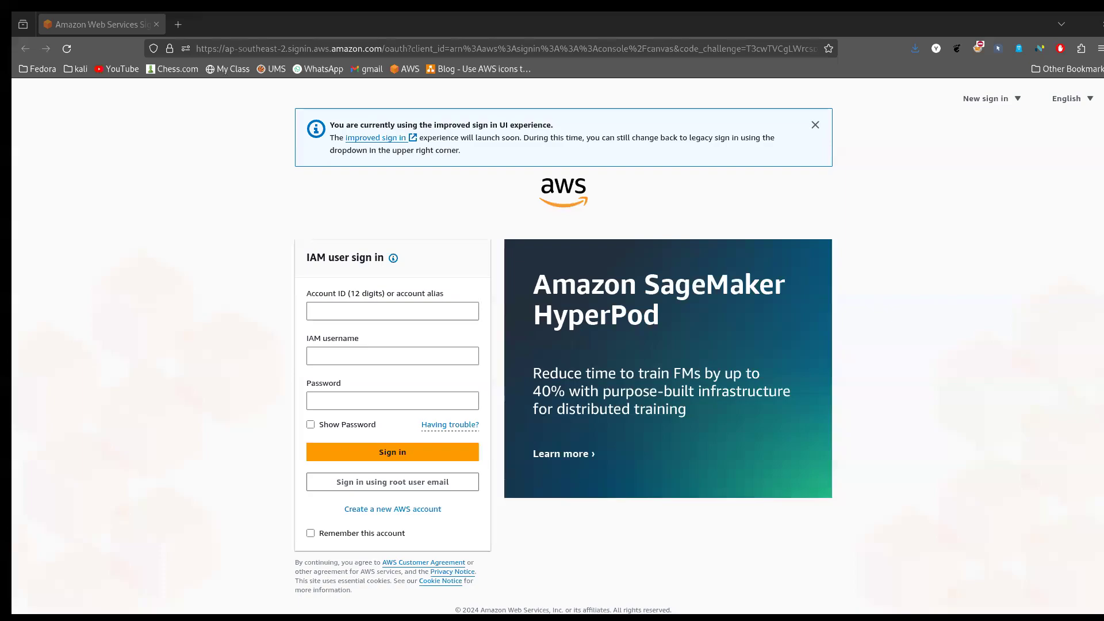
Switch the AWS sign-in page to root user e-mail sign-in.
{"action": "left_click", "coordinate": [982, 68]}
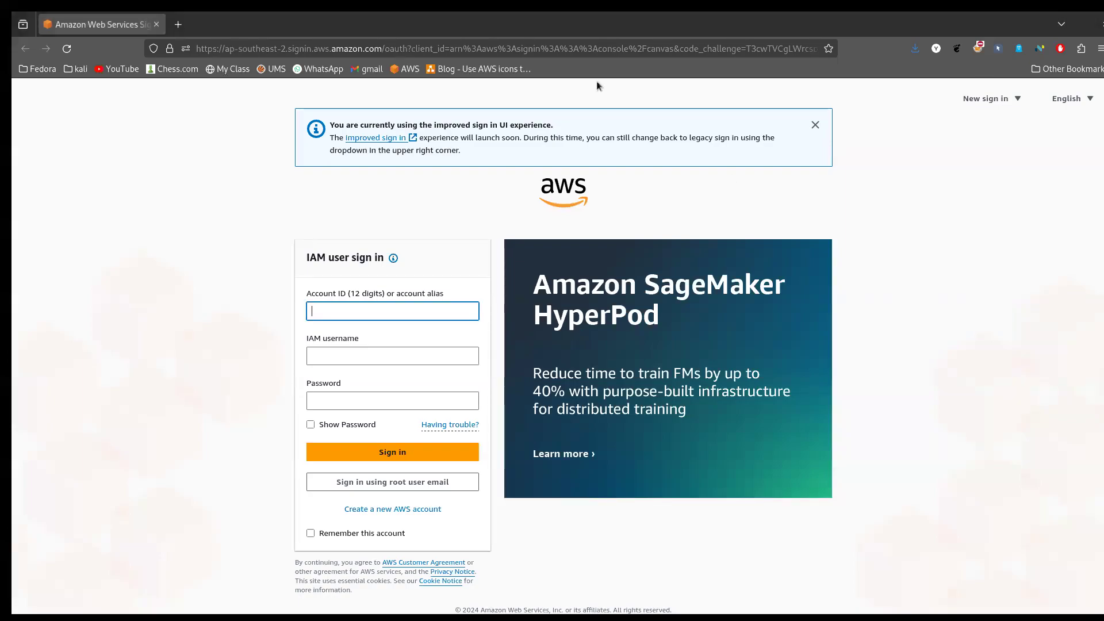
{"action": "left_click", "coordinate": [395, 487]}
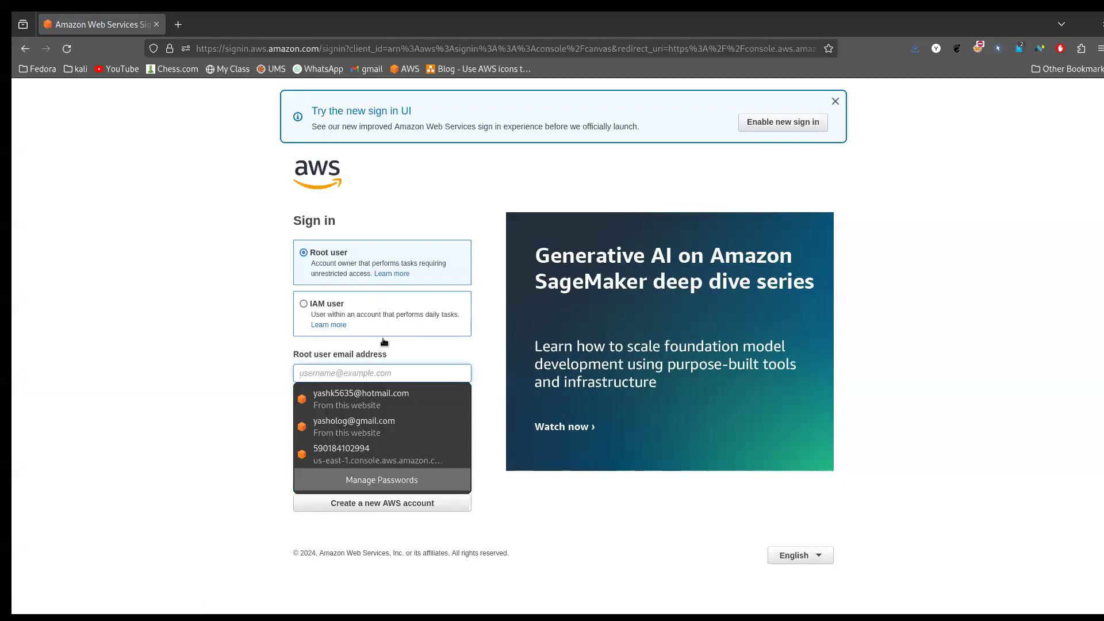
{"action": "left_click", "coordinate": [371, 426]}
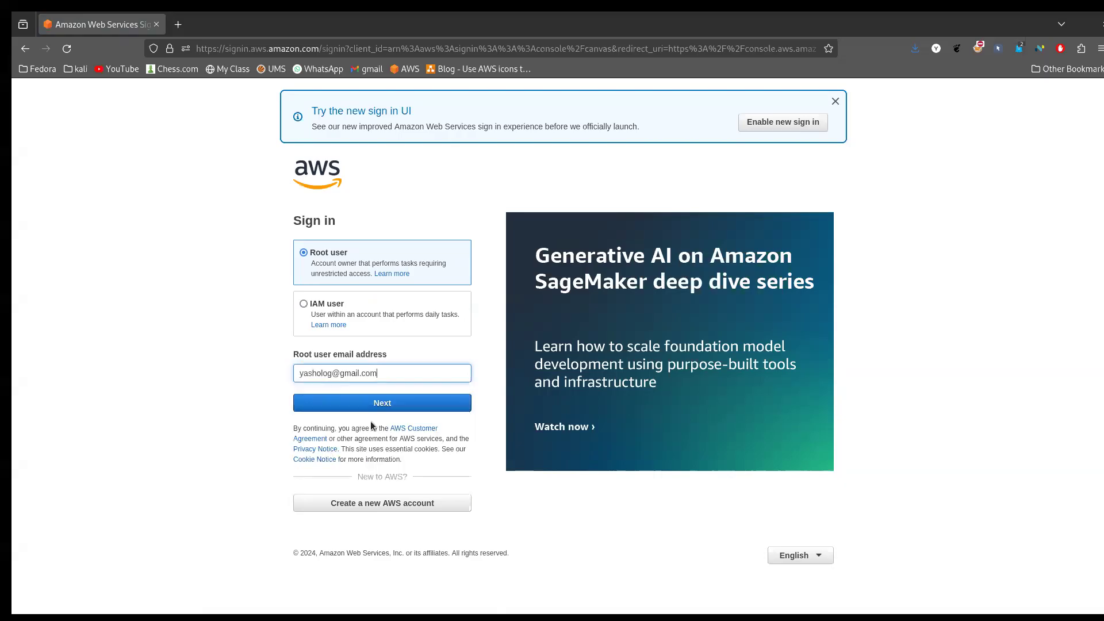
{"action": "left_click", "coordinate": [382, 405]}
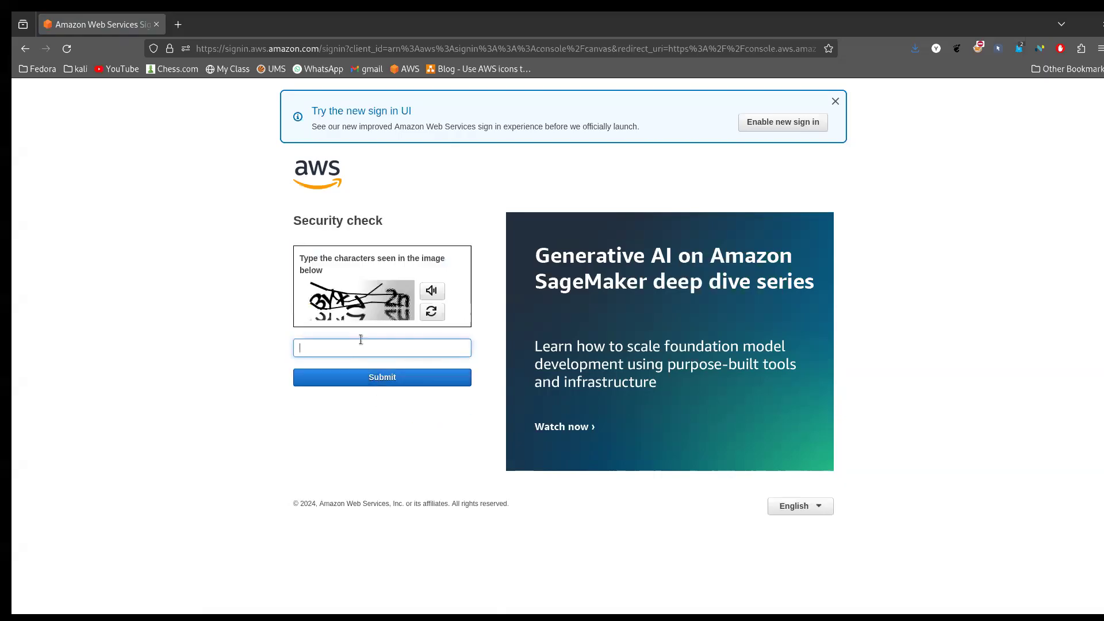
{"action": "key", "text": "alt+Left"}
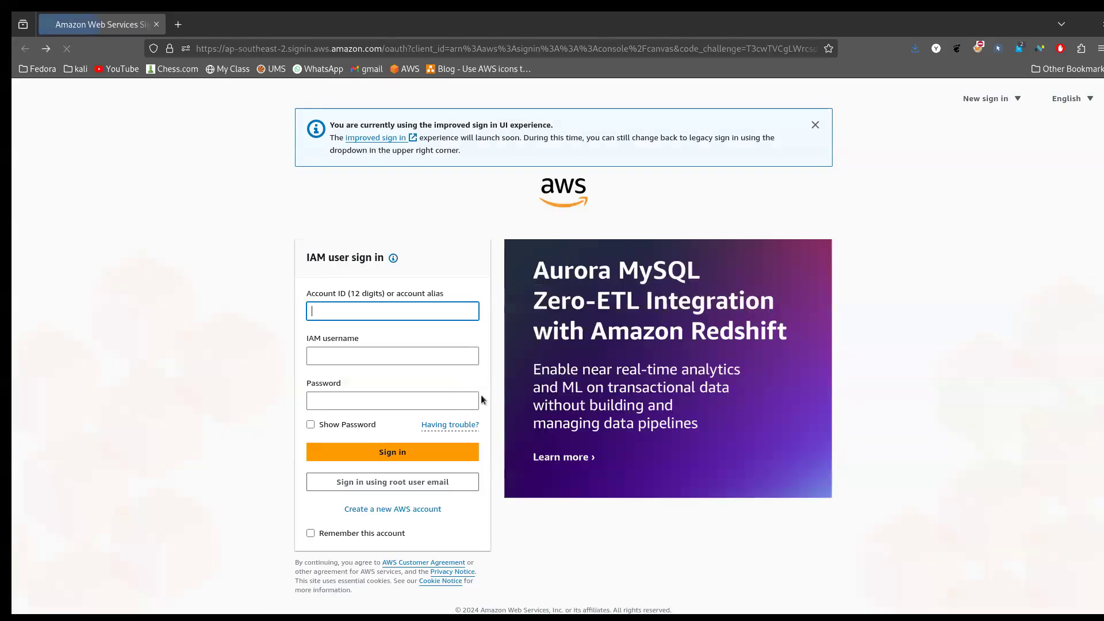
{"action": "left_click", "coordinate": [394, 484]}
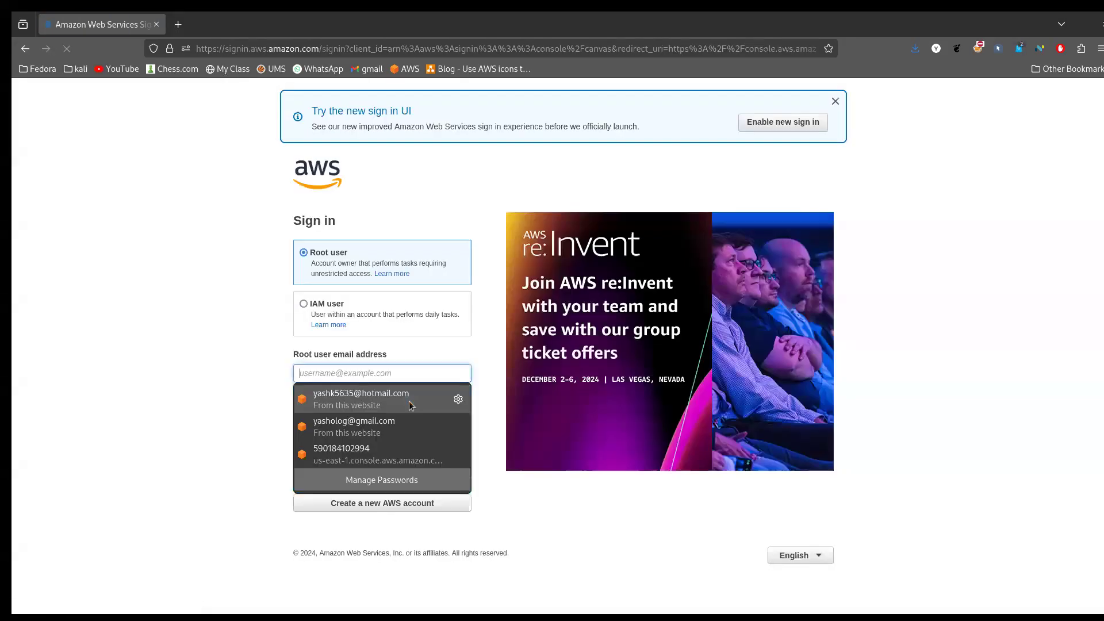
{"action": "left_click", "coordinate": [378, 316]}
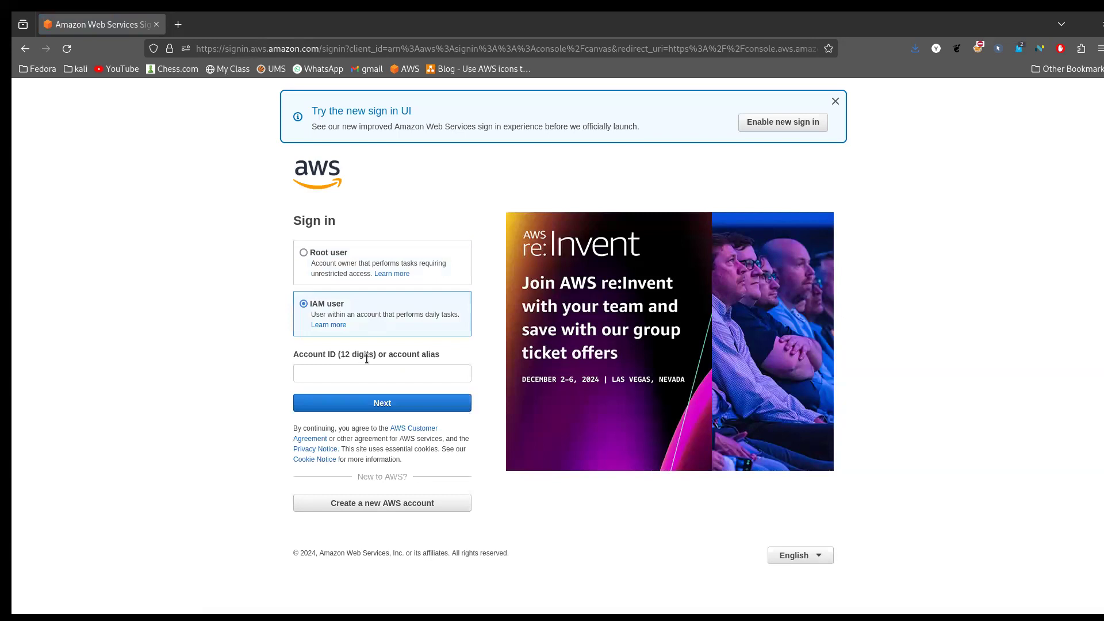
{"action": "left_click", "coordinate": [354, 259]}
Sign in with the saved root e-mail, pass the captcha check, and use the autofilled password.
{"action": "left_click", "coordinate": [356, 370]}
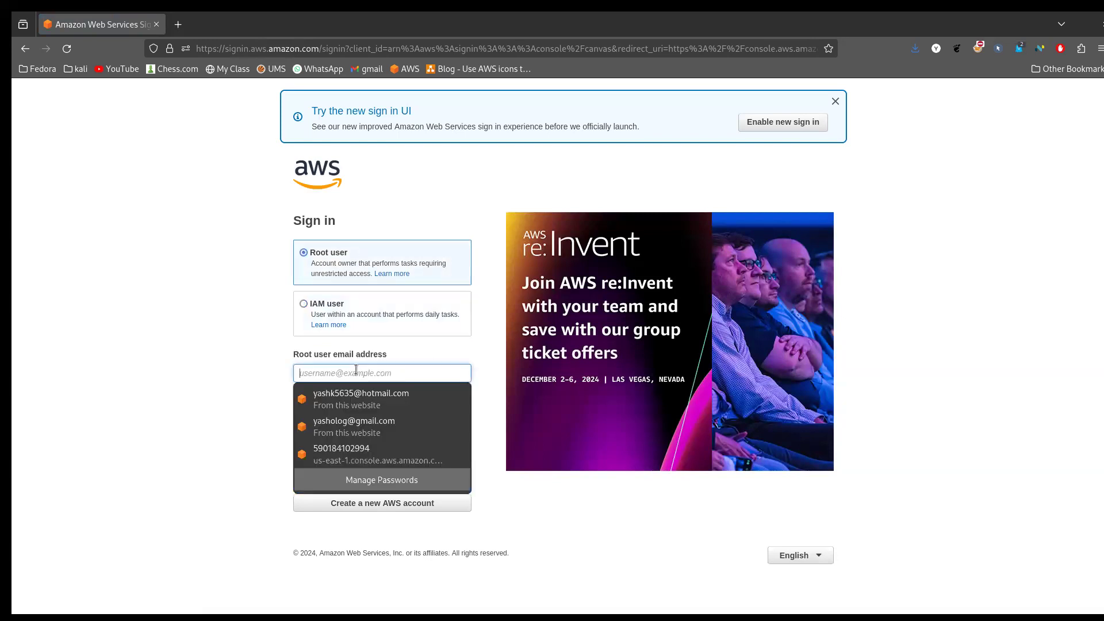
{"action": "left_click", "coordinate": [363, 427]}
{"action": "left_click", "coordinate": [380, 409]}
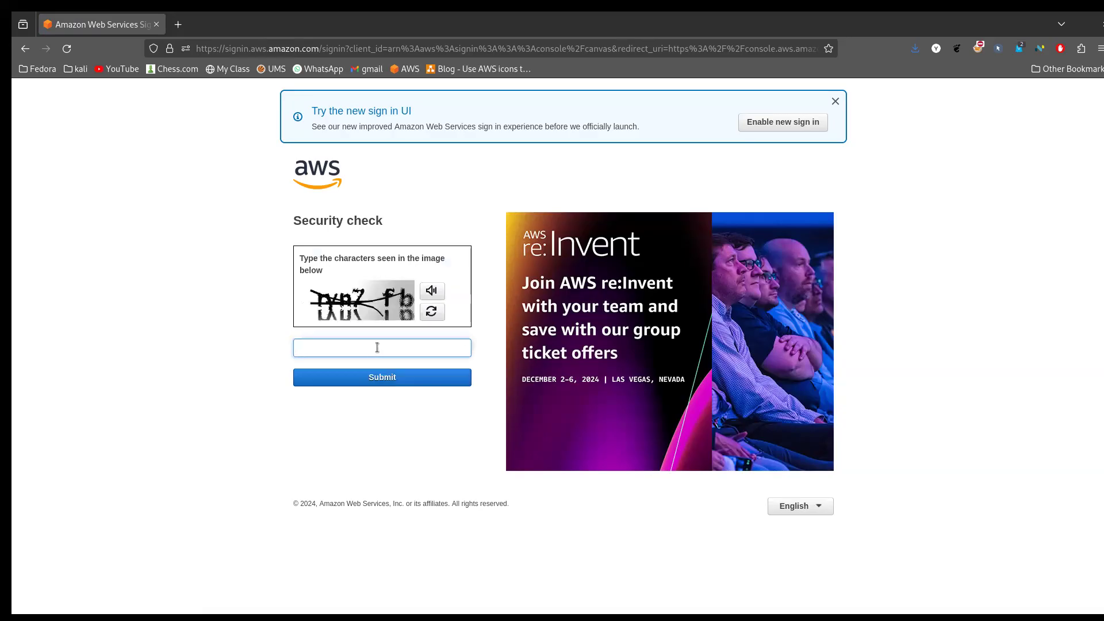
{"action": "left_click", "coordinate": [395, 378]}
{"action": "left_click", "coordinate": [414, 318]}
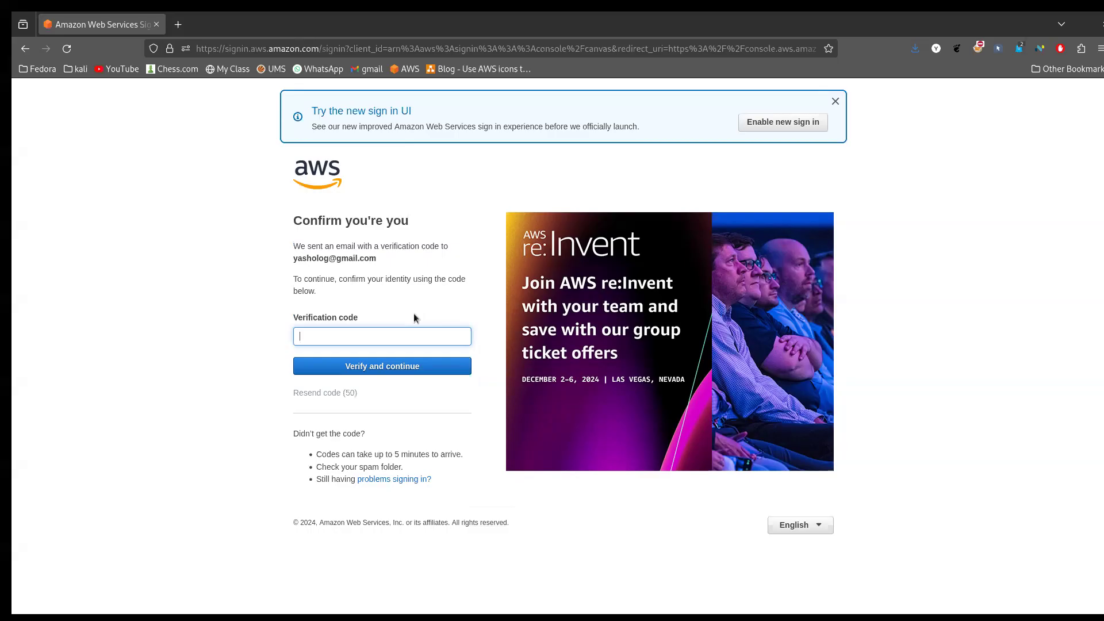
Submit the emailed verification code twice, then open the 'problems signing in?' help page.
{"action": "key", "text": "Return"}
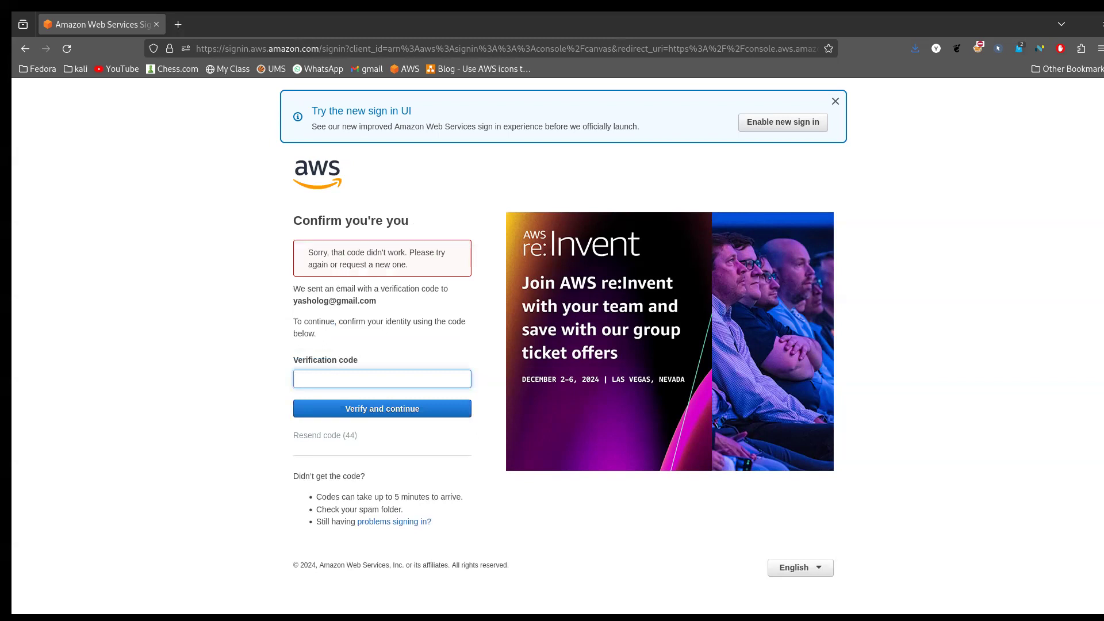
{"action": "key", "text": "Return"}
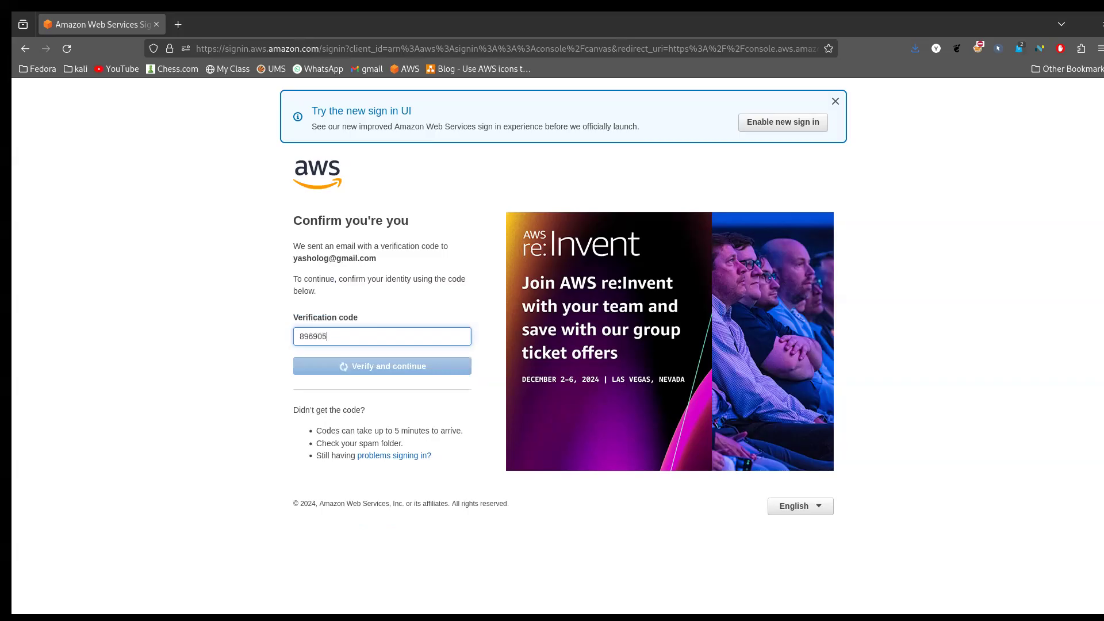
{"action": "left_click", "coordinate": [413, 522]}
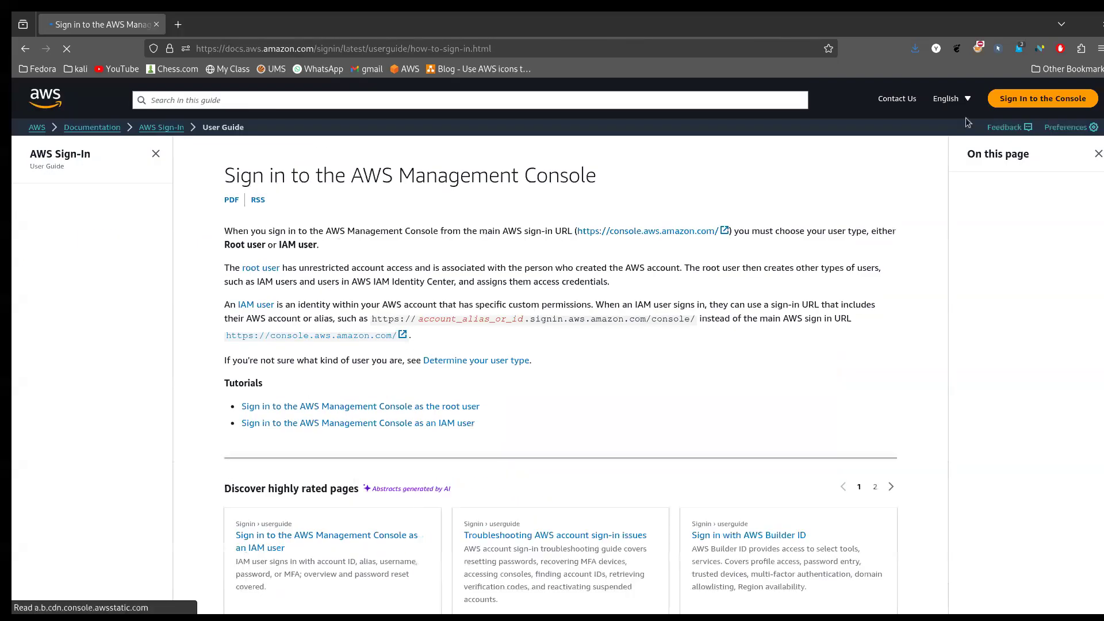
Sign in again as root with the saved e-mail, captcha and autofilled password.
{"action": "left_click", "coordinate": [1013, 101]}
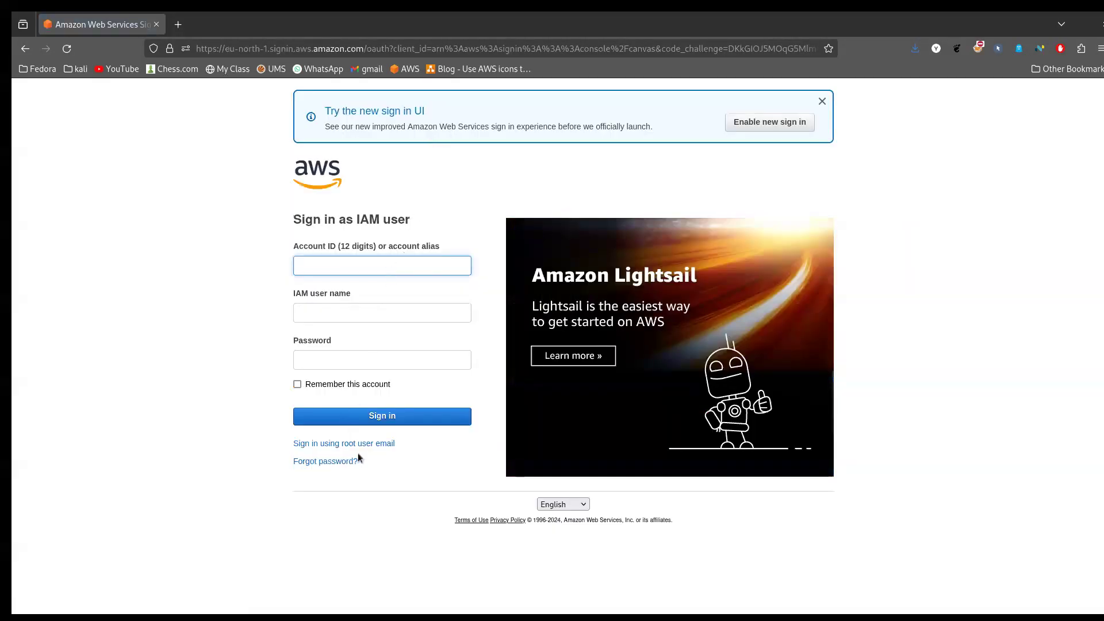
{"action": "left_click", "coordinate": [364, 445]}
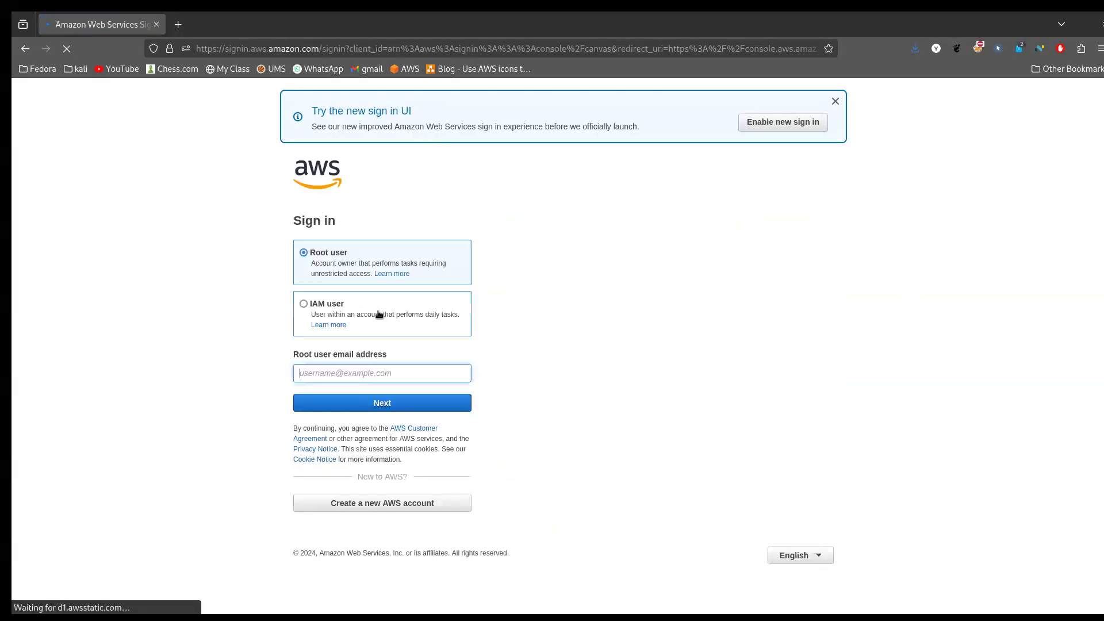
{"action": "left_click", "coordinate": [376, 373]}
{"action": "left_click", "coordinate": [368, 426]}
{"action": "left_click", "coordinate": [389, 402]}
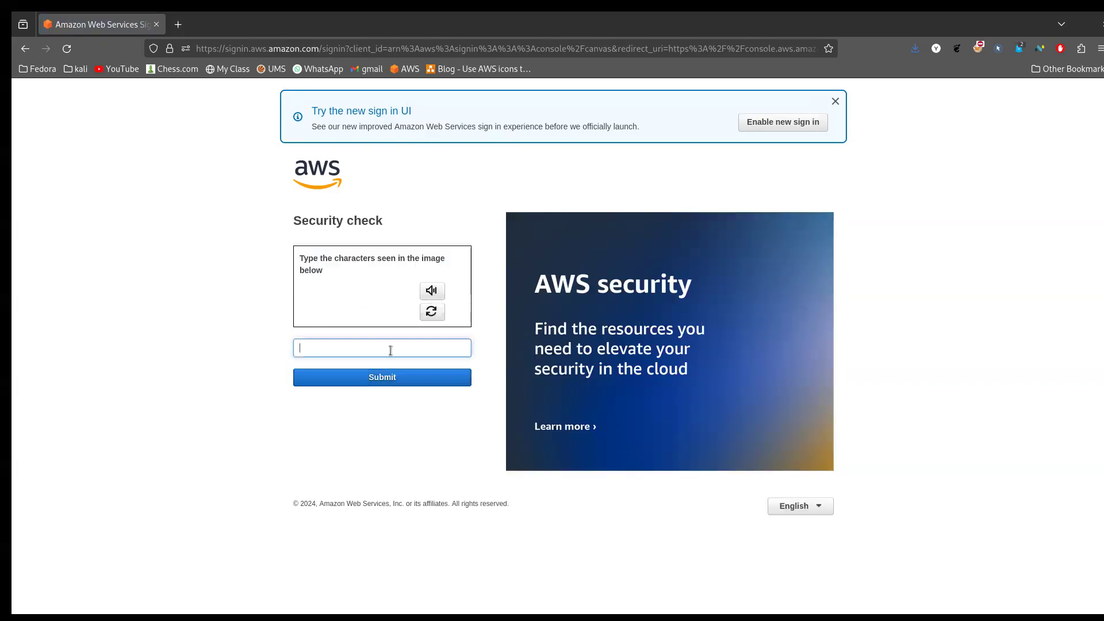
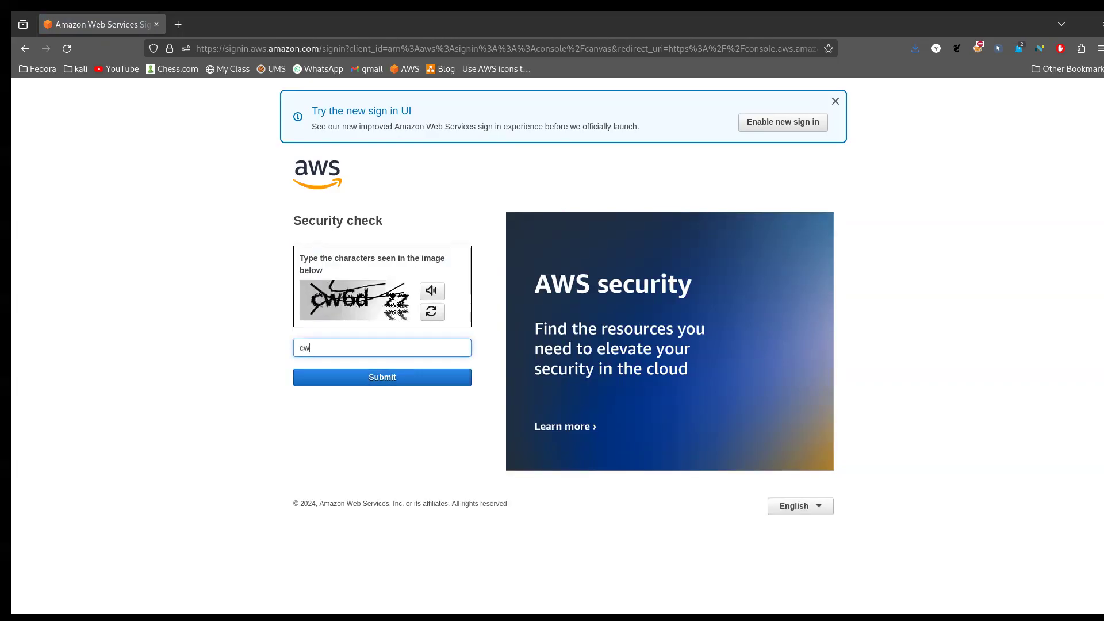
{"action": "left_click", "coordinate": [400, 380]}
{"action": "left_click", "coordinate": [400, 317]}
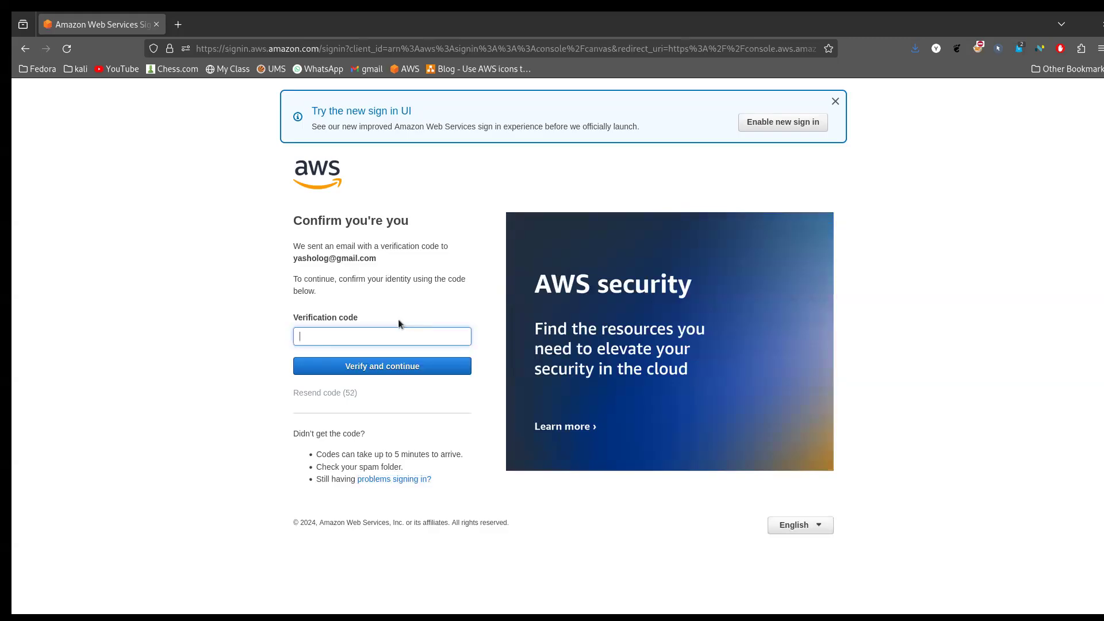
Enter the emailed verification code, then the newer code after the first is rejected.
{"action": "key", "text": "Return"}
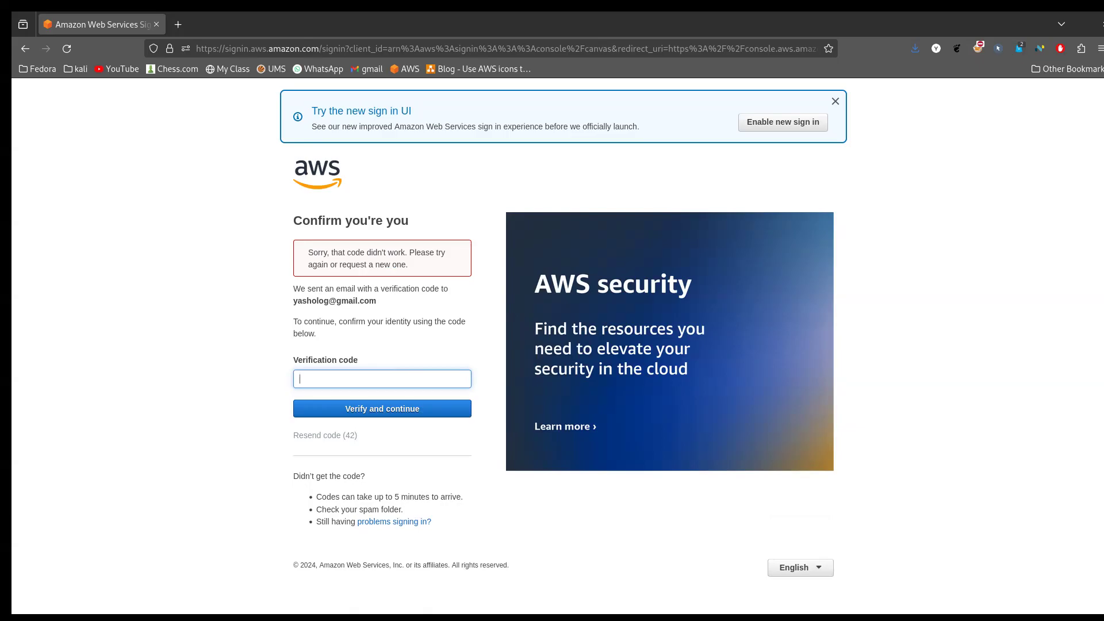
{"action": "key", "text": "Return"}
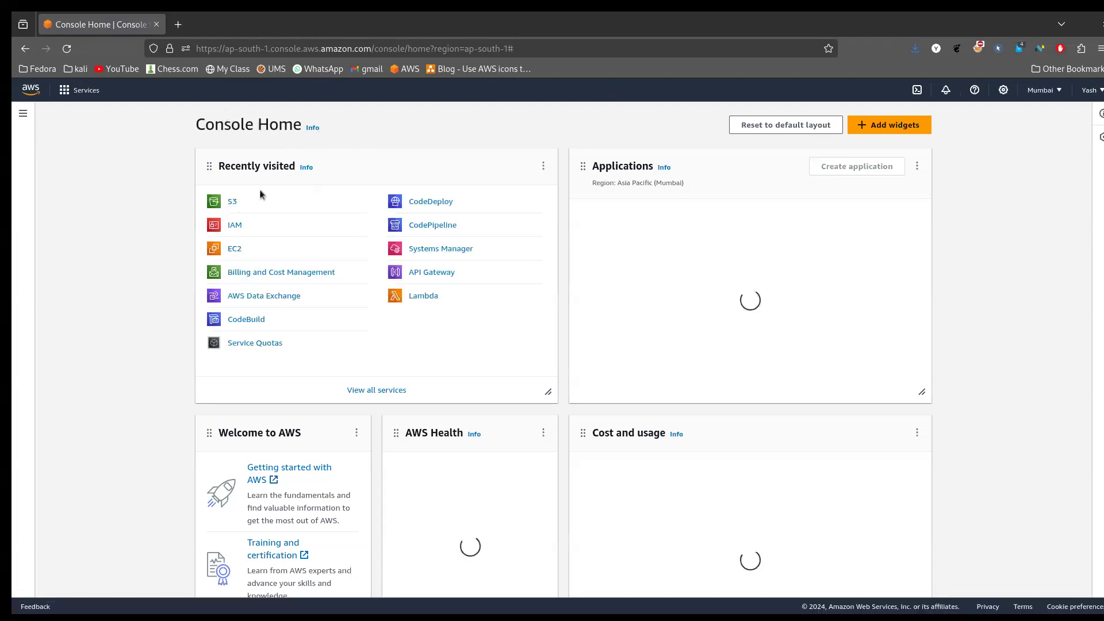
Go to S3, open s3.png in global-bucket-23, and preview the image in a new tab.
{"action": "left_click", "coordinate": [232, 202]}
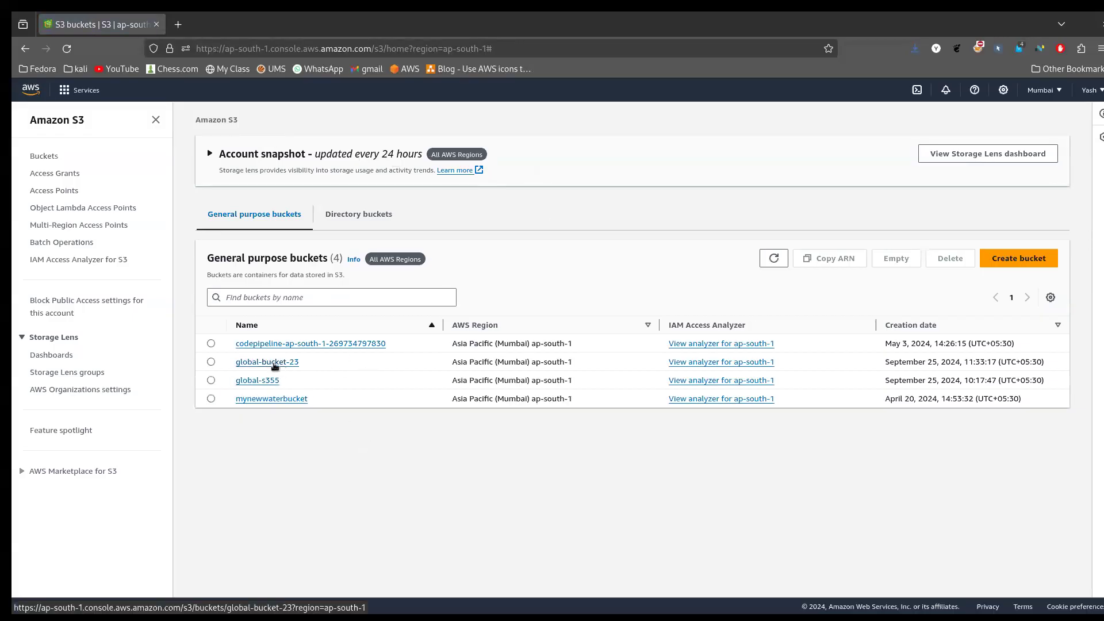
{"action": "left_click", "coordinate": [274, 363]}
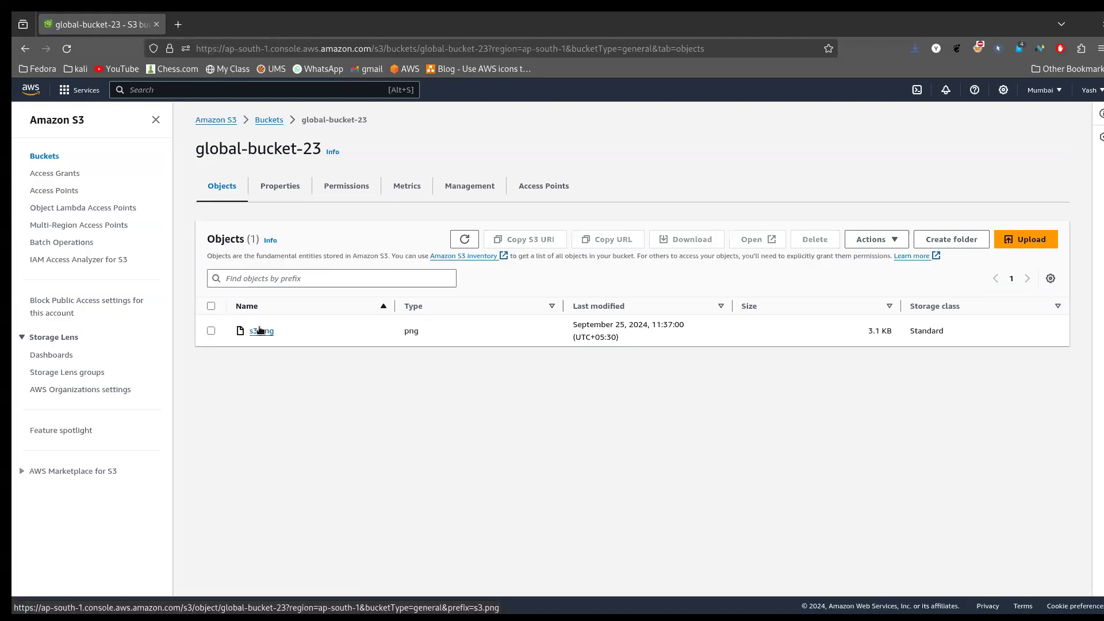
{"action": "left_click", "coordinate": [260, 330]}
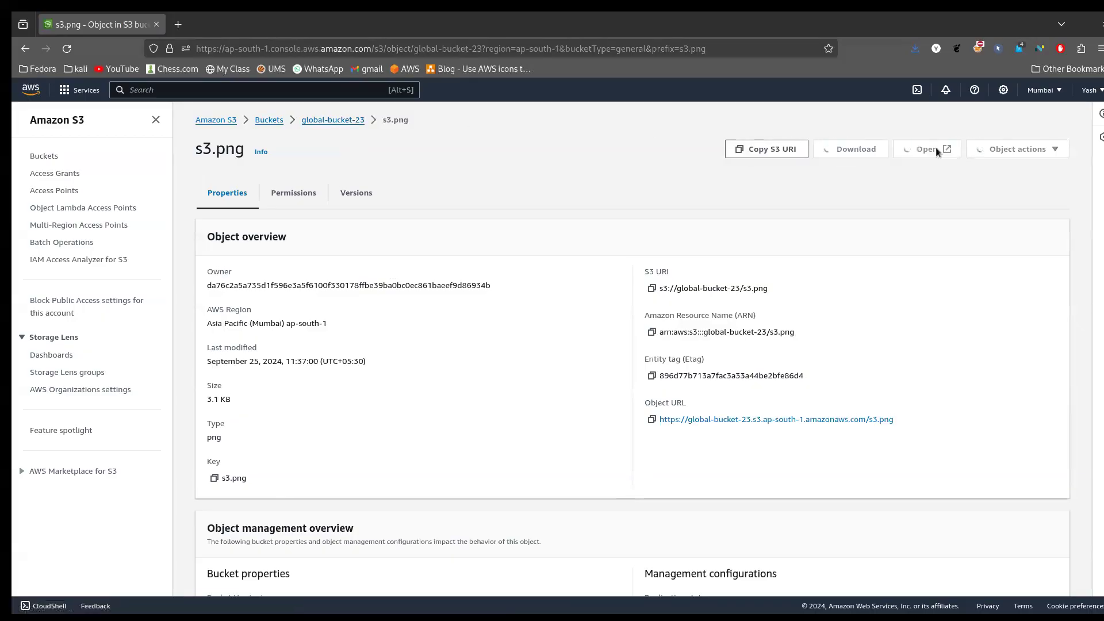
{"action": "left_click", "coordinate": [937, 150]}
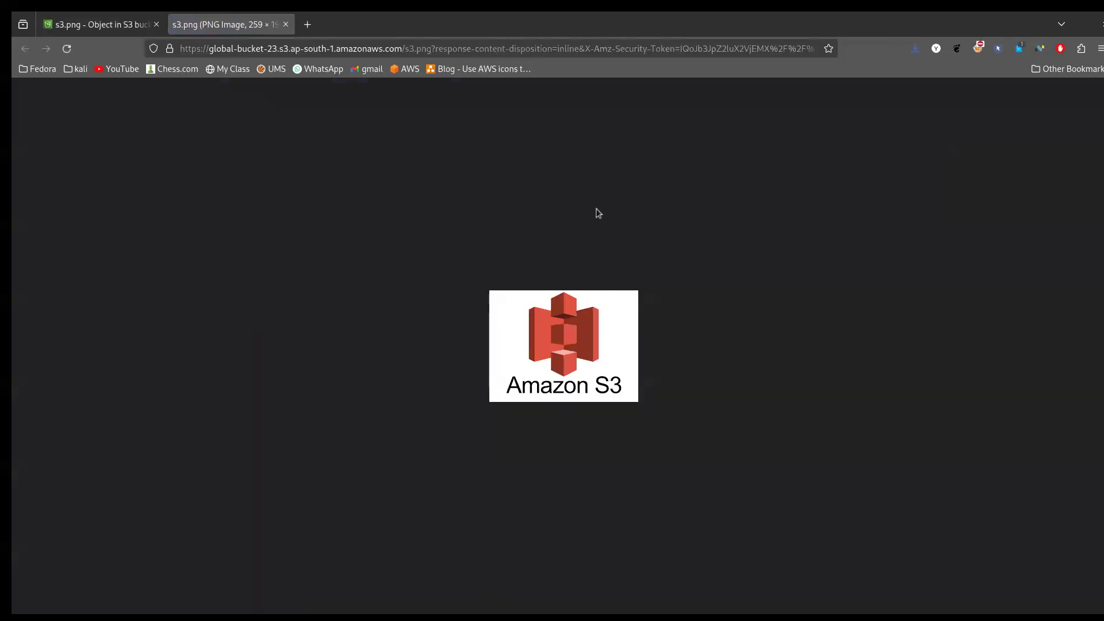
{"action": "key", "text": "ctrl+w"}
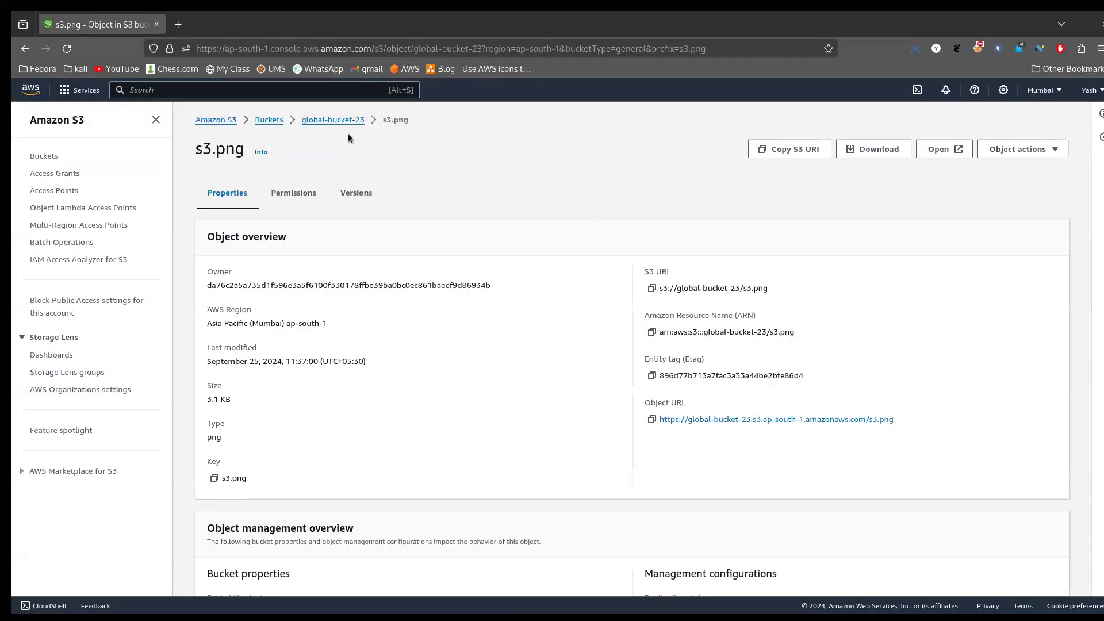
Go back to the global-bucket-23 object list via the breadcrumb.
{"action": "left_click", "coordinate": [344, 119]}
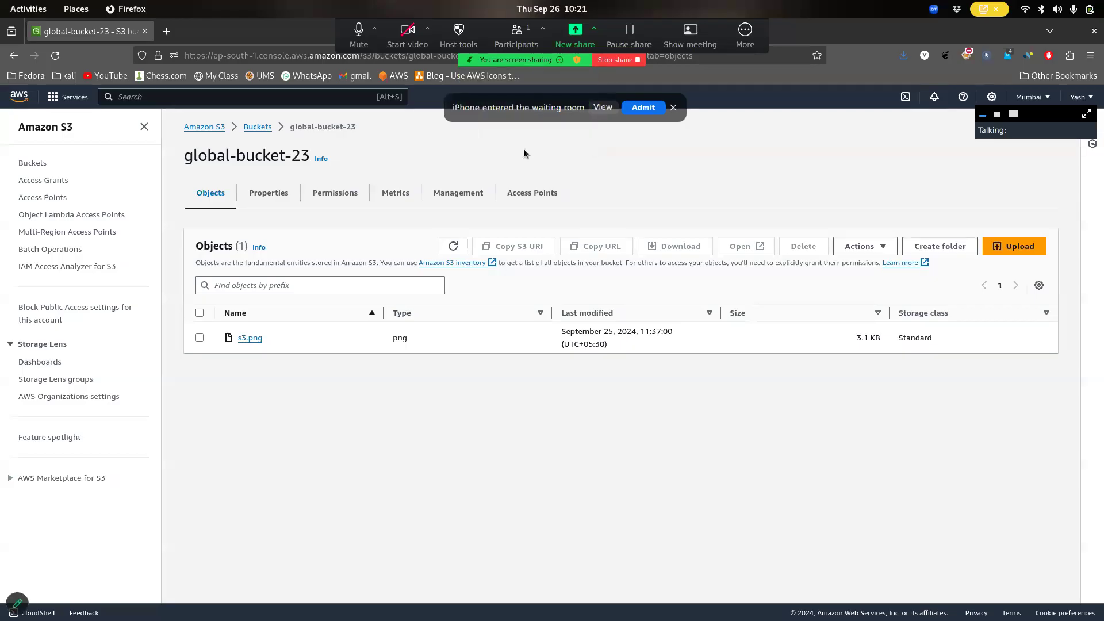
Dismiss the Zoom waiting room notice and show, then hide, the meeting window.
{"action": "left_click", "coordinate": [644, 108]}
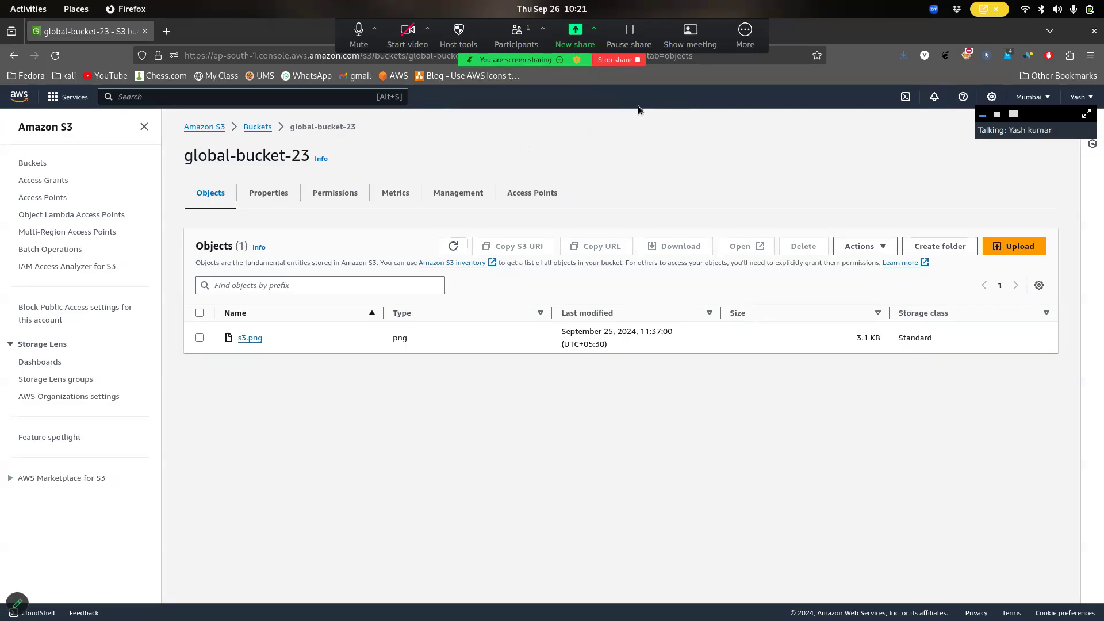
{"action": "left_click", "coordinate": [747, 32]}
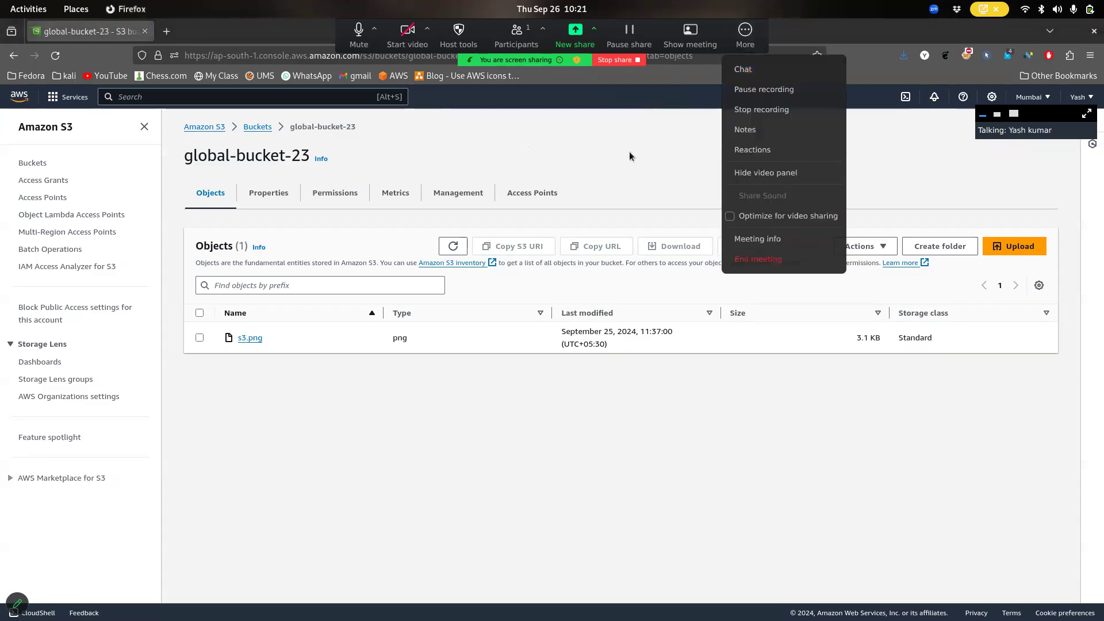
{"action": "left_click", "coordinate": [688, 35]}
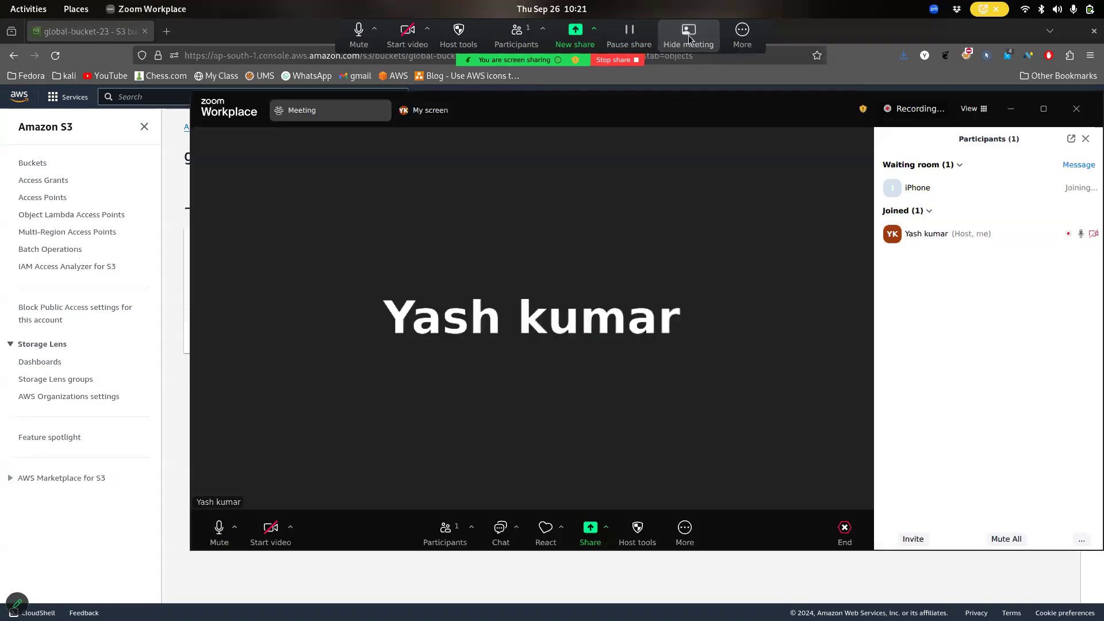
{"action": "left_click", "coordinate": [689, 36]}
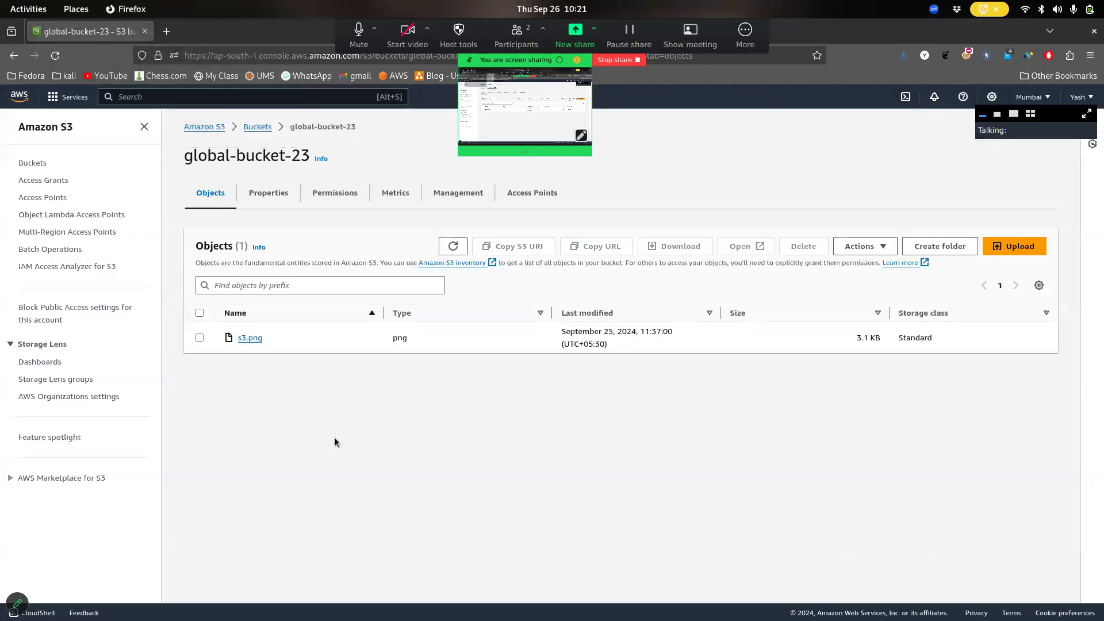
Start annotating over the shared screen and select the freehand Draw pen.
{"action": "left_click", "coordinate": [15, 600]}
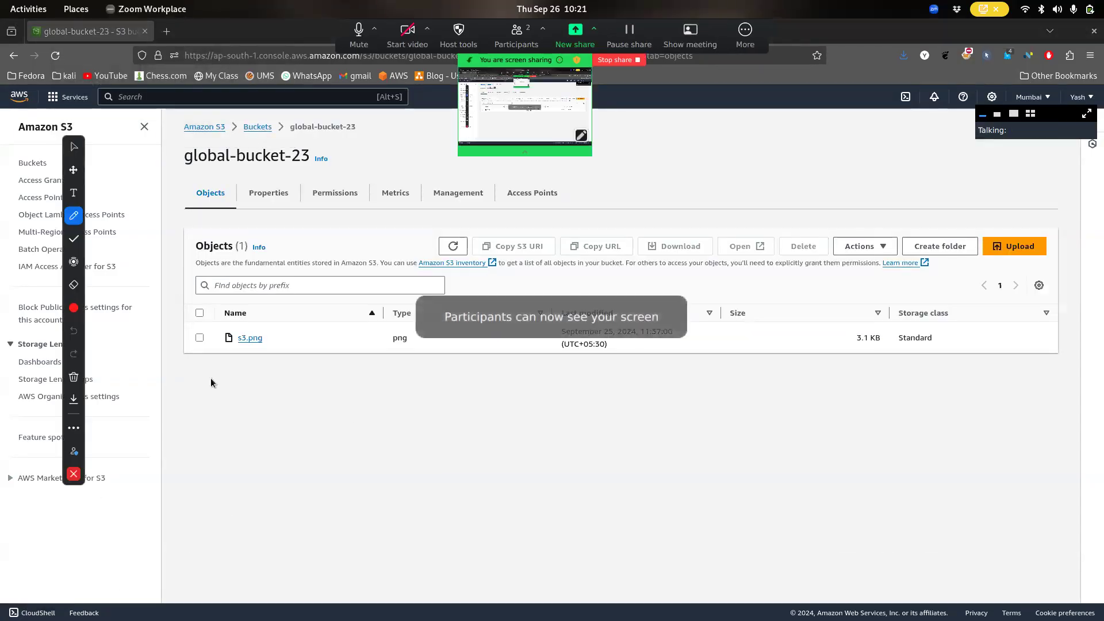
{"action": "left_click", "coordinate": [73, 308]}
{"action": "left_click", "coordinate": [73, 285]}
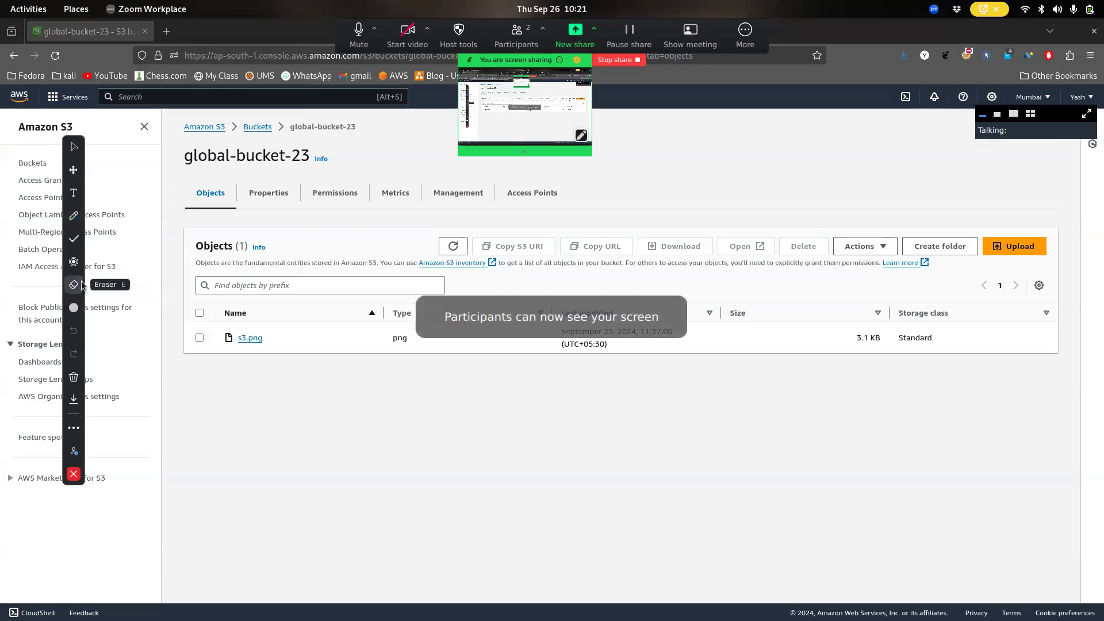
{"action": "left_click", "coordinate": [74, 217]}
Handwrite 'S3 bucket Version' in red over the bucket page and underline it.
{"action": "left_click_drag", "start_coordinate": [287, 309], "coordinate": [356, 363]}
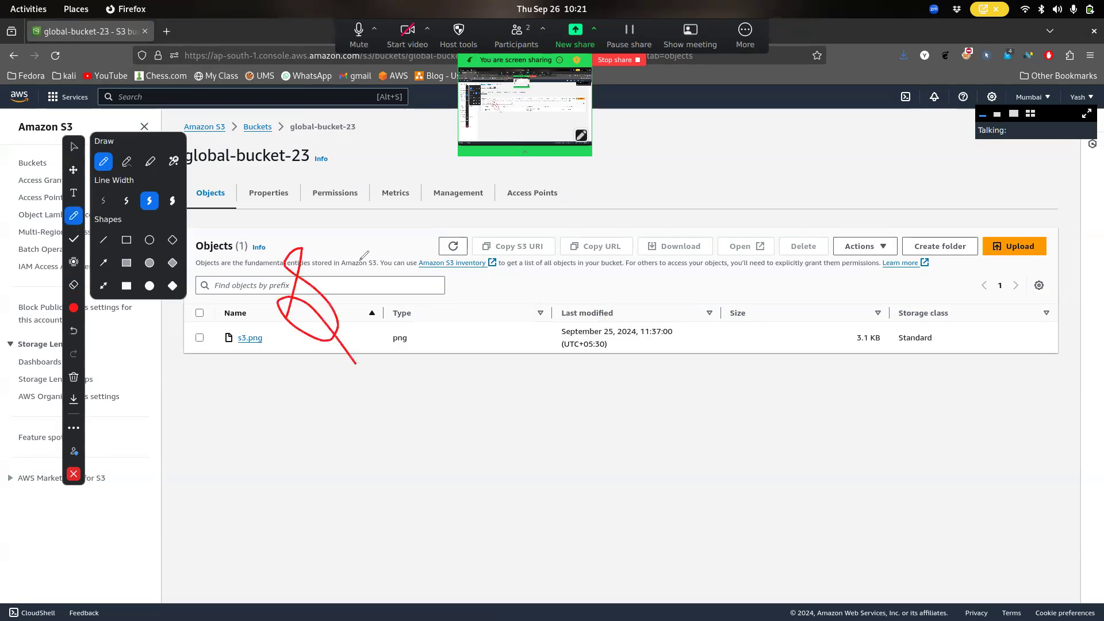
{"action": "left_click_drag", "start_coordinate": [347, 256], "coordinate": [384, 322]}
{"action": "mouse_move", "coordinate": [477, 247]}
{"action": "left_mouse_down"}
{"action": "mouse_move", "coordinate": [520, 288]}
{"action": "mouse_move", "coordinate": [572, 290]}
{"action": "mouse_move", "coordinate": [615, 257]}
{"action": "mouse_move", "coordinate": [618, 271]}
{"action": "mouse_move", "coordinate": [676, 267]}
{"action": "mouse_move", "coordinate": [683, 224]}
{"action": "mouse_move", "coordinate": [723, 201]}
{"action": "left_mouse_up"}
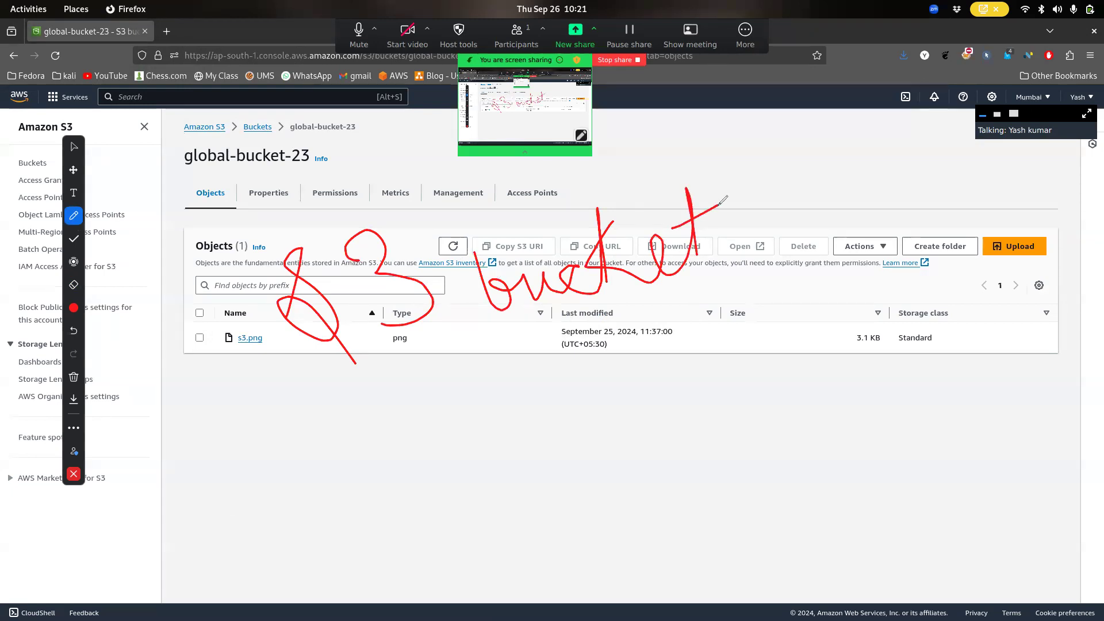
{"action": "mouse_move", "coordinate": [754, 198]}
{"action": "left_mouse_down"}
{"action": "mouse_move", "coordinate": [790, 268]}
{"action": "mouse_move", "coordinate": [806, 186]}
{"action": "mouse_move", "coordinate": [814, 228]}
{"action": "mouse_move", "coordinate": [871, 241]}
{"action": "mouse_move", "coordinate": [912, 190]}
{"action": "mouse_move", "coordinate": [946, 190]}
{"action": "mouse_move", "coordinate": [1000, 224]}
{"action": "left_mouse_up"}
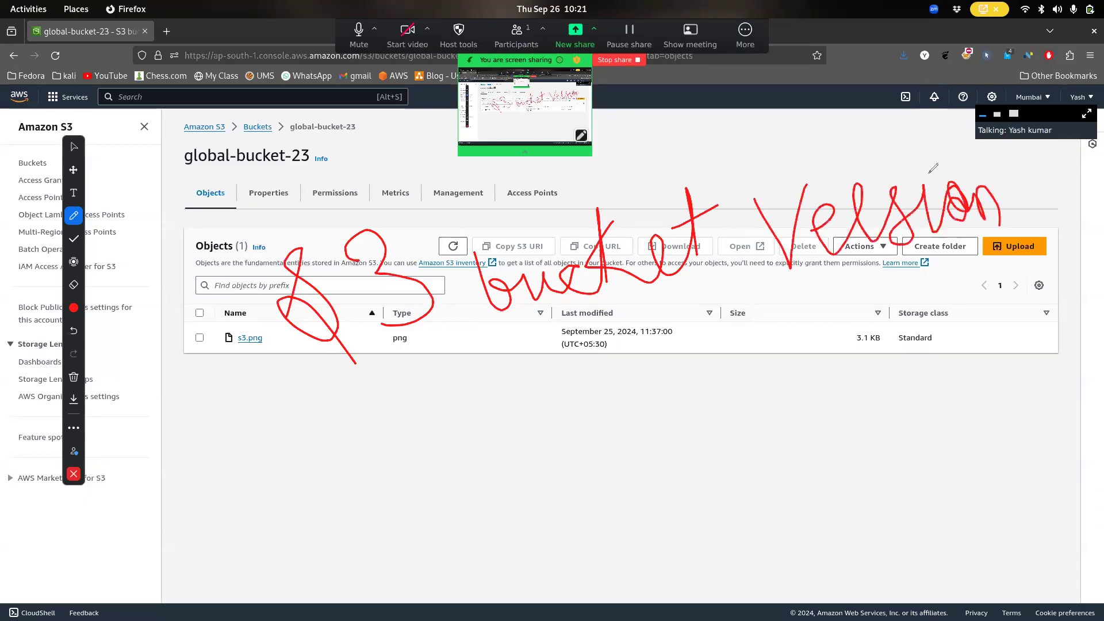
{"action": "left_click", "coordinate": [928, 172]}
{"action": "left_click_drag", "start_coordinate": [512, 334], "coordinate": [1103, 236]}
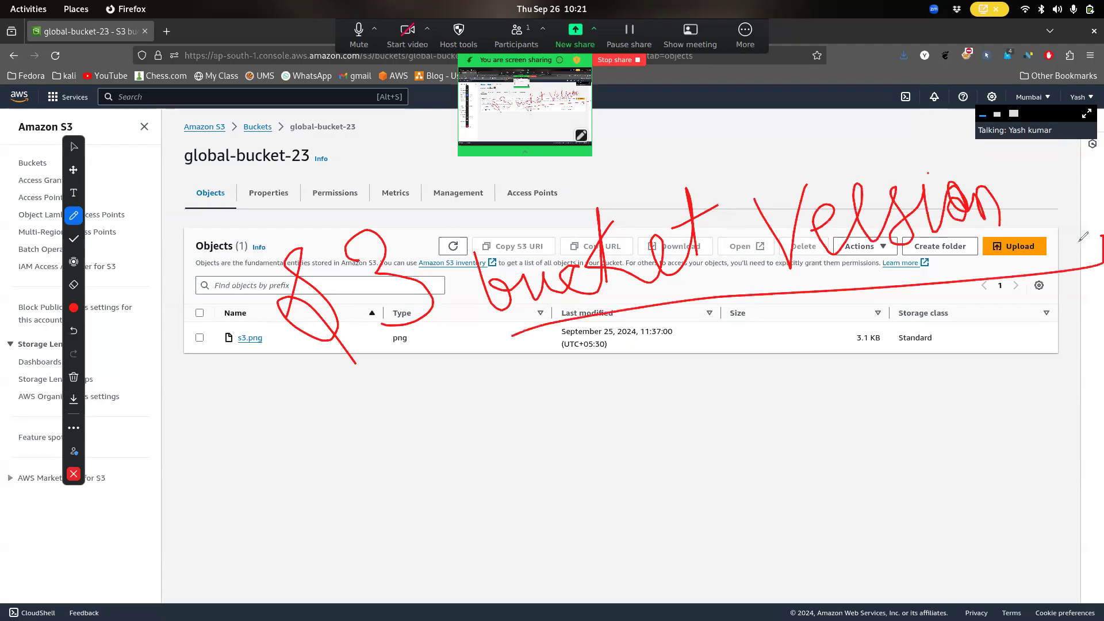
Draw v1 and v2 with check marks and strokes below the heading.
{"action": "mouse_move", "coordinate": [493, 423]}
{"action": "left_mouse_down"}
{"action": "mouse_move", "coordinate": [538, 386]}
{"action": "mouse_move", "coordinate": [593, 371]}
{"action": "mouse_move", "coordinate": [606, 429]}
{"action": "mouse_move", "coordinate": [653, 405]}
{"action": "left_mouse_up"}
{"action": "left_click", "coordinate": [545, 439]}
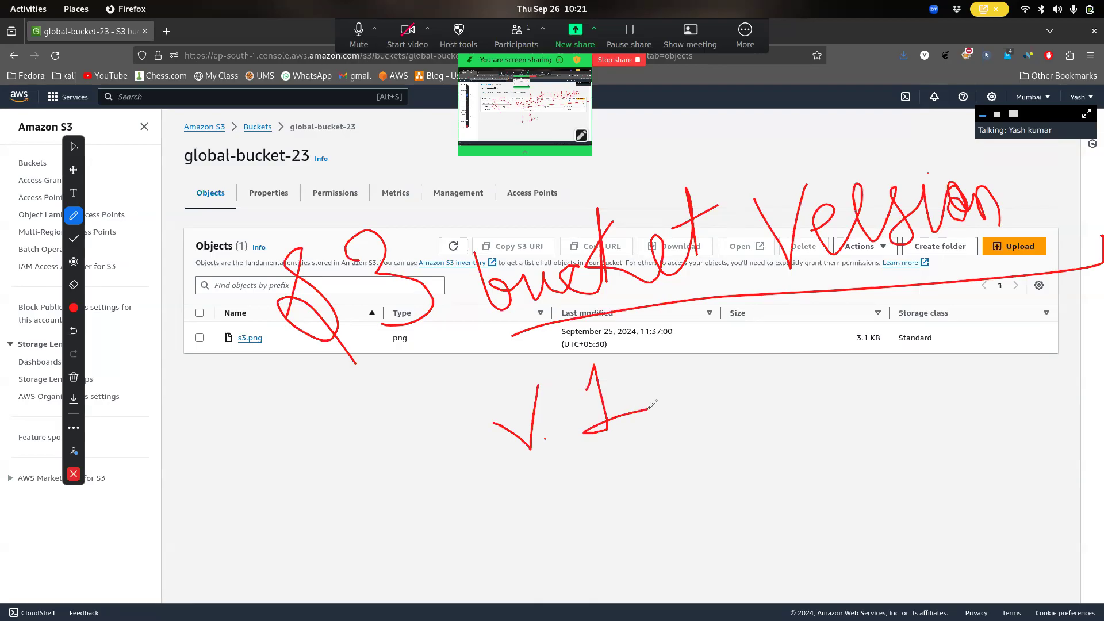
{"action": "mouse_move", "coordinate": [551, 501]}
{"action": "left_mouse_down"}
{"action": "mouse_move", "coordinate": [585, 530]}
{"action": "mouse_move", "coordinate": [575, 483]}
{"action": "mouse_move", "coordinate": [649, 527]}
{"action": "mouse_move", "coordinate": [674, 509]}
{"action": "left_mouse_up"}
{"action": "mouse_move", "coordinate": [671, 378]}
{"action": "left_mouse_down"}
{"action": "mouse_move", "coordinate": [690, 380]}
{"action": "mouse_move", "coordinate": [751, 332]}
{"action": "left_mouse_up"}
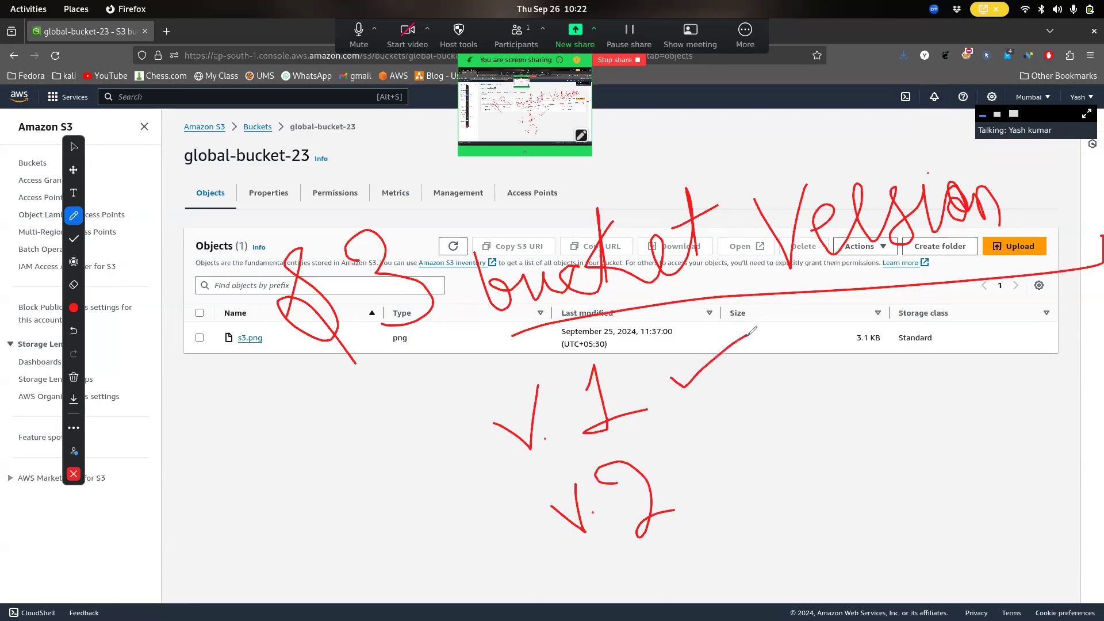
{"action": "left_click_drag", "start_coordinate": [785, 391], "coordinate": [974, 354]}
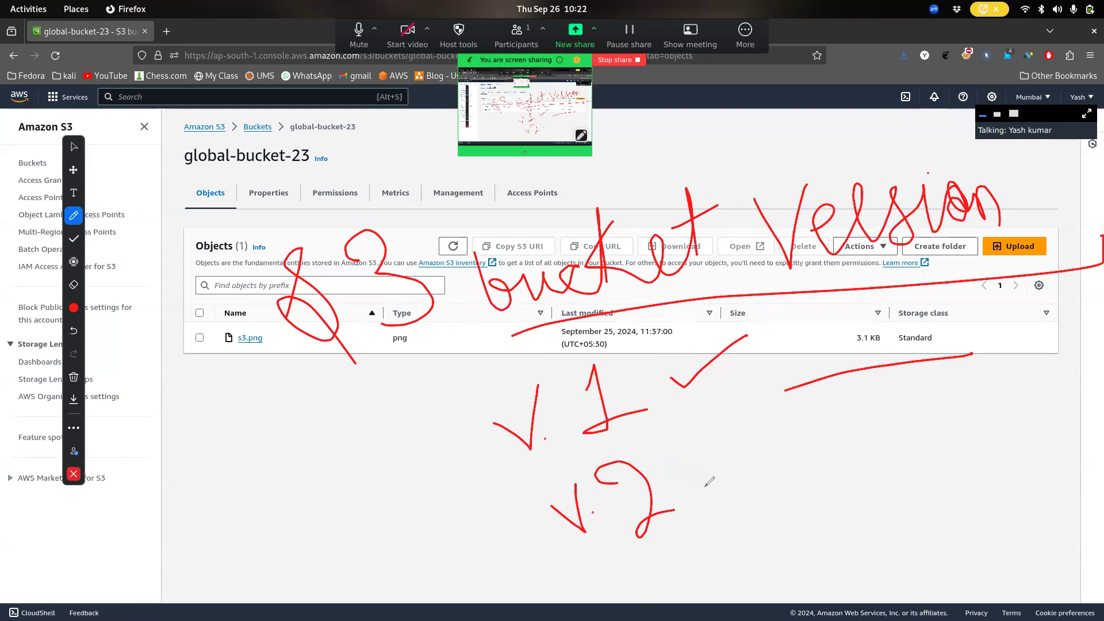
{"action": "mouse_move", "coordinate": [549, 523]}
{"action": "left_mouse_down"}
{"action": "mouse_move", "coordinate": [389, 535]}
{"action": "mouse_move", "coordinate": [454, 475]}
{"action": "mouse_move", "coordinate": [480, 505]}
{"action": "left_mouse_up"}
{"action": "mouse_move", "coordinate": [685, 505]}
{"action": "left_mouse_down"}
{"action": "mouse_move", "coordinate": [706, 512]}
{"action": "mouse_move", "coordinate": [770, 458]}
{"action": "left_mouse_up"}
{"action": "left_click_drag", "start_coordinate": [562, 458], "coordinate": [656, 406]}
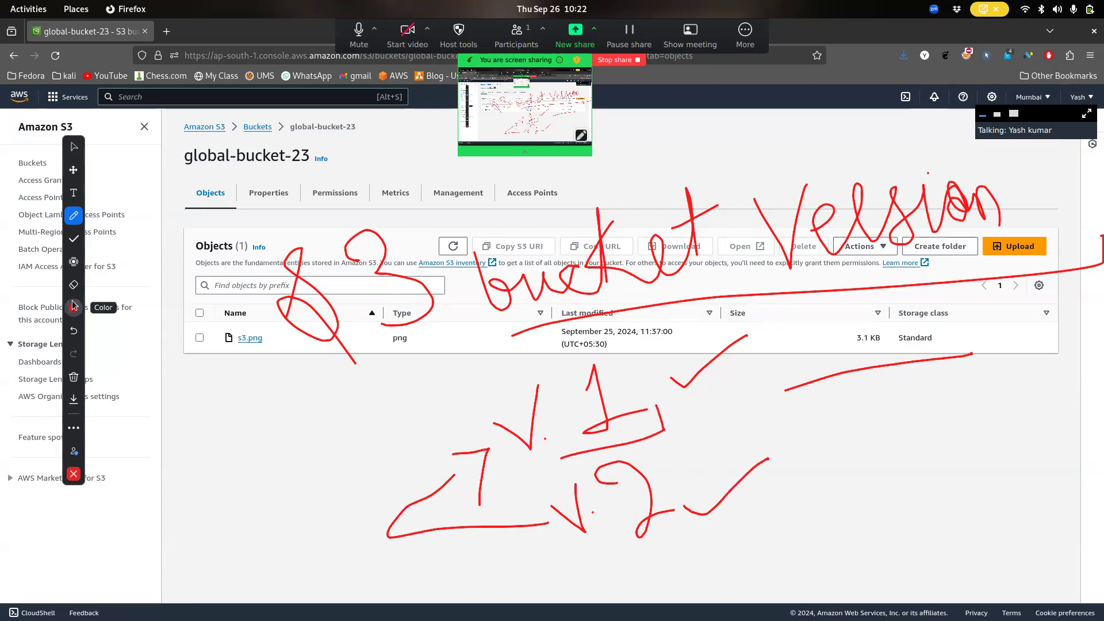
{"action": "left_click", "coordinate": [73, 378]}
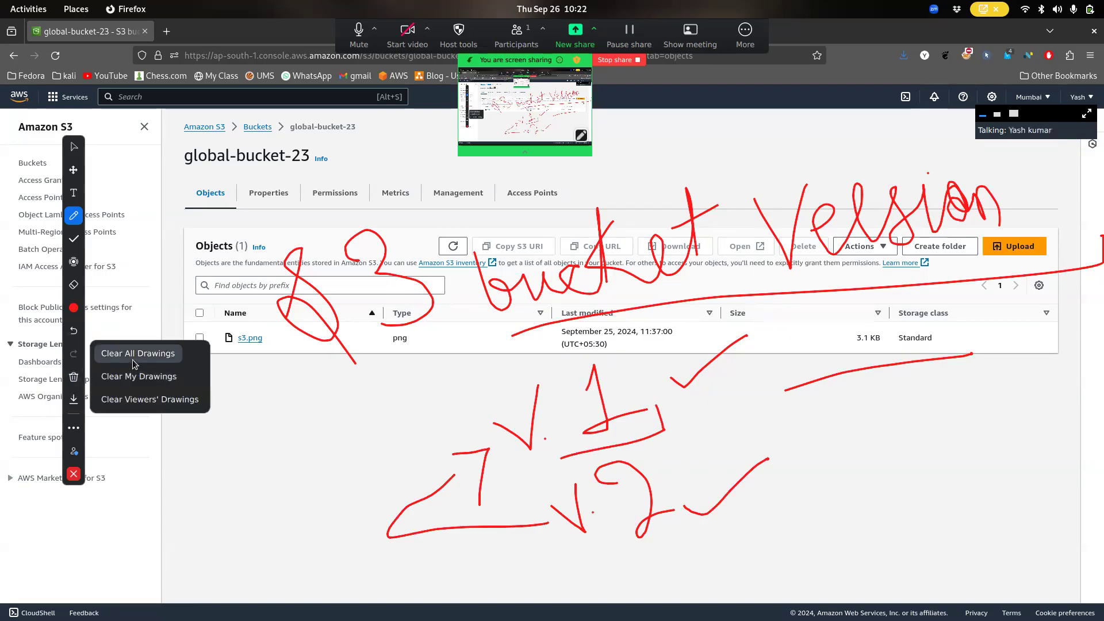
Clear all drawings and close the Zoom annotation toolbar.
{"action": "left_click", "coordinate": [139, 354]}
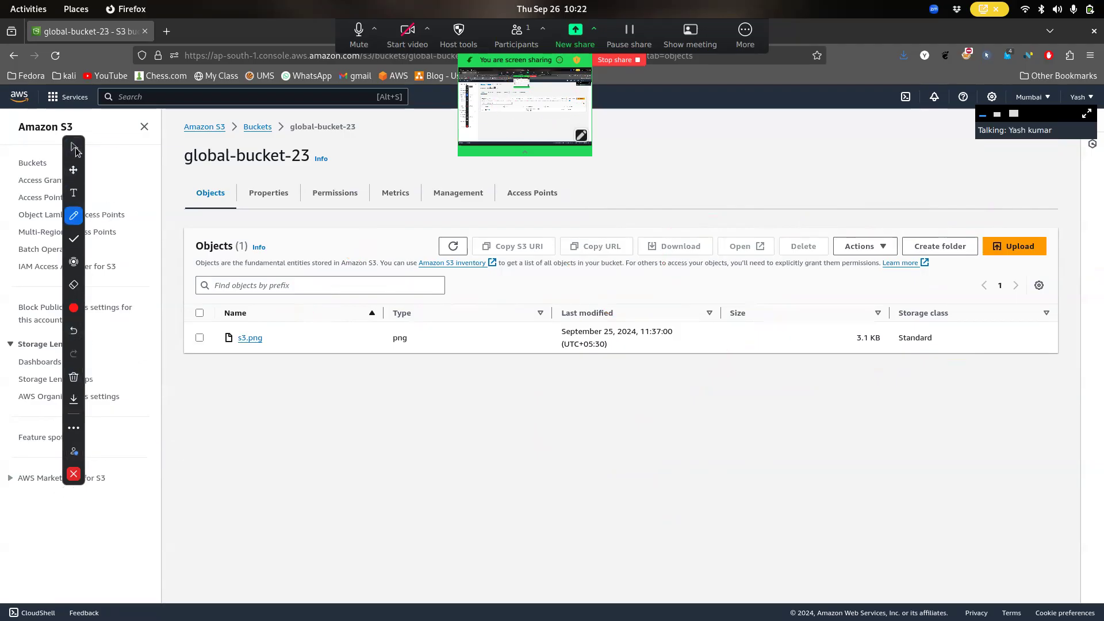
{"action": "left_click", "coordinate": [74, 473]}
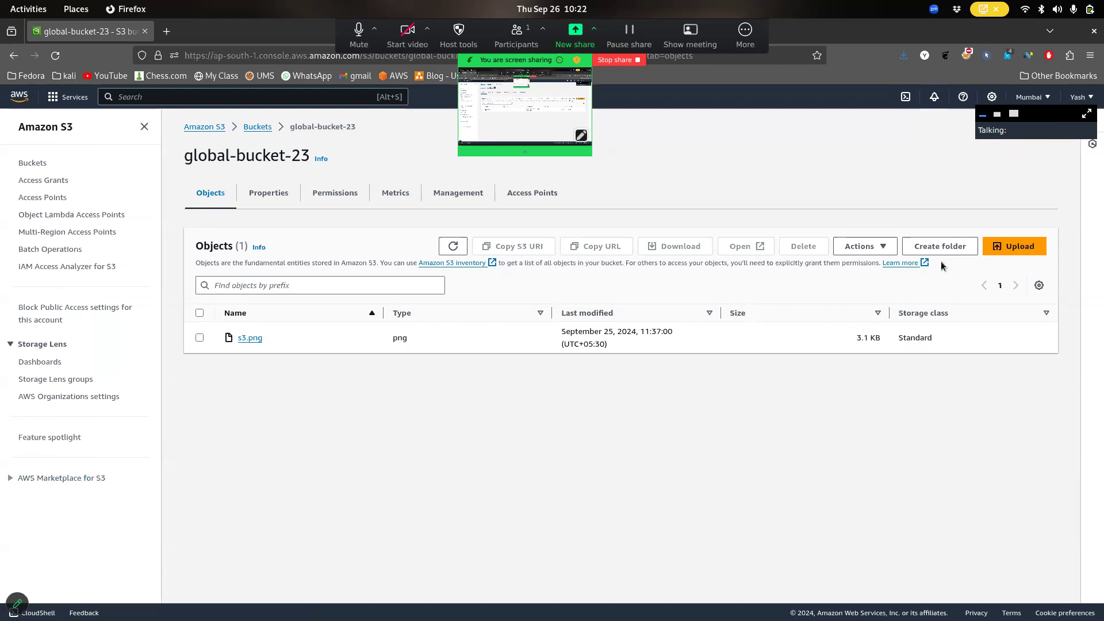
Select s3.png, type the deletion confirmation, delete it permanently, and close the results.
{"action": "left_click", "coordinate": [200, 339]}
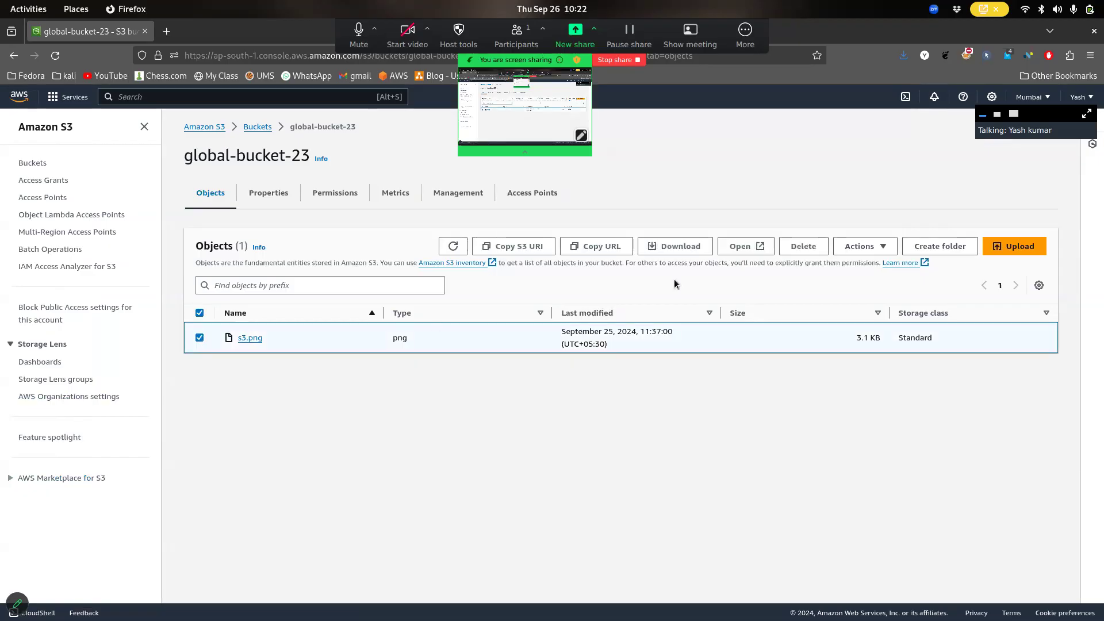
{"action": "left_click", "coordinate": [812, 247]}
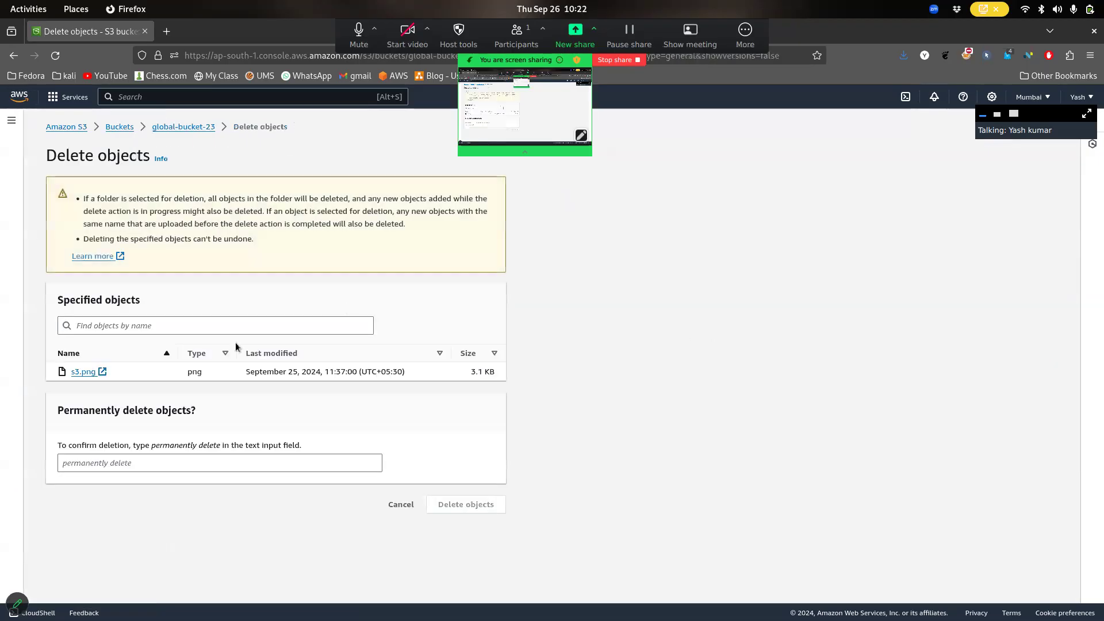
{"action": "left_click", "coordinate": [199, 462]}
{"action": "type", "text": "perman"}
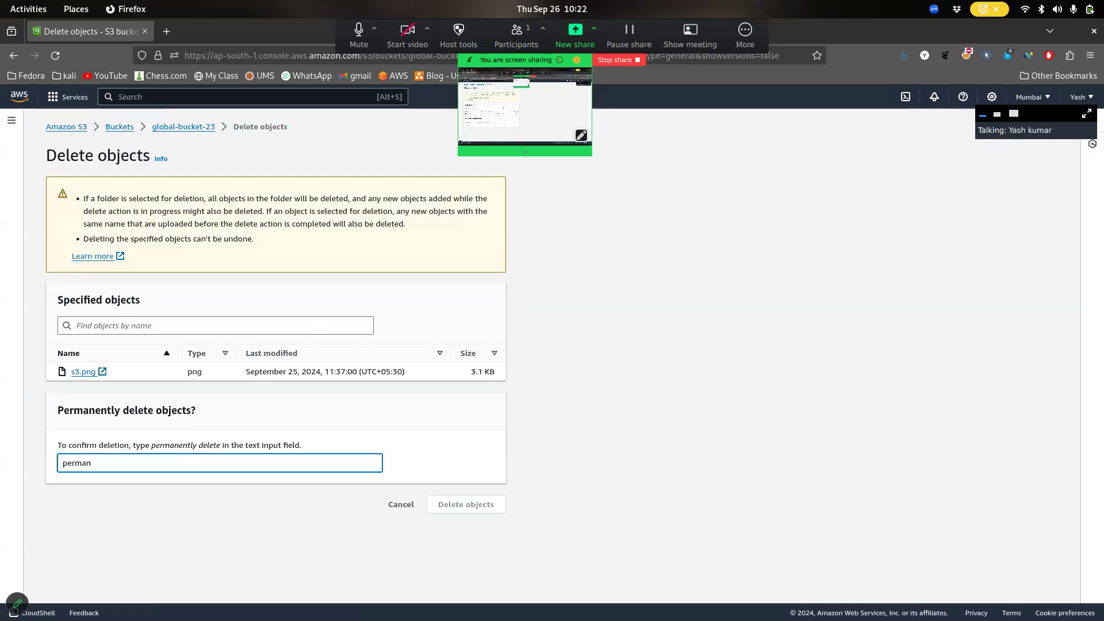
{"action": "type", "text": "ently selete"}
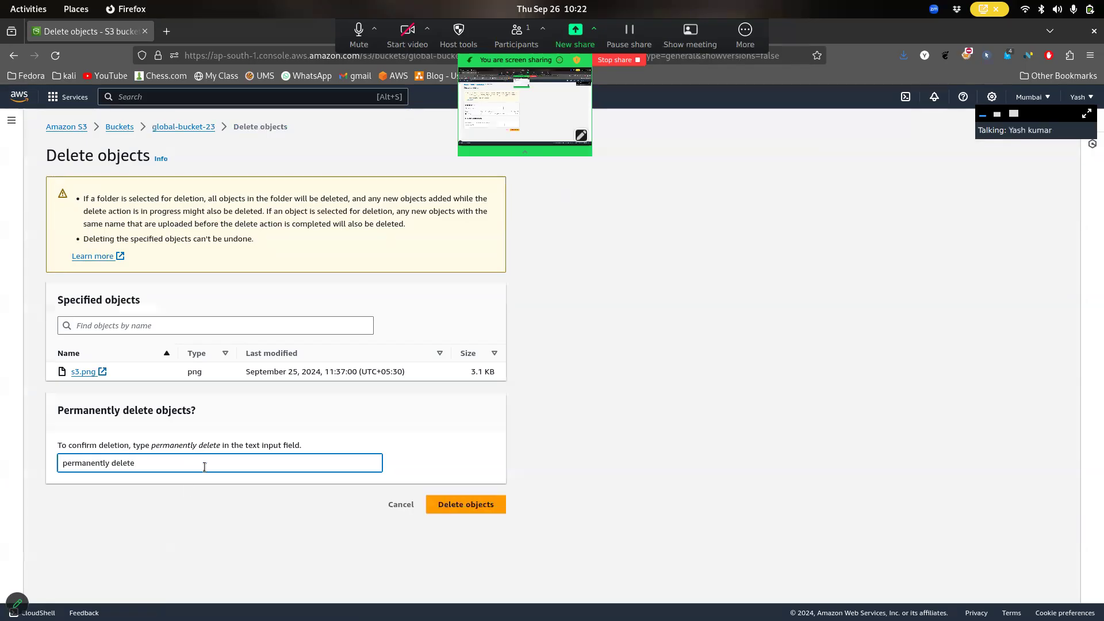
{"action": "left_click", "coordinate": [472, 505]}
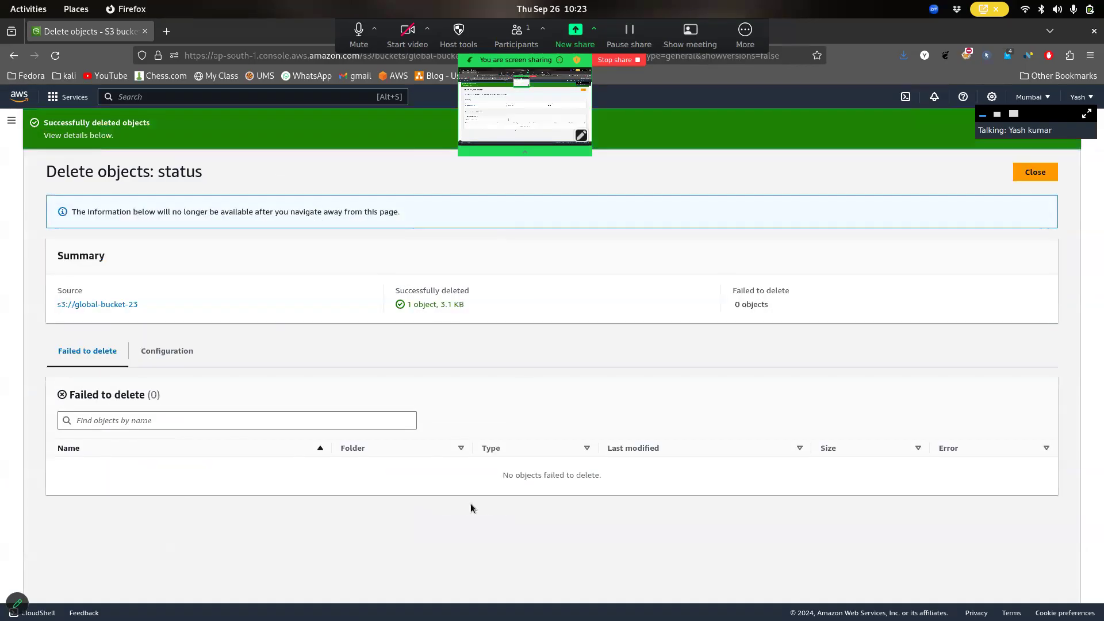
{"action": "left_click", "coordinate": [1026, 173]}
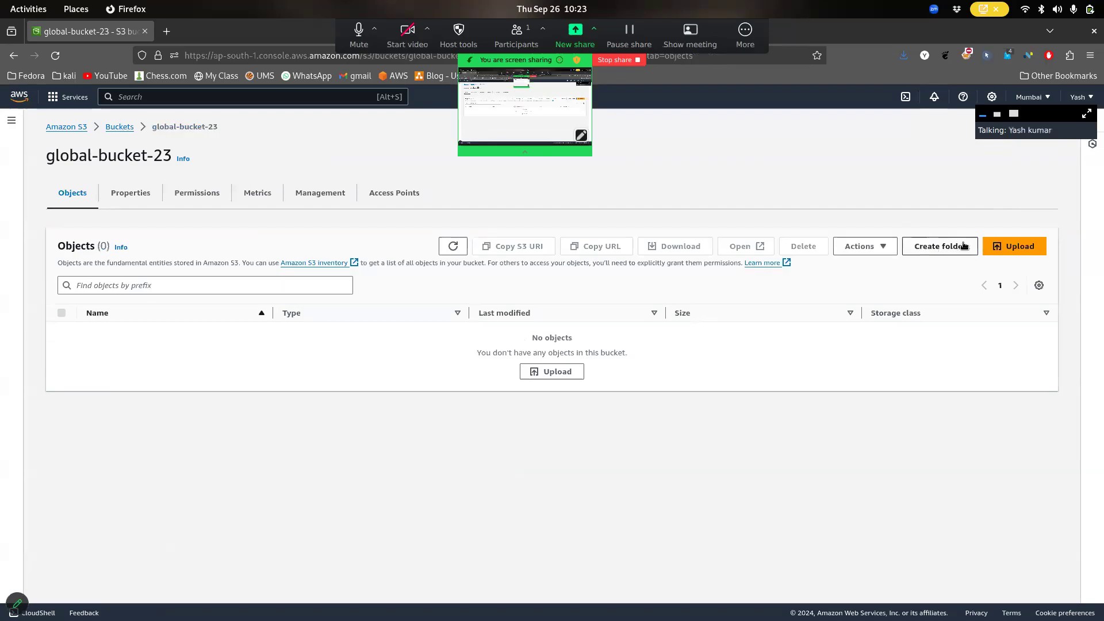
Upload img1.jpg from the Pictures folder into global-bucket-23, ending with a Succeeded status.
{"action": "left_click", "coordinate": [1010, 245]}
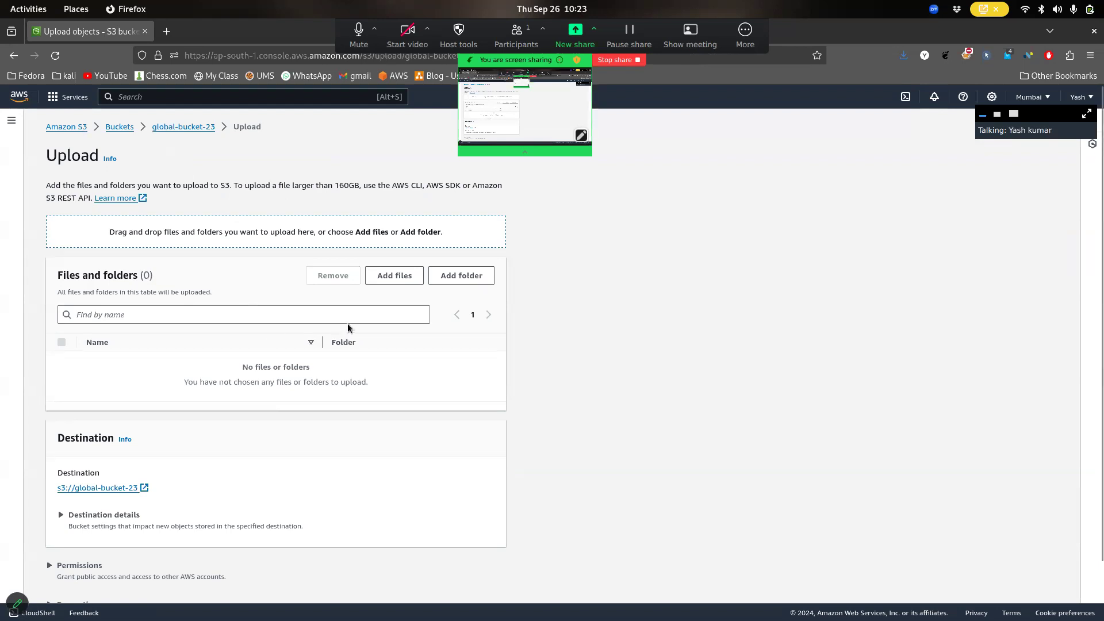
{"action": "left_click", "coordinate": [397, 276]}
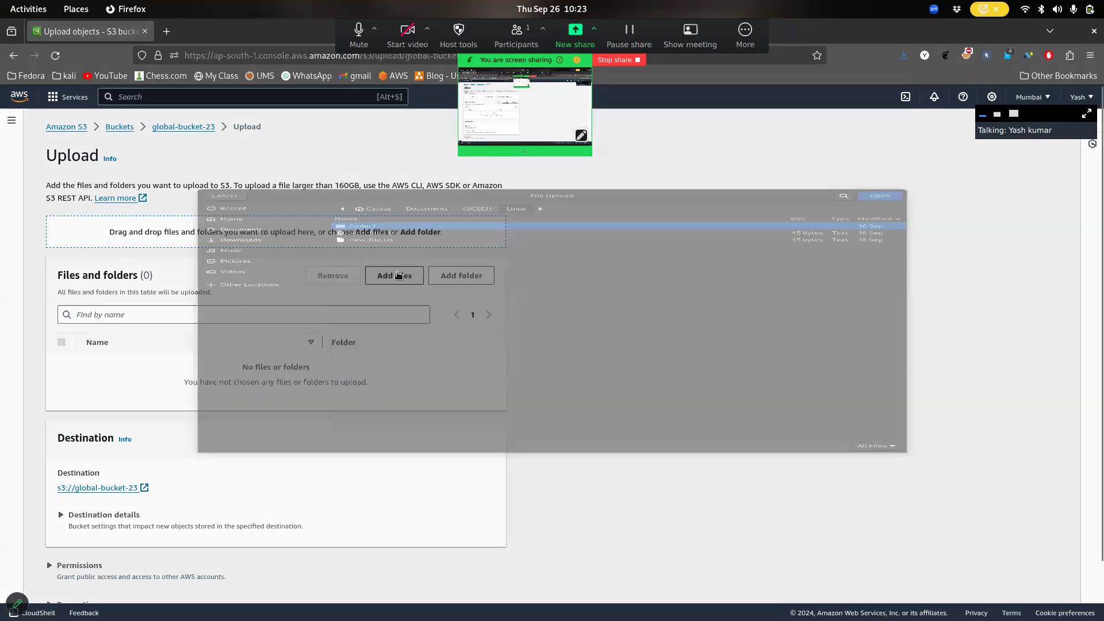
{"action": "left_click", "coordinate": [265, 196]}
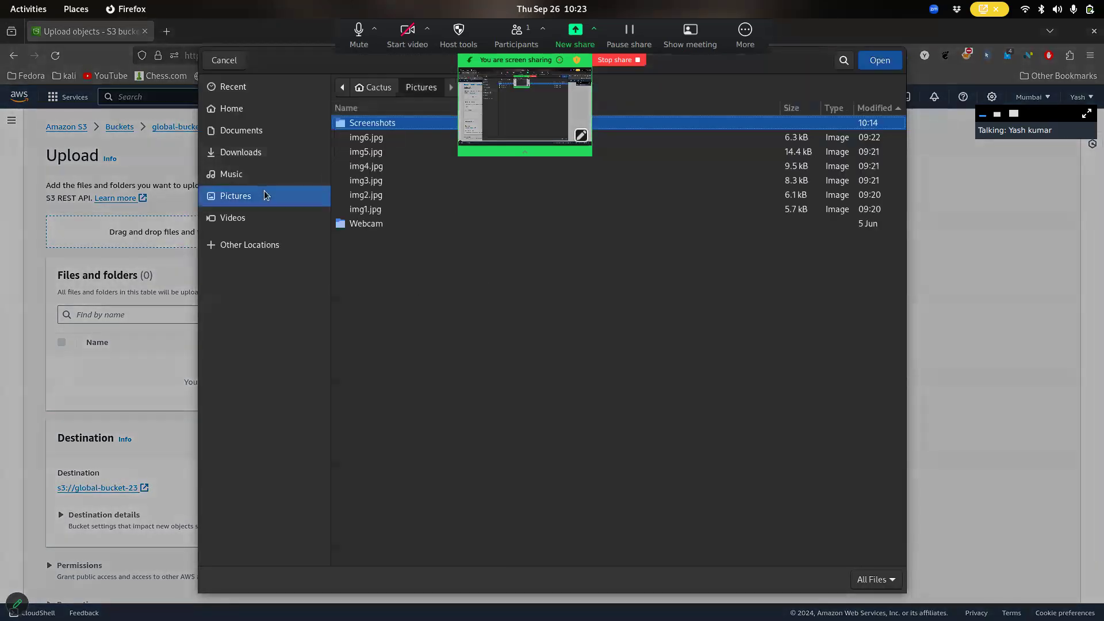
{"action": "left_click", "coordinate": [373, 212]}
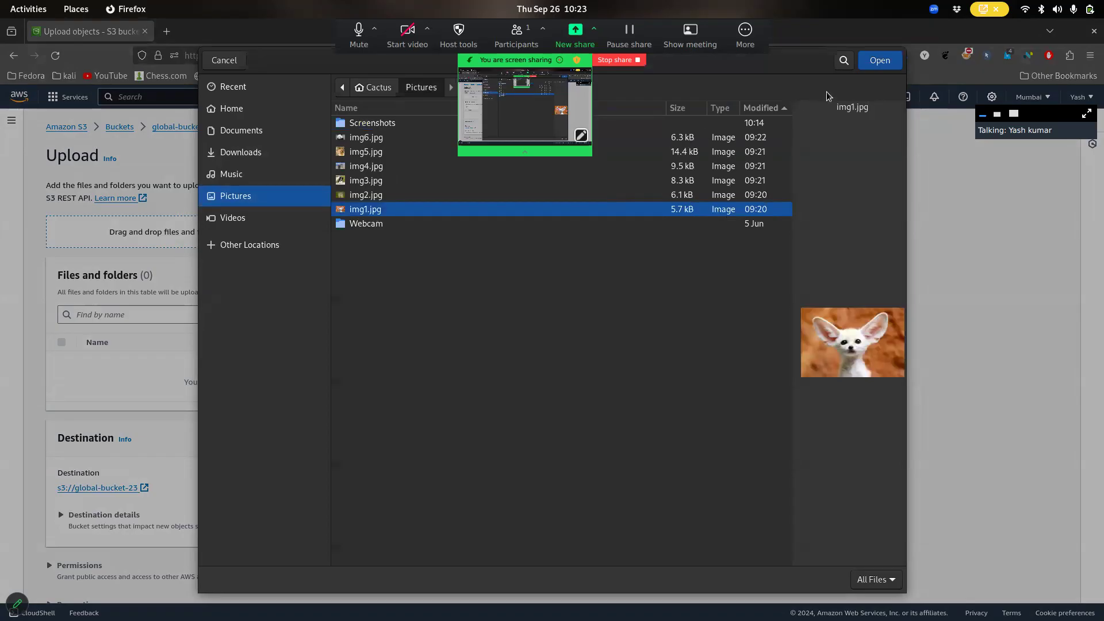
{"action": "left_click", "coordinate": [884, 61]}
{"action": "scroll", "coordinate": [515, 356], "scroll_direction": "down", "scroll_amount": 1}
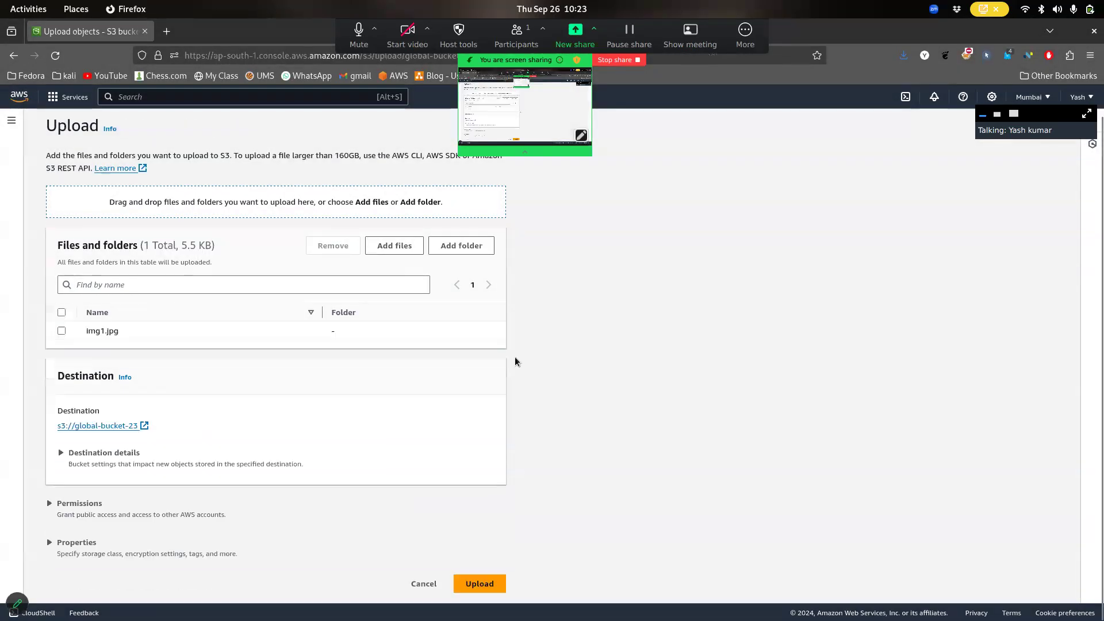
{"action": "left_click", "coordinate": [482, 584]}
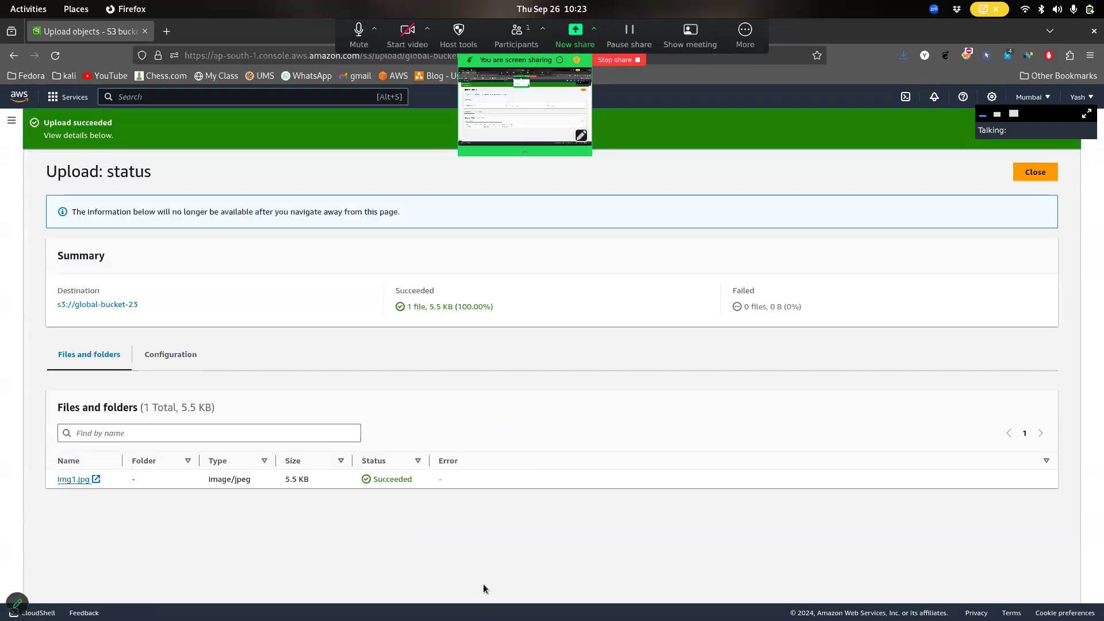
Close the extra Files window and view the images in the Pictures folder.
{"action": "key", "text": "super"}
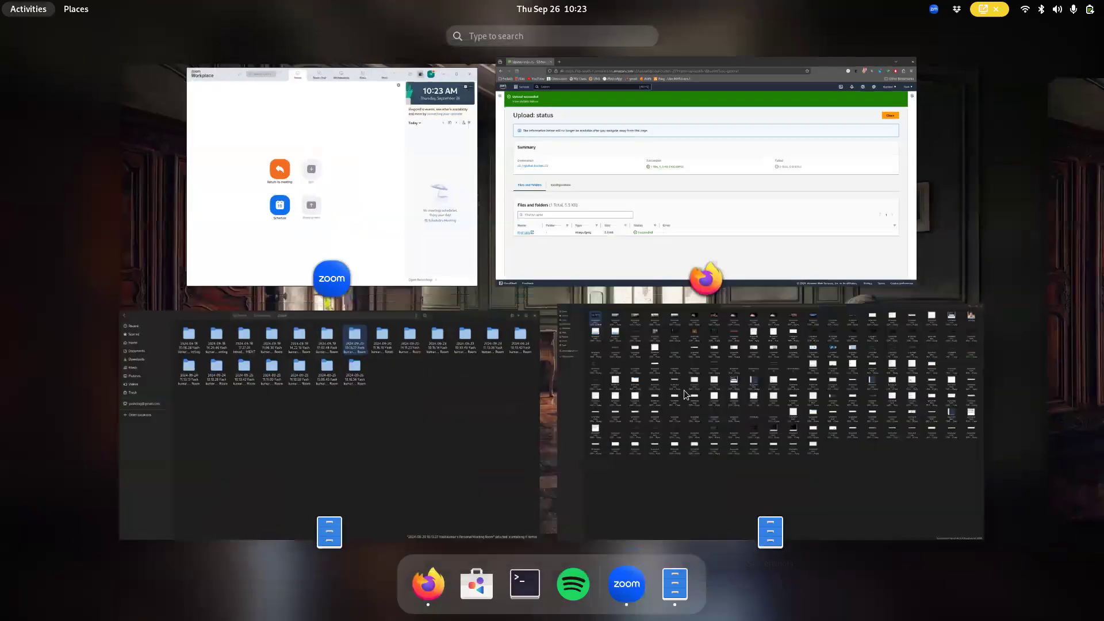
{"action": "left_click", "coordinate": [987, 303]}
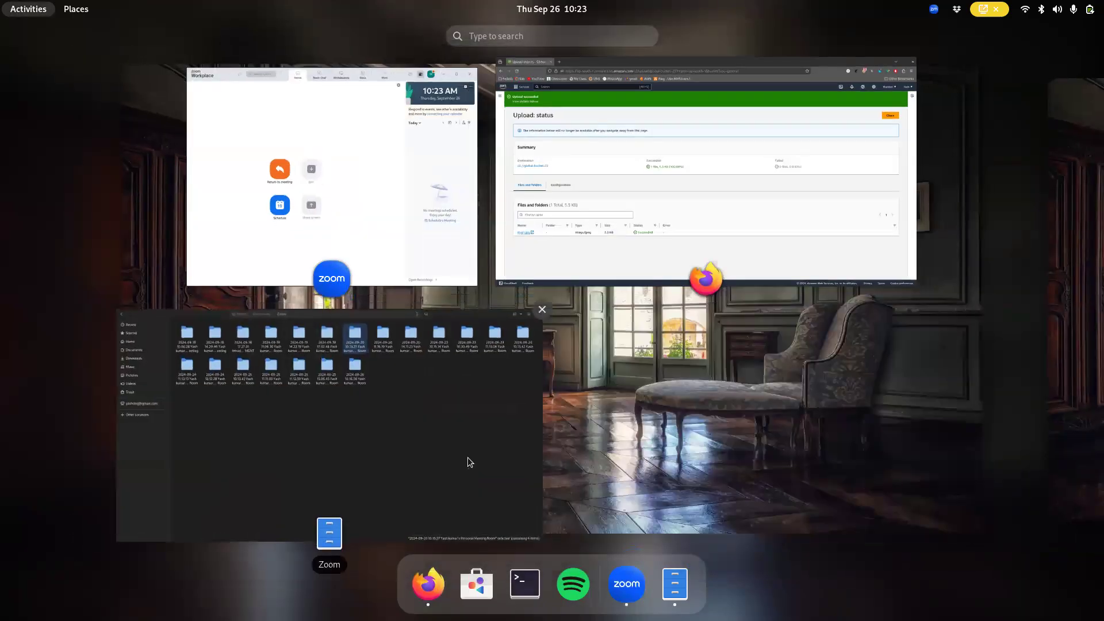
{"action": "left_click", "coordinate": [469, 459]}
{"action": "left_click", "coordinate": [65, 195]}
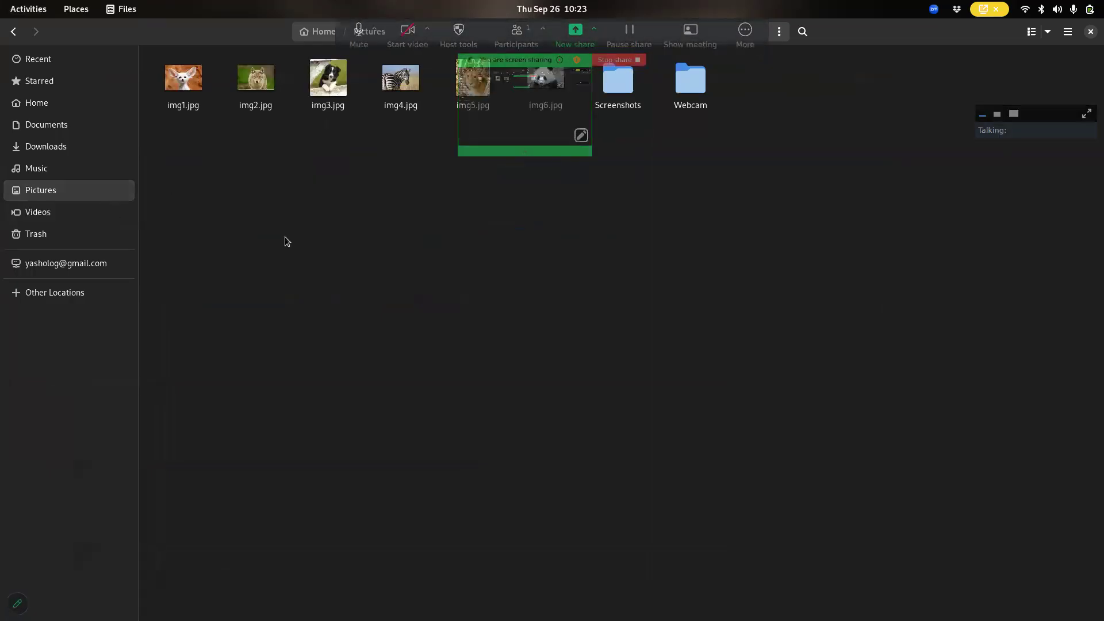
Back in Firefox, close the upload status so the bucket lists img1.jpg.
{"action": "left_click_drag", "start_coordinate": [239, 35], "coordinate": [781, 48]}
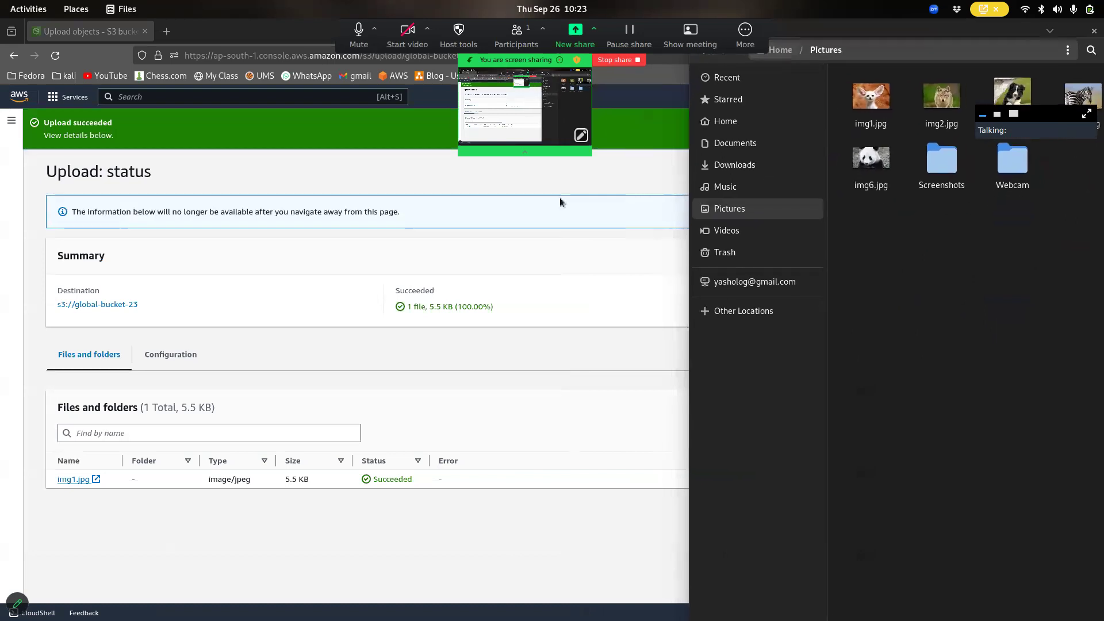
{"action": "left_click", "coordinate": [533, 197]}
{"action": "left_click", "coordinate": [1019, 176]}
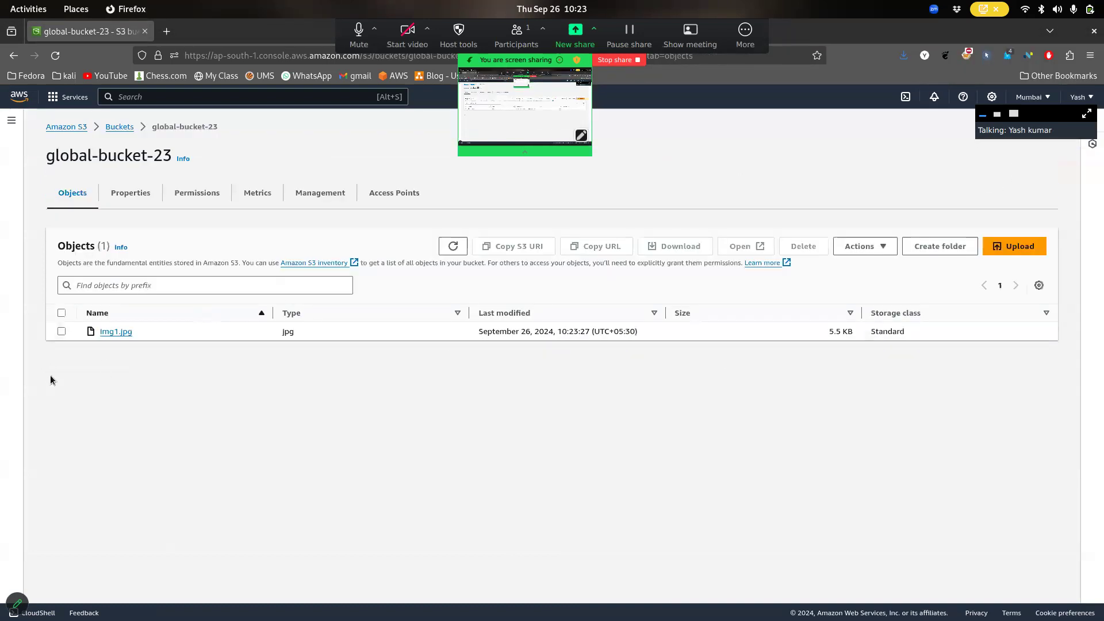
Open img1.jpg's details, view the image in a new tab, then close that tab.
{"action": "left_click", "coordinate": [123, 334]}
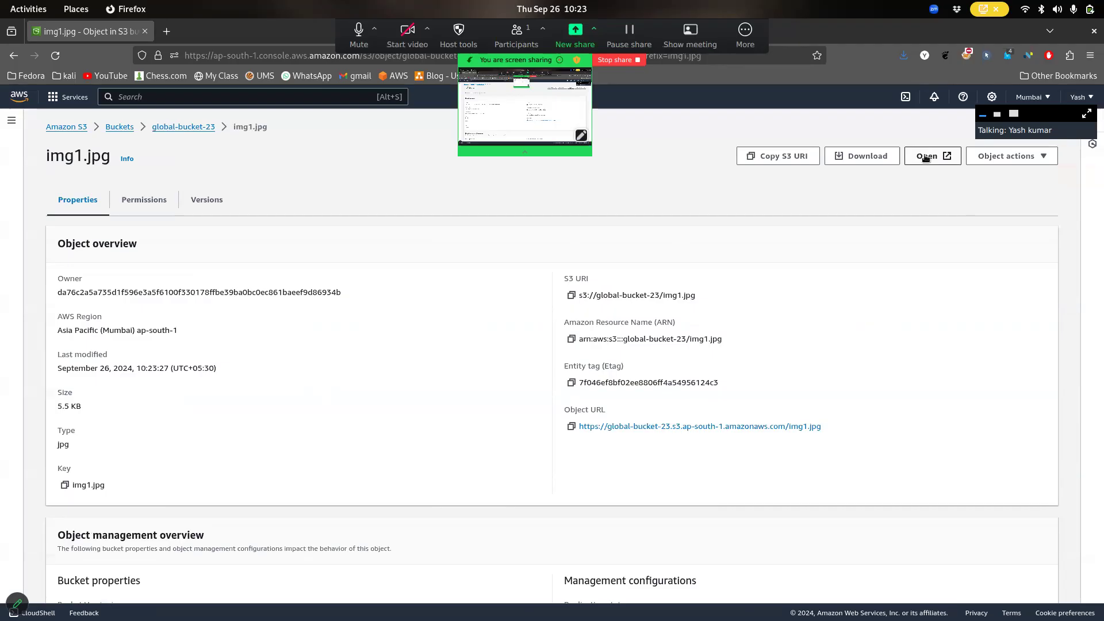
{"action": "left_click", "coordinate": [925, 156]}
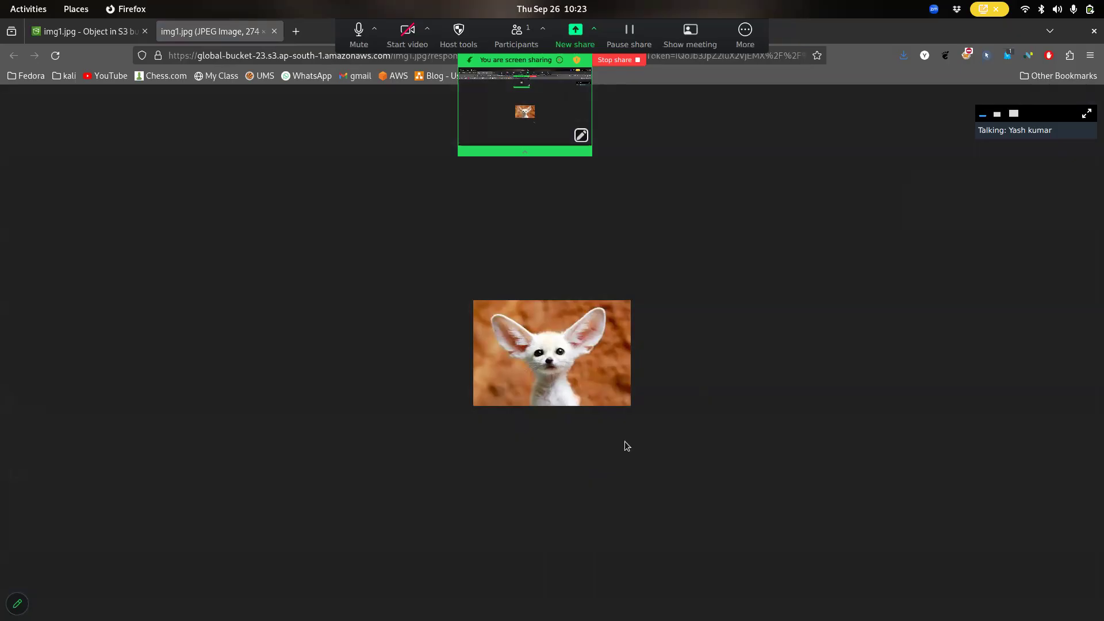
{"action": "left_click", "coordinate": [275, 34]}
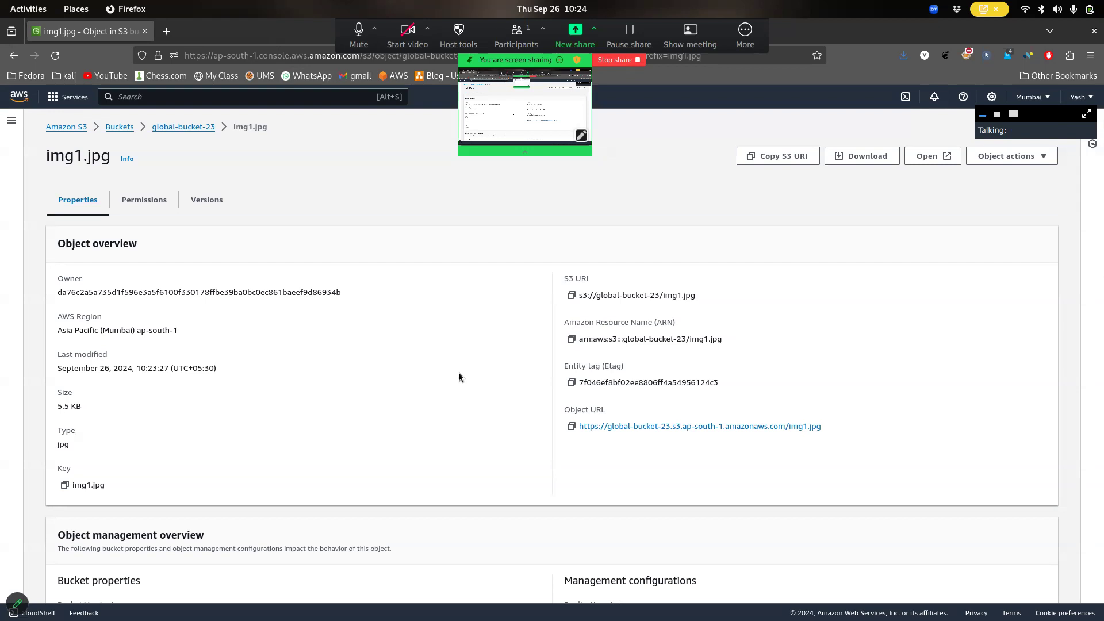
Review img1.jpg's object details and return via the global-bucket-23 breadcrumb.
{"action": "scroll", "coordinate": [620, 412], "scroll_direction": "down", "scroll_amount": 10}
{"action": "scroll", "coordinate": [620, 411], "scroll_direction": "up", "scroll_amount": 10}
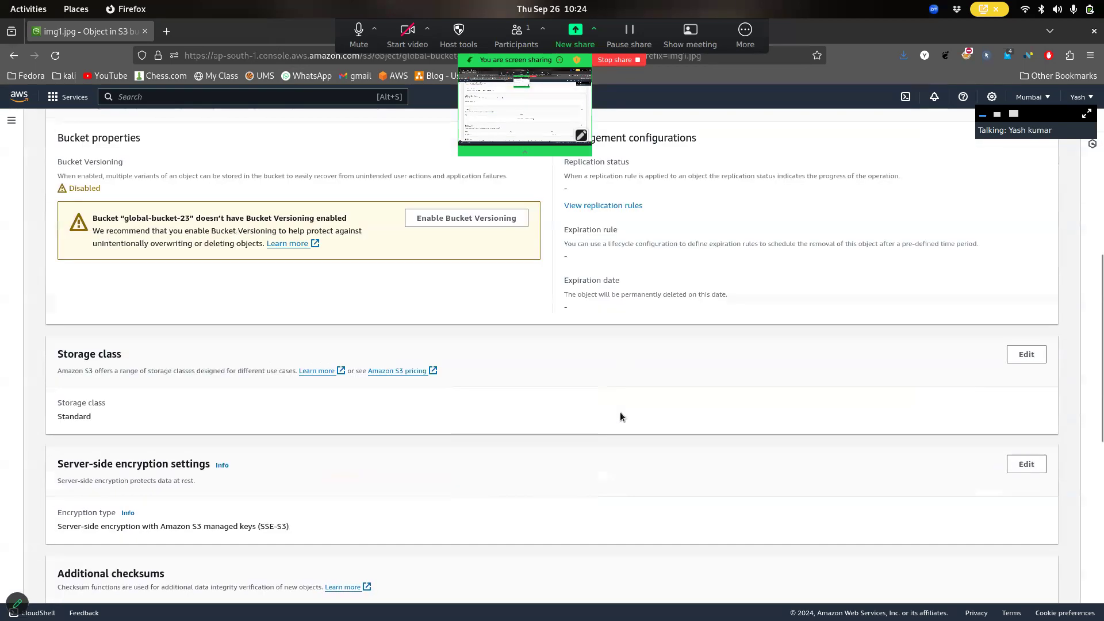
{"action": "left_click", "coordinate": [204, 128]}
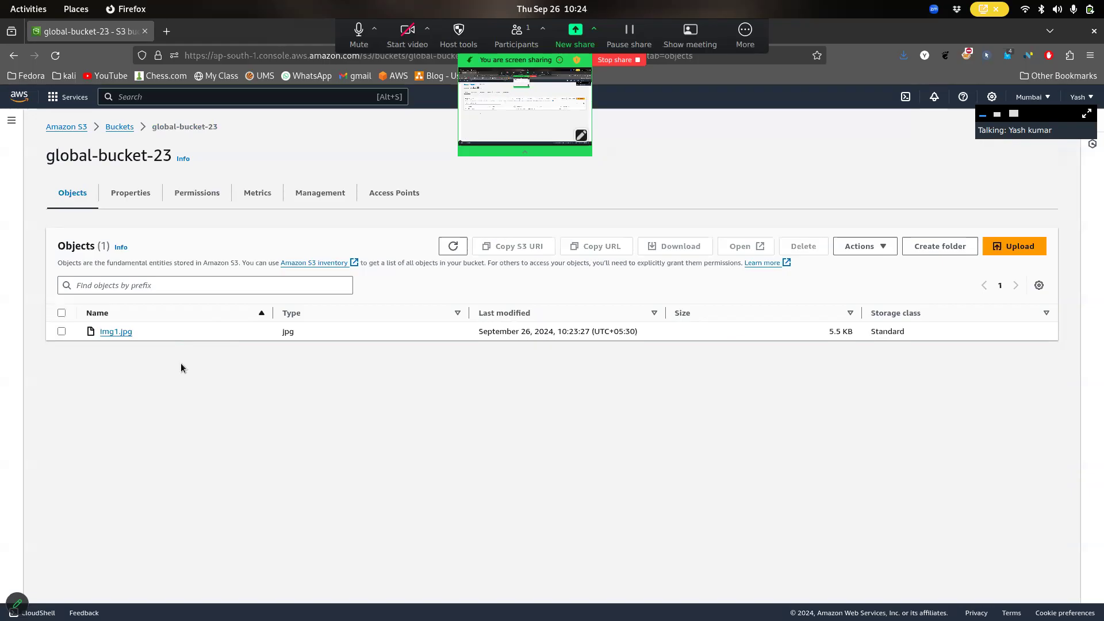
In the Pictures folder window, move the old img1.jpg to the trash.
{"action": "key", "text": "super"}
{"action": "left_click", "coordinate": [844, 404]}
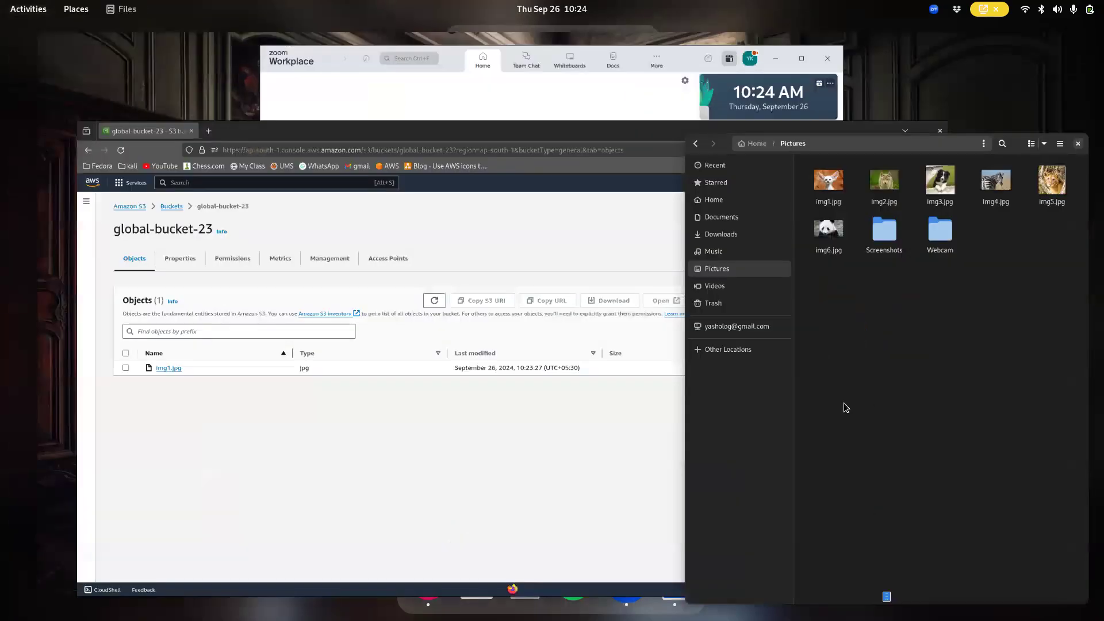
{"action": "left_click", "coordinate": [941, 97]}
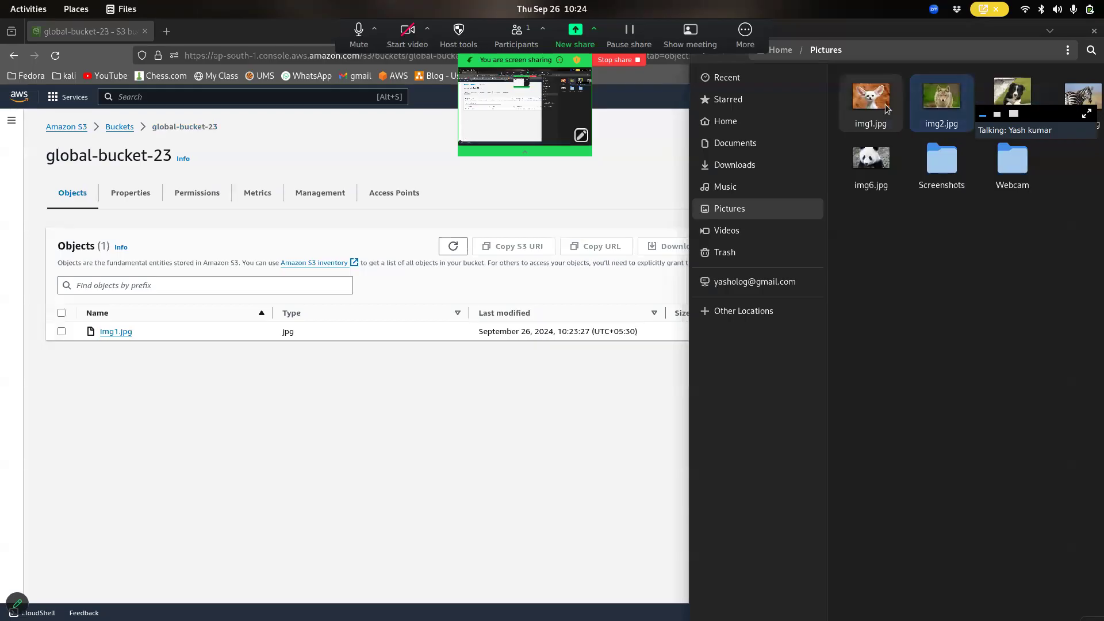
{"action": "left_click", "coordinate": [887, 110]}
{"action": "key", "text": "Delete"}
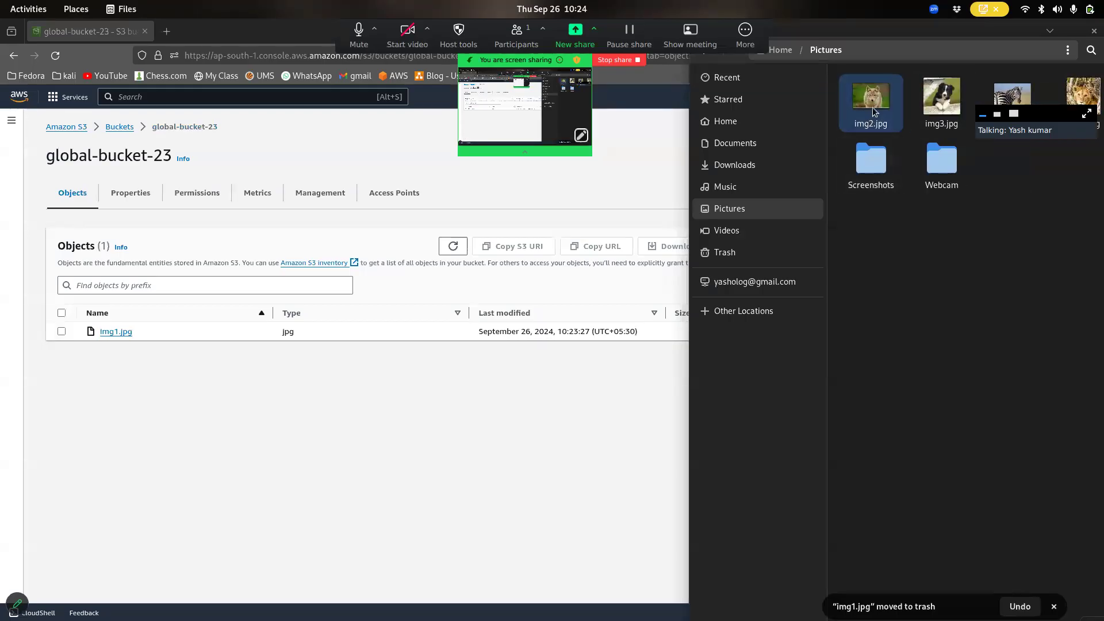
Rename img2.jpg to img1.jpg, then go back to the S3 page in Firefox.
{"action": "right_click", "coordinate": [873, 111]}
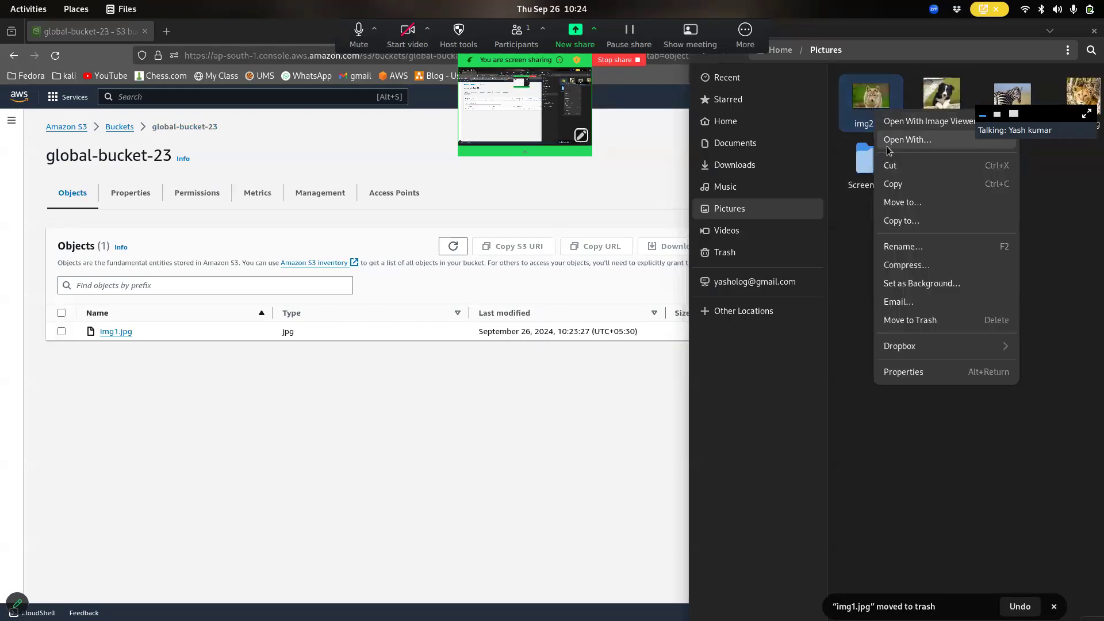
{"action": "left_click", "coordinate": [918, 256]}
{"action": "key", "text": "BackSpace"}
{"action": "type", "text": "1"}
{"action": "key", "text": "Return"}
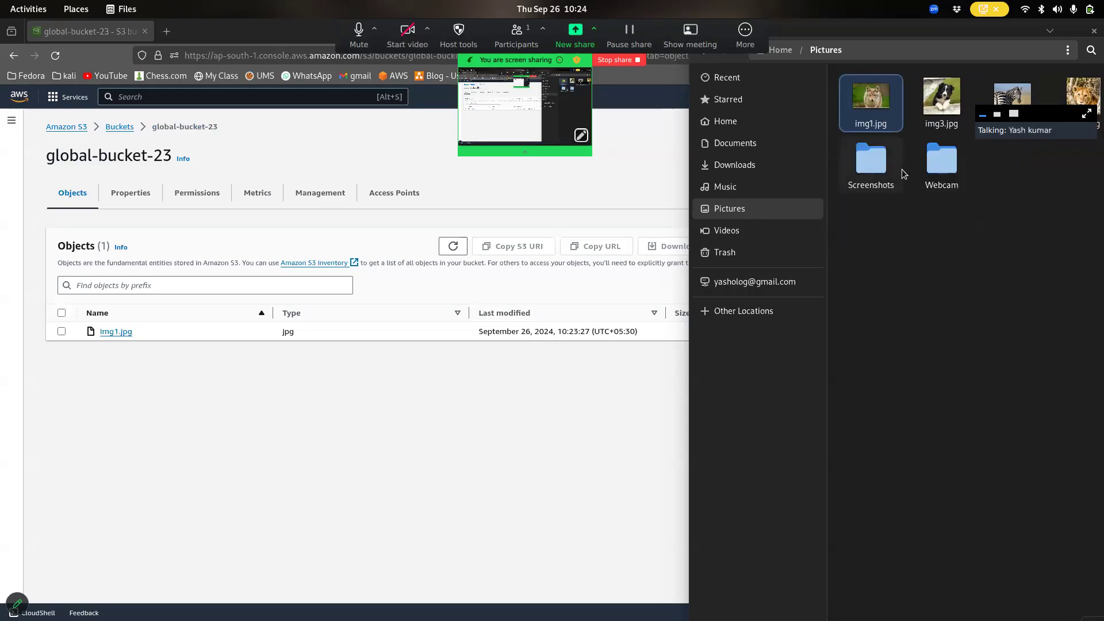
{"action": "left_click", "coordinate": [664, 361]}
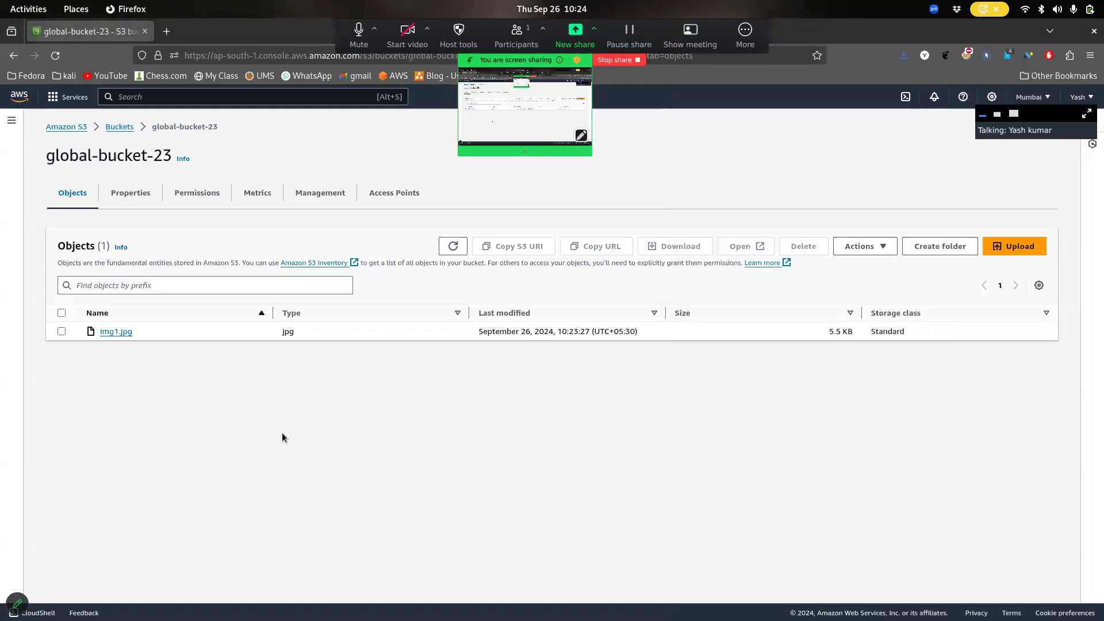
Upload the renamed img1.jpg from Pictures, replacing the bucket copy with the 5.9 KB version.
{"action": "left_click", "coordinate": [1040, 247]}
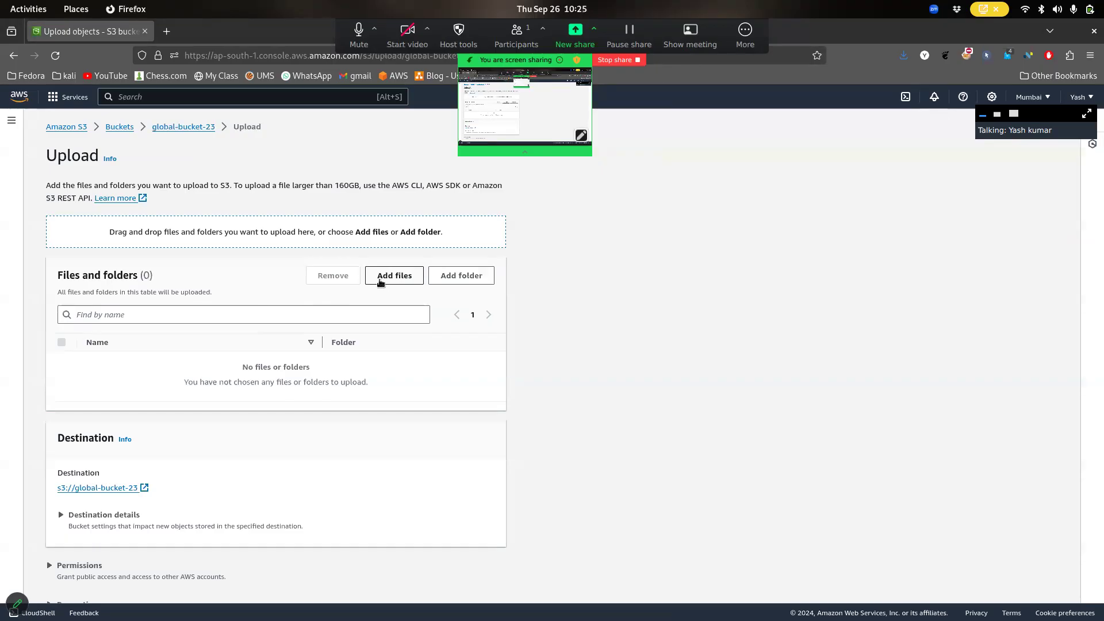
{"action": "left_click", "coordinate": [380, 282]}
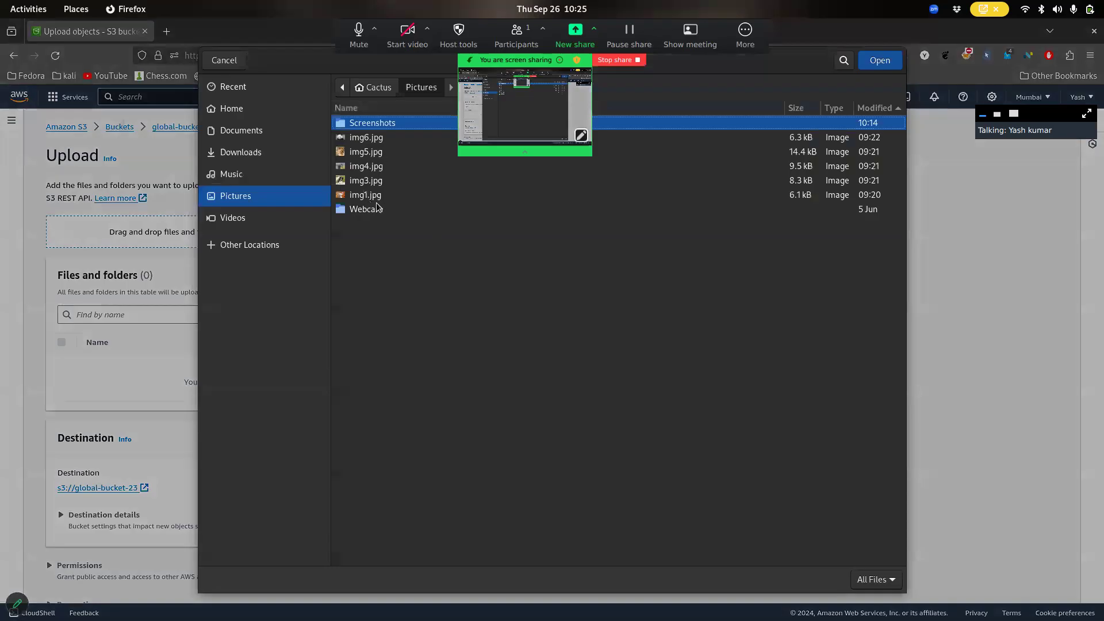
{"action": "left_click", "coordinate": [378, 195]}
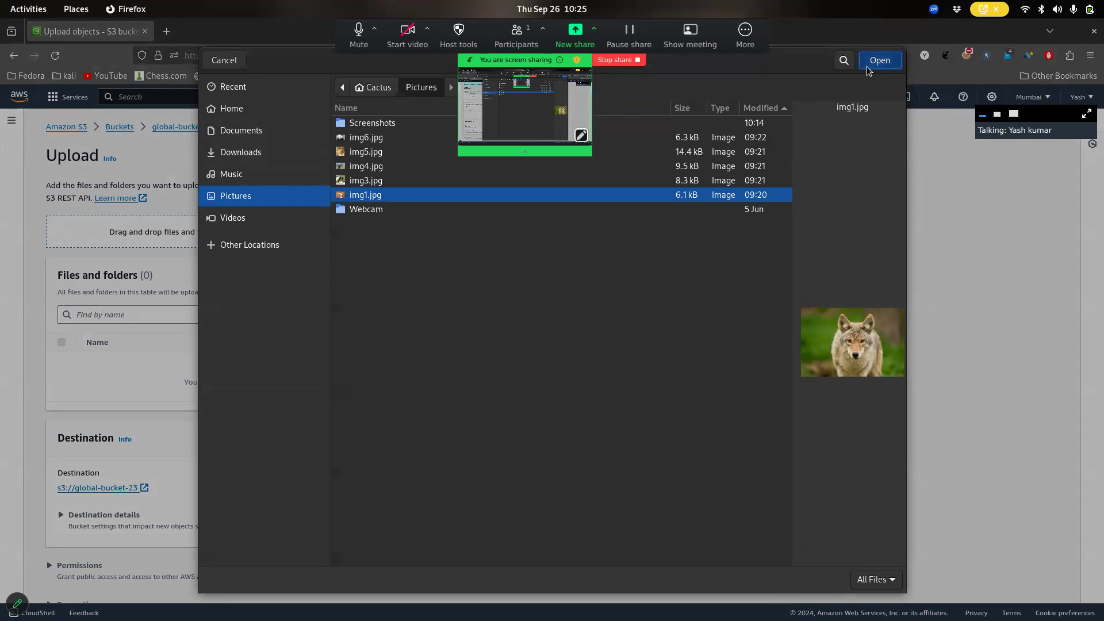
{"action": "left_click", "coordinate": [867, 67]}
{"action": "scroll", "coordinate": [533, 359], "scroll_direction": "down", "scroll_amount": 1}
{"action": "left_click", "coordinate": [471, 585]}
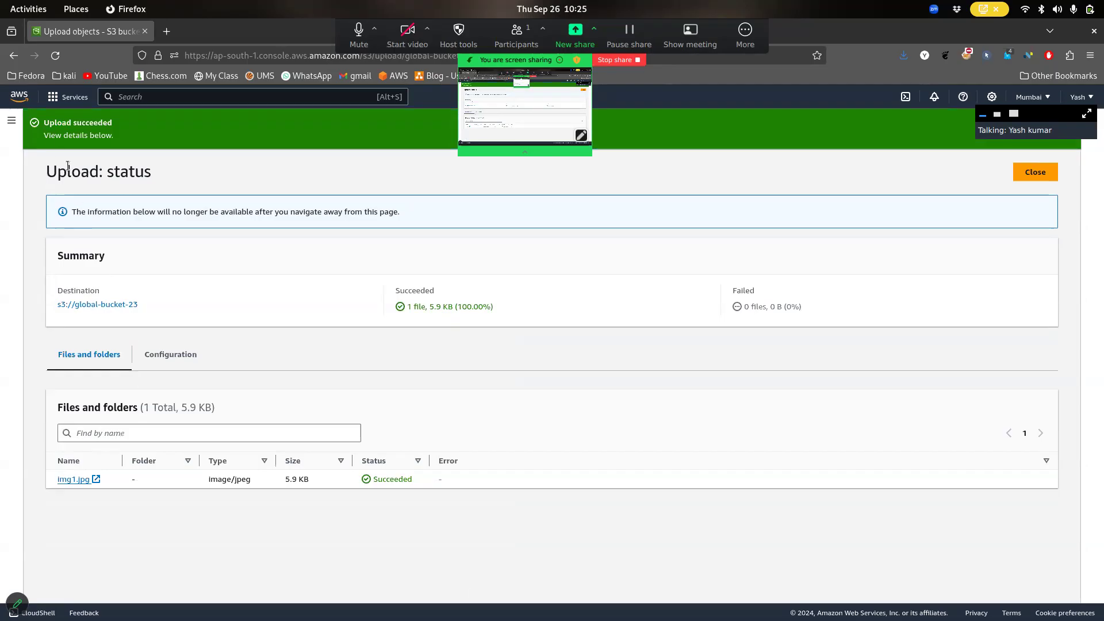
{"action": "left_click_drag", "start_coordinate": [43, 127], "coordinate": [129, 130]}
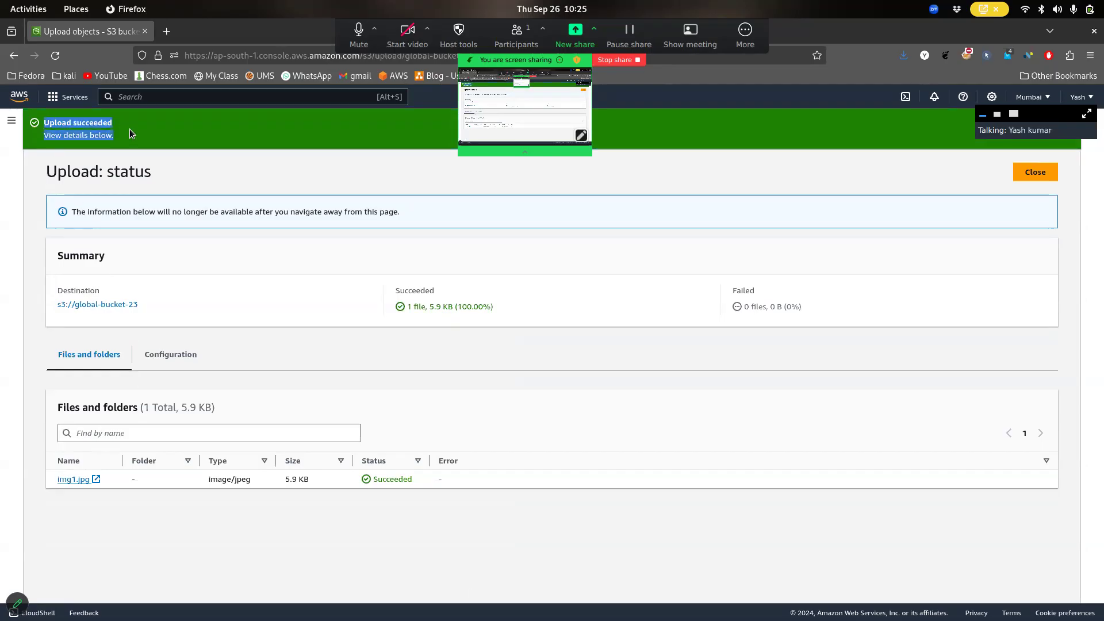
{"action": "left_click", "coordinate": [1035, 172]}
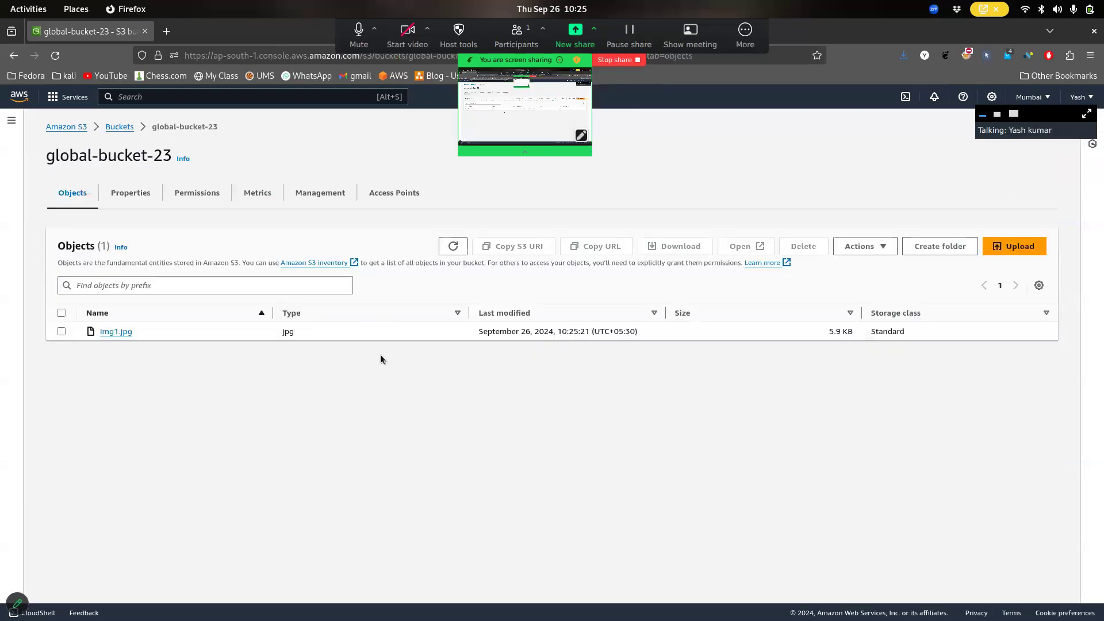
Open img1.jpg's details and preview the 5.9 KB coyote photo in a separate tab.
{"action": "left_click", "coordinate": [117, 332]}
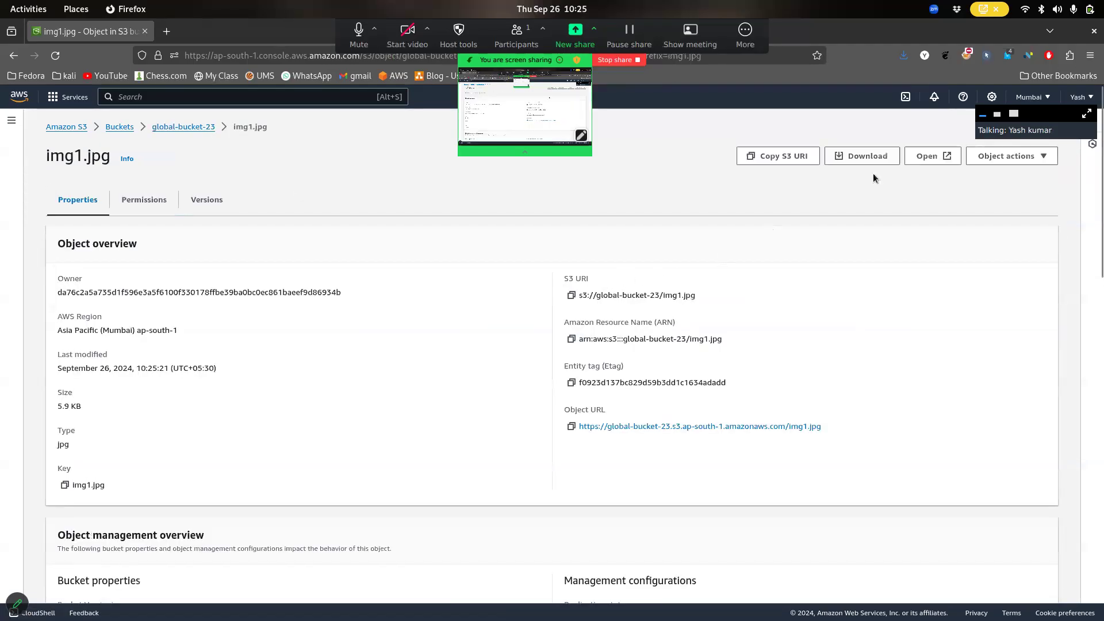
{"action": "left_click", "coordinate": [929, 155]}
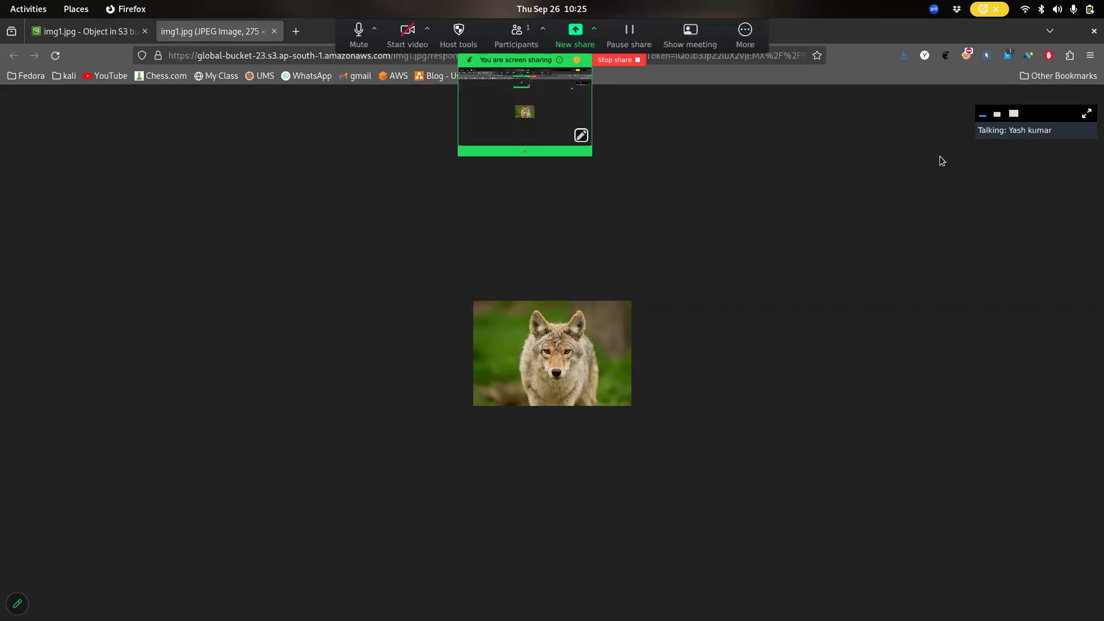
{"action": "left_click", "coordinate": [273, 31]}
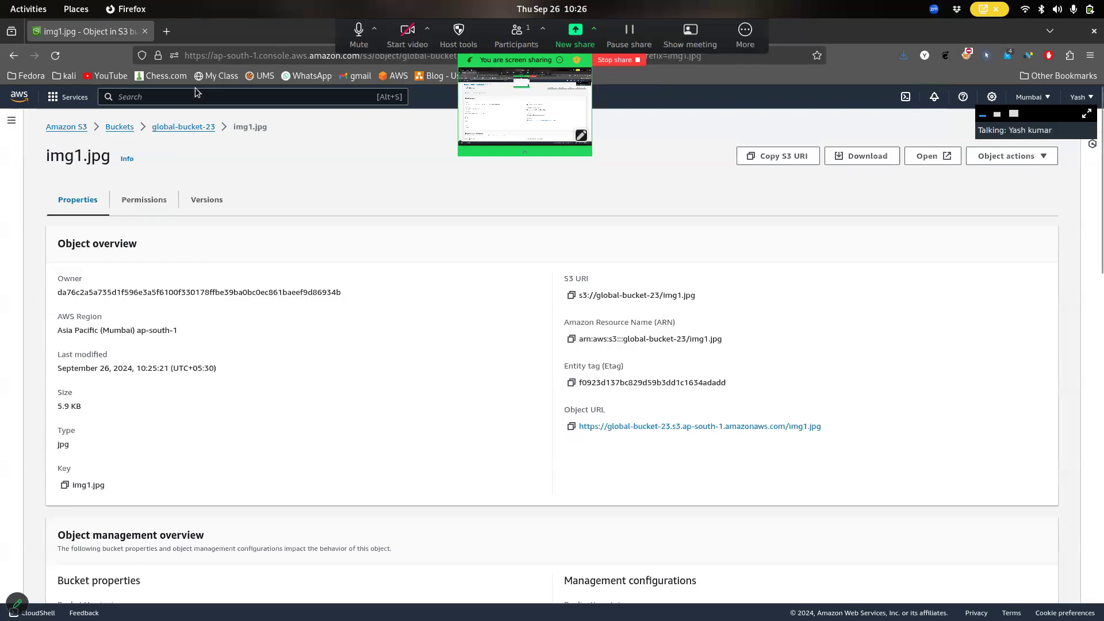
Return to global-bucket-23 and open its Properties tab, showing Bucket Versioning Disabled.
{"action": "left_click", "coordinate": [196, 127]}
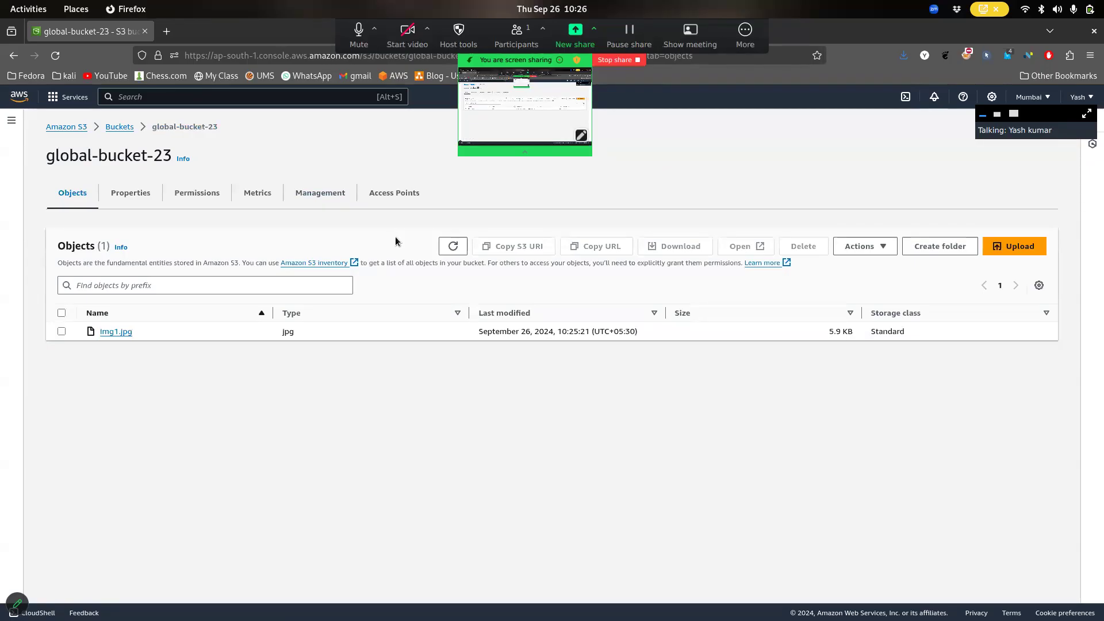
{"action": "left_click", "coordinate": [735, 44]}
{"action": "left_click", "coordinate": [626, 189]}
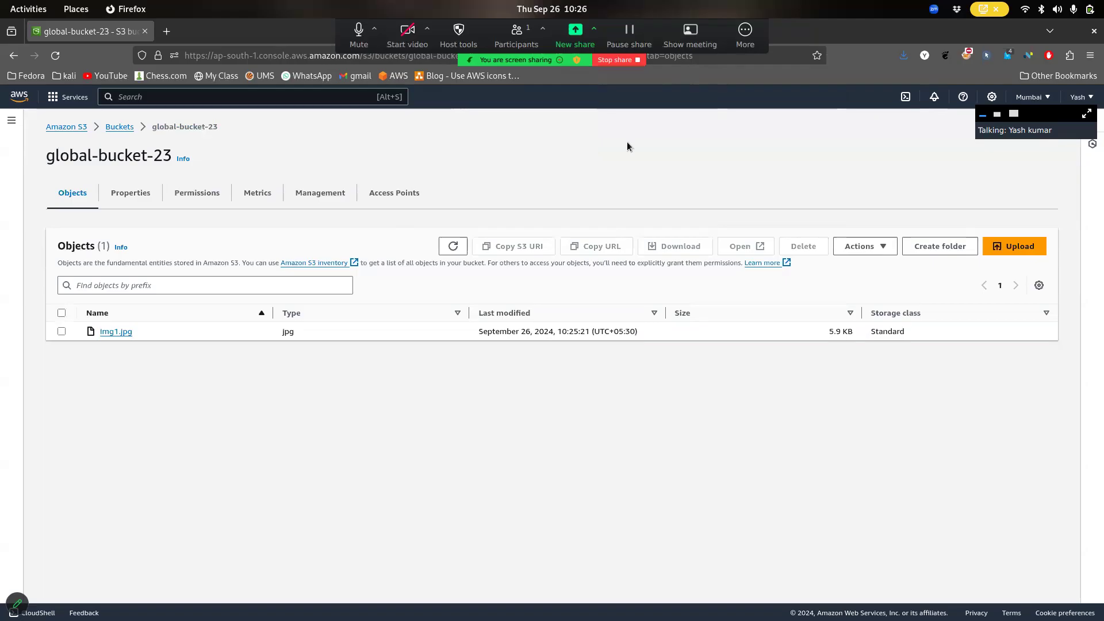
{"action": "left_click", "coordinate": [132, 195]}
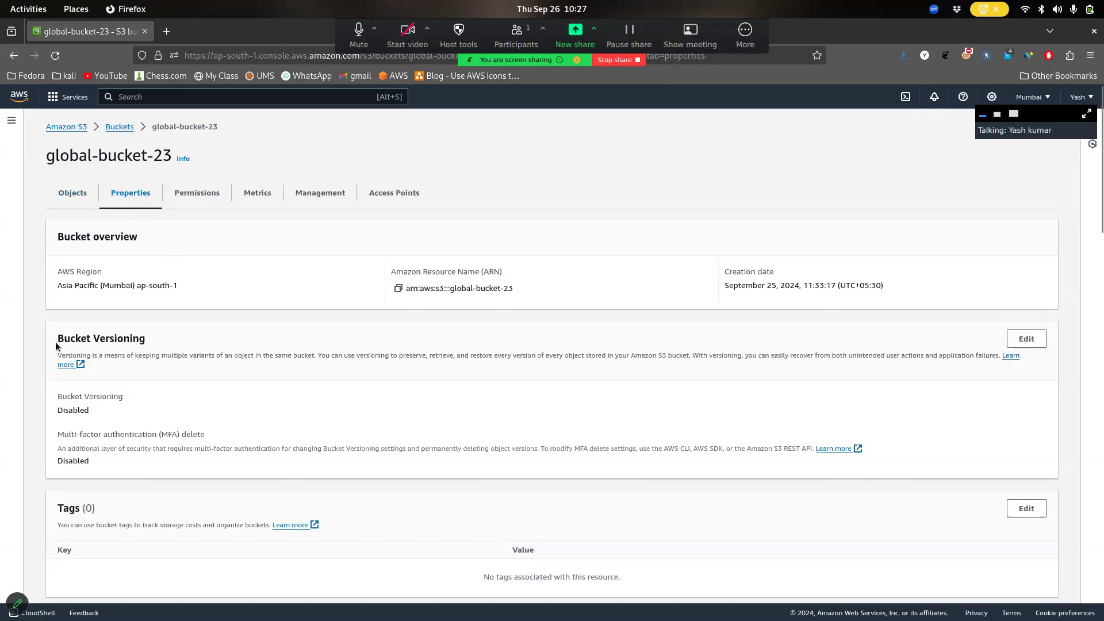
Switch global-bucket-23's Bucket Versioning from Disabled to Enable and save the change.
{"action": "left_click_drag", "start_coordinate": [57, 339], "coordinate": [149, 348]}
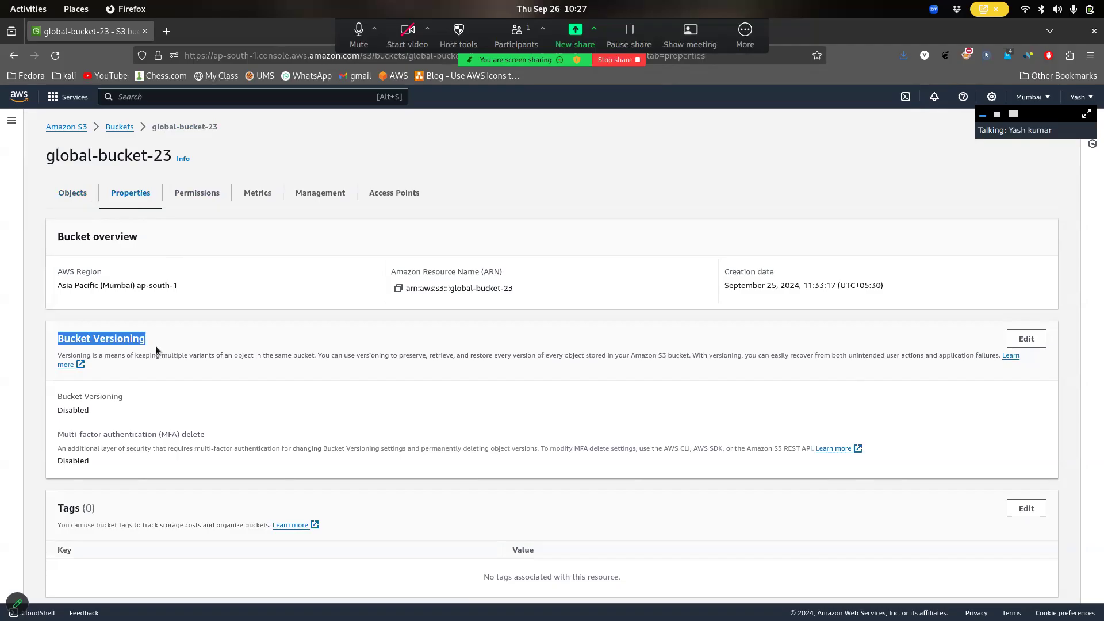
{"action": "left_click", "coordinate": [211, 352]}
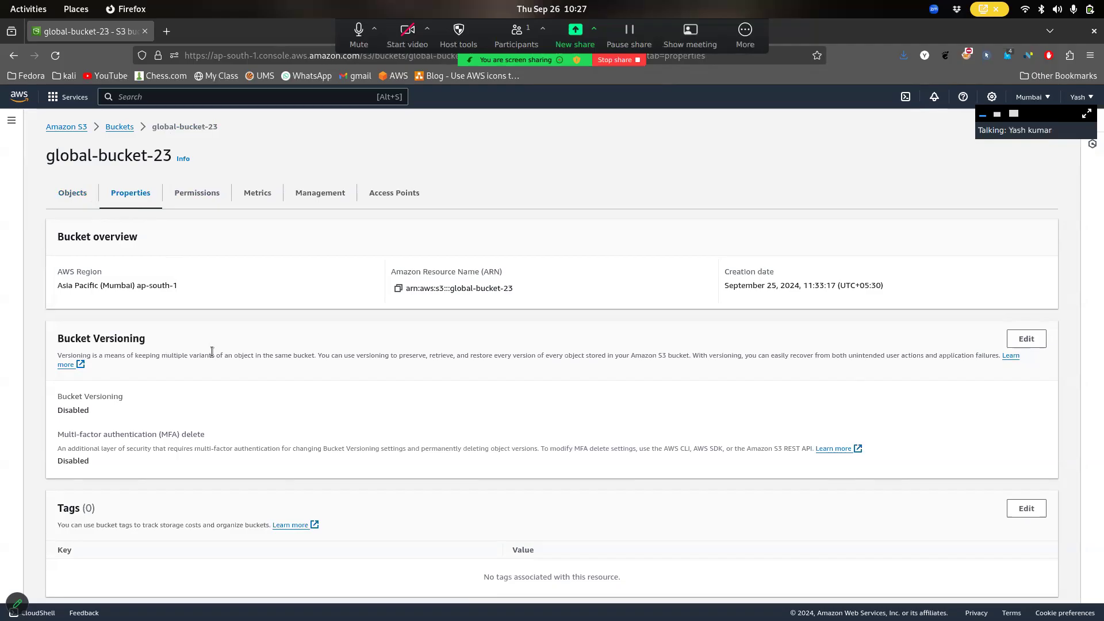
{"action": "left_click", "coordinate": [1027, 339]}
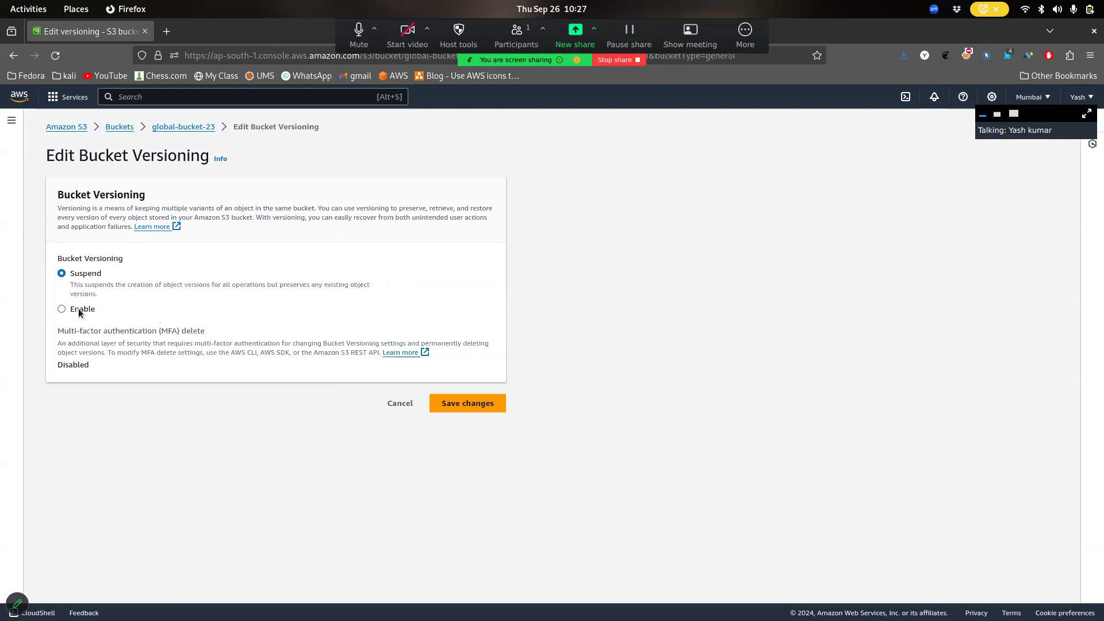
{"action": "left_click", "coordinate": [62, 309]}
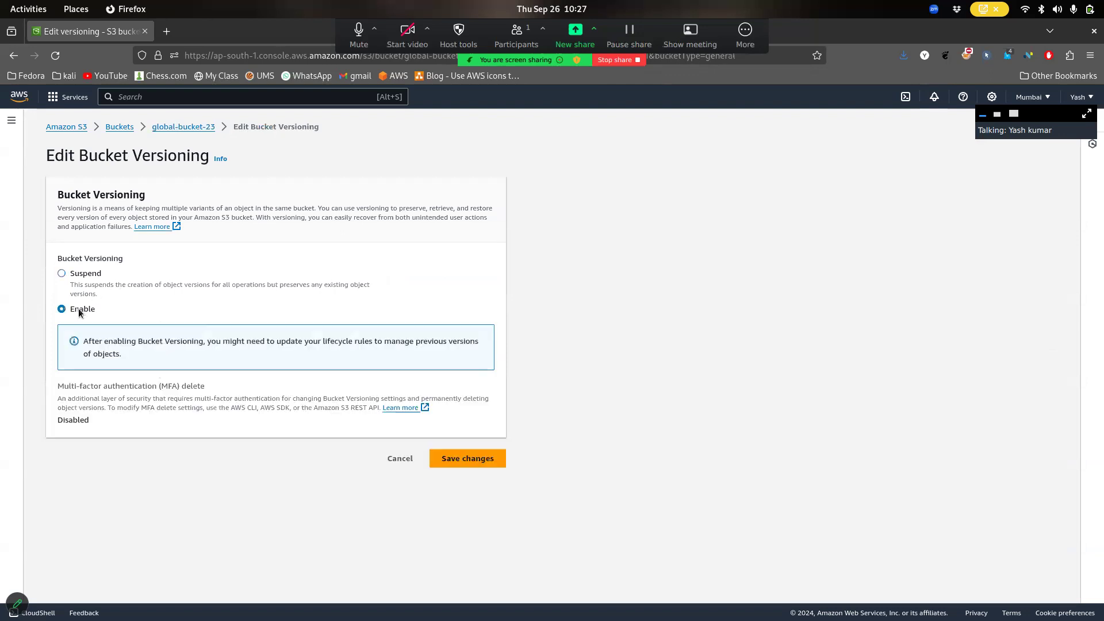
{"action": "left_click", "coordinate": [453, 457]}
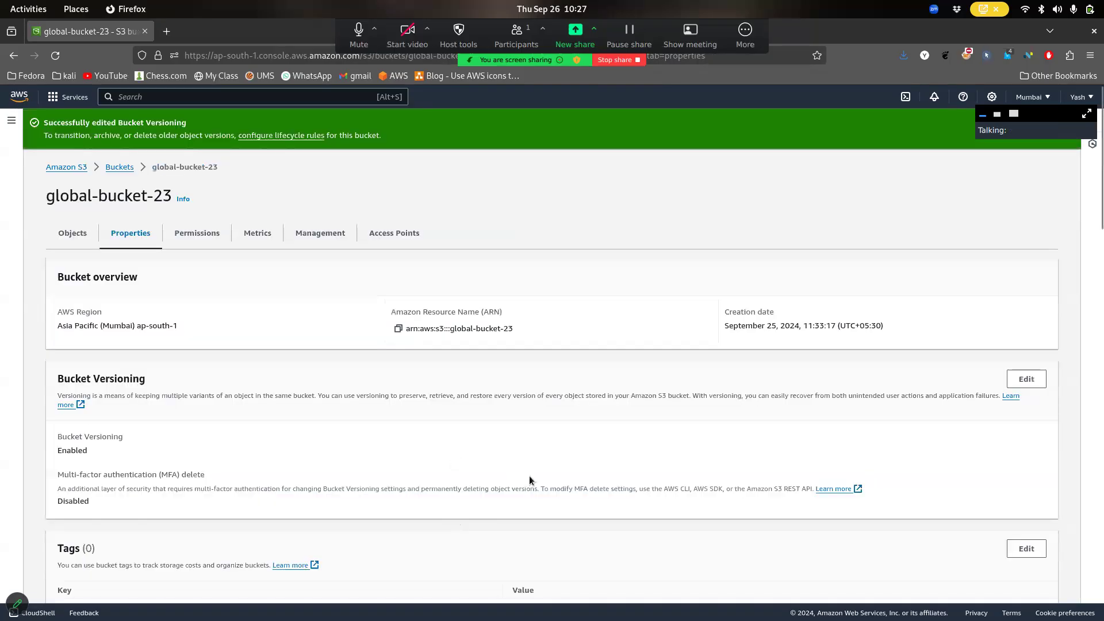
On the Objects tab, toggle Show versions to check img1.jpg's Version ID, then hide it.
{"action": "scroll", "coordinate": [419, 415], "scroll_direction": "down", "scroll_amount": 15}
{"action": "scroll", "coordinate": [419, 414], "scroll_direction": "up", "scroll_amount": 15}
{"action": "left_click", "coordinate": [73, 233]}
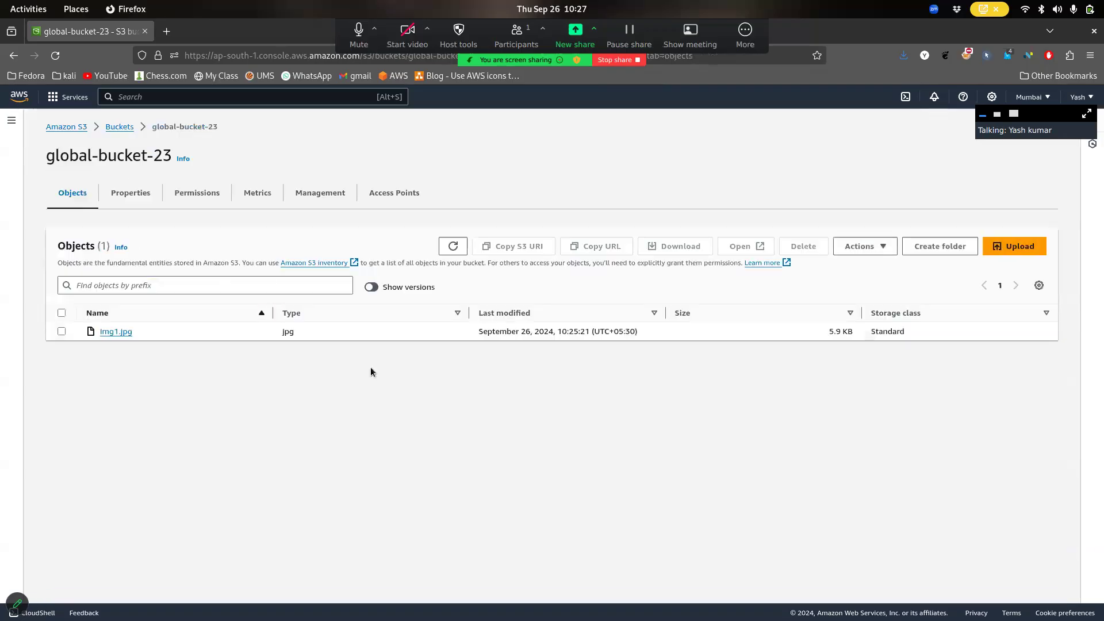
{"action": "left_click_drag", "start_coordinate": [359, 273], "coordinate": [449, 300]}
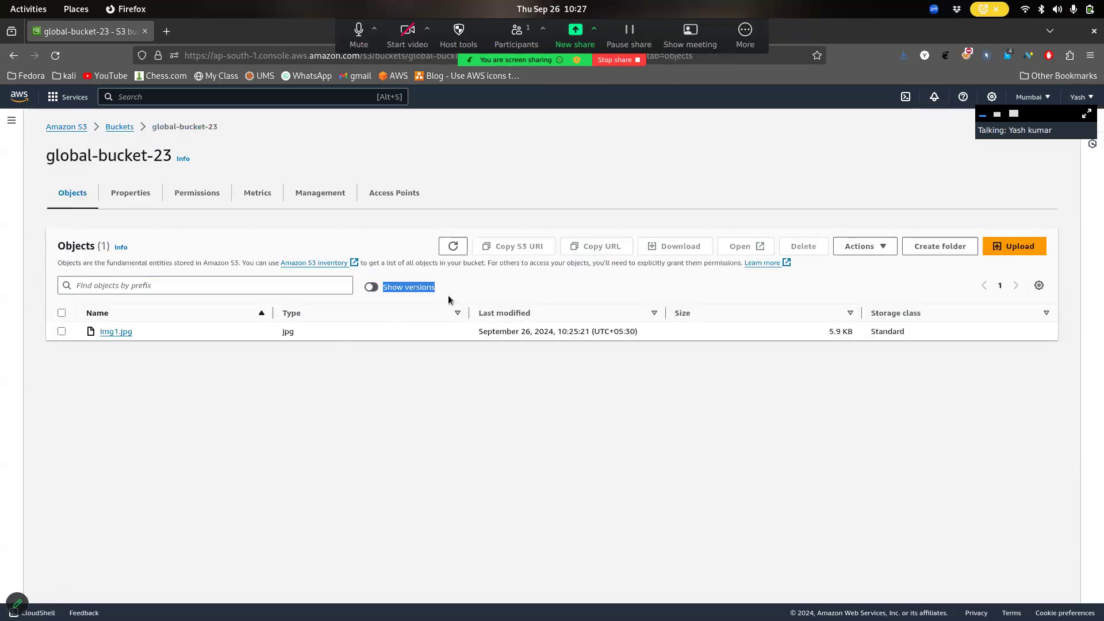
{"action": "mouse_move", "coordinate": [382, 286]}
{"action": "left_mouse_down"}
{"action": "mouse_move", "coordinate": [416, 291]}
{"action": "mouse_move", "coordinate": [387, 292]}
{"action": "left_mouse_up"}
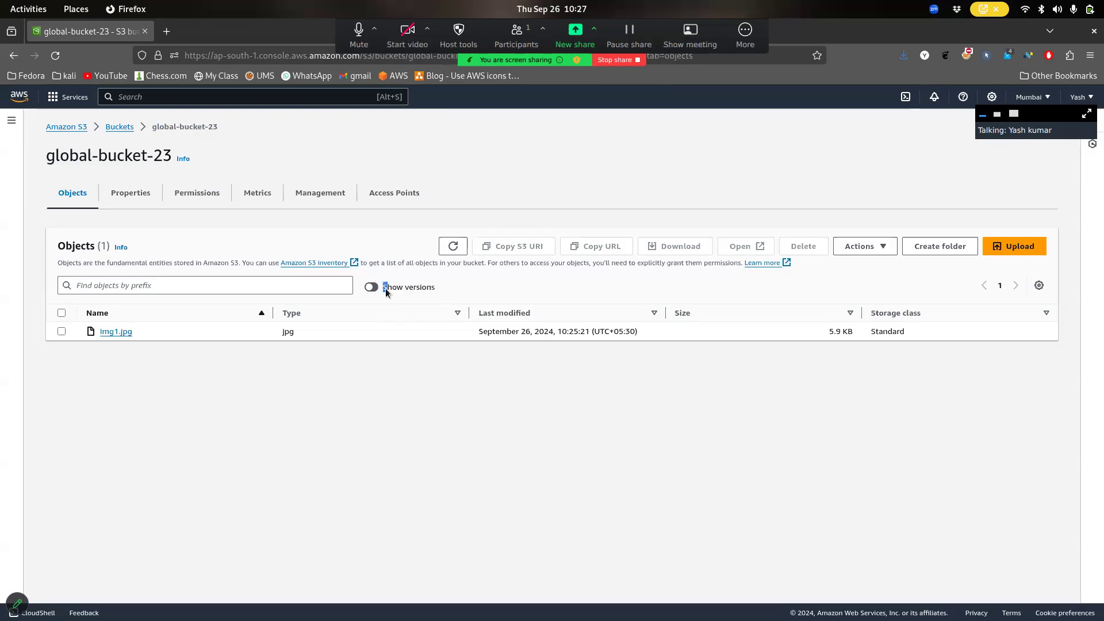
{"action": "left_click", "coordinate": [381, 287]}
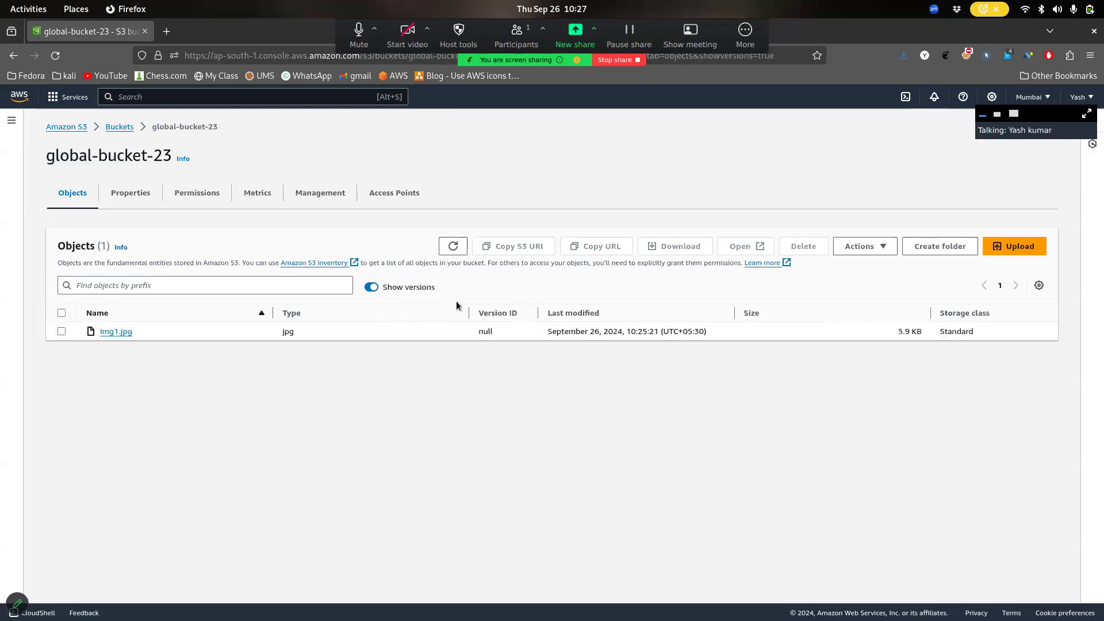
{"action": "left_click", "coordinate": [371, 287]}
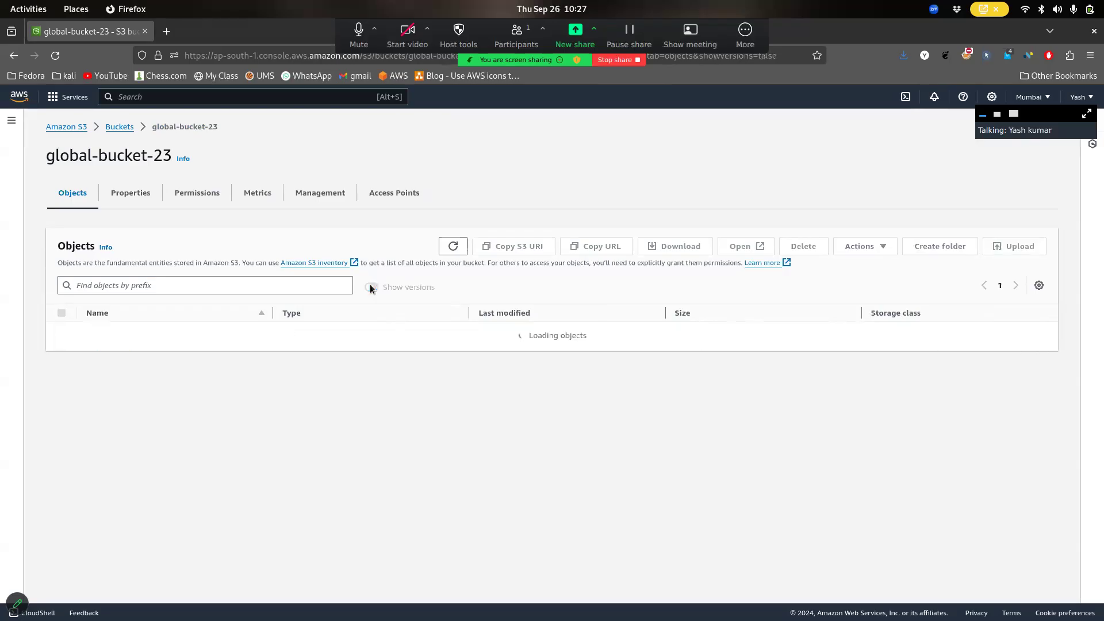
{"action": "left_click", "coordinate": [373, 291]}
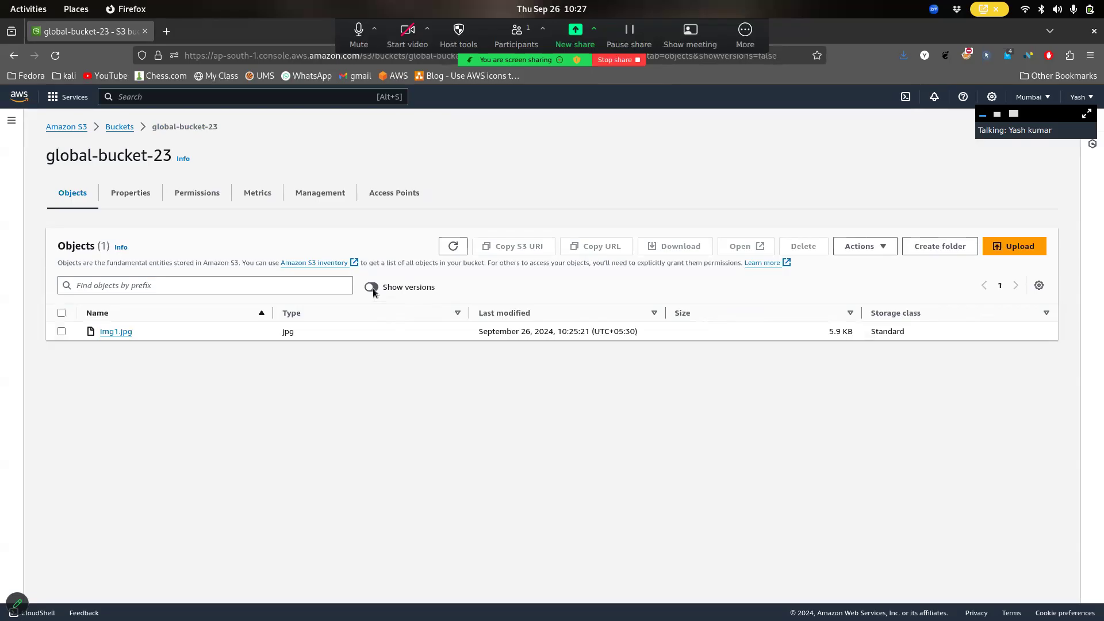
In the Pictures folder window, move the old img1.jpg to the trash.
{"action": "key", "text": "super"}
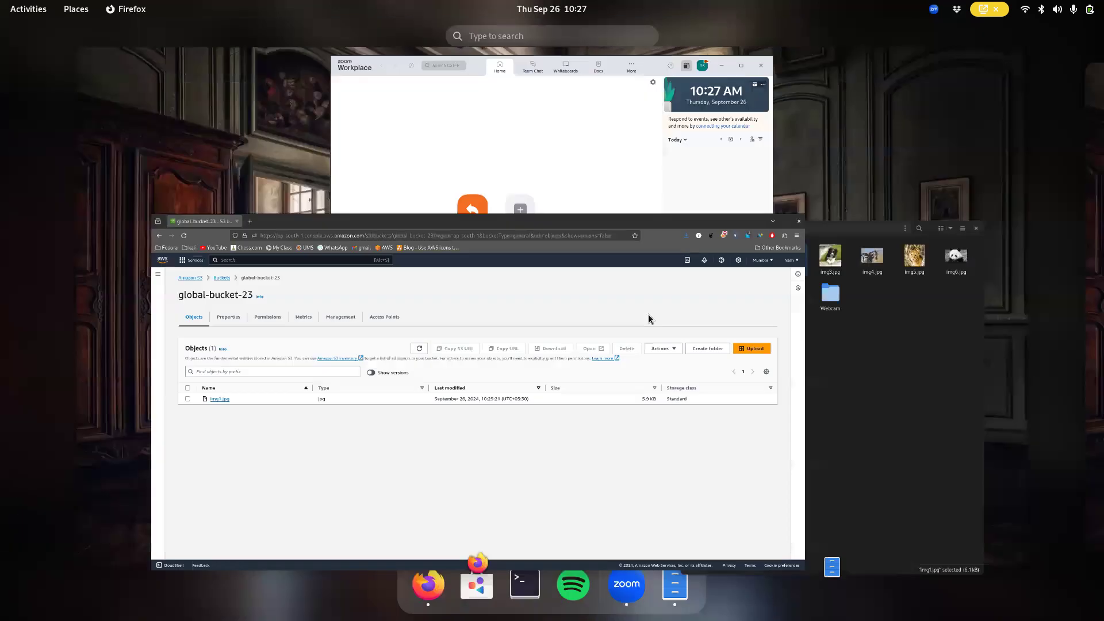
{"action": "left_click", "coordinate": [770, 342]}
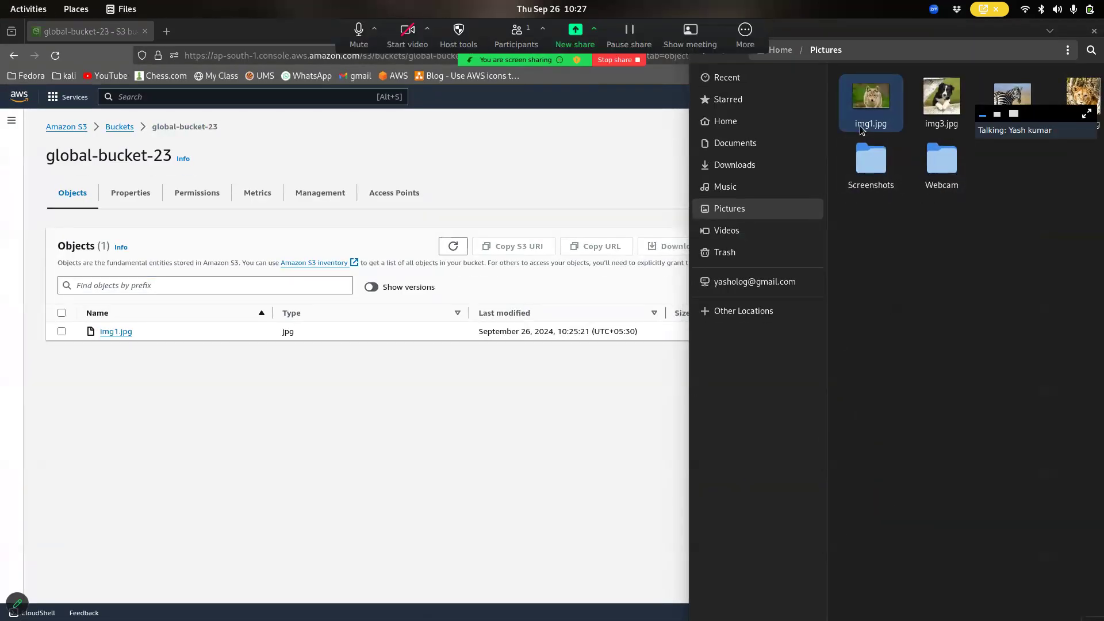
{"action": "key", "text": "Delete"}
Rename img3.jpg to img1.jpg, then bring the S3 bucket page back.
{"action": "right_click", "coordinate": [883, 128]}
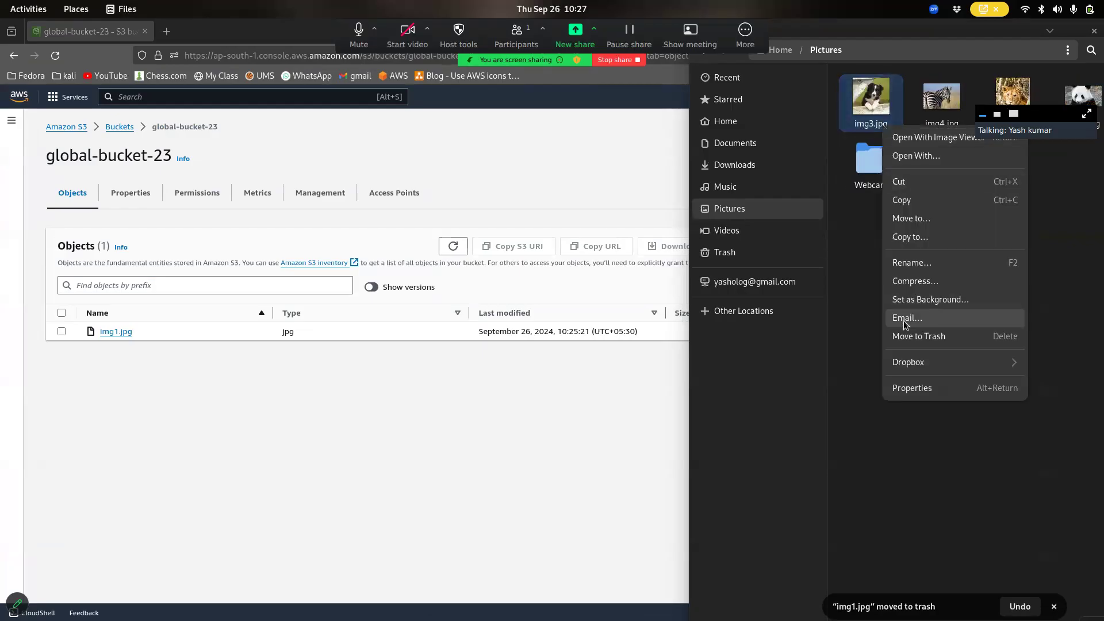
{"action": "left_click", "coordinate": [916, 264]}
{"action": "key", "text": "BackSpace"}
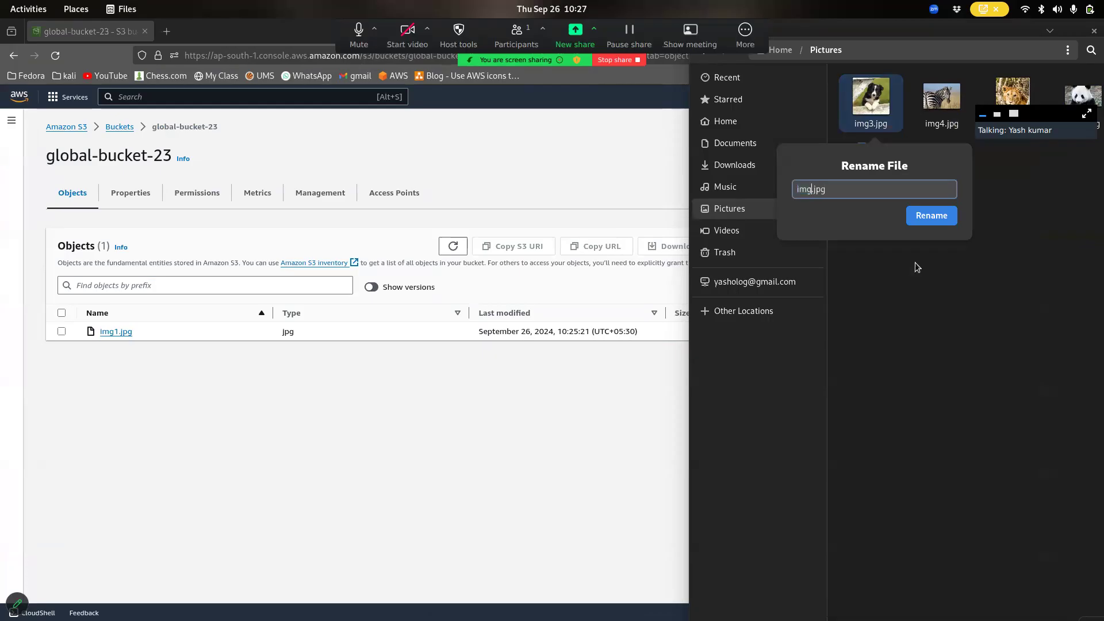
{"action": "type", "text": "1"}
{"action": "key", "text": "Return"}
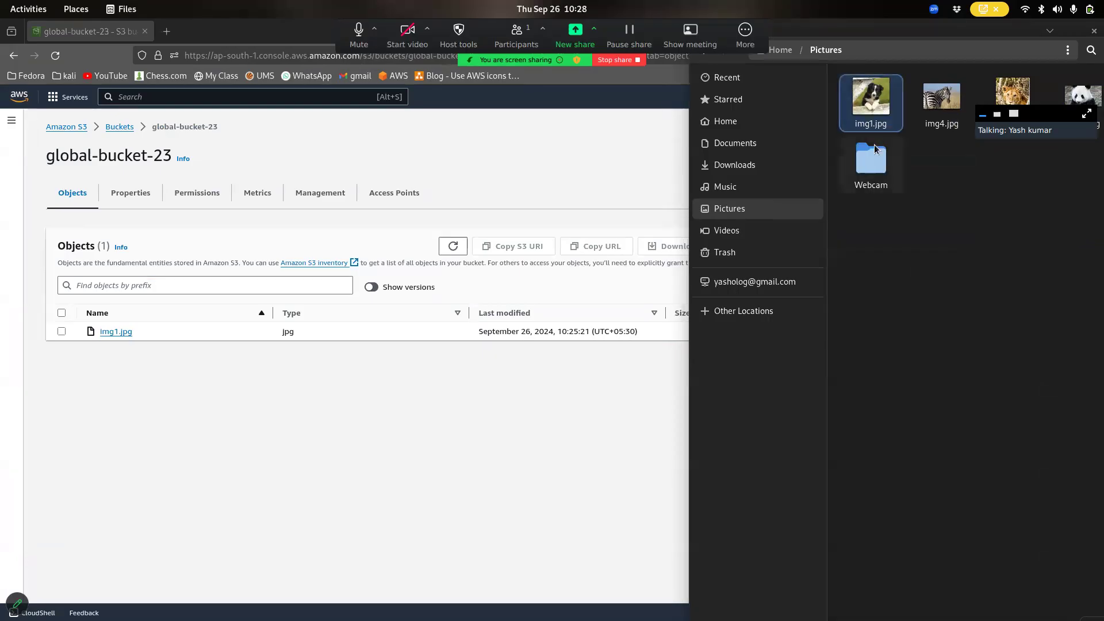
{"action": "left_click", "coordinate": [520, 441]}
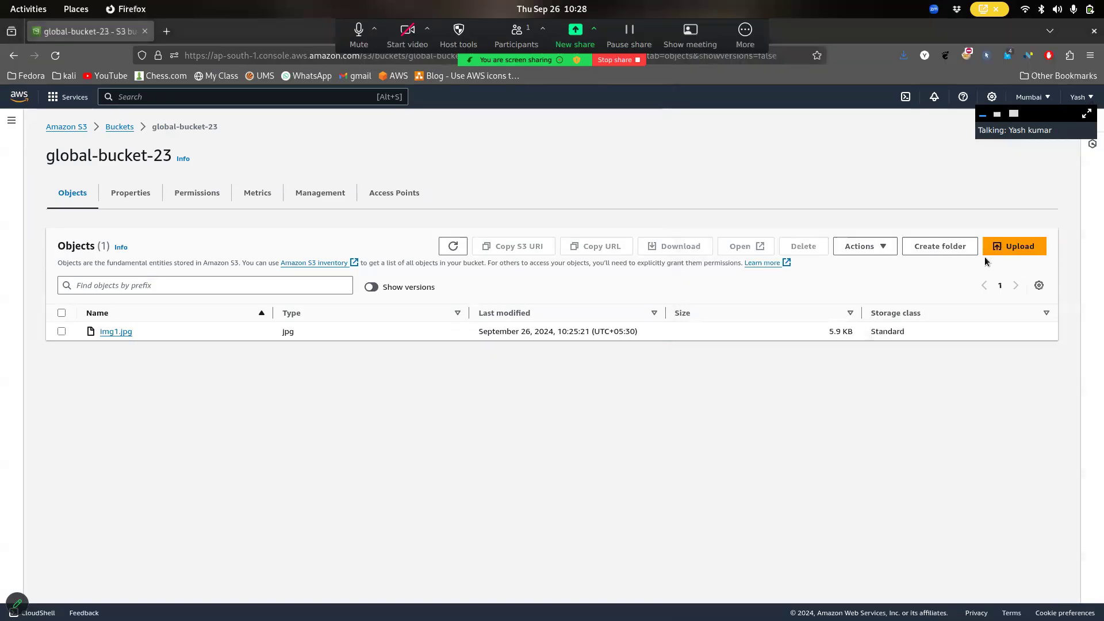
Upload the new img1.jpg from Pictures to global-bucket-23, replacing the old file.
{"action": "left_click", "coordinate": [1015, 246]}
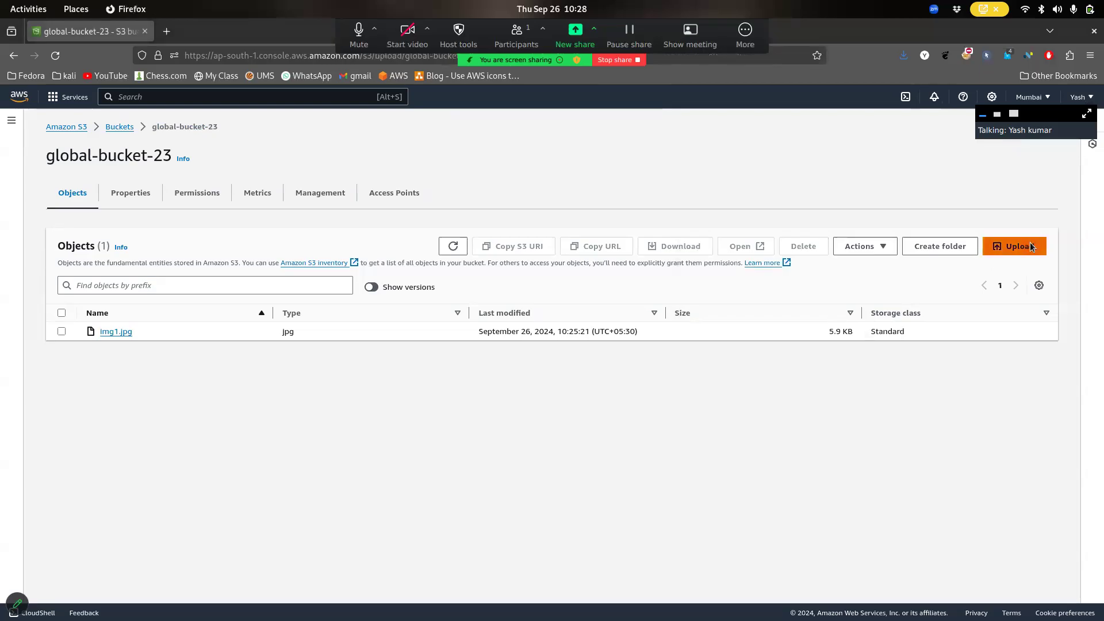
{"action": "left_click", "coordinate": [403, 276]}
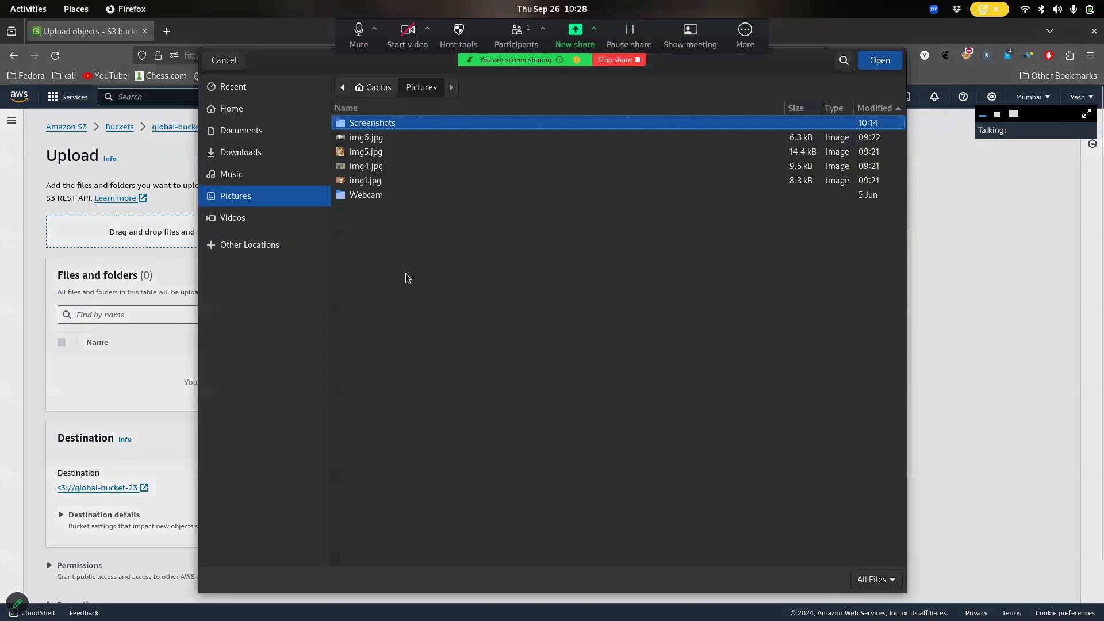
{"action": "left_click", "coordinate": [382, 182]}
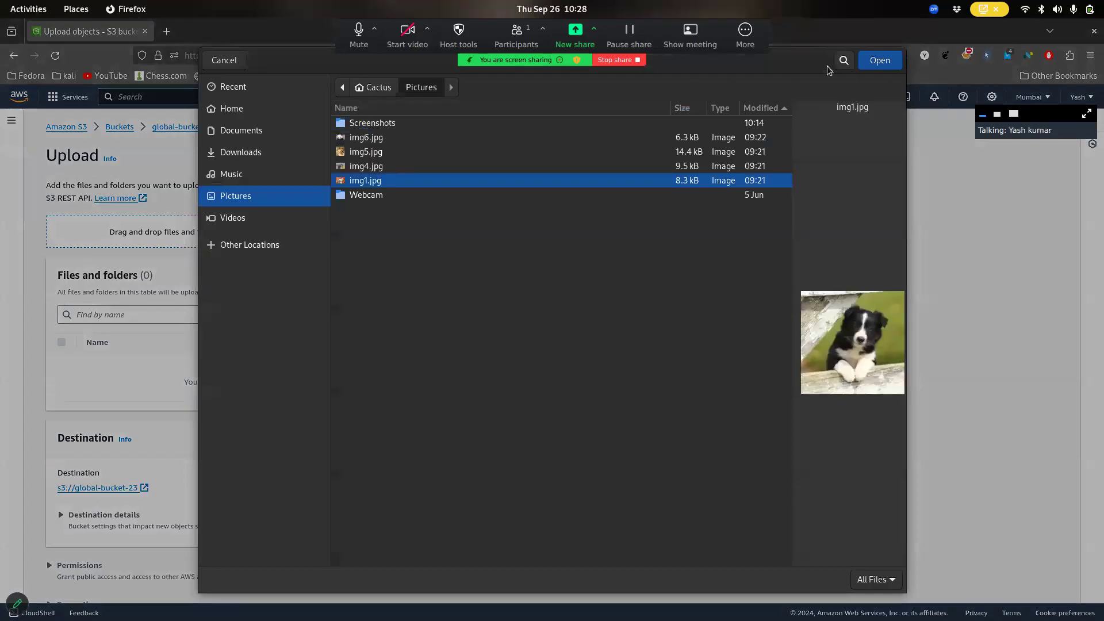
{"action": "left_click", "coordinate": [880, 61]}
{"action": "scroll", "coordinate": [475, 392], "scroll_direction": "down", "scroll_amount": 2}
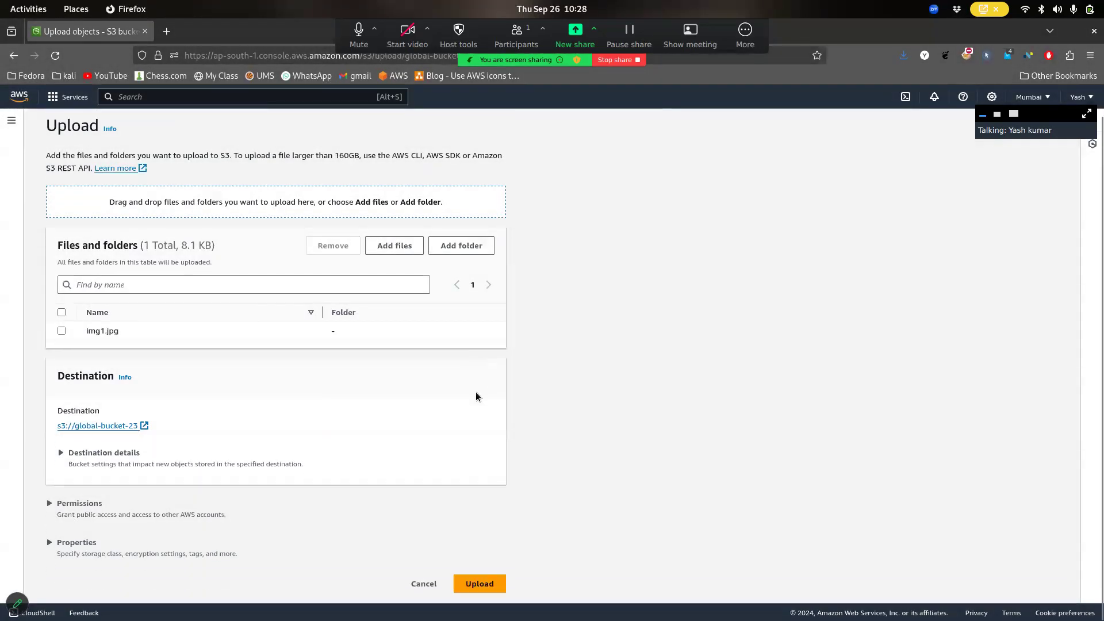
{"action": "left_click", "coordinate": [479, 584]}
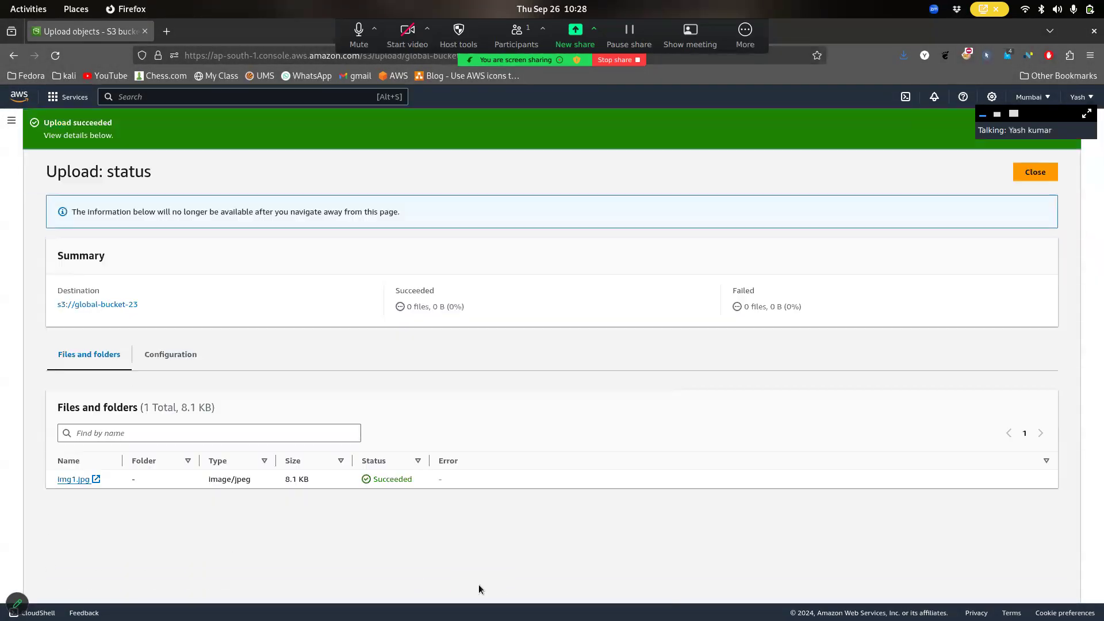
{"action": "left_click", "coordinate": [1035, 171]}
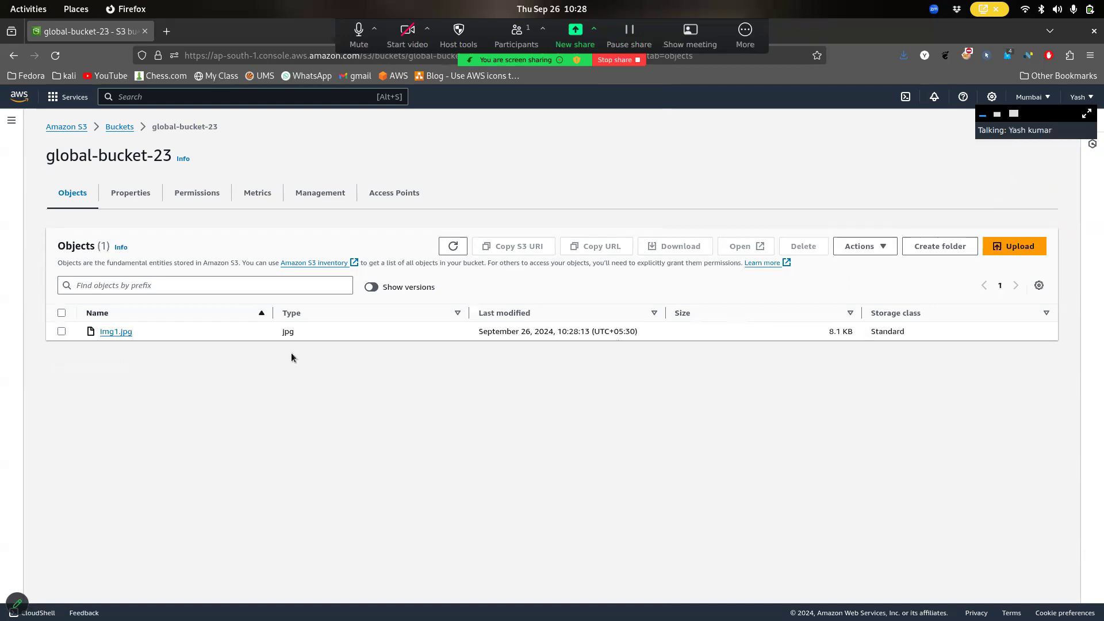
Open the uploaded img1.jpg to confirm it shows the 8.1 KB puppy photo.
{"action": "left_click", "coordinate": [122, 334]}
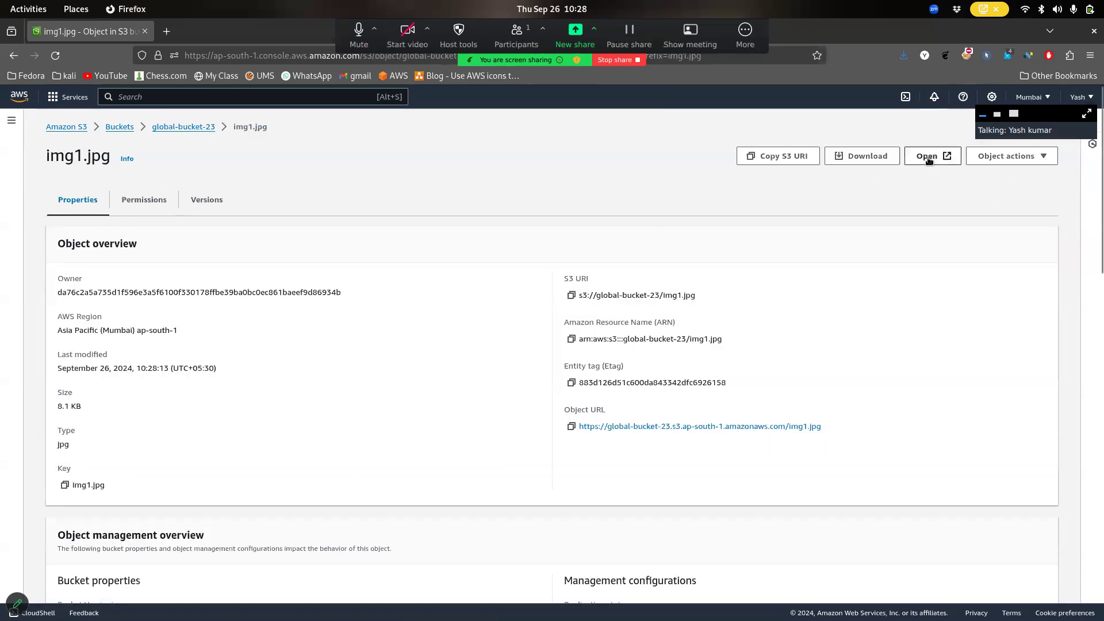
{"action": "left_click", "coordinate": [928, 157]}
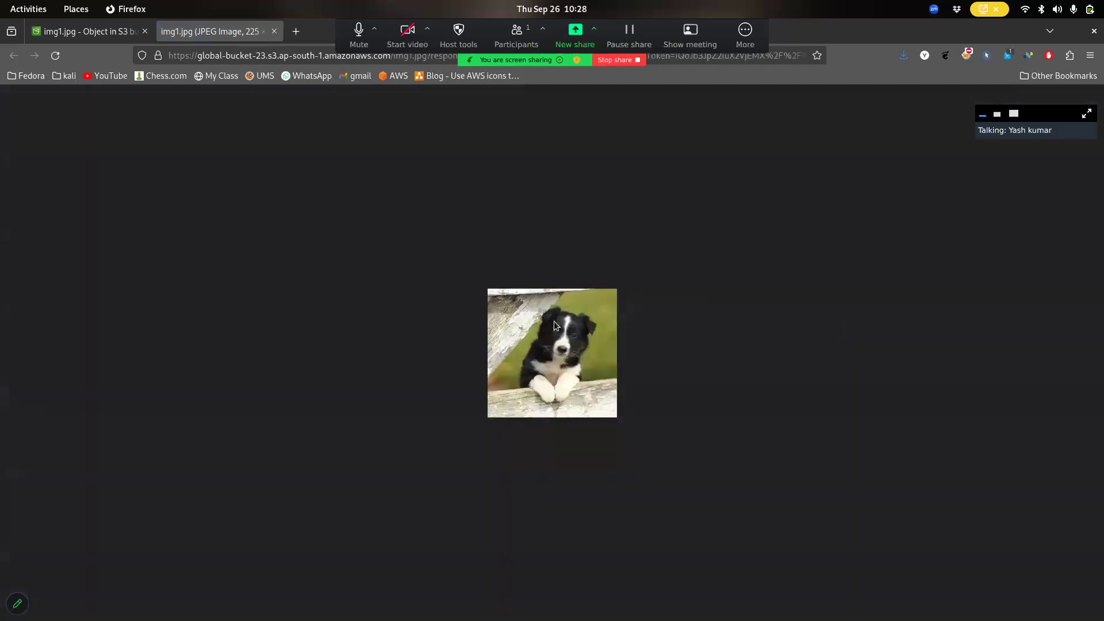
{"action": "key", "text": "ctrl+w"}
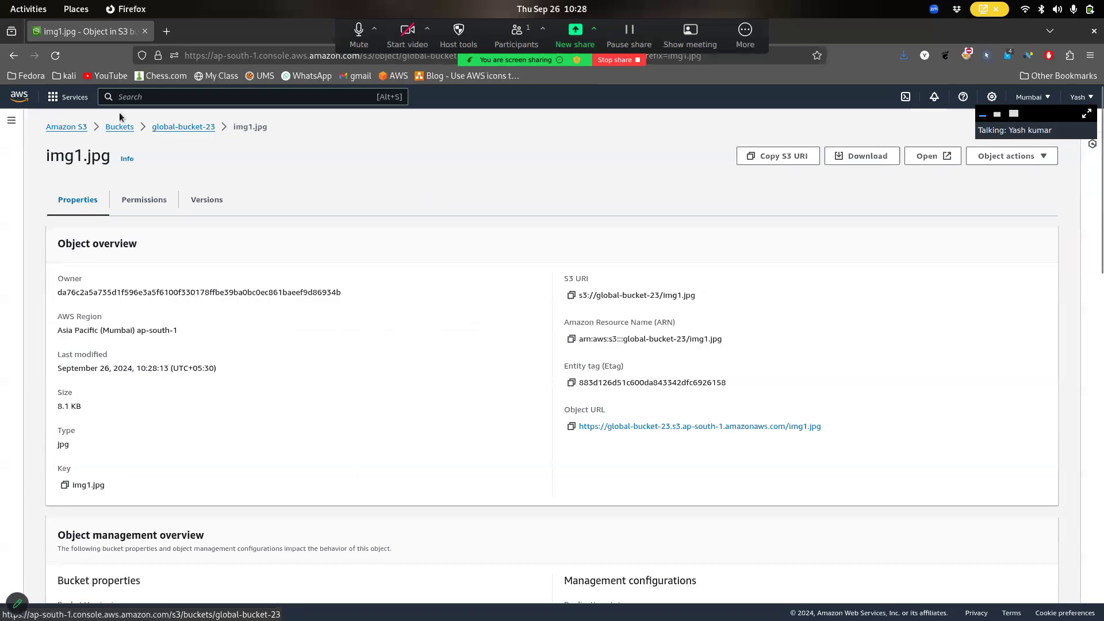
{"action": "left_click", "coordinate": [206, 128]}
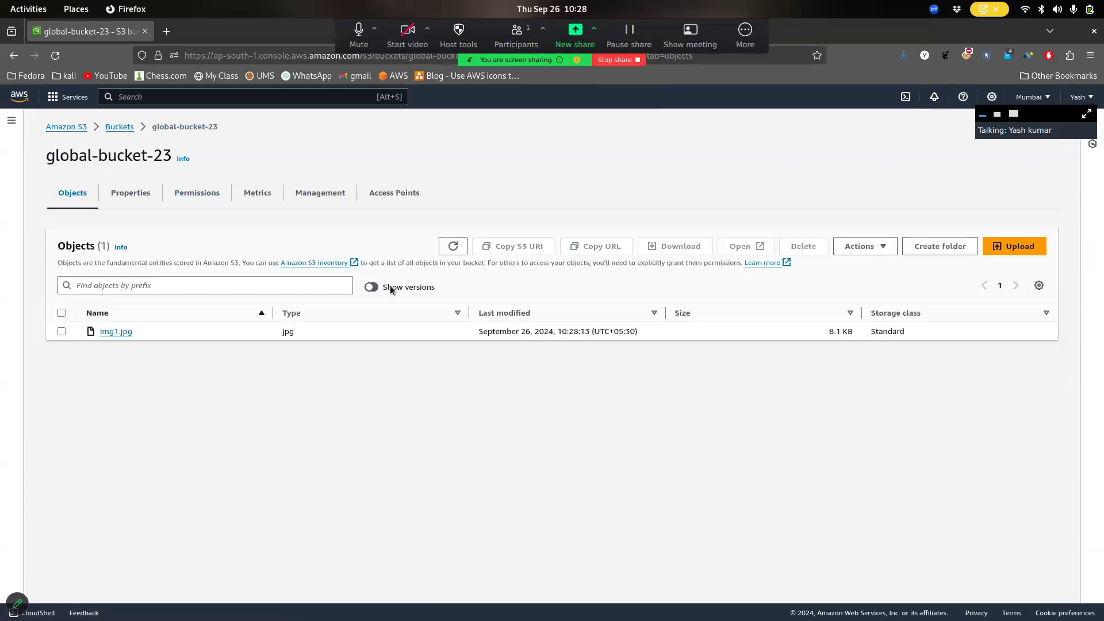
Turn on Show versions and open the null-version img1.jpg to confirm the wolf picture.
{"action": "left_click", "coordinate": [371, 288]}
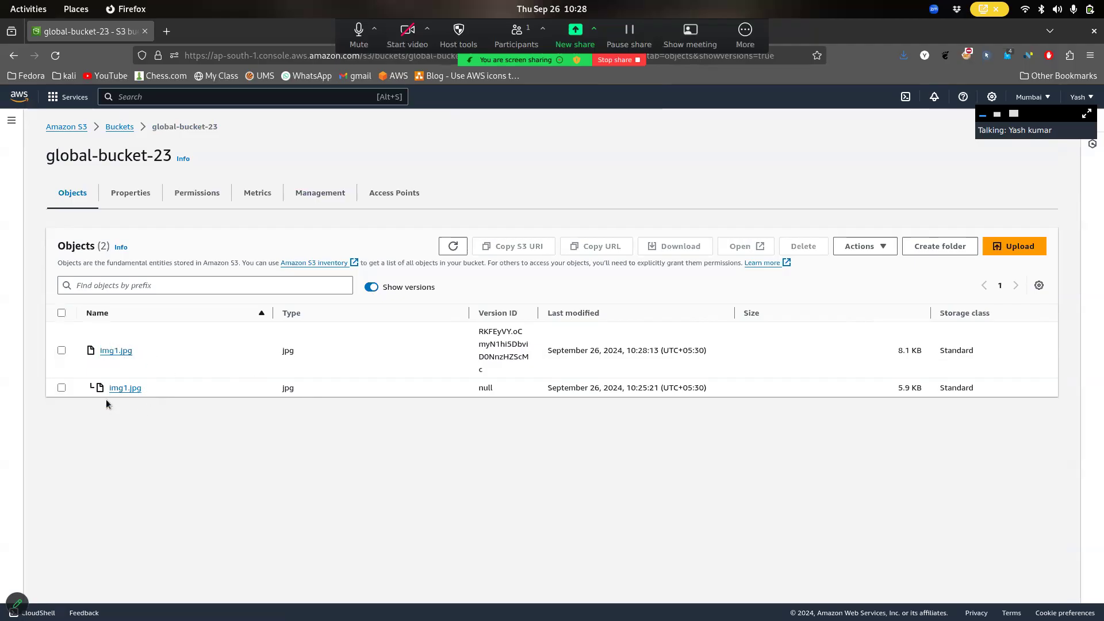
{"action": "left_click", "coordinate": [122, 388]}
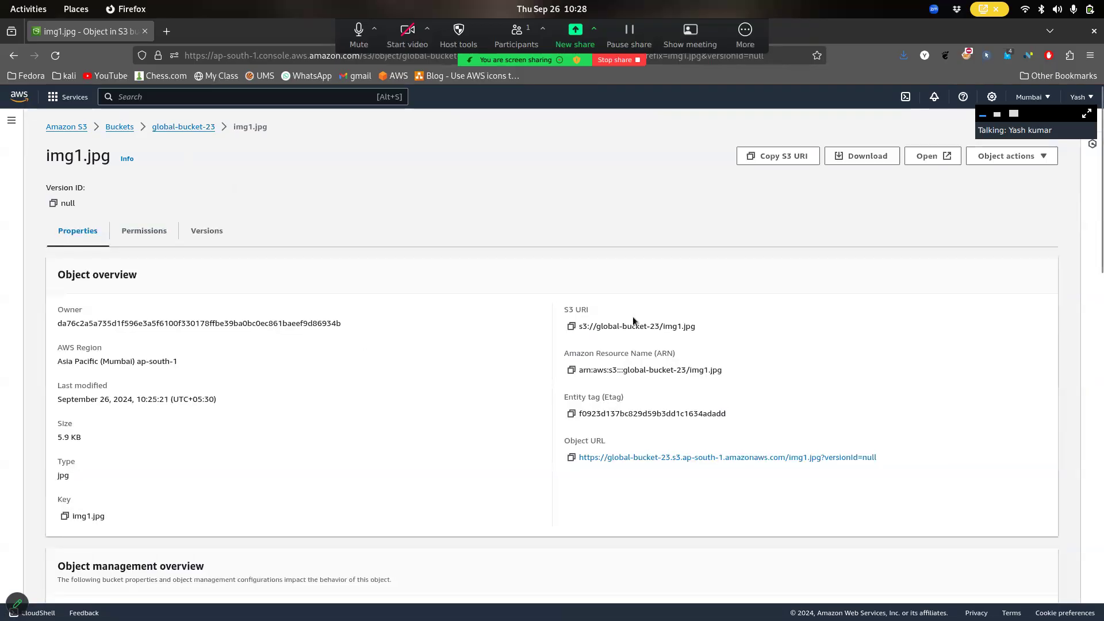
{"action": "left_click", "coordinate": [923, 163]}
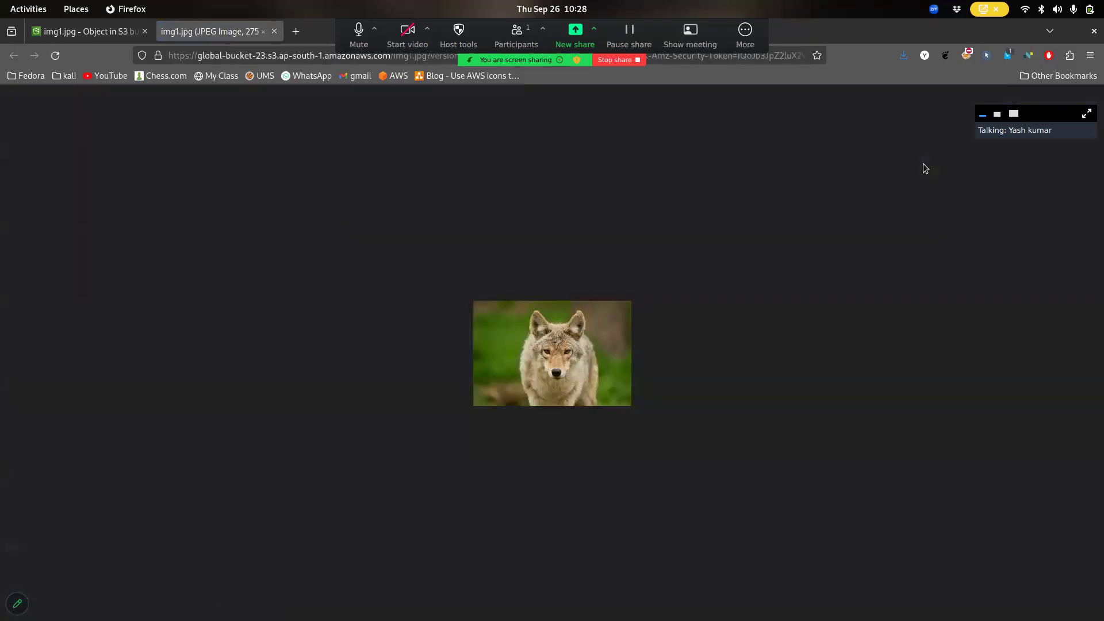
{"action": "key", "text": "ctrl+w"}
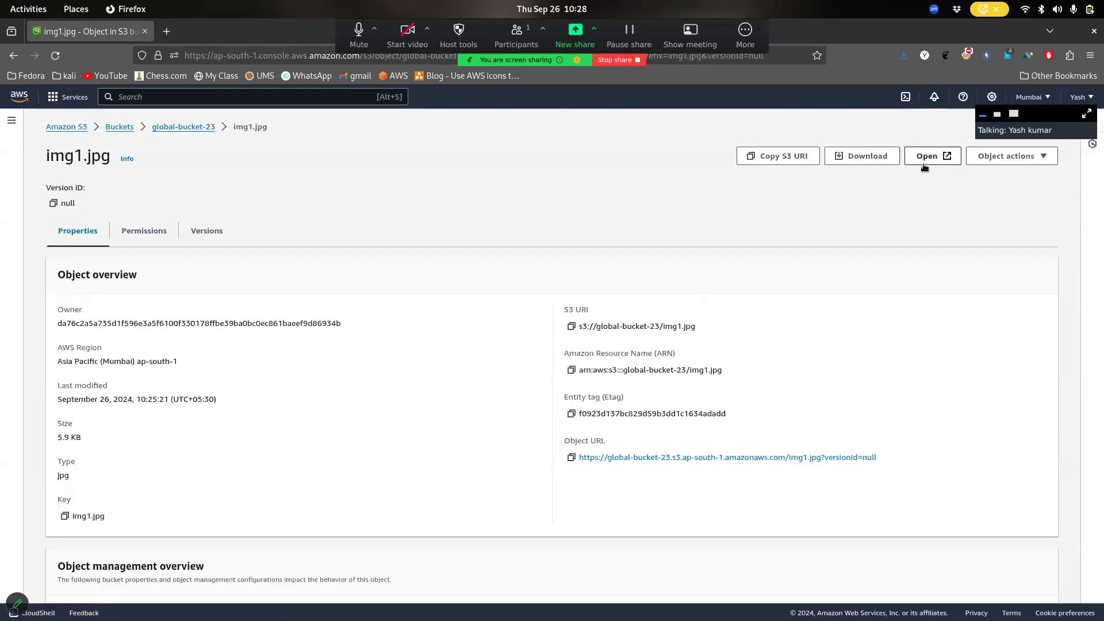
{"action": "key", "text": "alt+Left"}
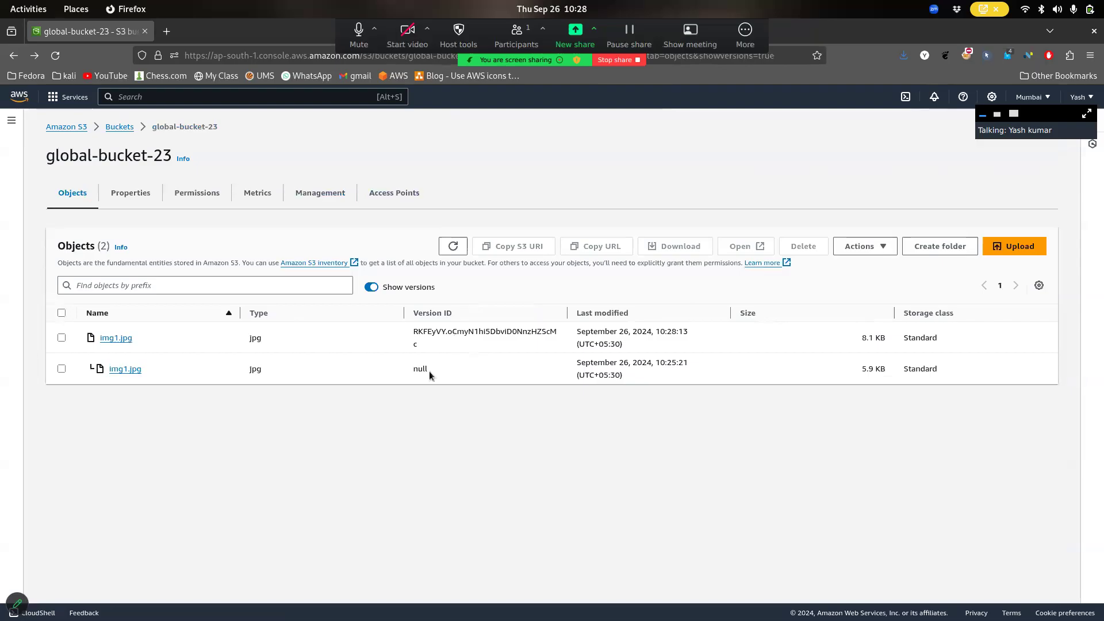
Highlight the newer img1.jpg version's Version ID in the versioned list.
{"action": "left_click_drag", "start_coordinate": [454, 344], "coordinate": [410, 329]}
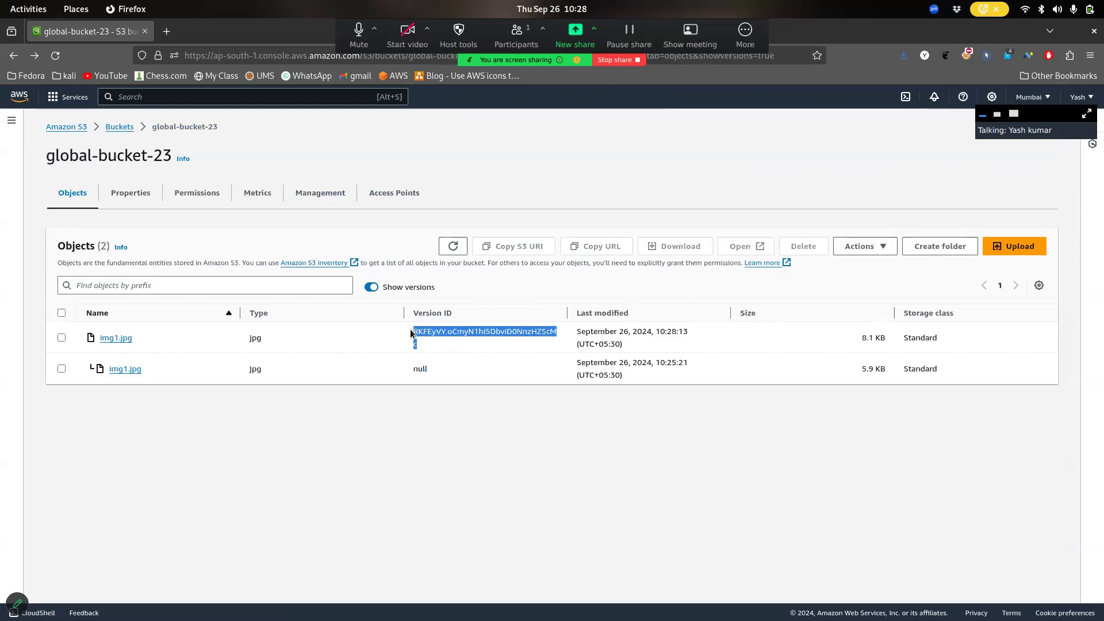
{"action": "left_click", "coordinate": [446, 368]}
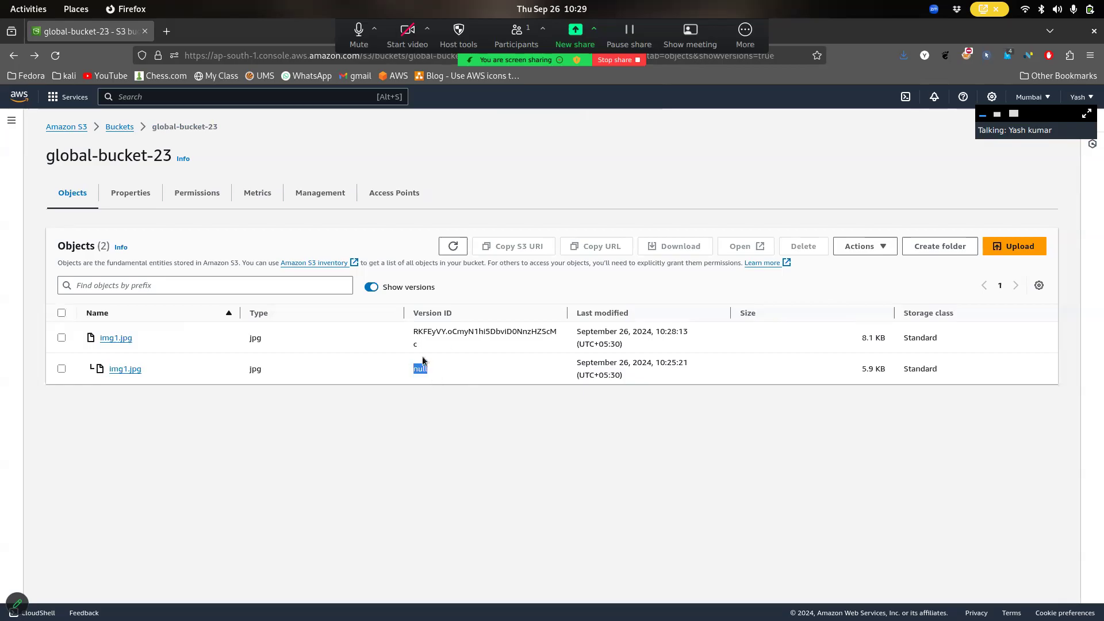
{"action": "left_click_drag", "start_coordinate": [437, 344], "coordinate": [411, 322]}
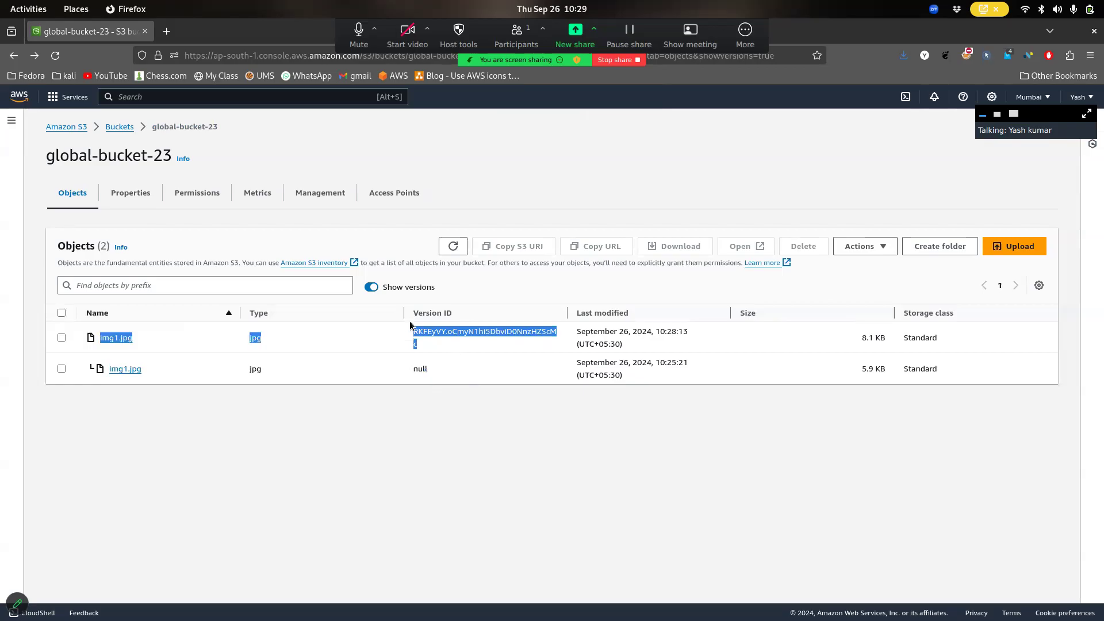
{"action": "left_click", "coordinate": [454, 337]}
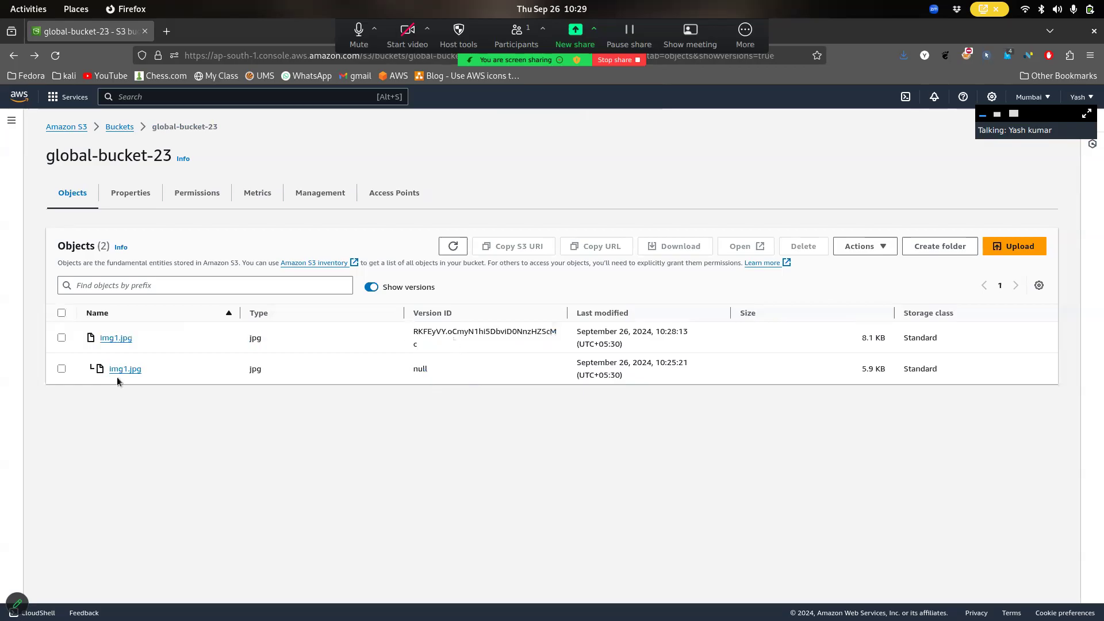
Inspect the current img1.jpg version's details, highlighting its key img1.jpg.
{"action": "left_click", "coordinate": [125, 339]}
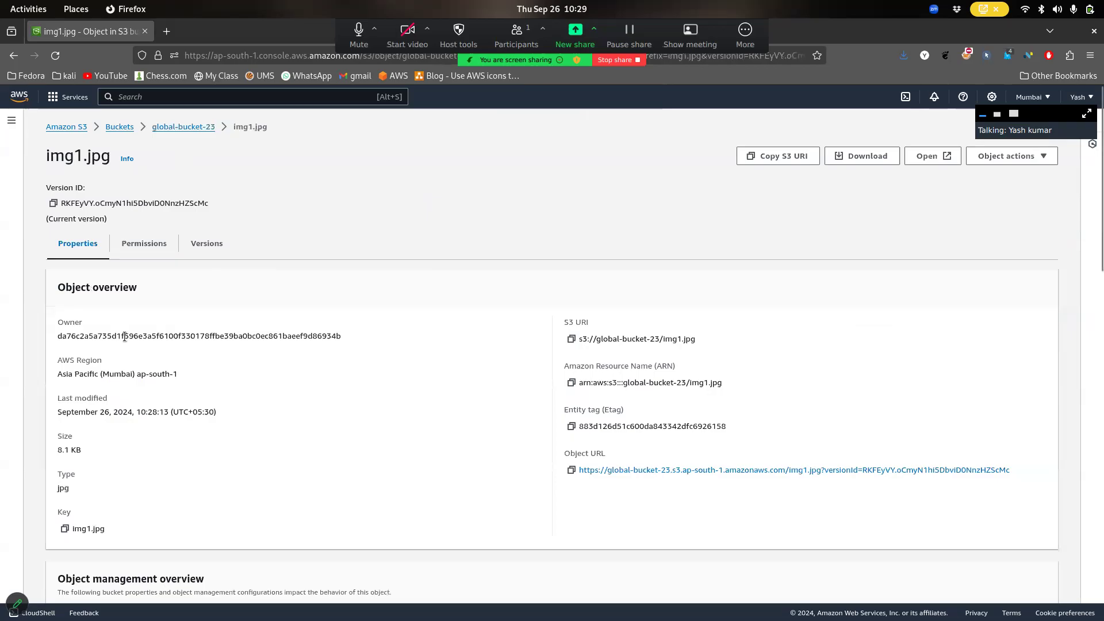
{"action": "scroll", "coordinate": [481, 363], "scroll_direction": "down", "scroll_amount": 3}
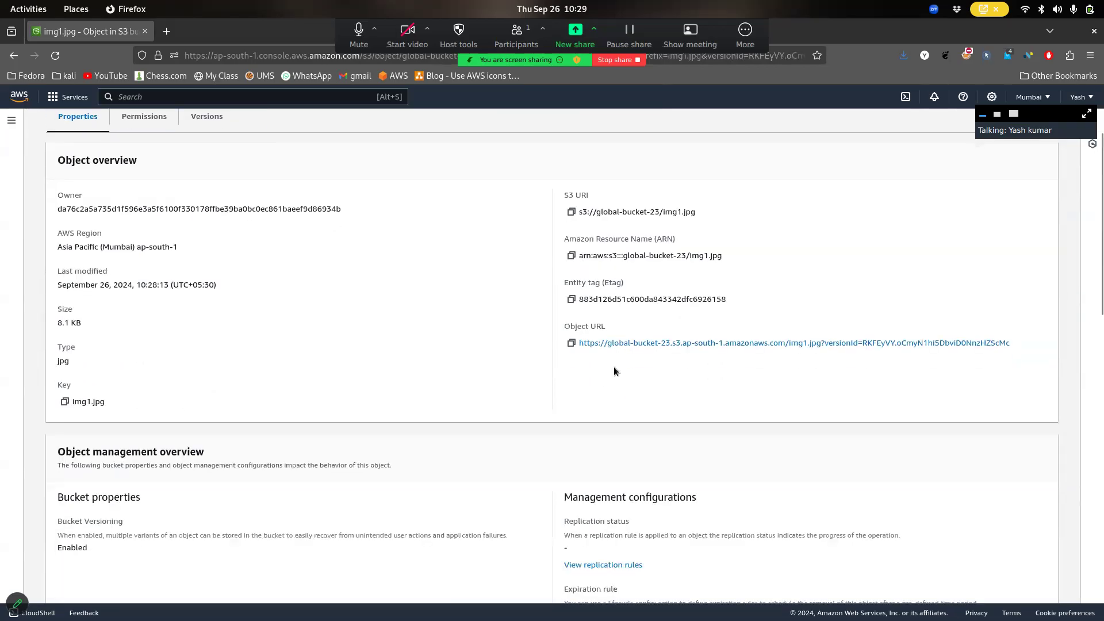
{"action": "scroll", "coordinate": [711, 370], "scroll_direction": "down", "scroll_amount": 5}
{"action": "scroll", "coordinate": [711, 366], "scroll_direction": "down", "scroll_amount": 10}
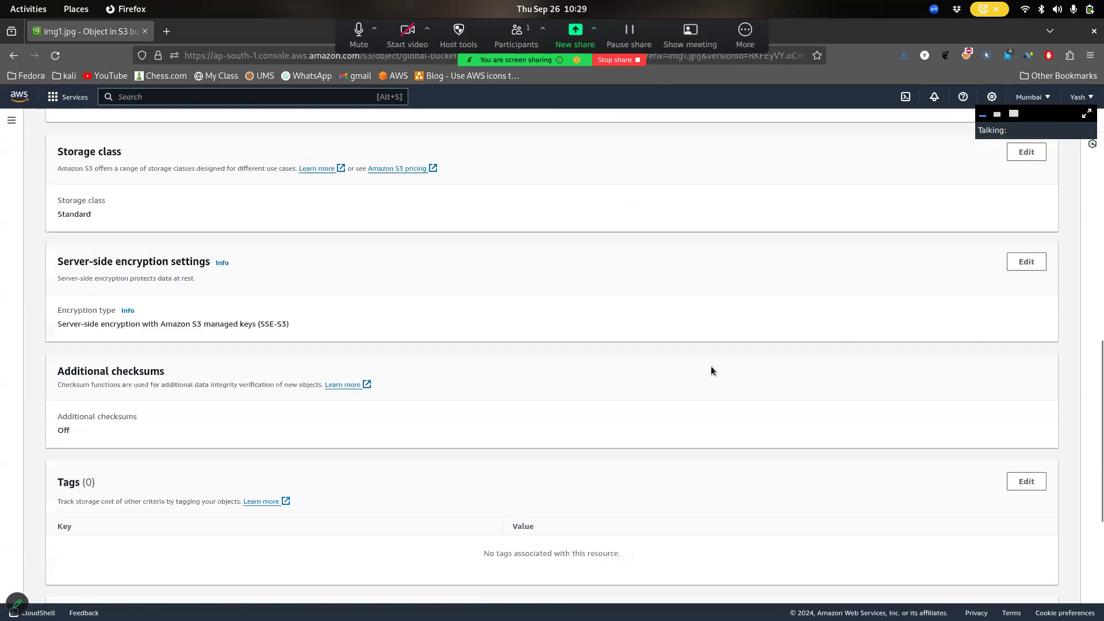
{"action": "scroll", "coordinate": [710, 366], "scroll_direction": "up", "scroll_amount": 17}
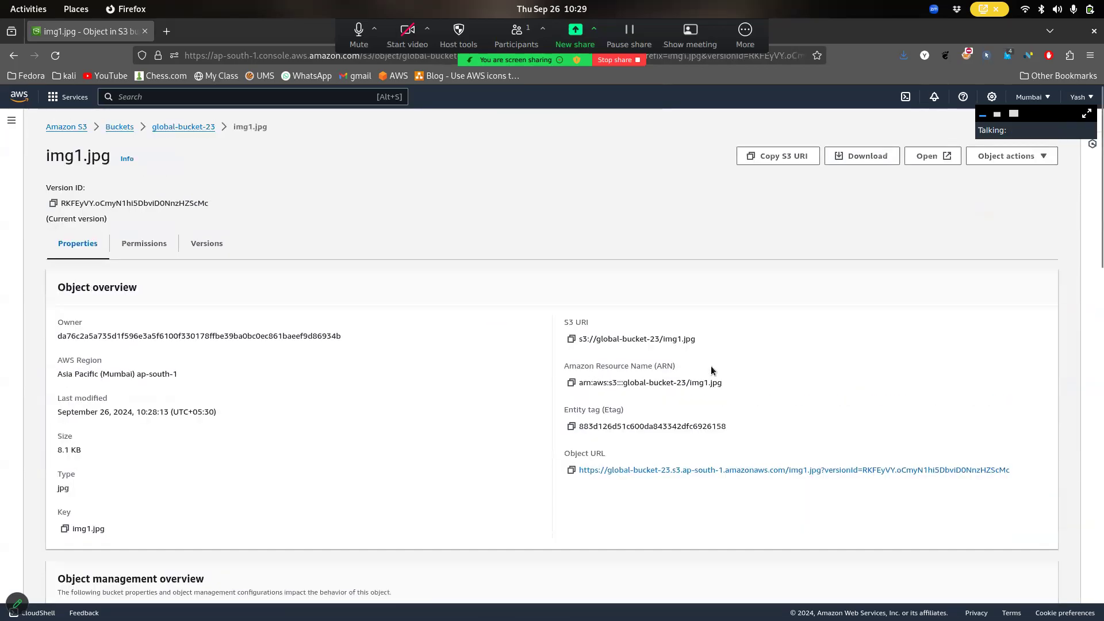
{"action": "triple_click", "coordinate": [116, 528]}
{"action": "left_click", "coordinate": [114, 535]}
{"action": "left_click_drag", "start_coordinate": [108, 531], "coordinate": [75, 521]}
{"action": "left_click", "coordinate": [165, 492]}
{"action": "key", "text": "alt+Left"}
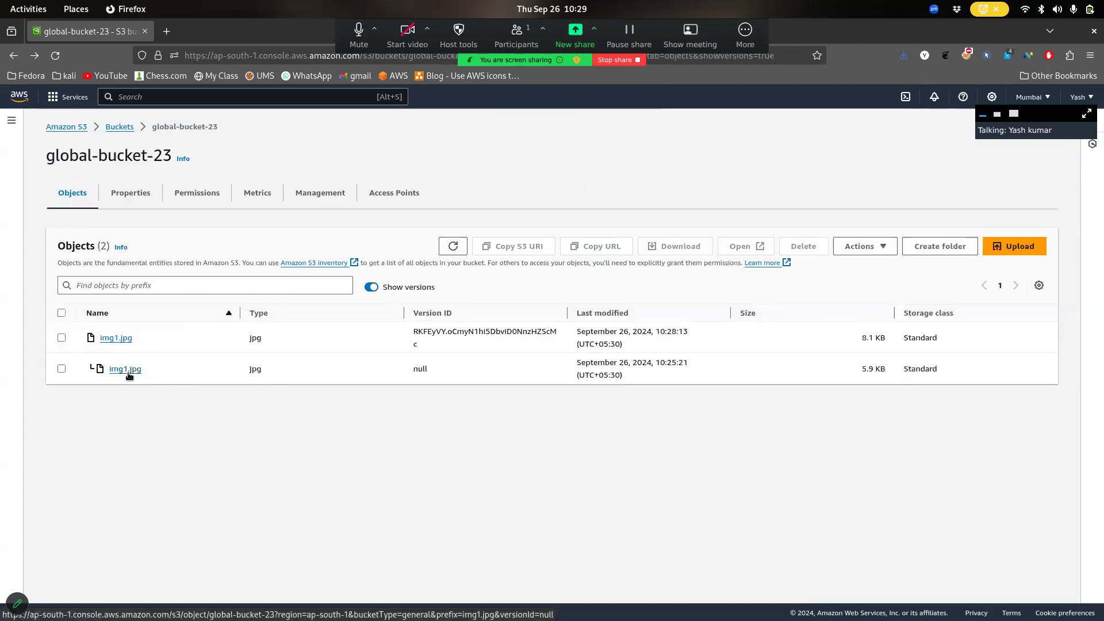
Inspect the null-version img1.jpg, noting 'null' at the end of its object URL.
{"action": "left_click", "coordinate": [128, 372]}
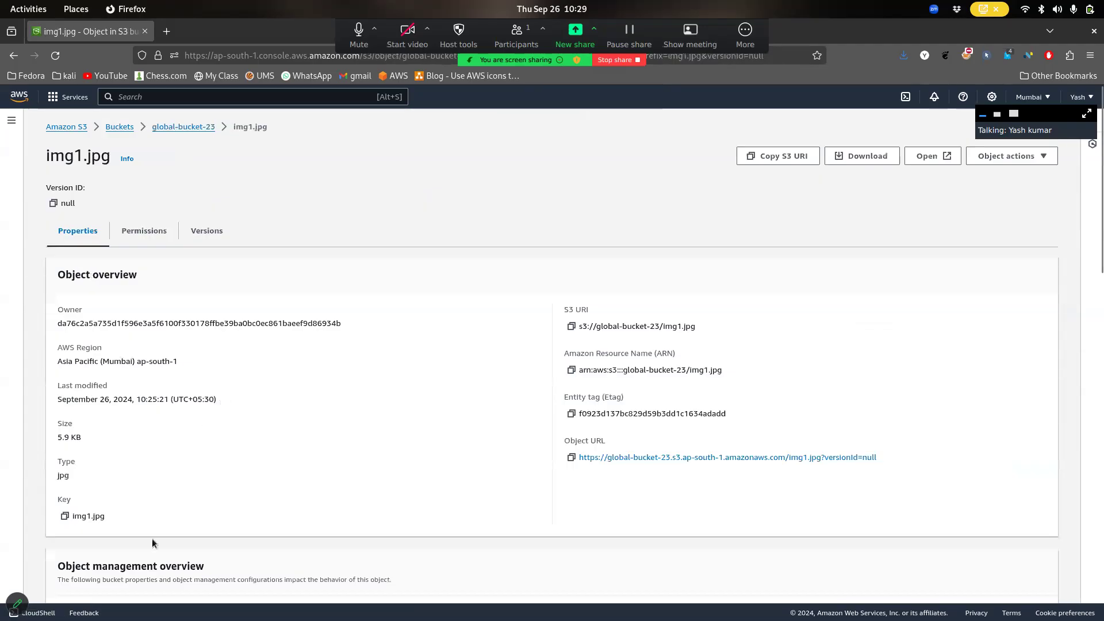
{"action": "left_click_drag", "start_coordinate": [119, 538], "coordinate": [84, 523]}
{"action": "left_click", "coordinate": [257, 484]}
{"action": "left_click_drag", "start_coordinate": [880, 458], "coordinate": [864, 457]}
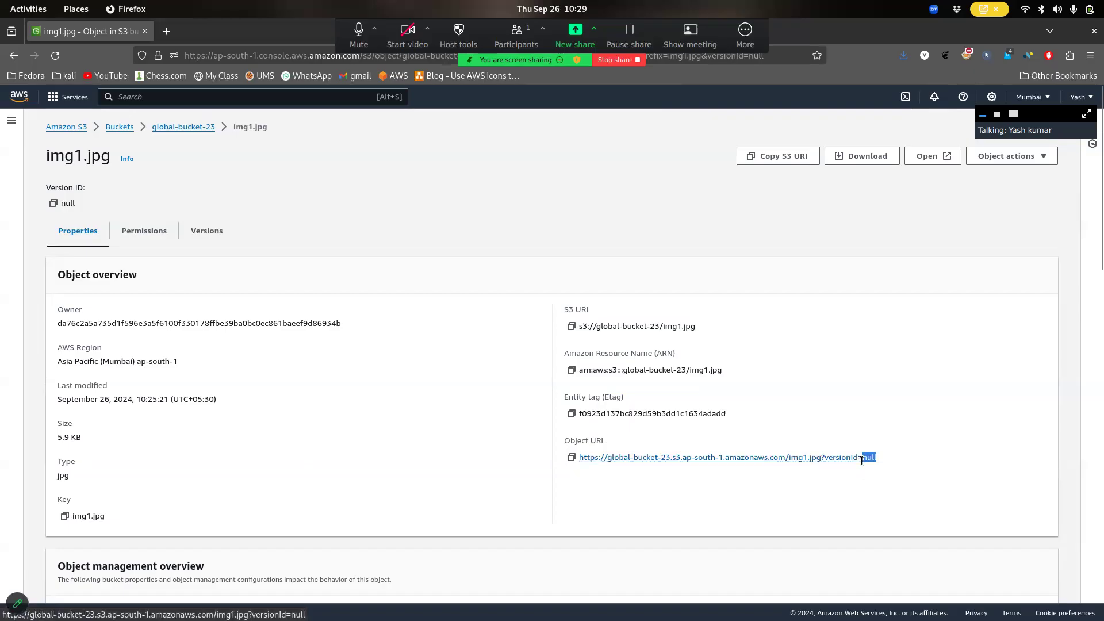
{"action": "left_click", "coordinate": [857, 467]}
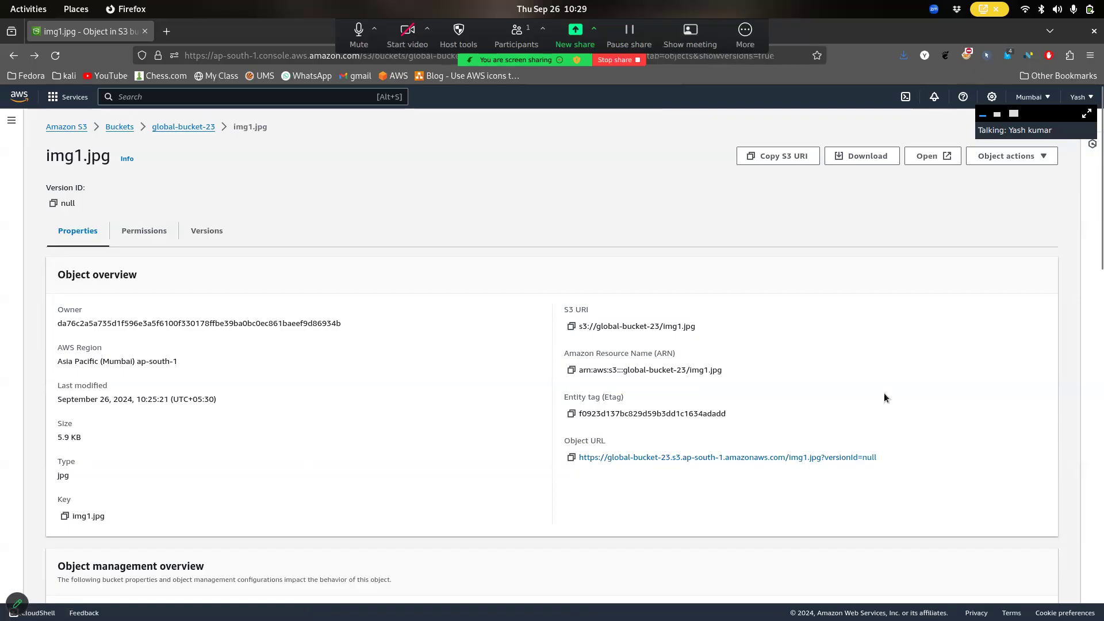
{"action": "key", "text": "alt+Left"}
Check the current version's versionId in the page address before returning to the list.
{"action": "left_click", "coordinate": [125, 339]}
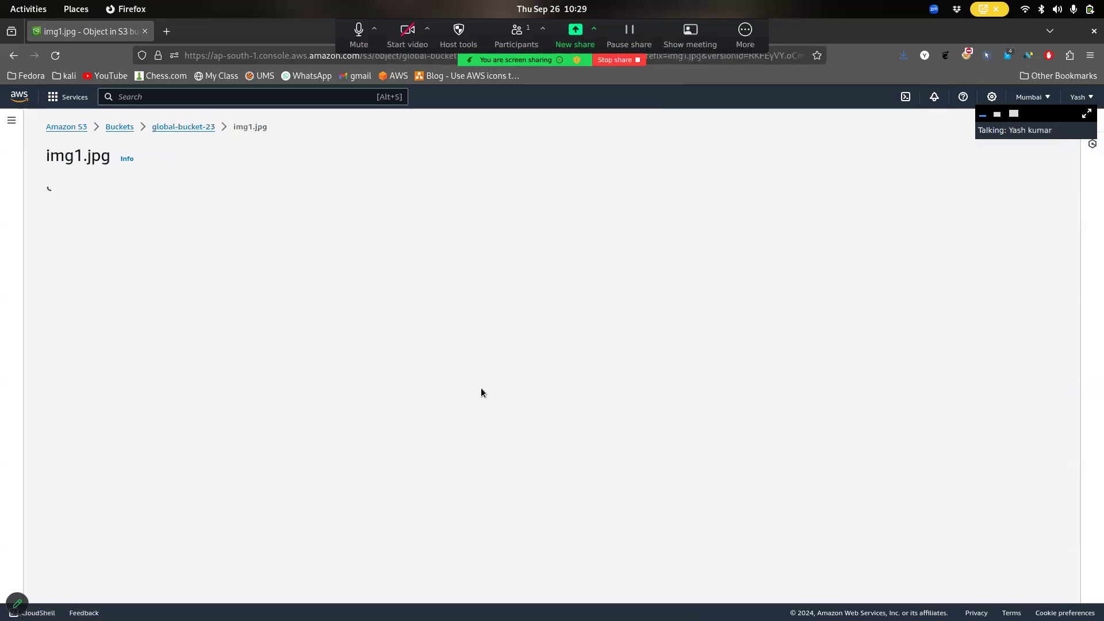
{"action": "left_click_drag", "start_coordinate": [1027, 470], "coordinate": [861, 479]}
{"action": "left_click", "coordinate": [851, 403]}
{"action": "key", "text": "alt+Left"}
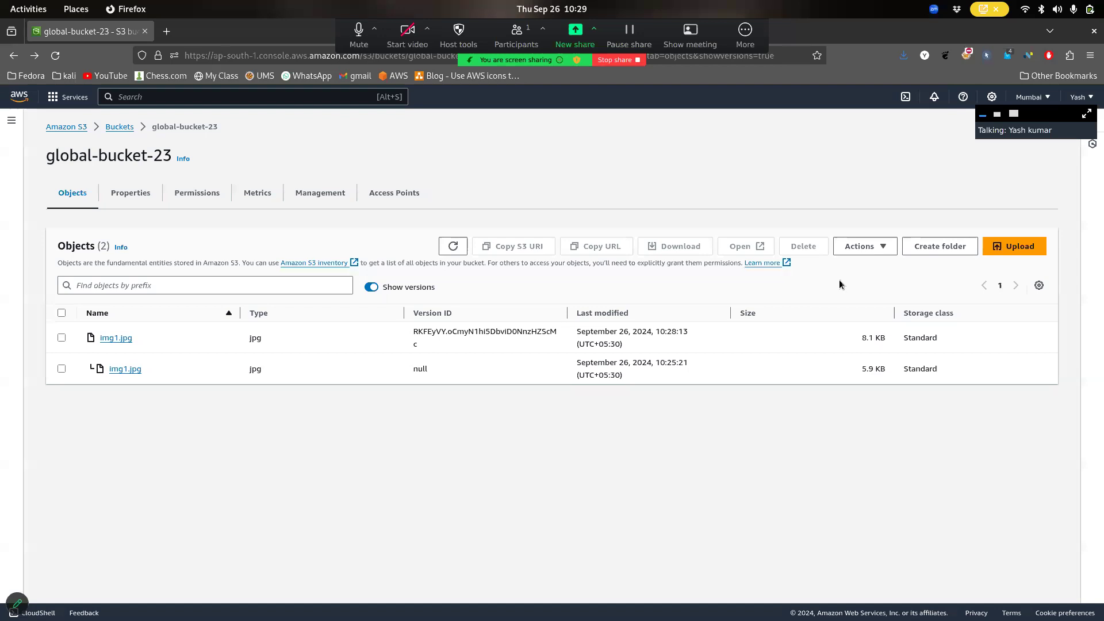
Trash the old img1.jpg in the GNOME Files Pictures folder.
{"action": "left_click", "coordinate": [1014, 246]}
{"action": "key", "text": "super"}
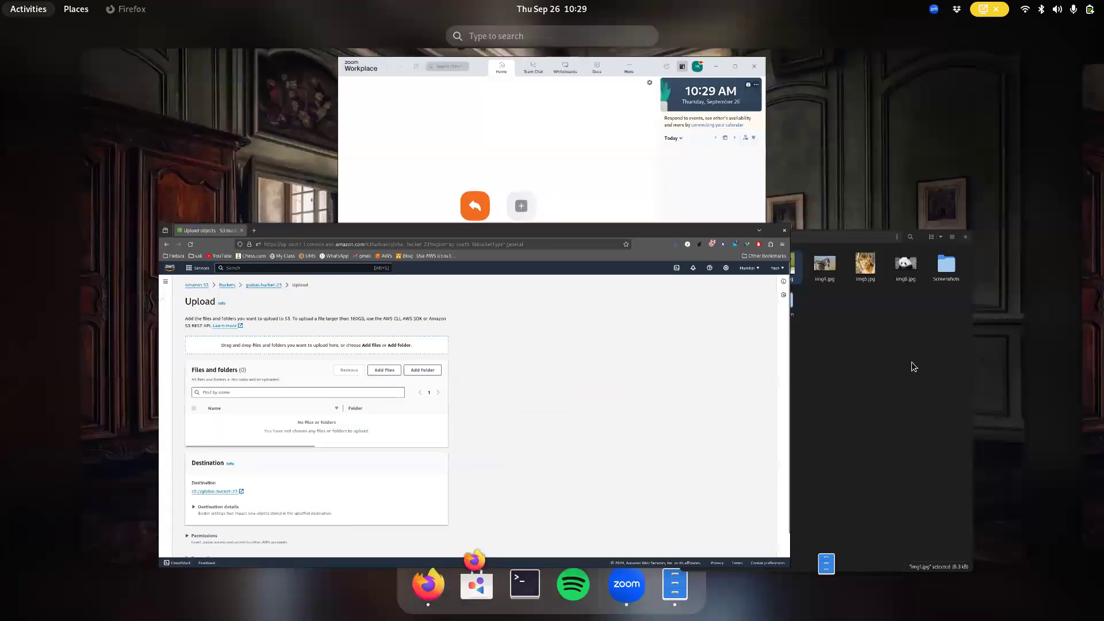
{"action": "left_click", "coordinate": [809, 337]}
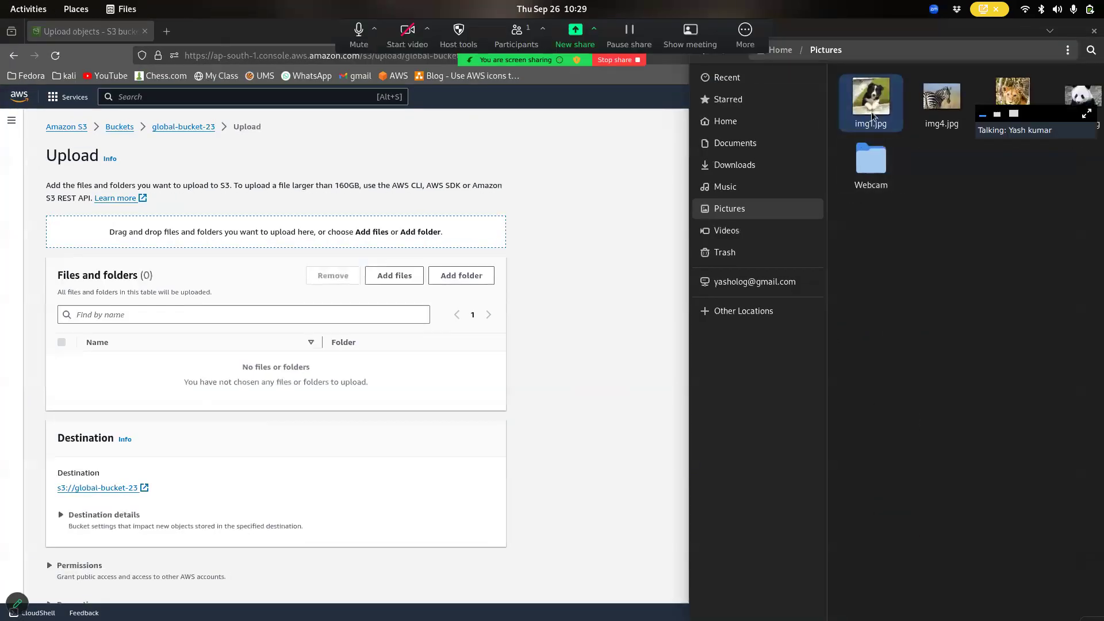
{"action": "key", "text": "Delete"}
Rename the zebra picture img4.jpg to img1.jpg.
{"action": "right_click", "coordinate": [872, 112]}
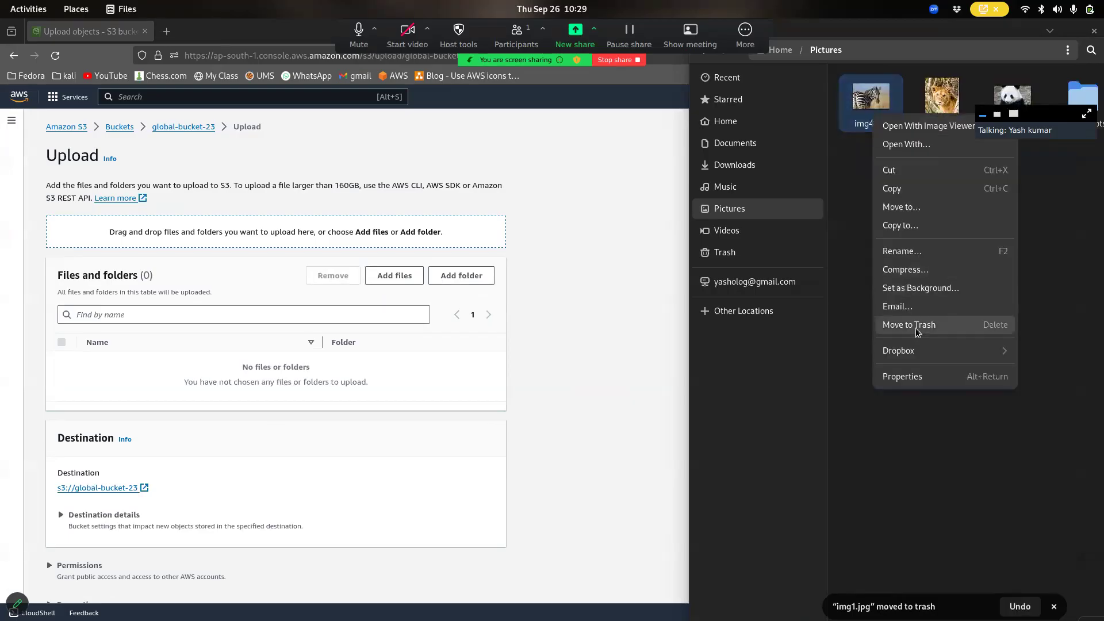
{"action": "left_click", "coordinate": [909, 251]}
{"action": "key", "text": "BackSpace"}
{"action": "type", "text": "1"}
{"action": "key", "text": "Return"}
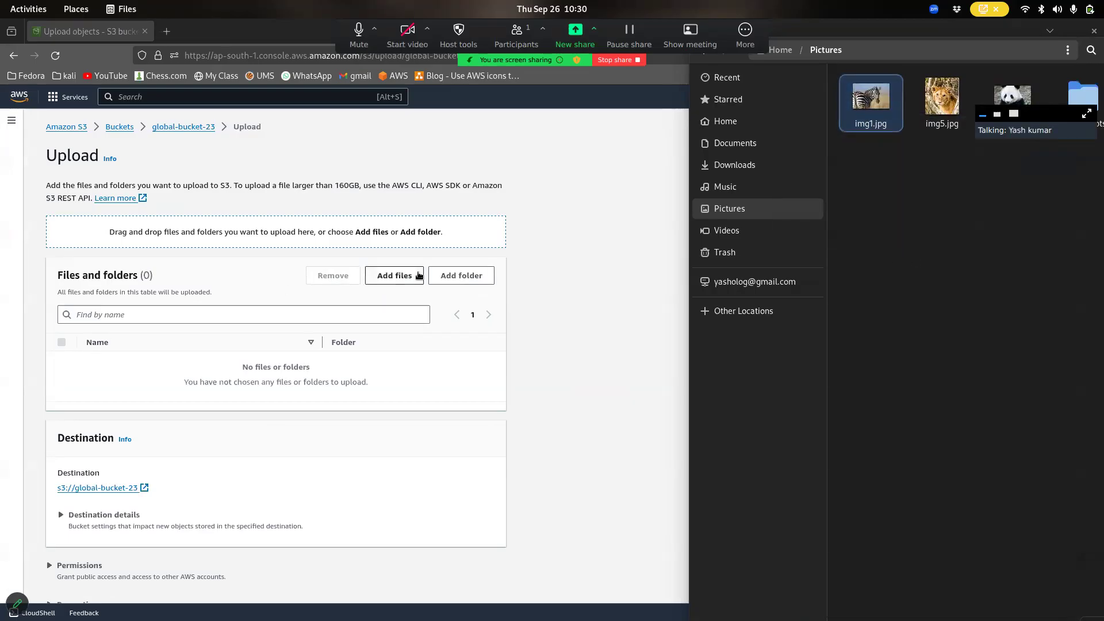
{"action": "left_click", "coordinate": [395, 276]}
Upload the zebra img1.jpg from Pictures to global-bucket-23.
{"action": "left_click", "coordinate": [509, 166]}
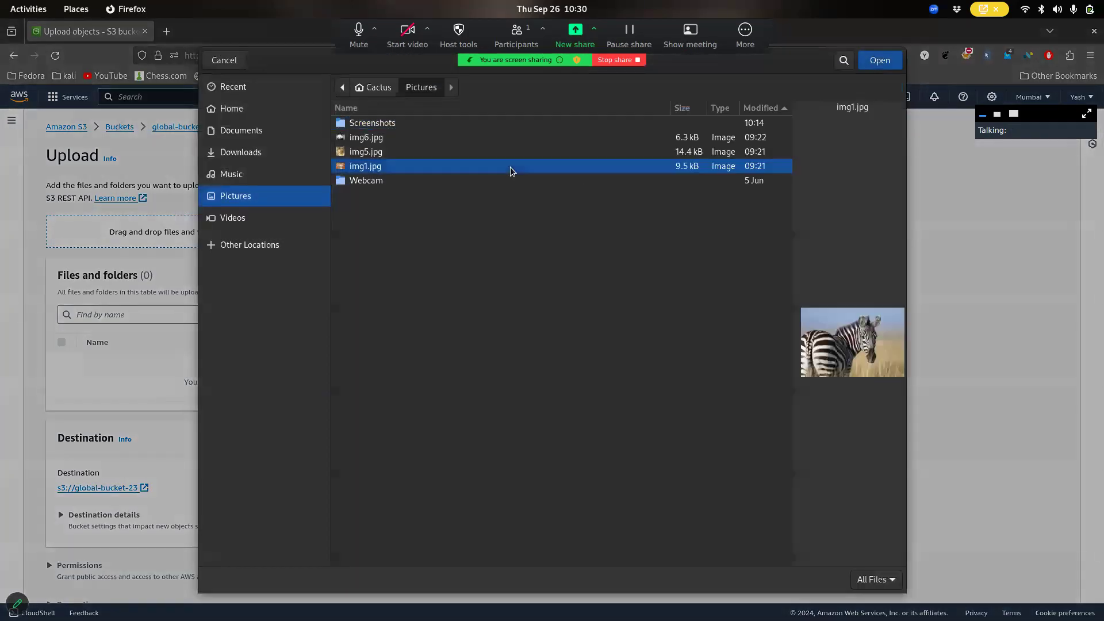
{"action": "left_click", "coordinate": [886, 59]}
{"action": "scroll", "coordinate": [604, 431], "scroll_direction": "down", "scroll_amount": 1}
{"action": "left_click", "coordinate": [496, 586]}
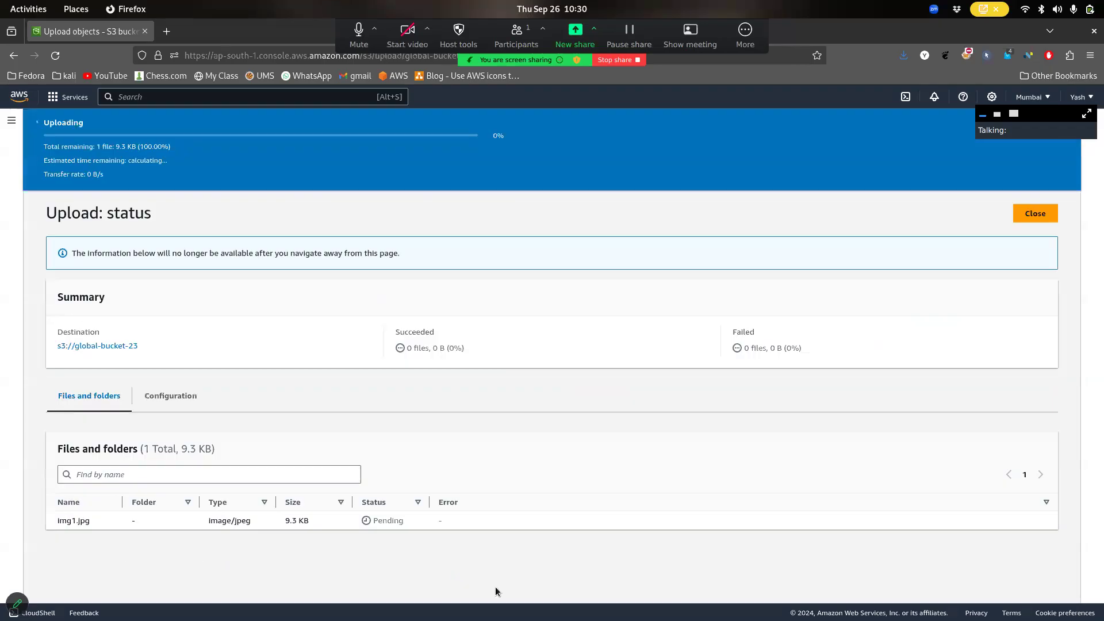
{"action": "left_click", "coordinate": [1041, 174]}
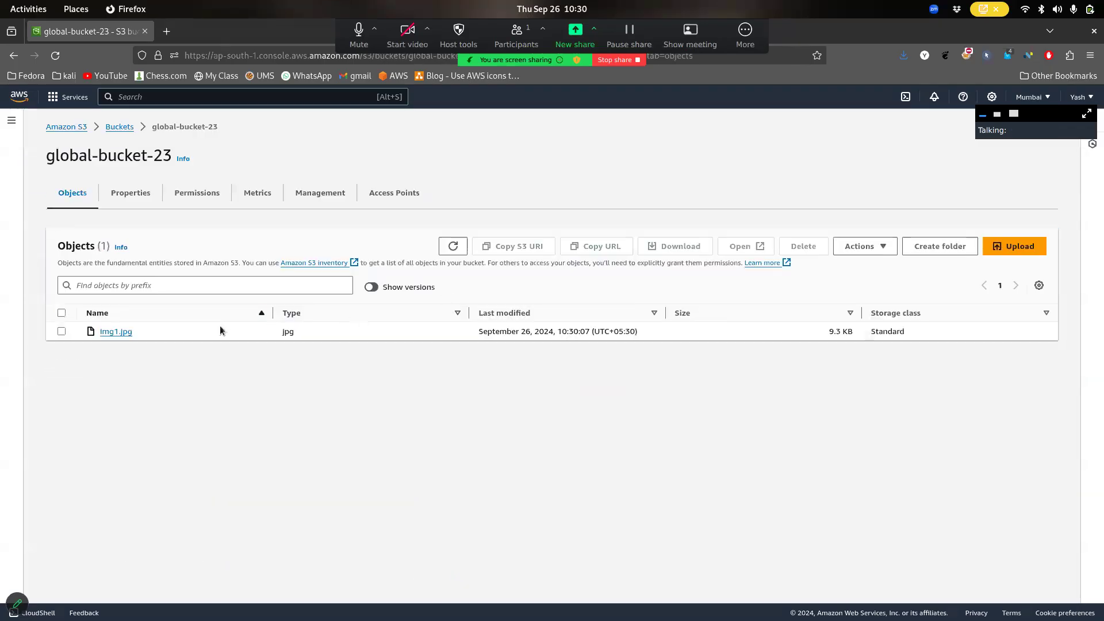
Open img1.jpg to confirm the 9.3 KB zebra picture, then list all three versions.
{"action": "left_click", "coordinate": [115, 331]}
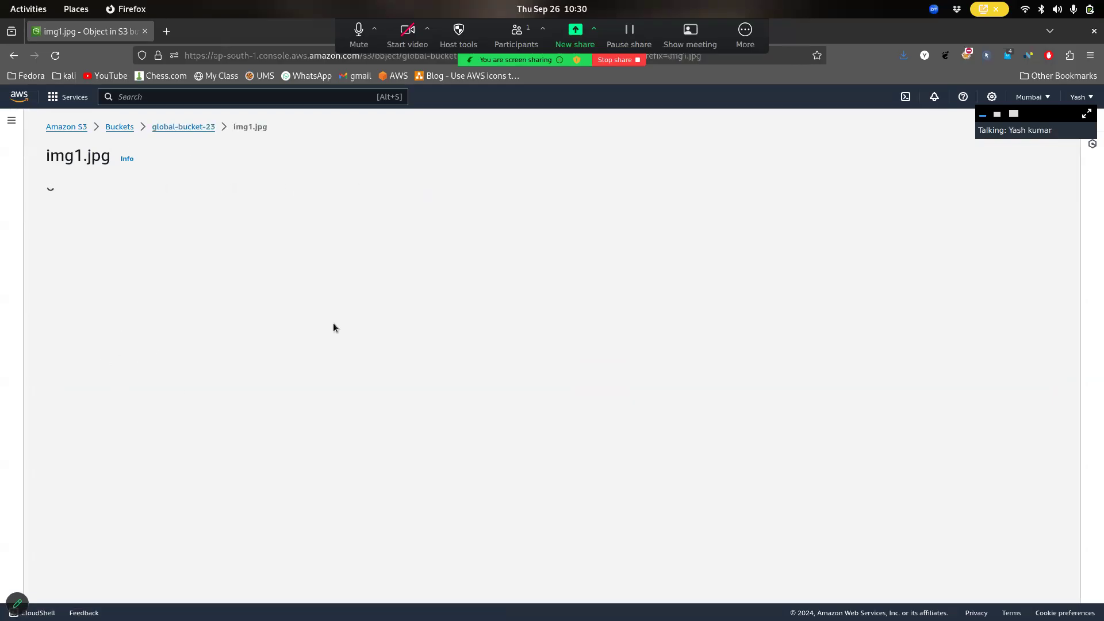
{"action": "left_click", "coordinate": [931, 157]}
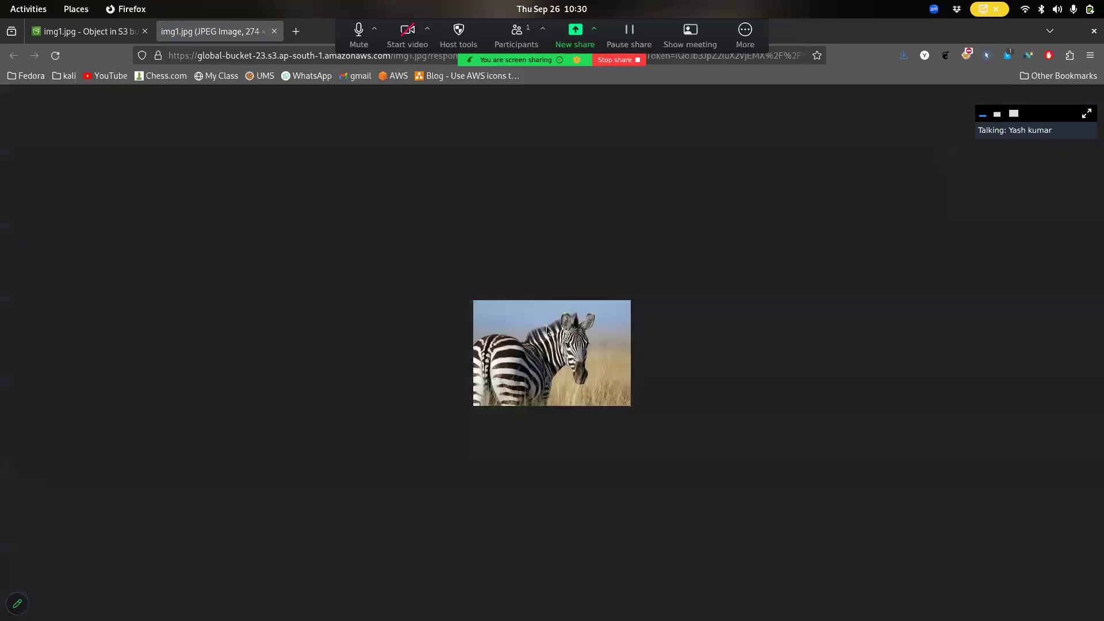
{"action": "key", "text": "ctrl+w"}
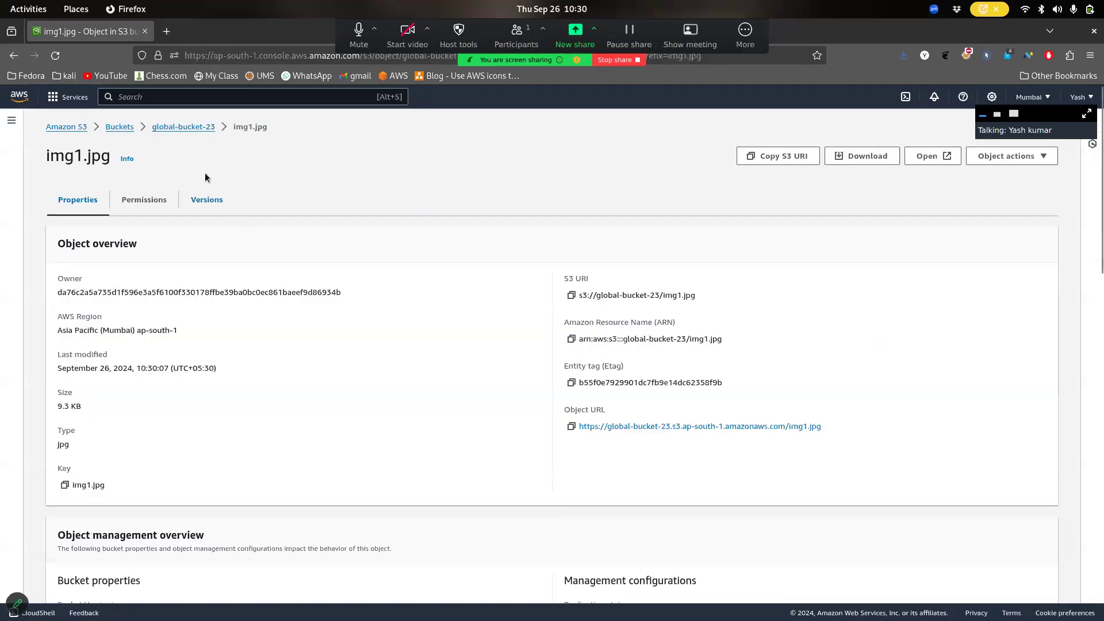
{"action": "key", "text": "alt+Left"}
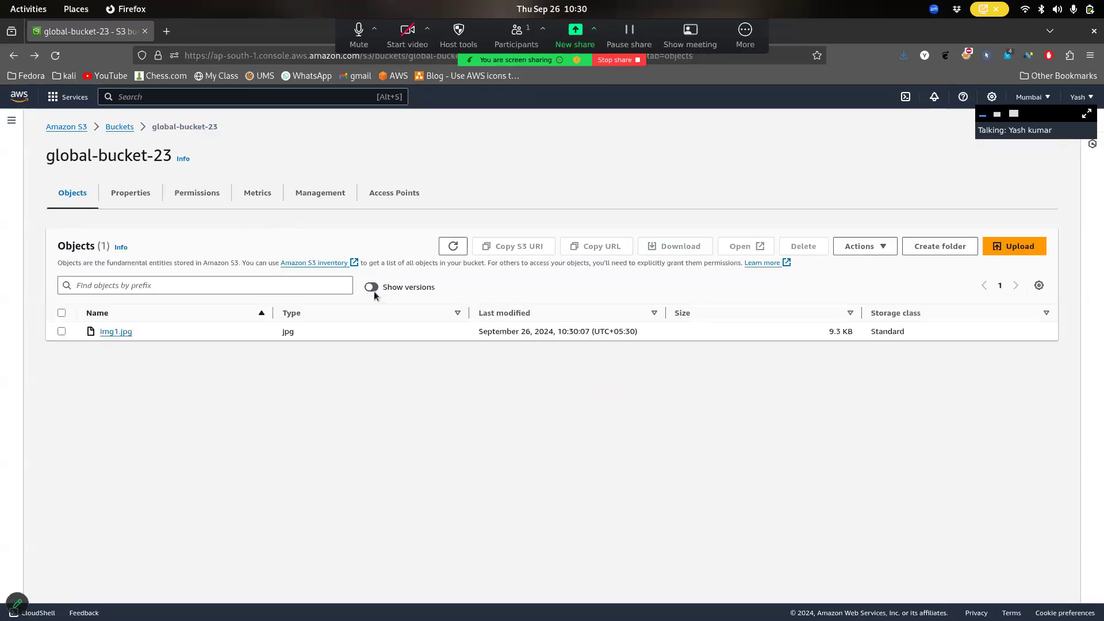
{"action": "left_click", "coordinate": [375, 288]}
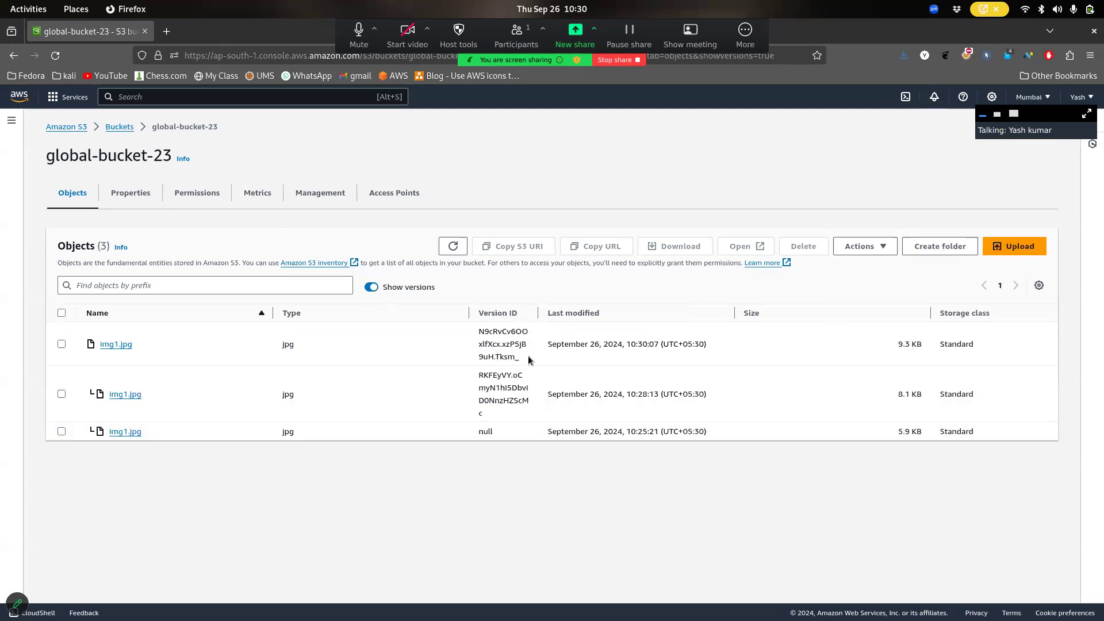
{"action": "left_click_drag", "start_coordinate": [529, 360], "coordinate": [474, 331]}
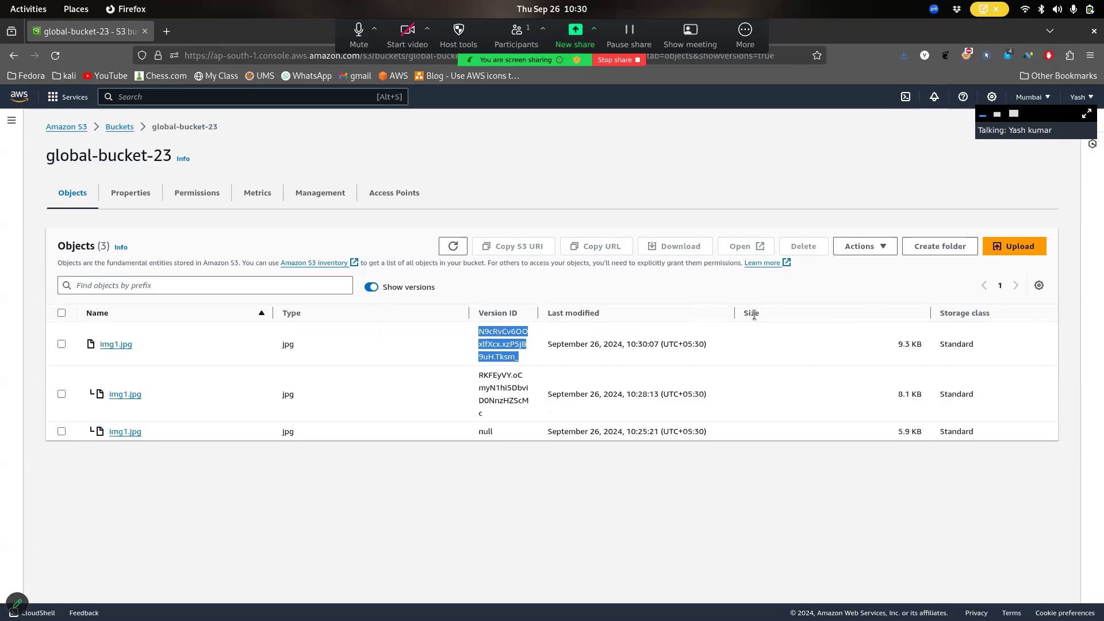
{"action": "left_click", "coordinate": [672, 346]}
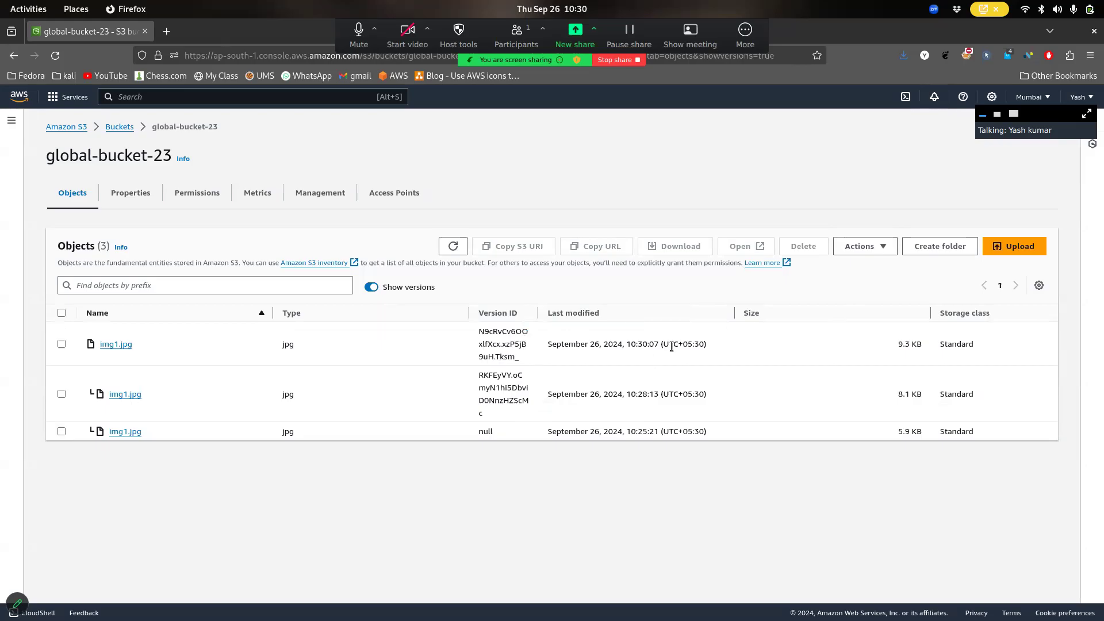
{"action": "left_click_drag", "start_coordinate": [718, 343], "coordinate": [765, 362]}
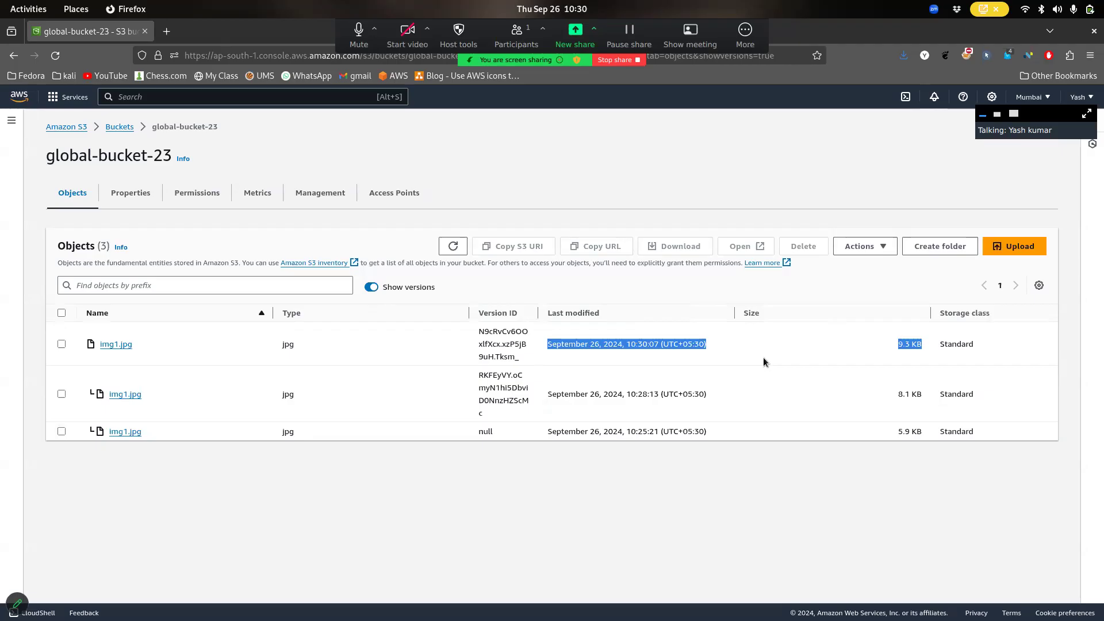
{"action": "left_click", "coordinate": [764, 358]}
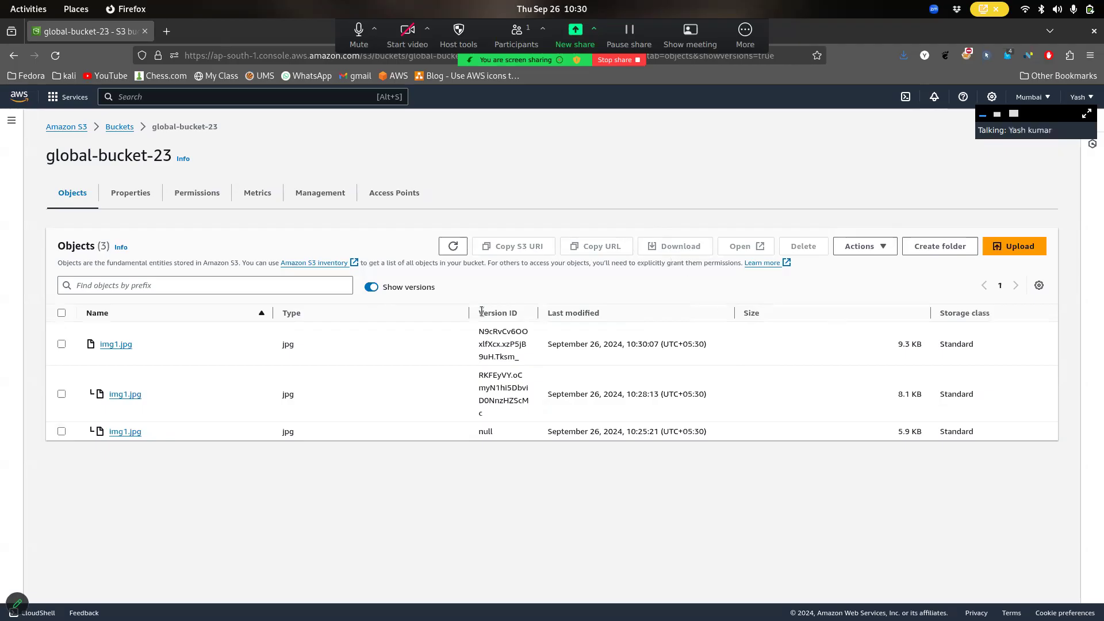
{"action": "left_click", "coordinate": [127, 131]}
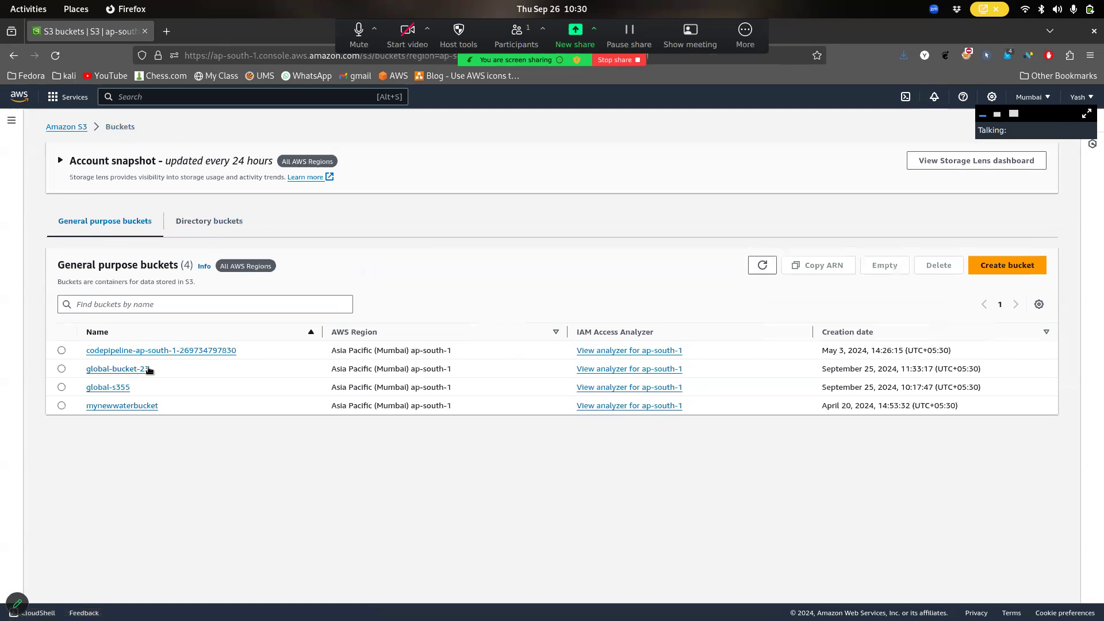
Delete img1.jpg from global-bucket-23, typing 'delete' to confirm.
{"action": "left_click", "coordinate": [145, 371]}
{"action": "left_click", "coordinate": [61, 332]}
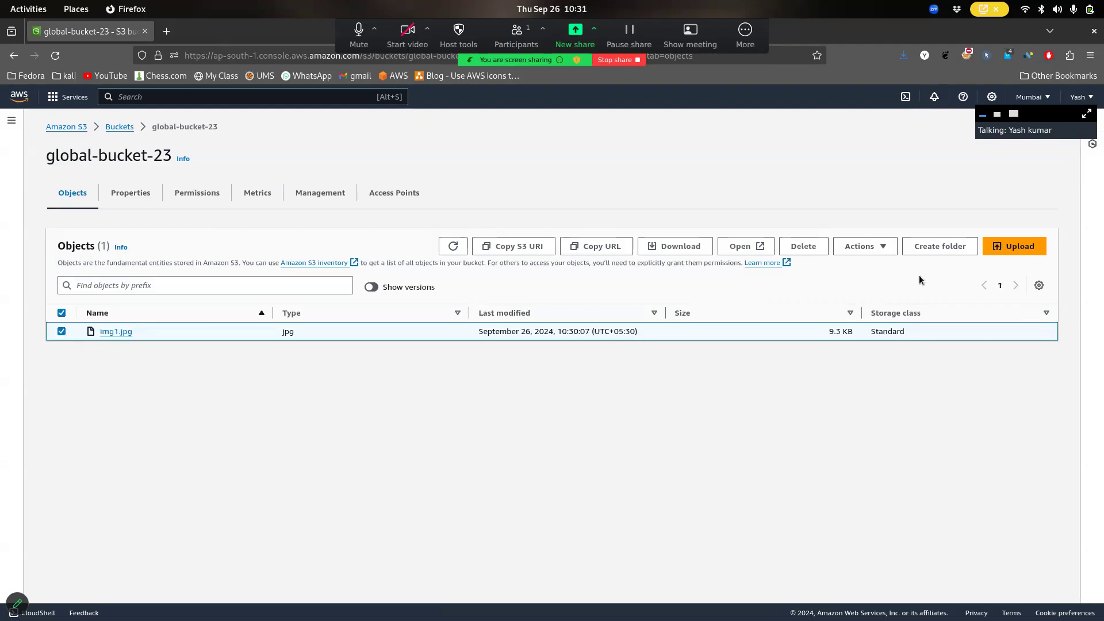
{"action": "left_click", "coordinate": [822, 240]}
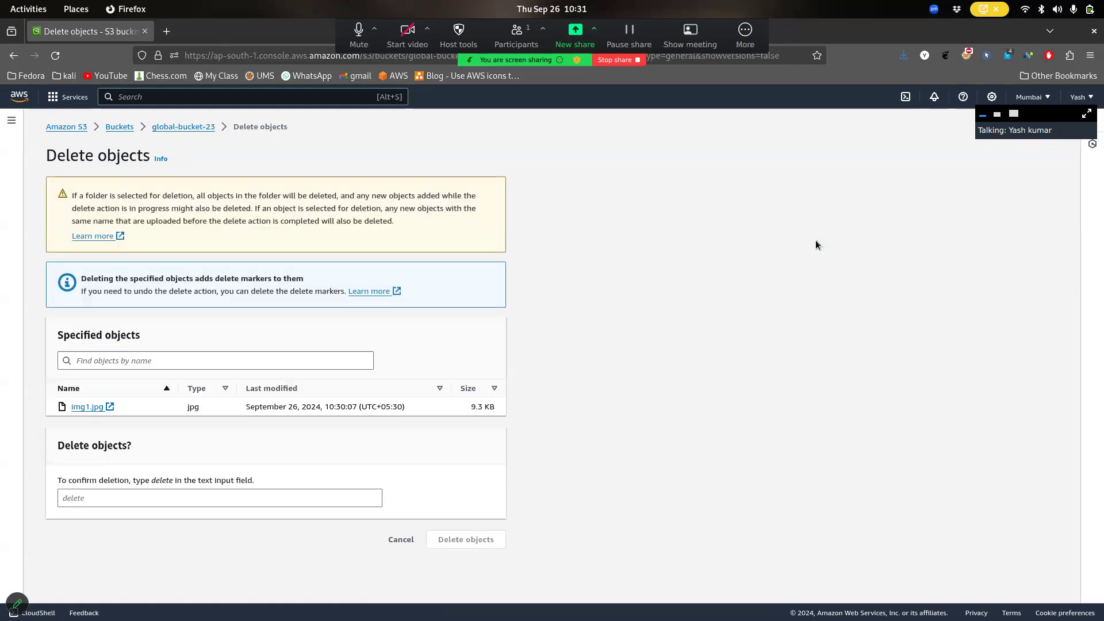
{"action": "left_click", "coordinate": [256, 498]}
{"action": "type", "text": "de"}
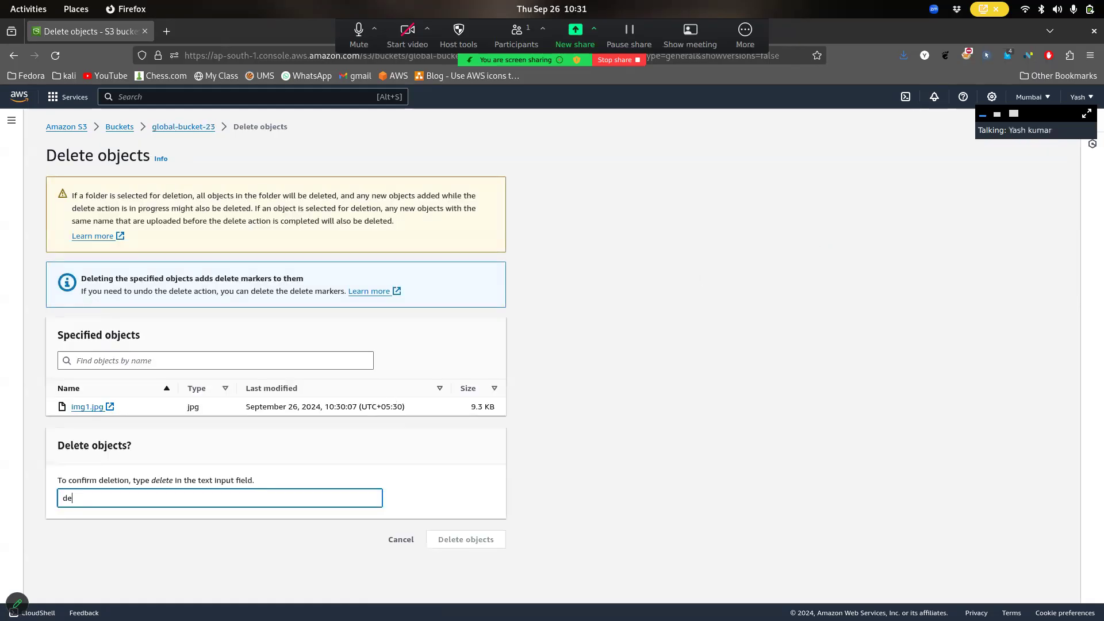
{"action": "type", "text": "lete"}
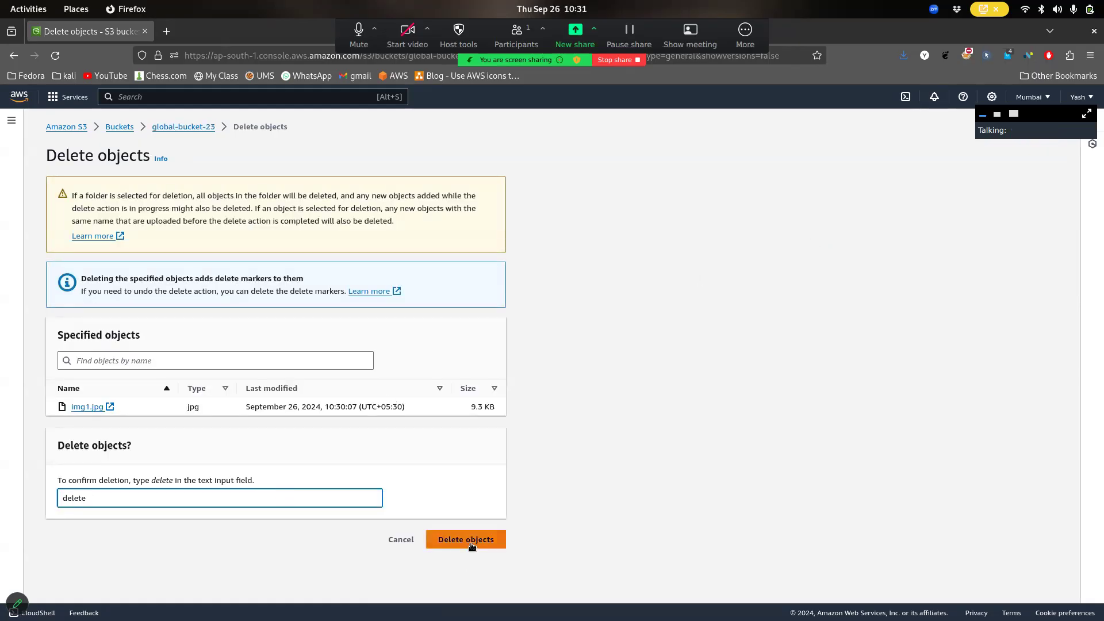
{"action": "left_click", "coordinate": [471, 543]}
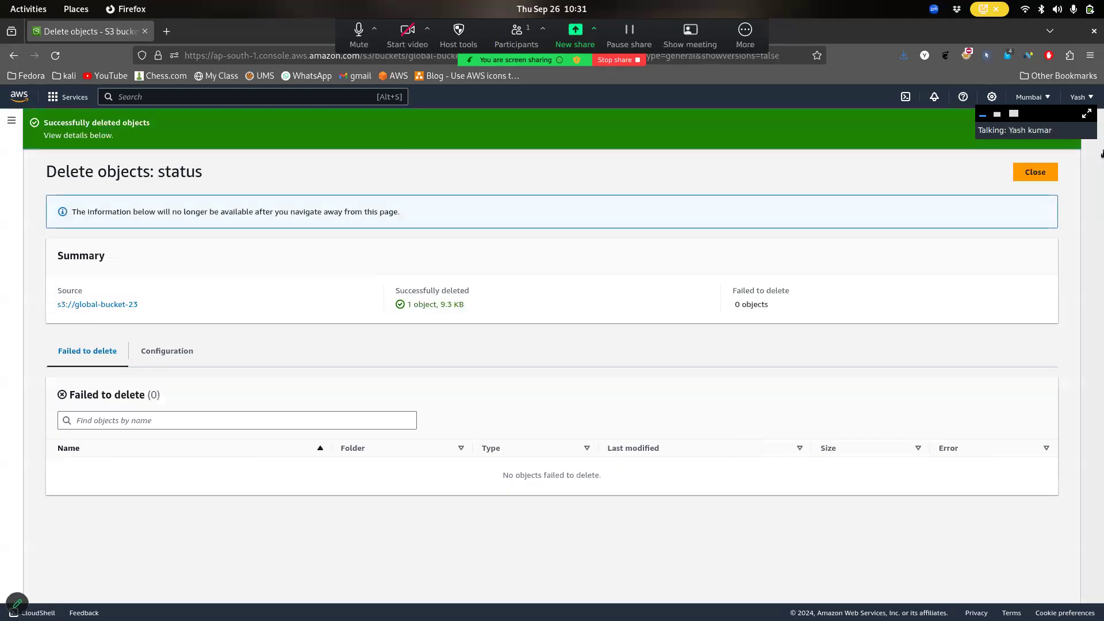
{"action": "left_click", "coordinate": [1035, 172]}
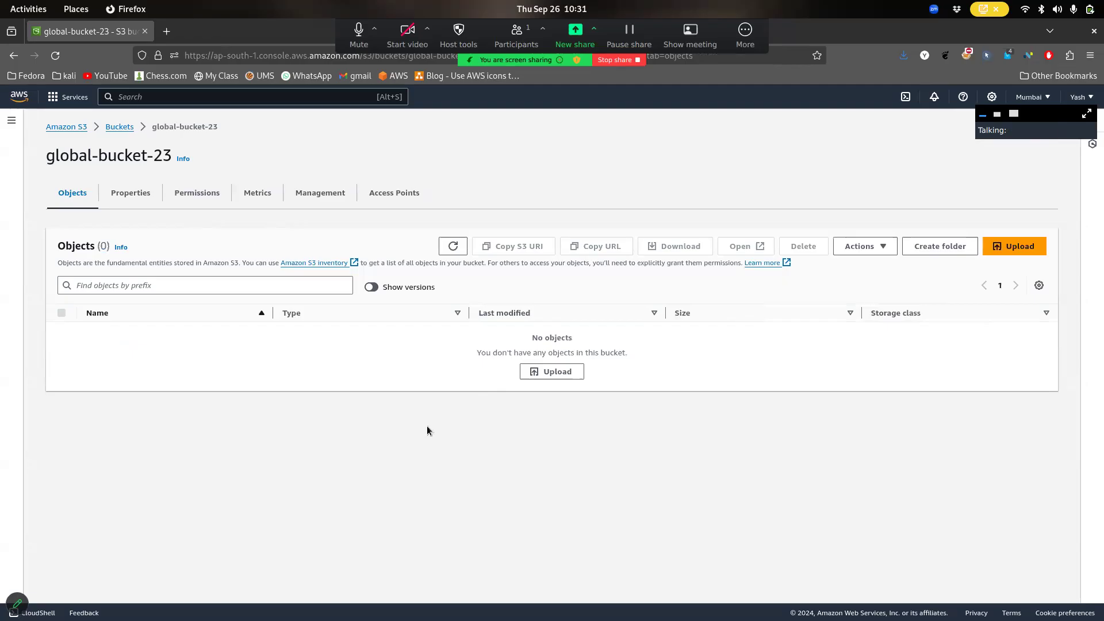
Show versions to reveal img1.jpg's 0 B delete marker above three versions, and select the marker.
{"action": "left_click", "coordinate": [372, 291]}
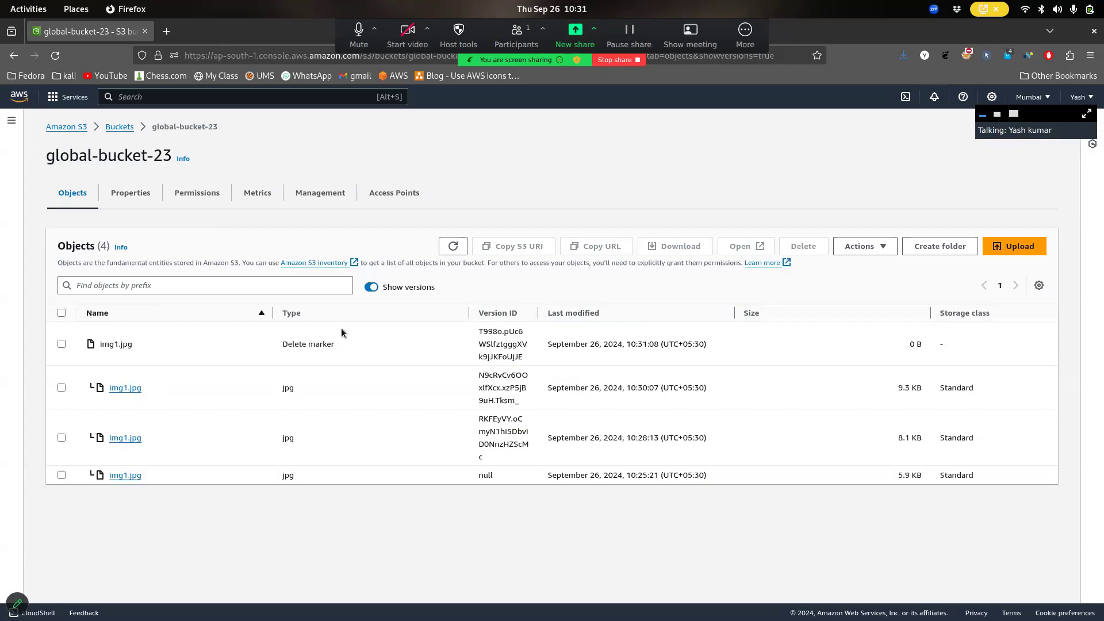
{"action": "key", "text": "alt+Left"}
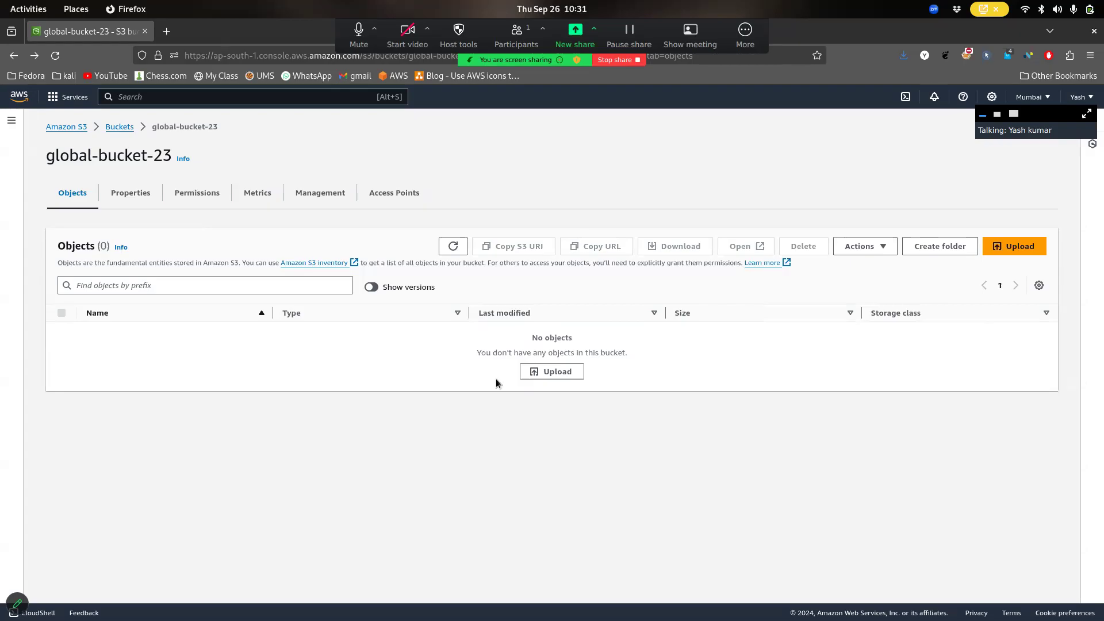
{"action": "left_click", "coordinate": [371, 287]}
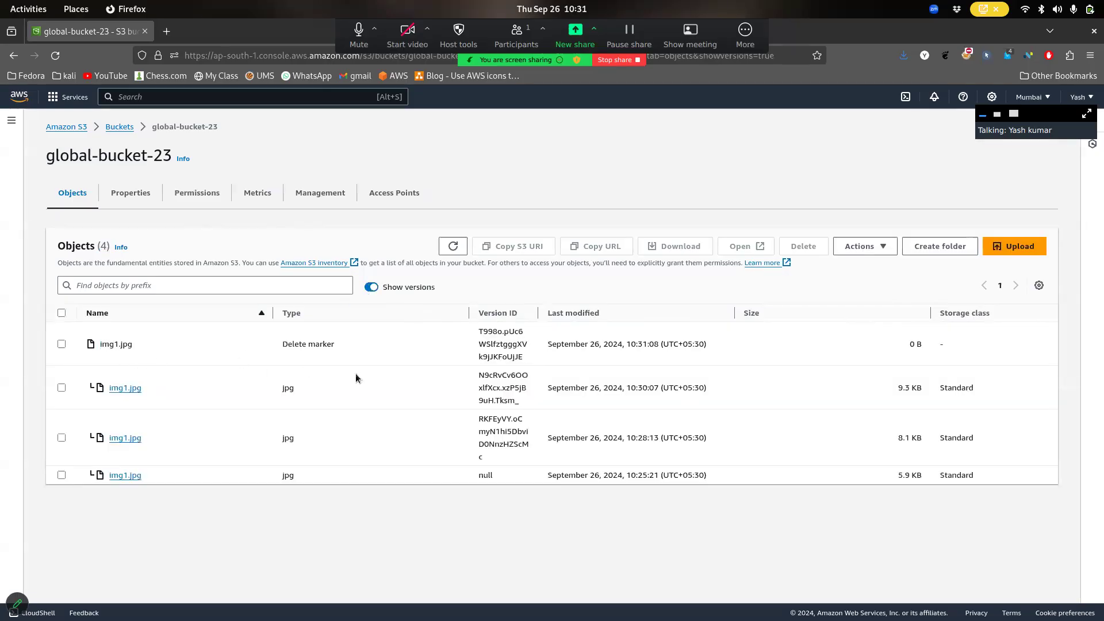
{"action": "double_click", "coordinate": [303, 345]}
{"action": "left_click_drag", "start_coordinate": [314, 344], "coordinate": [356, 352]}
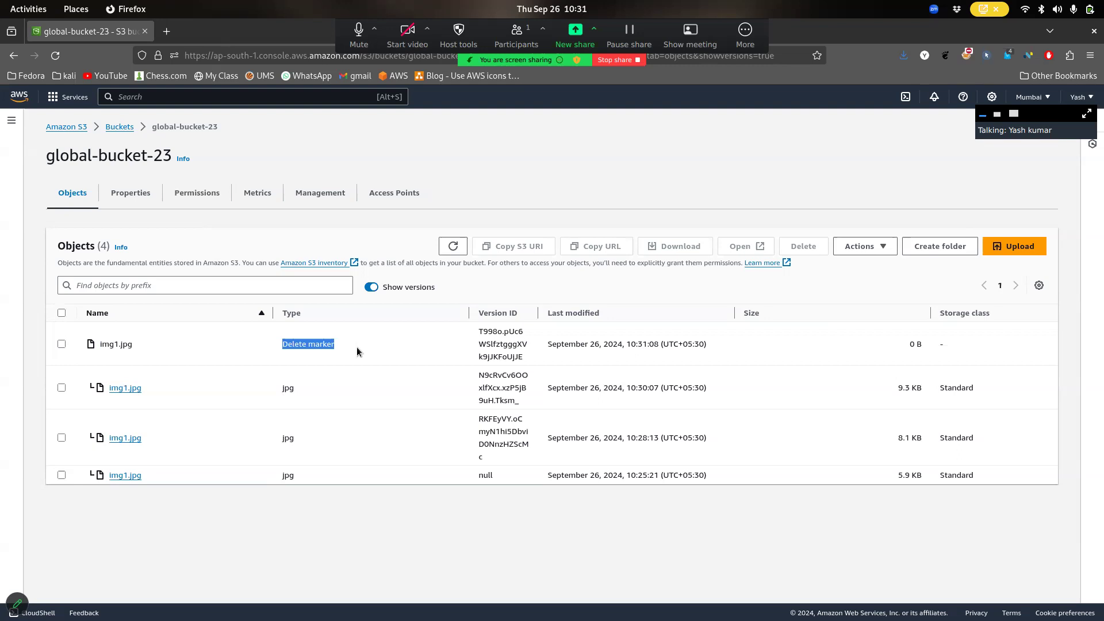
{"action": "left_click", "coordinate": [357, 347]}
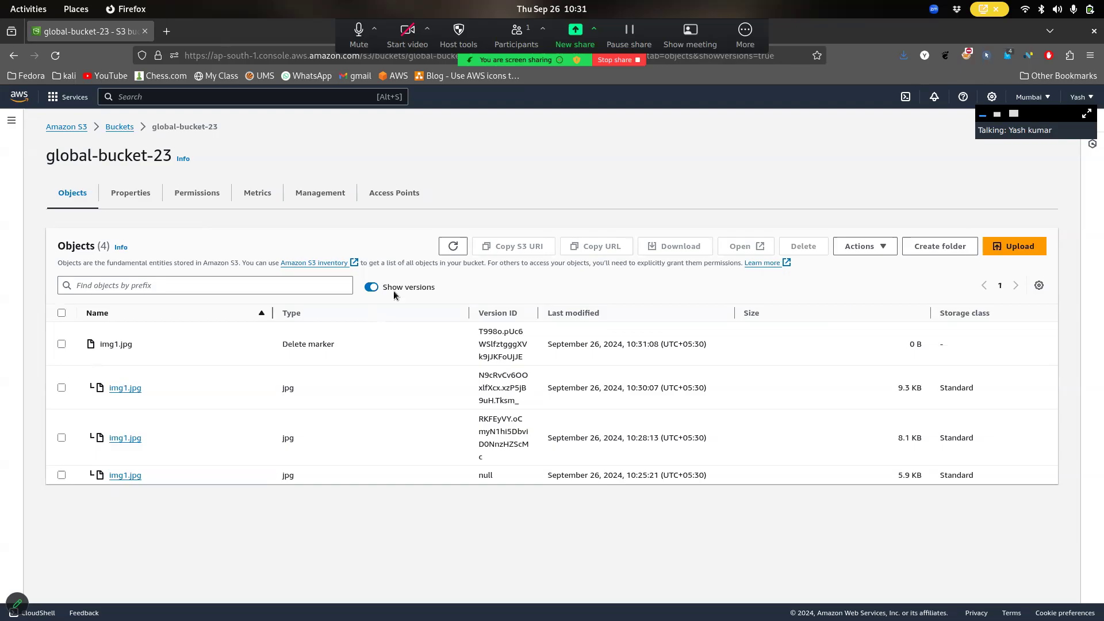
{"action": "left_click", "coordinate": [368, 288]}
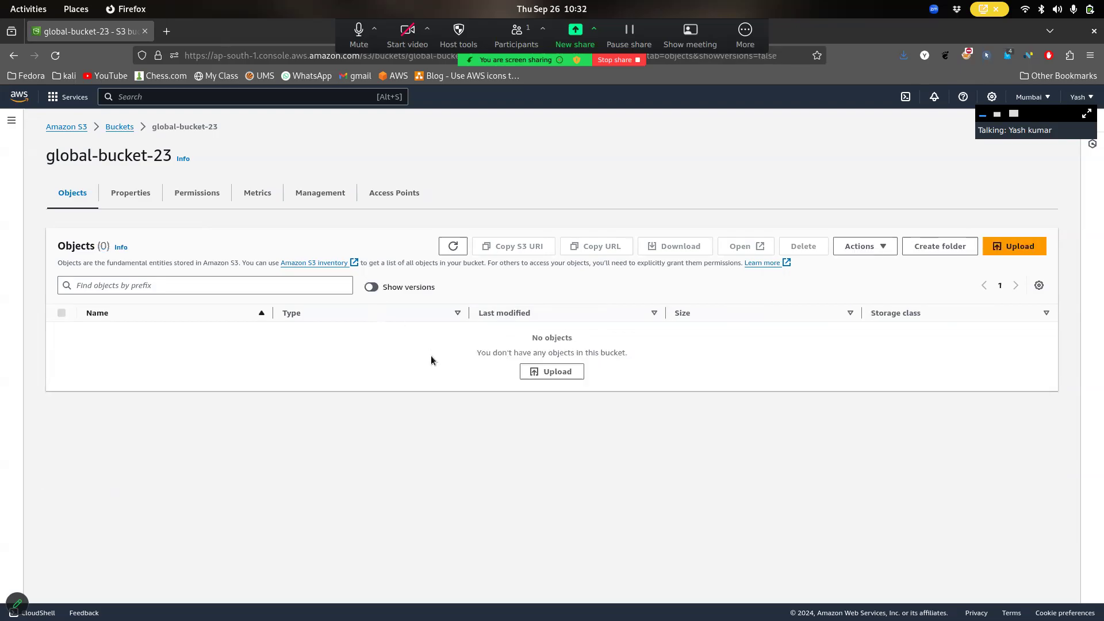
{"action": "left_click", "coordinate": [370, 287]}
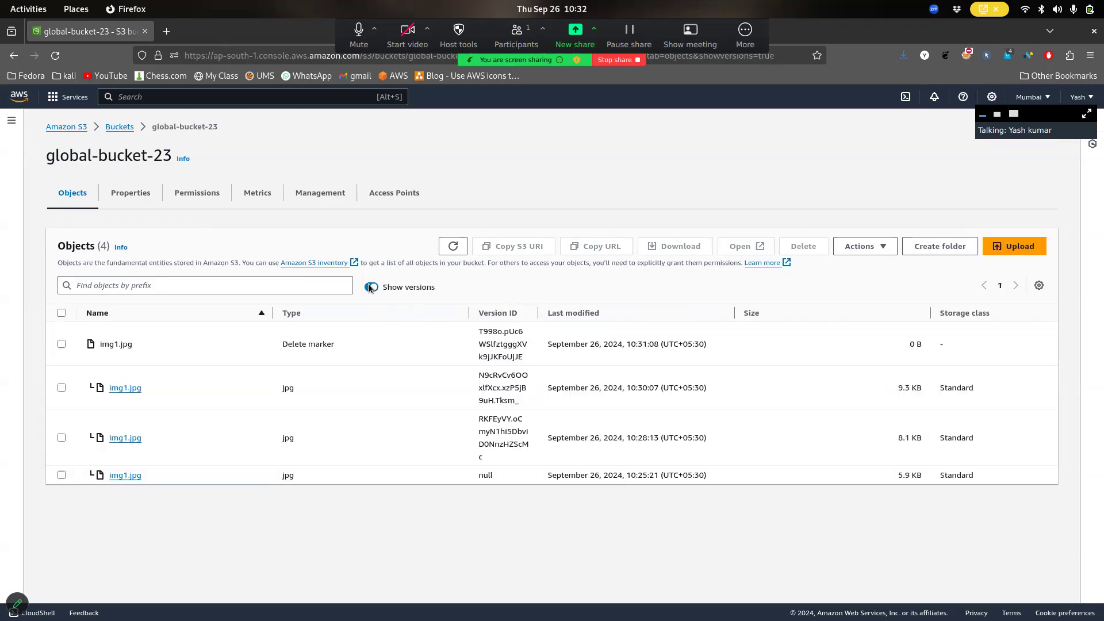
{"action": "left_click", "coordinate": [61, 345]}
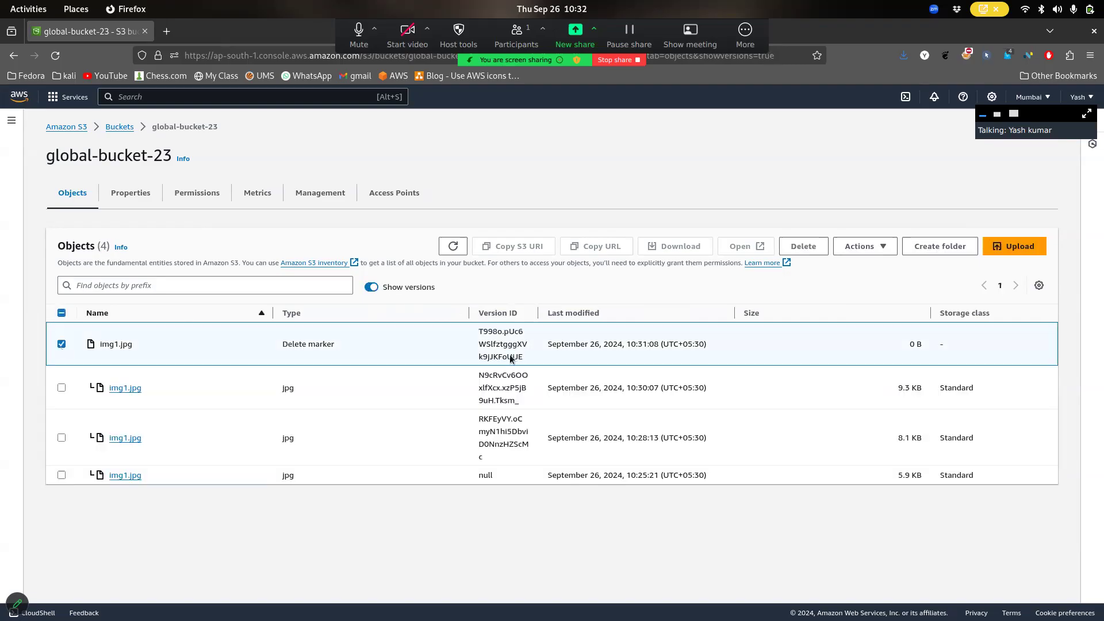
Permanently delete the img1.jpg delete marker, pasting 'permanently delete' as confirmation.
{"action": "left_click", "coordinate": [805, 246]}
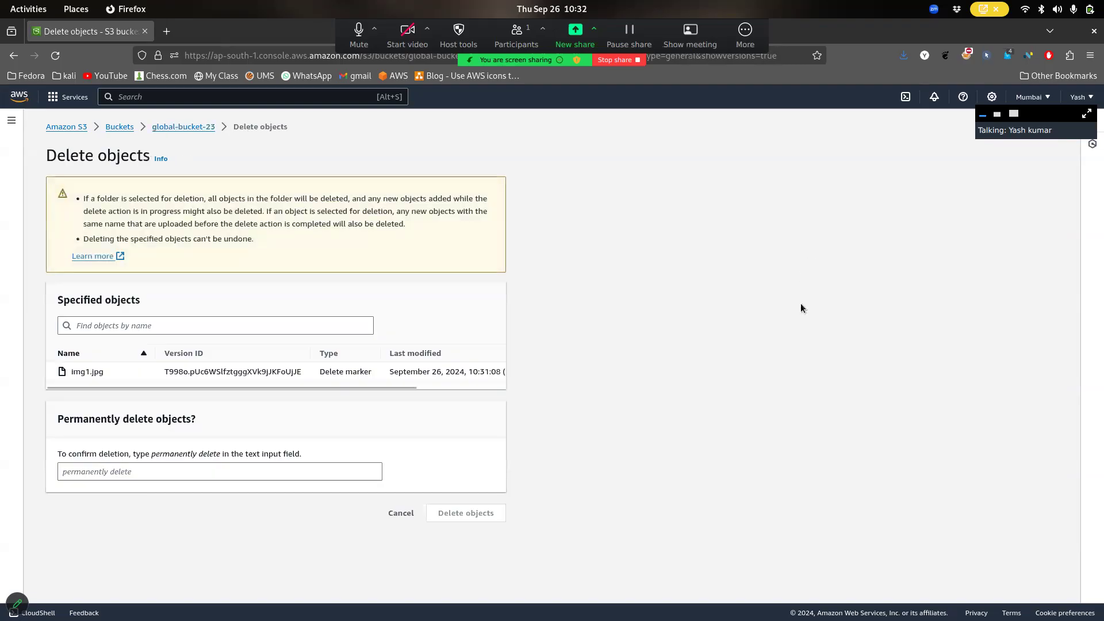
{"action": "left_click_drag", "start_coordinate": [219, 452], "coordinate": [151, 450]}
{"action": "key", "text": "ctrl+c"}
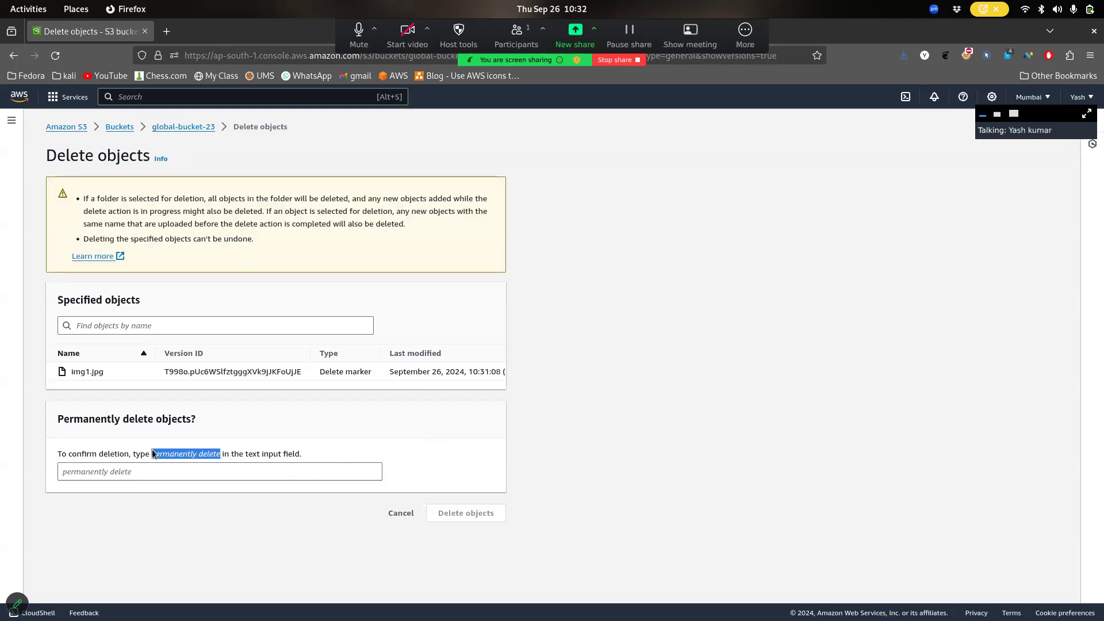
{"action": "left_click", "coordinate": [192, 472]}
{"action": "key", "text": "ctrl+v"}
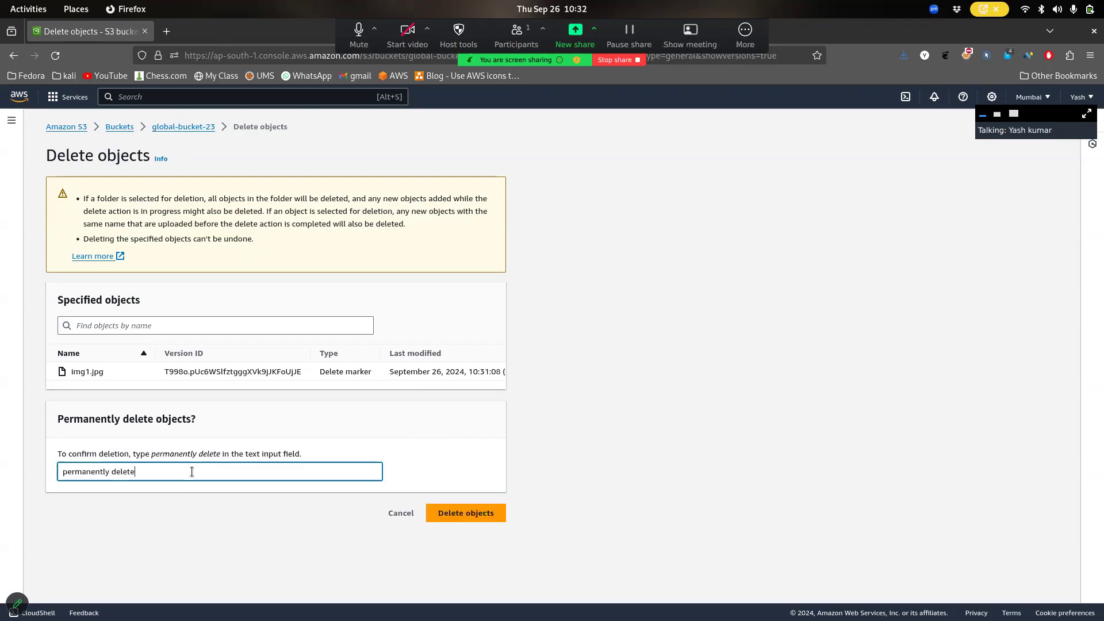
{"action": "left_click", "coordinate": [473, 514]}
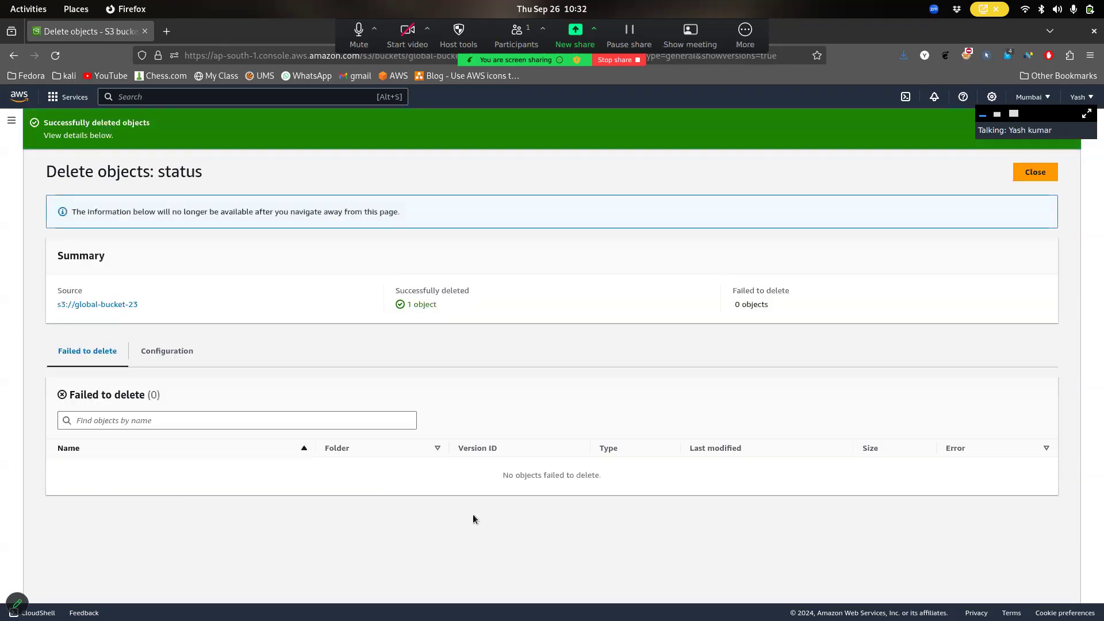
{"action": "left_click", "coordinate": [1034, 172]}
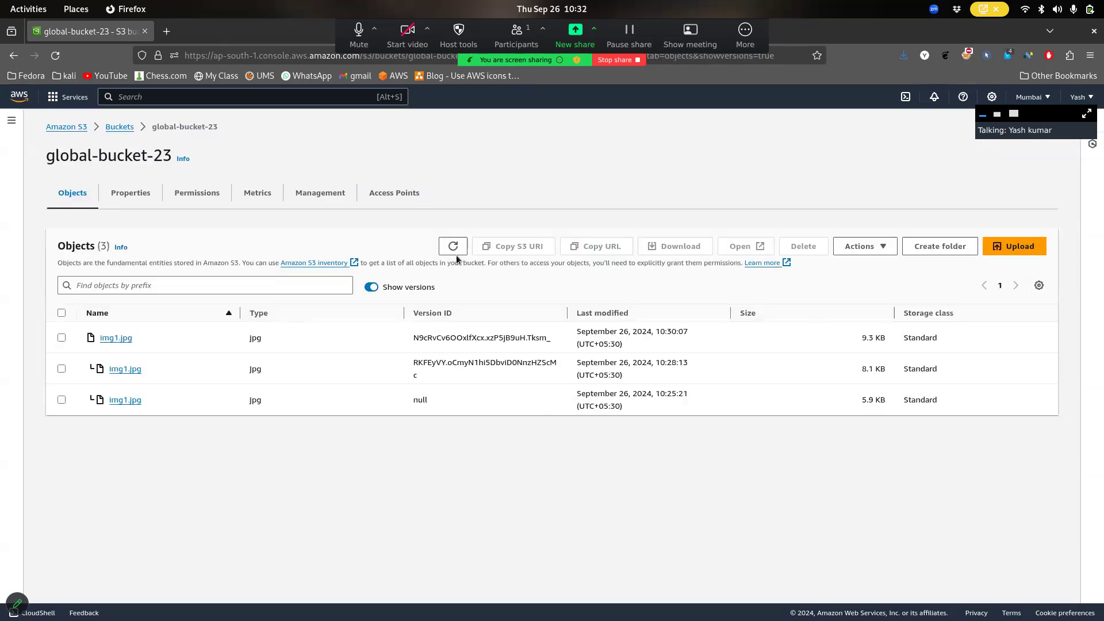
{"action": "left_click", "coordinate": [372, 287]}
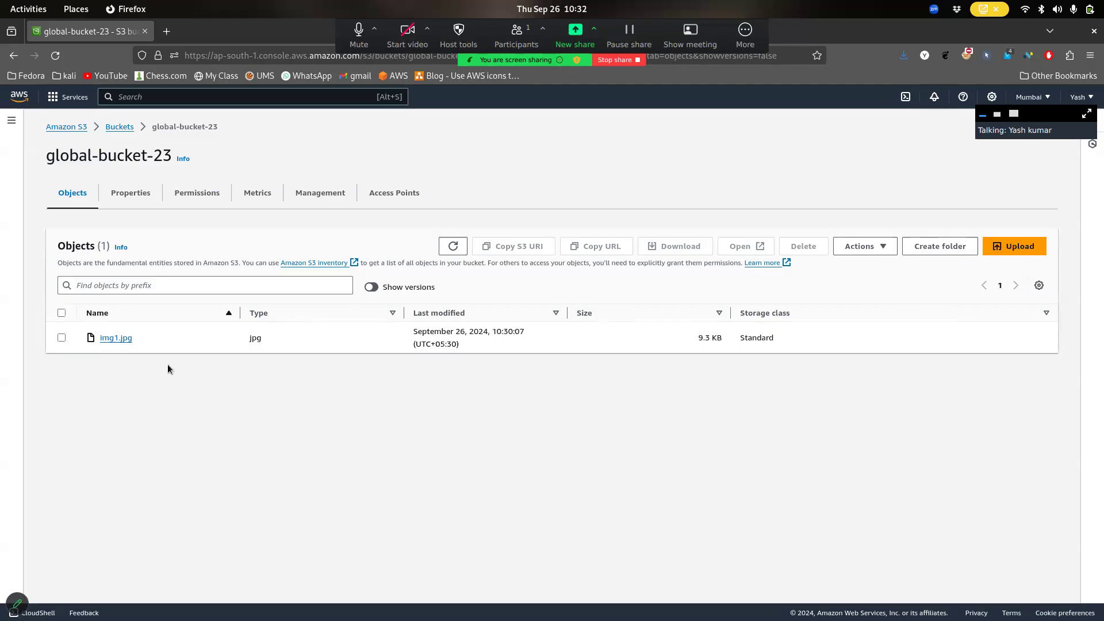
{"action": "left_click", "coordinate": [116, 339]}
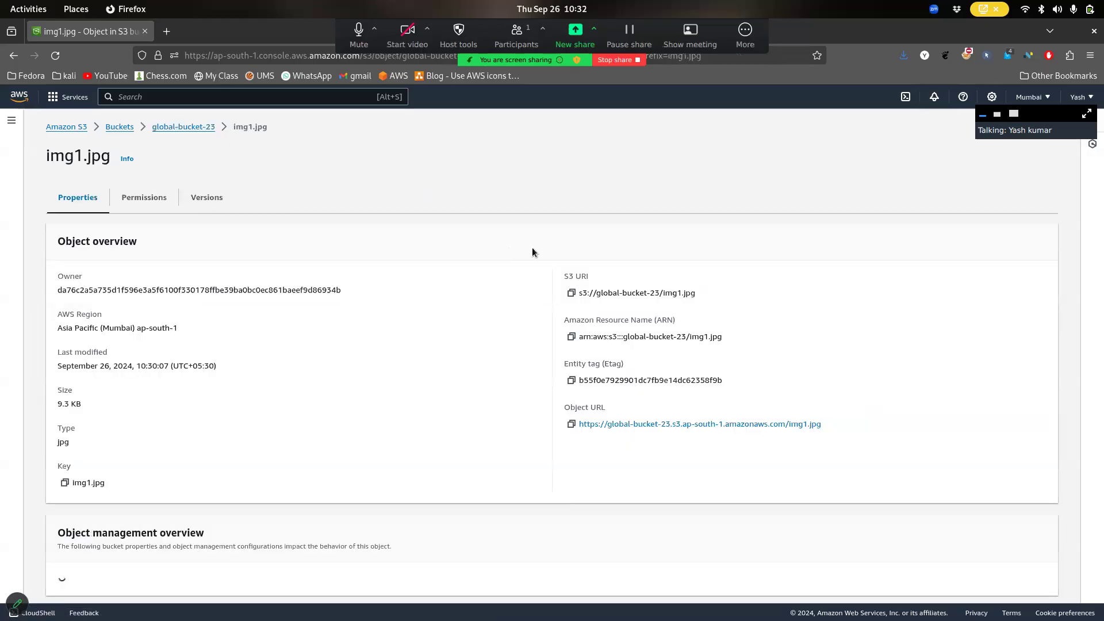
{"action": "left_click", "coordinate": [926, 156]}
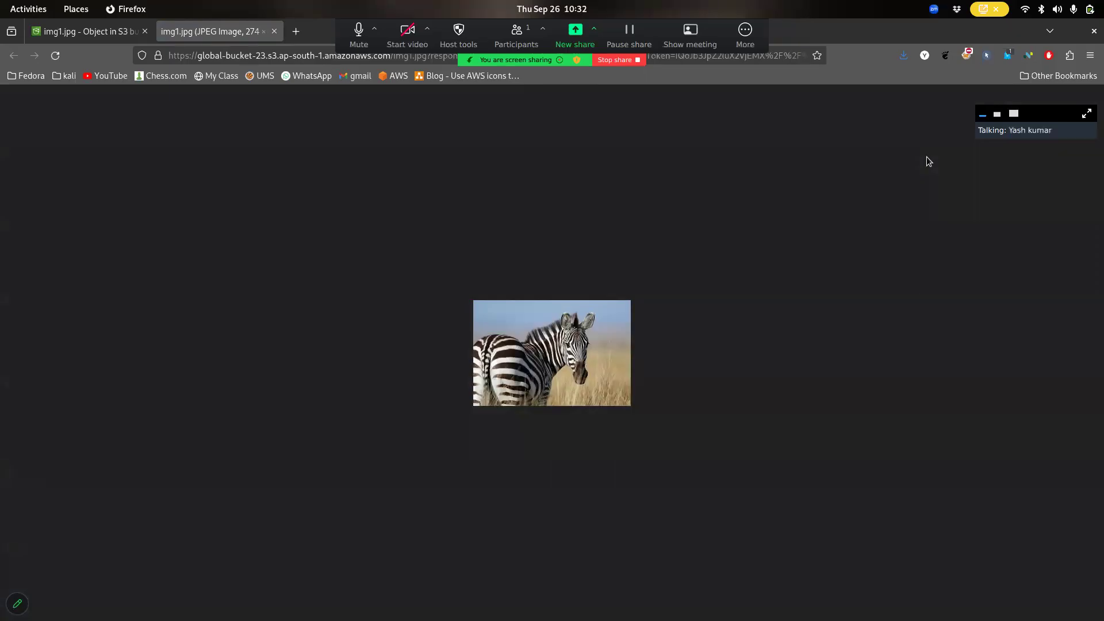
{"action": "key", "text": "ctrl+w"}
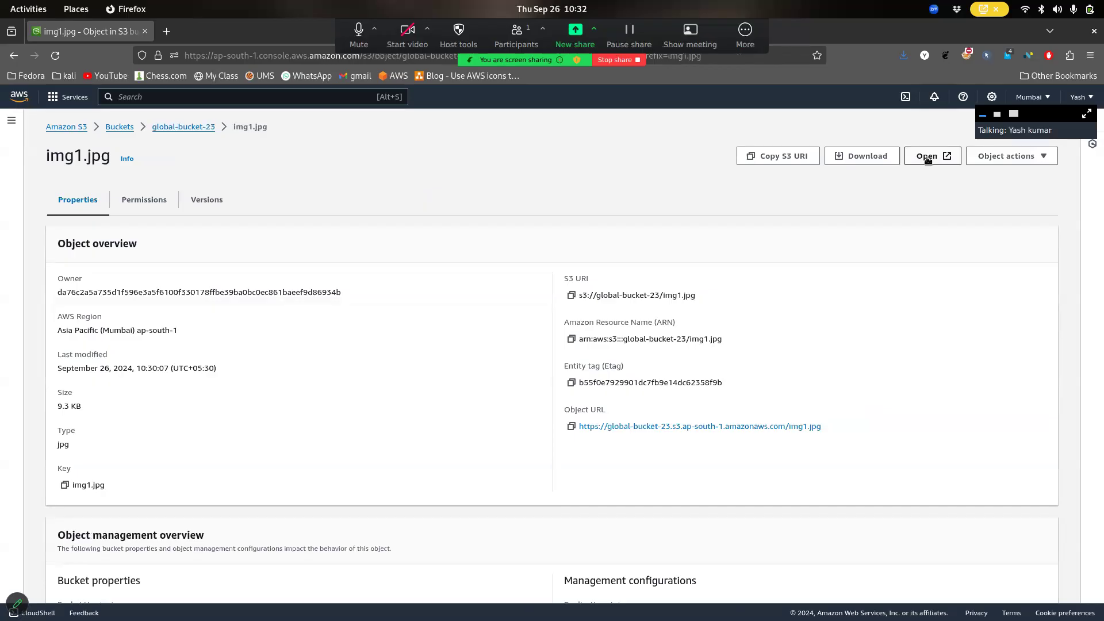
{"action": "scroll", "coordinate": [812, 267], "scroll_direction": "down", "scroll_amount": 10}
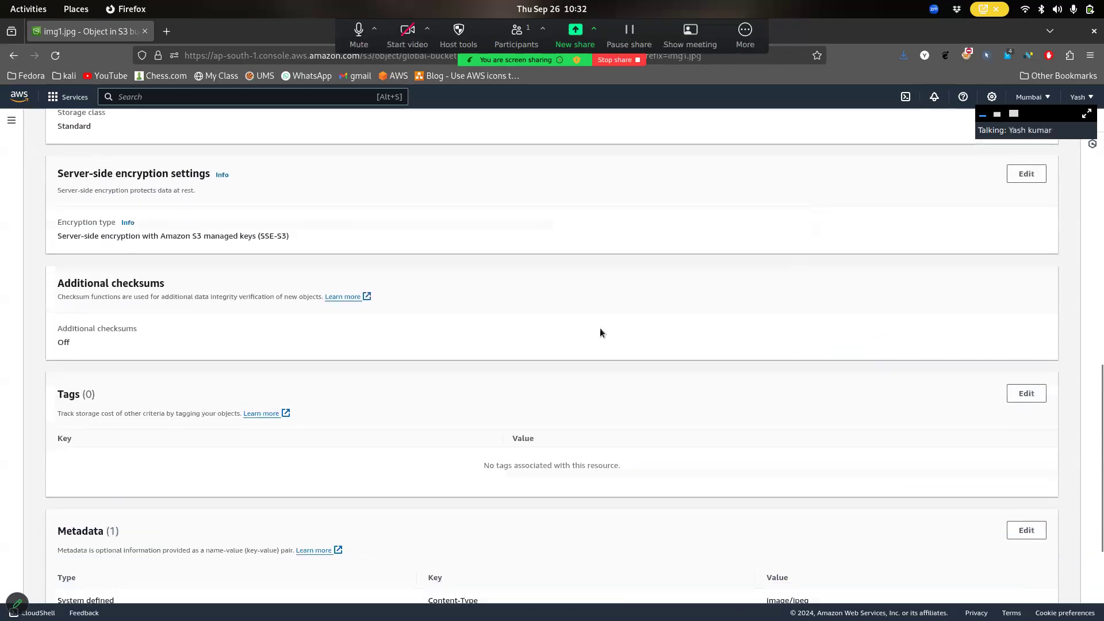
{"action": "scroll", "coordinate": [599, 328], "scroll_direction": "up", "scroll_amount": 10}
{"action": "left_click", "coordinate": [194, 127]}
{"action": "left_click", "coordinate": [371, 287]}
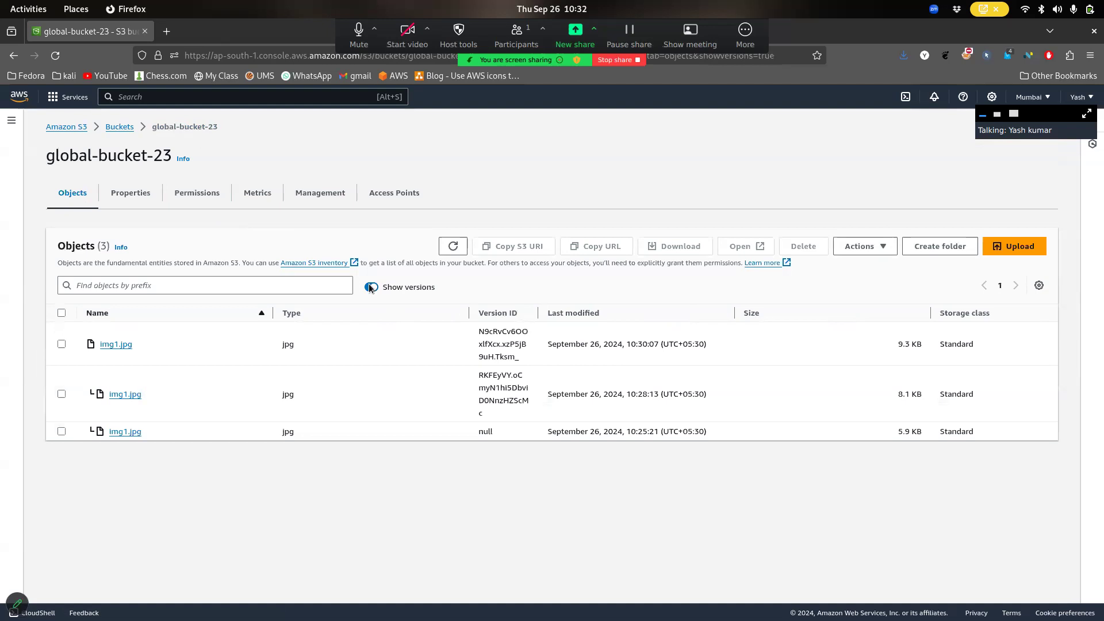
Permanently delete img1.jpg's 5.9 KB null version, pasting 'permanently delete' as confirmation.
{"action": "left_click", "coordinate": [61, 432]}
{"action": "left_click", "coordinate": [789, 248]}
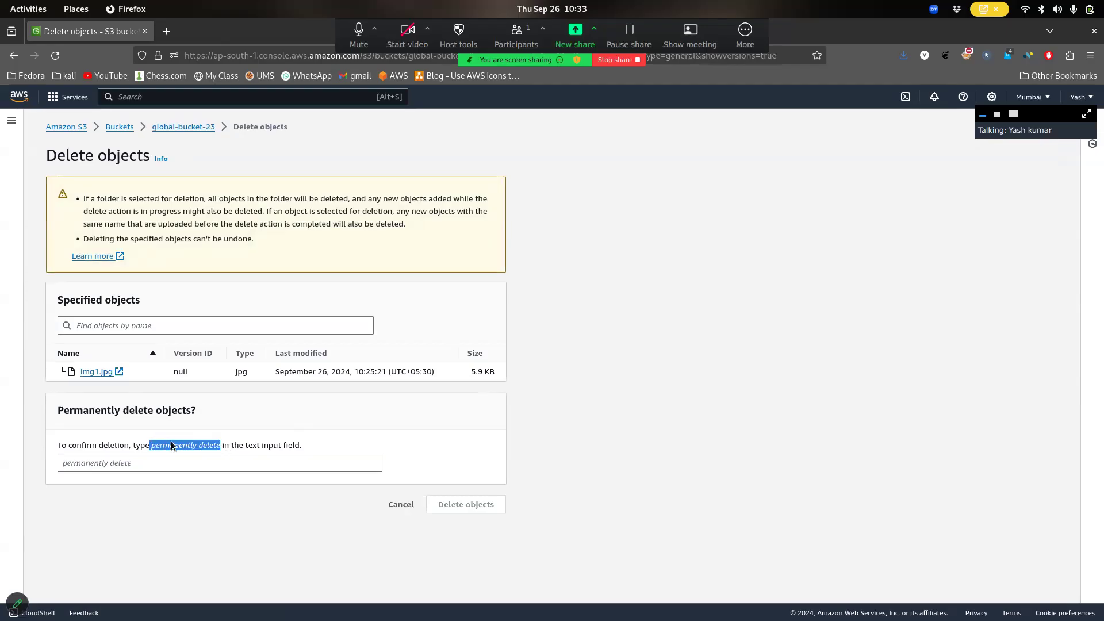
{"action": "right_click", "coordinate": [171, 446]}
{"action": "left_click", "coordinate": [198, 453]}
{"action": "left_click", "coordinate": [167, 460]}
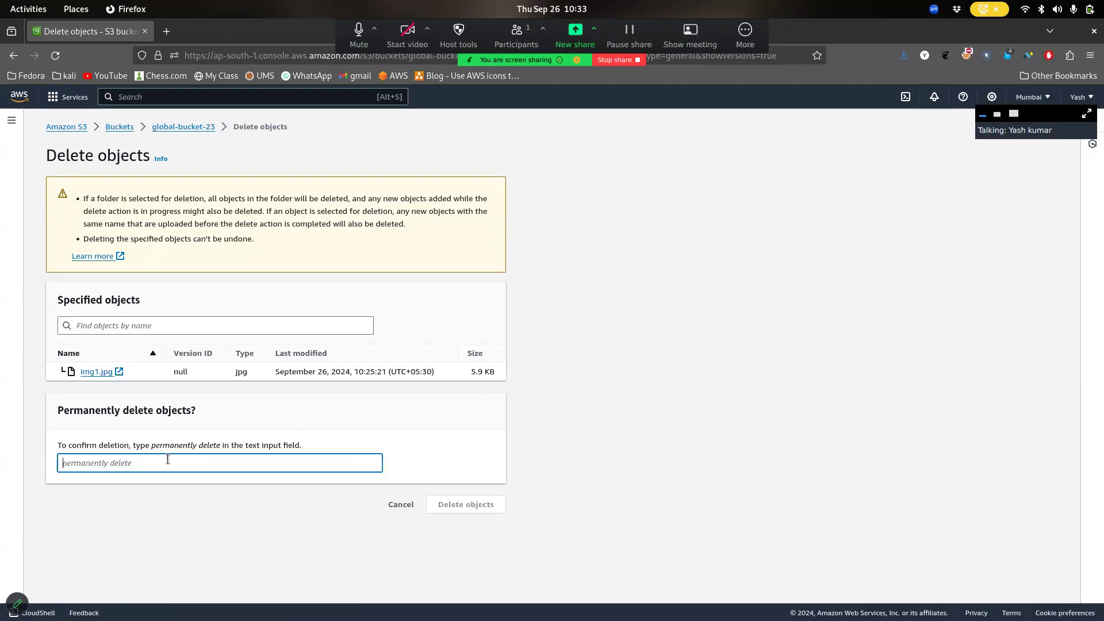
{"action": "key", "text": "ctrl+v"}
{"action": "key", "text": "Left"}
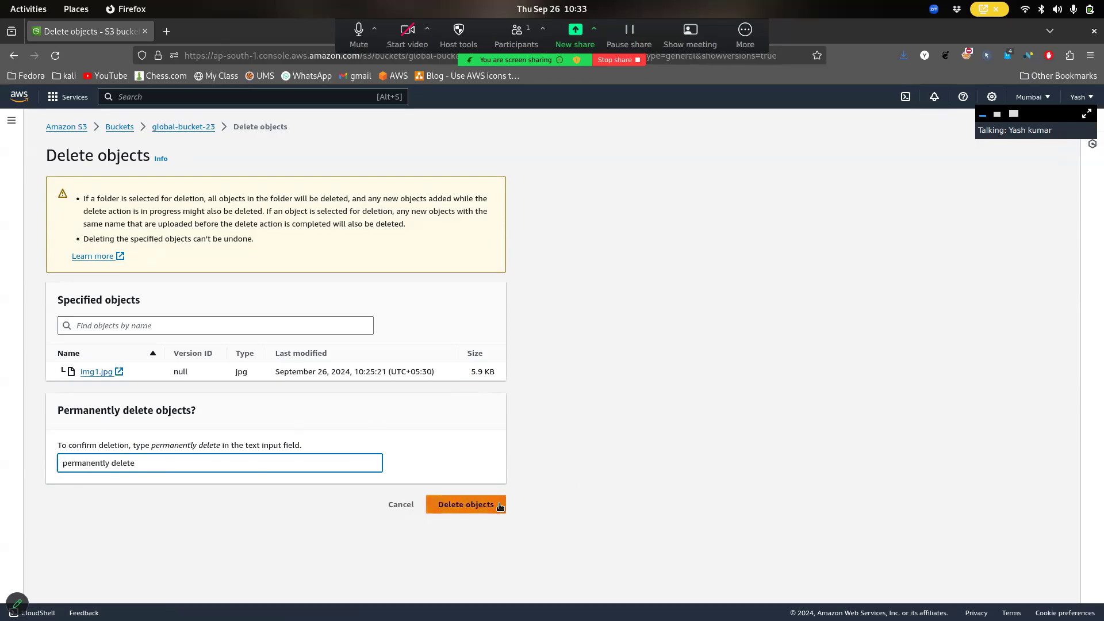
{"action": "left_click", "coordinate": [499, 505]}
{"action": "left_click", "coordinate": [1026, 179]}
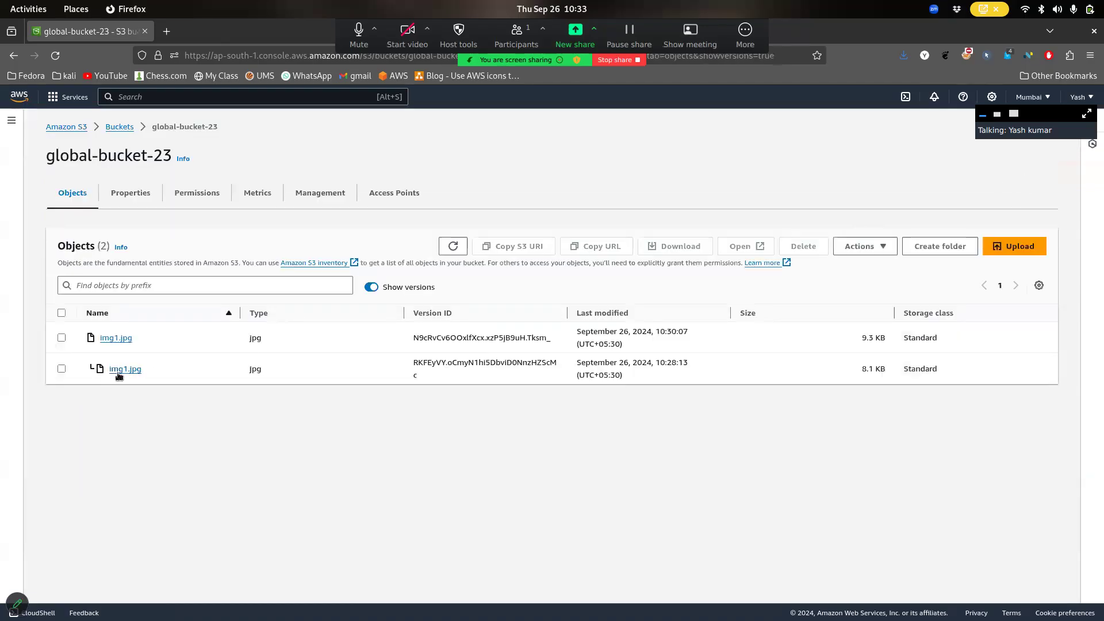
{"action": "left_click", "coordinate": [130, 370]}
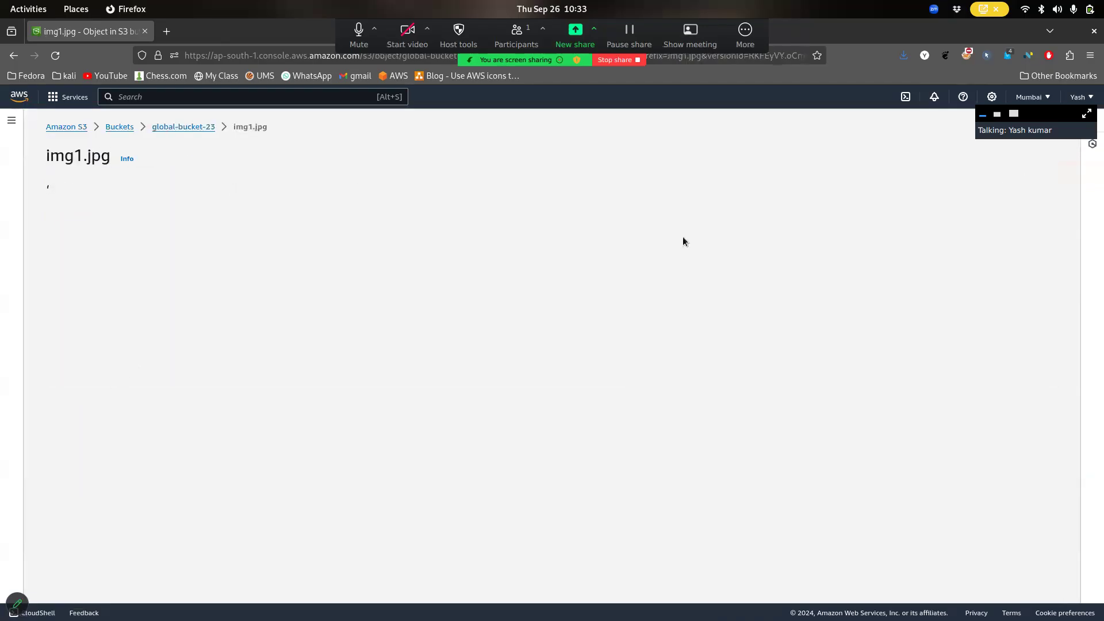
{"action": "left_click", "coordinate": [934, 156]}
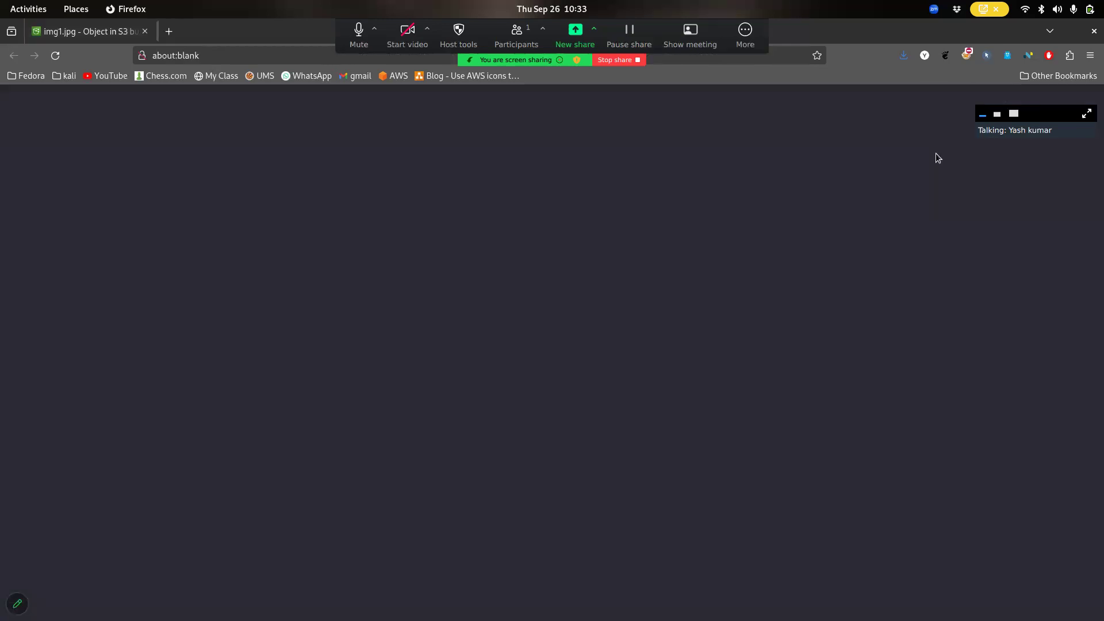
{"action": "key", "text": "ctrl+w"}
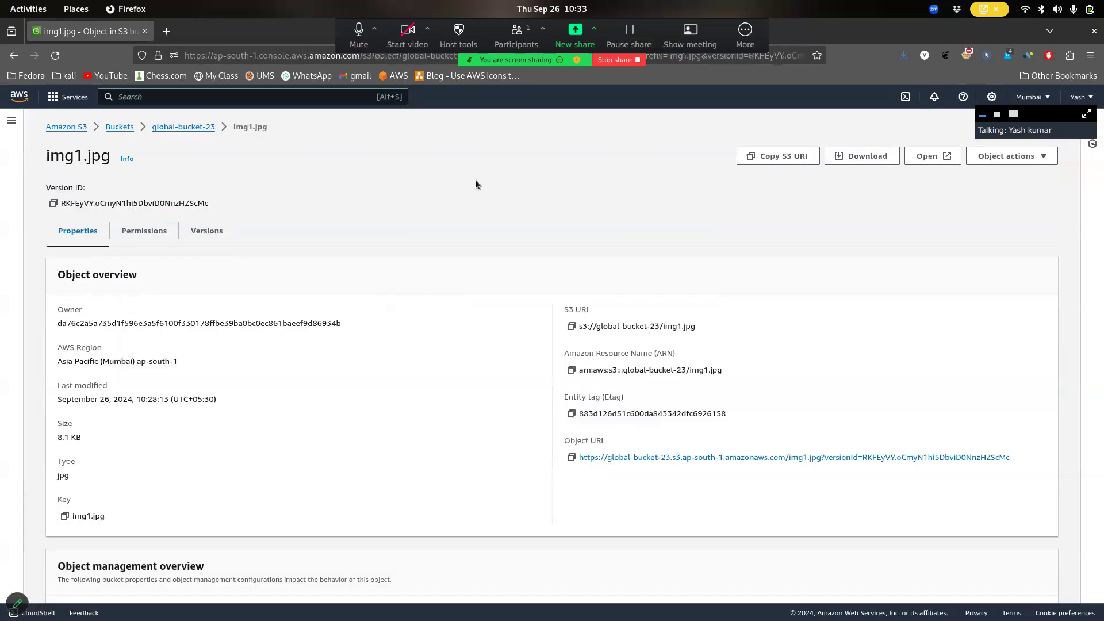
{"action": "key", "text": "alt+Left"}
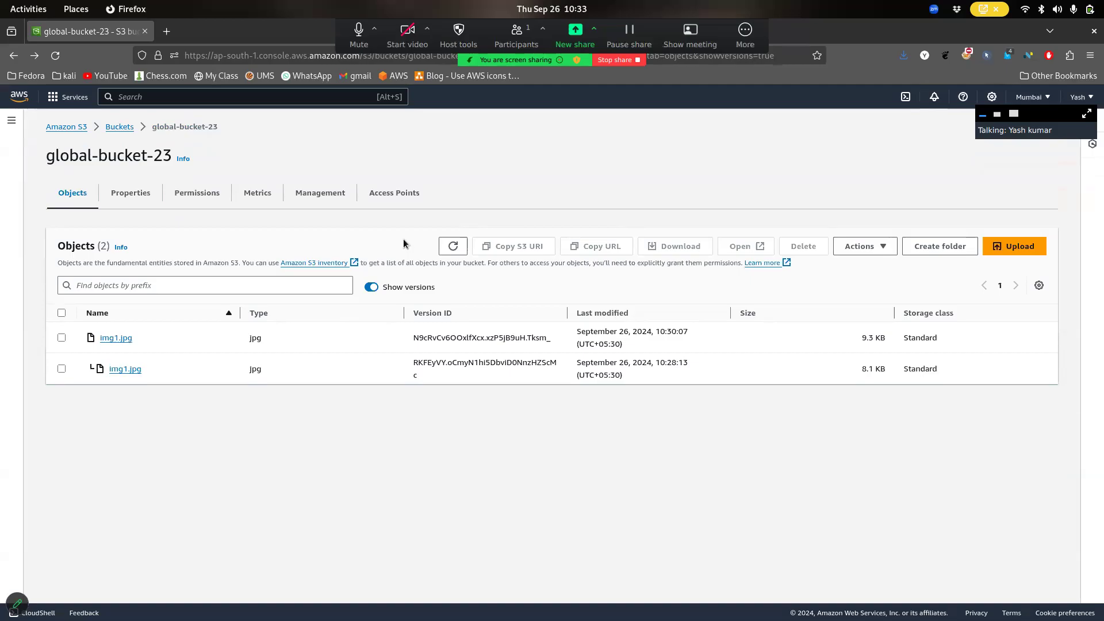
{"action": "key", "text": "alt+Left"}
{"action": "key", "text": "alt+Left"}
{"action": "left_click", "coordinate": [137, 198]}
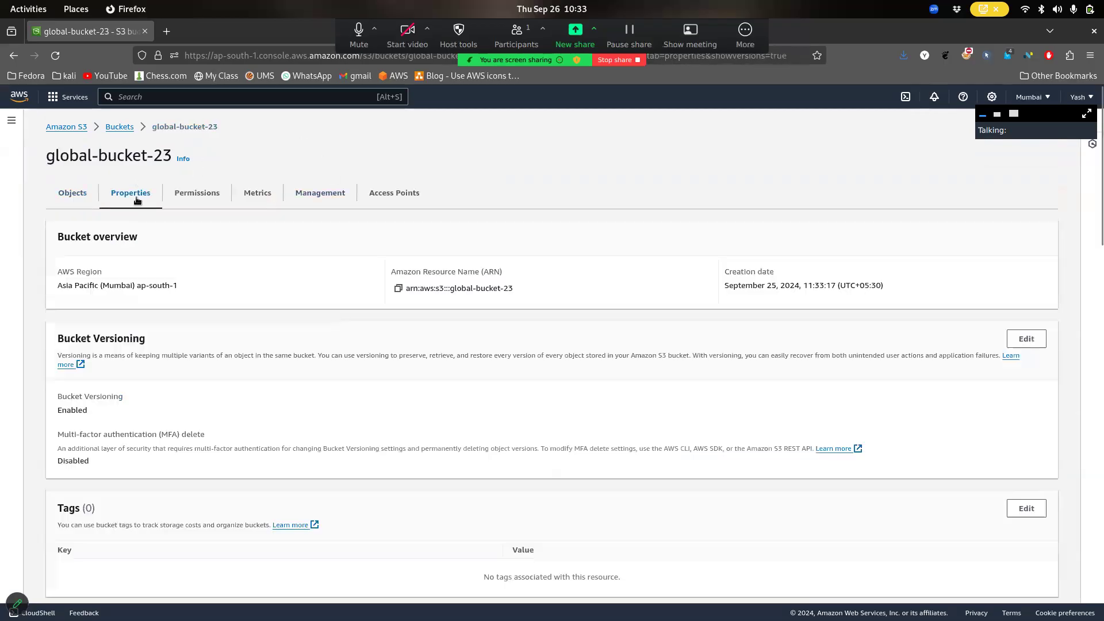
{"action": "left_click", "coordinate": [202, 185]}
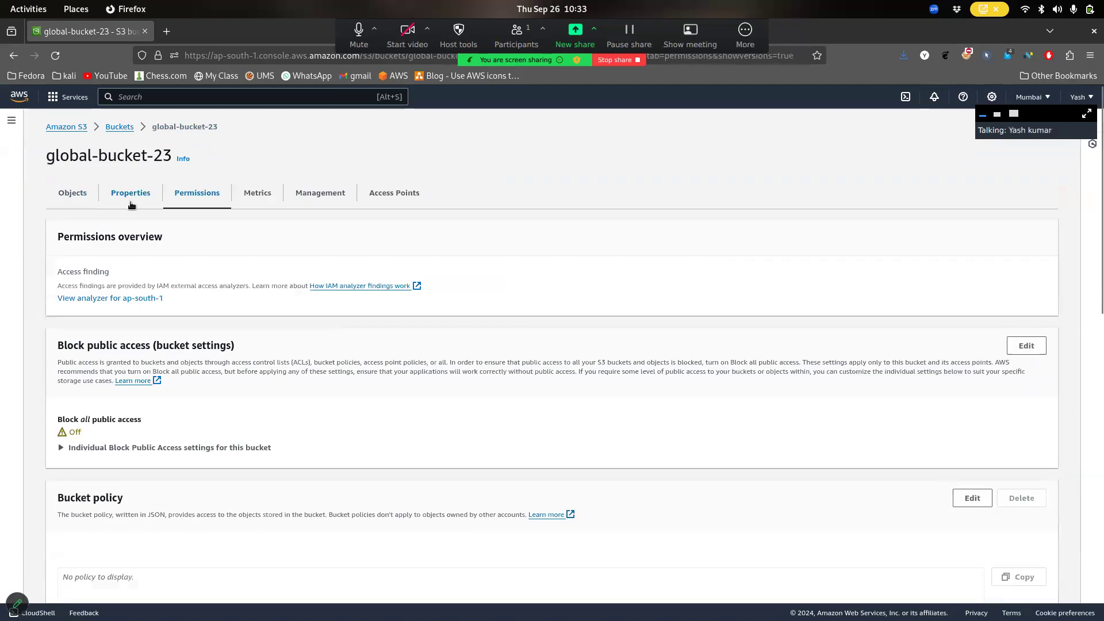
{"action": "key", "text": "alt+Left"}
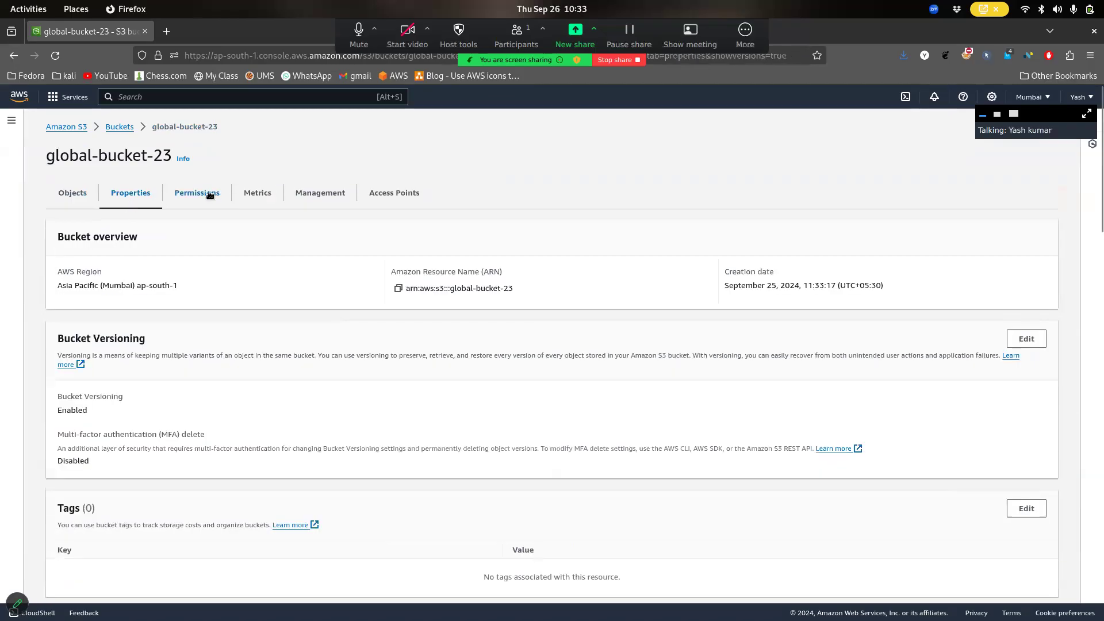
{"action": "left_click", "coordinate": [209, 194]}
{"action": "left_click", "coordinate": [139, 198]}
{"action": "left_click", "coordinate": [84, 199]}
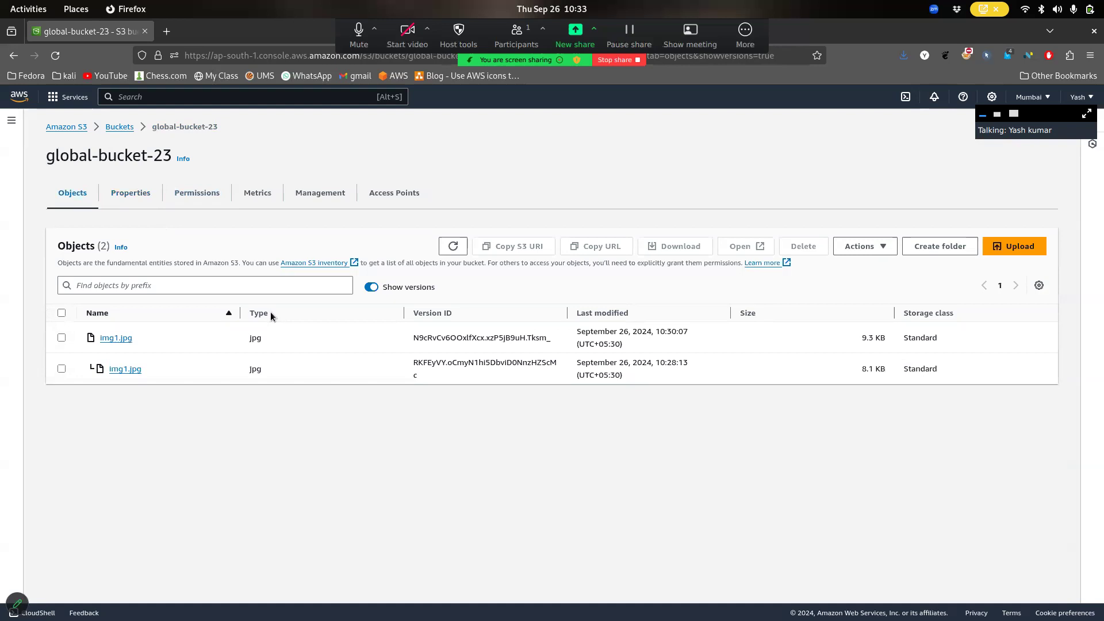
{"action": "left_click", "coordinate": [371, 287]}
Hide versions and delete the current 9.3 KB img1.jpg, typing 'delete' to confirm.
{"action": "left_click", "coordinate": [373, 287]}
{"action": "left_click", "coordinate": [373, 288]}
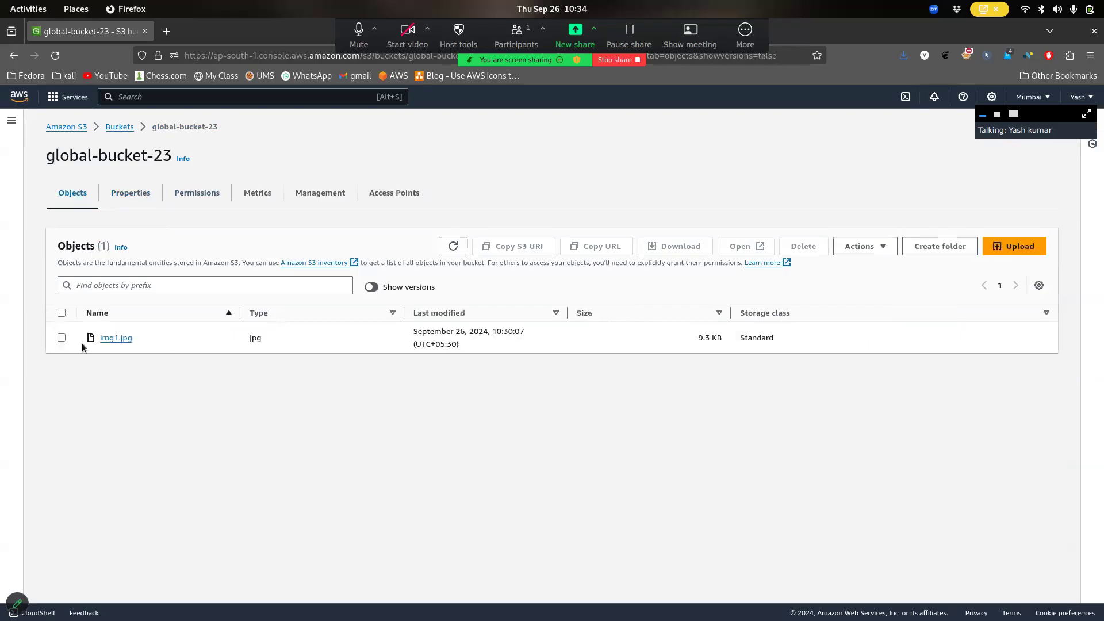
{"action": "left_click", "coordinate": [62, 338]}
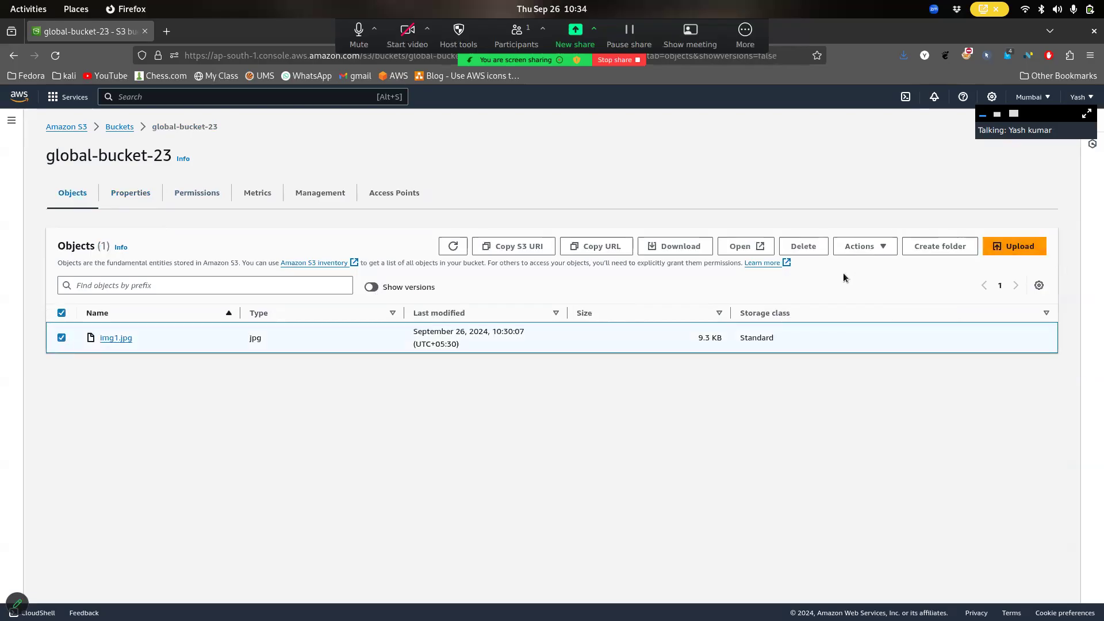
{"action": "left_click", "coordinate": [804, 246]}
{"action": "left_click", "coordinate": [189, 502]}
{"action": "type", "text": "delete"}
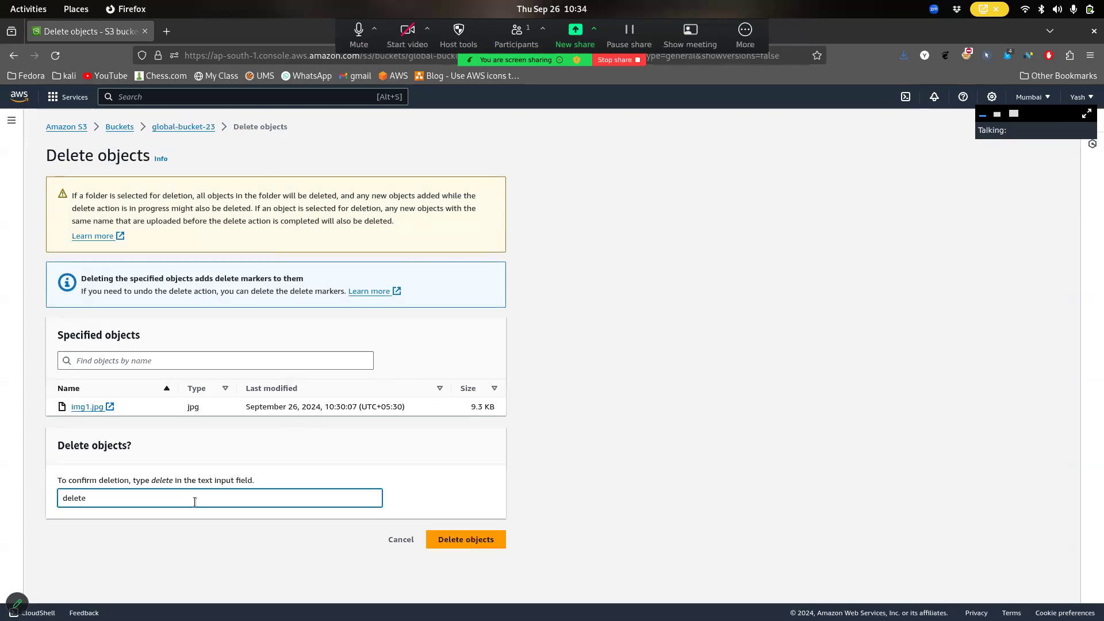
{"action": "left_click", "coordinate": [446, 542]}
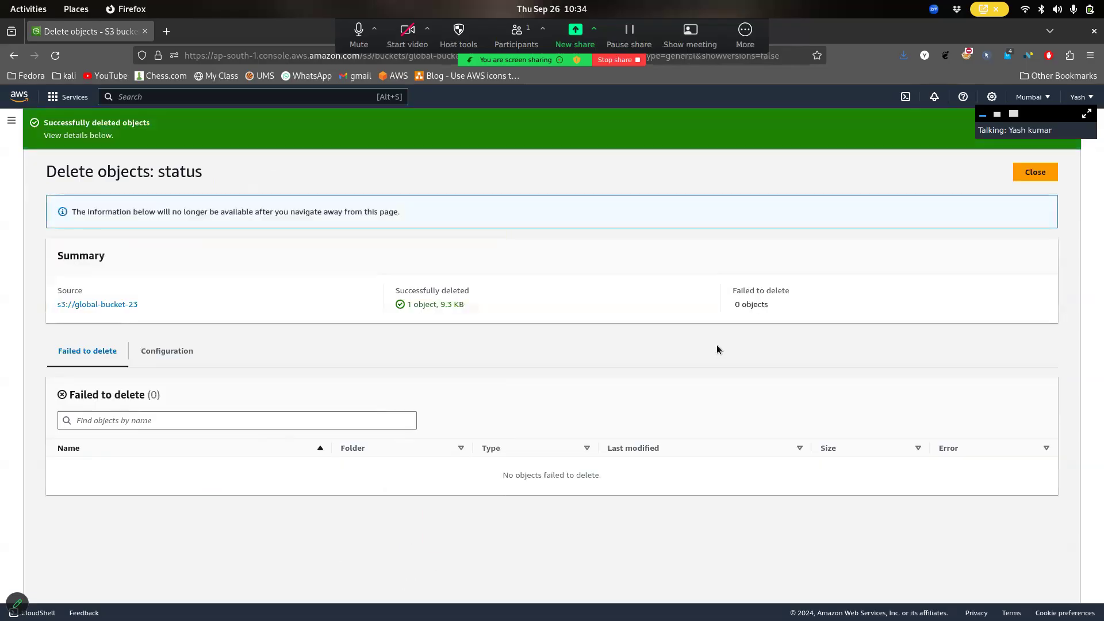
{"action": "left_click", "coordinate": [1029, 173]}
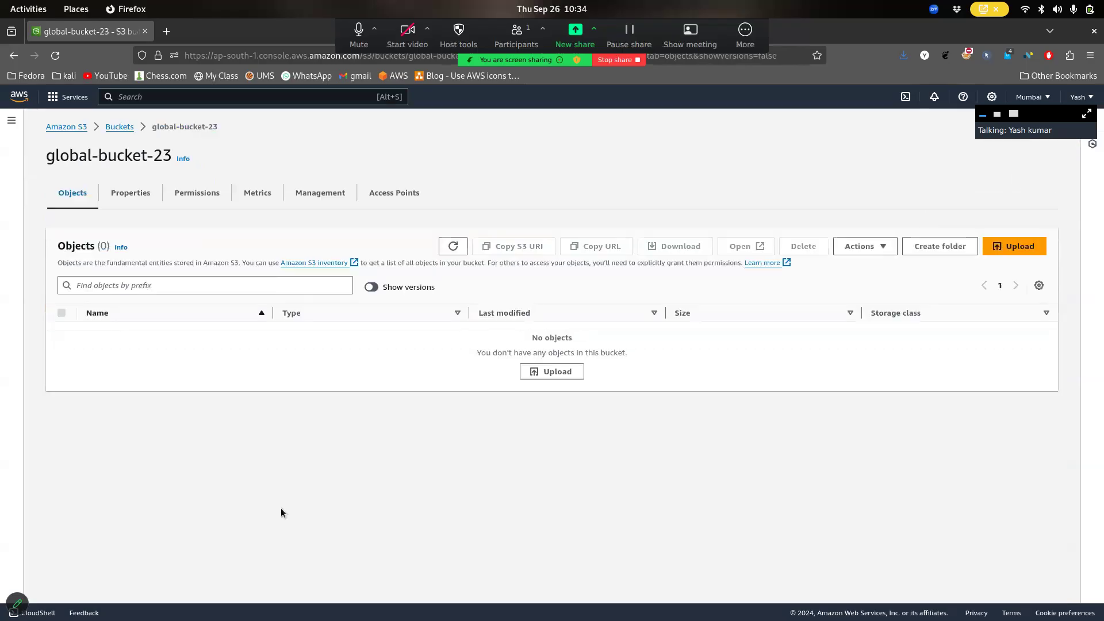
Permanently delete img1.jpg's delete marker, confirming with 'permanently delete', so its 9.3 KB and 8.1 KB versions return.
{"action": "left_click", "coordinate": [371, 287]}
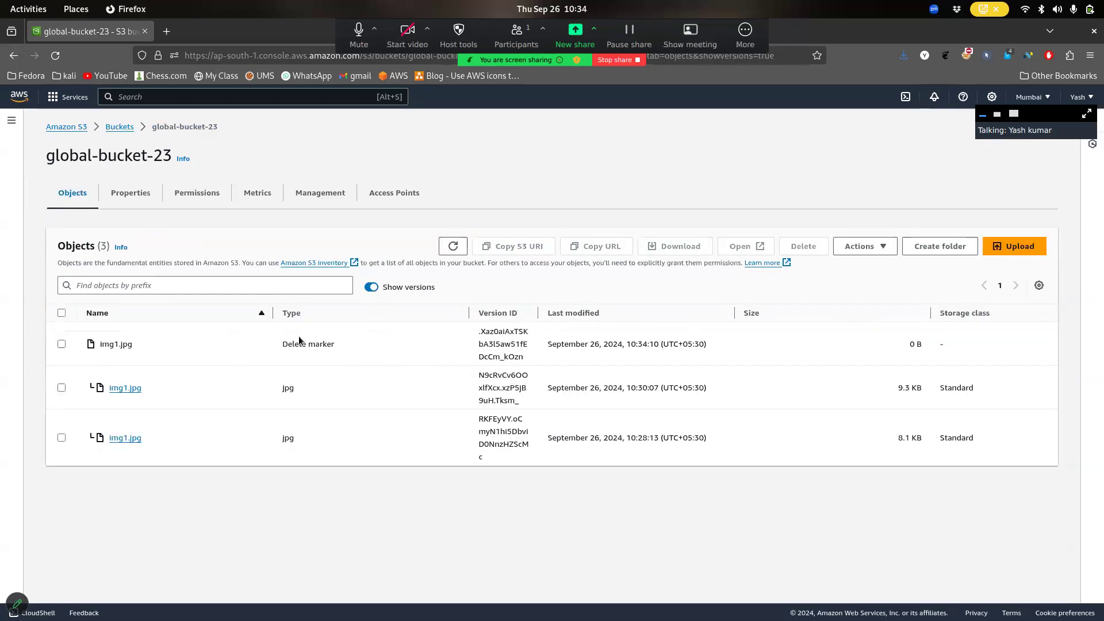
{"action": "left_click_drag", "start_coordinate": [287, 344], "coordinate": [352, 347]}
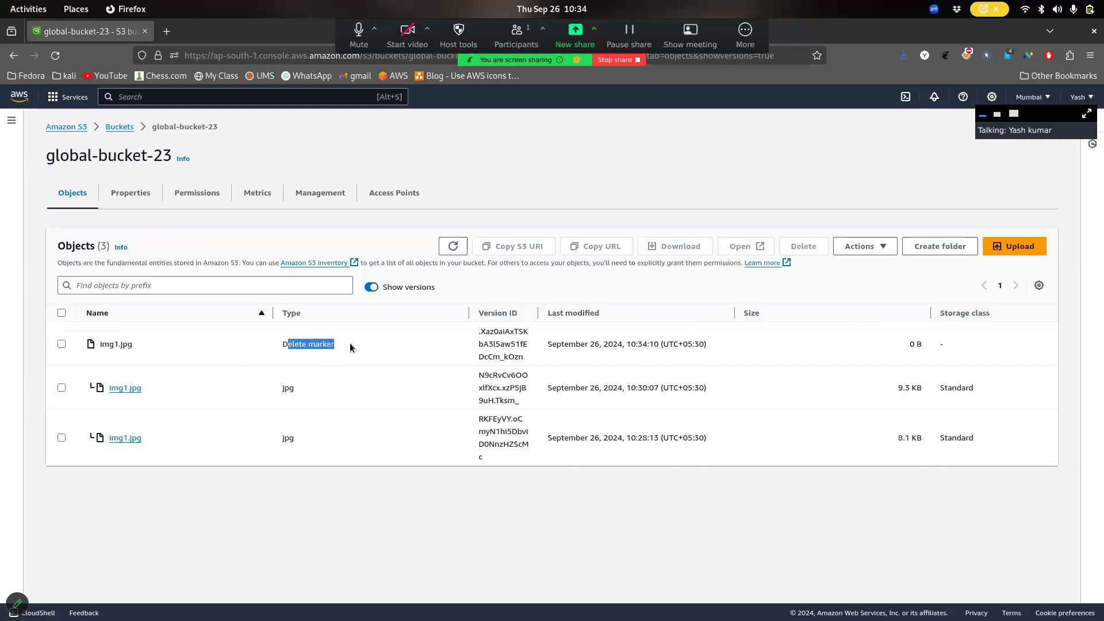
{"action": "left_click", "coordinate": [59, 348]}
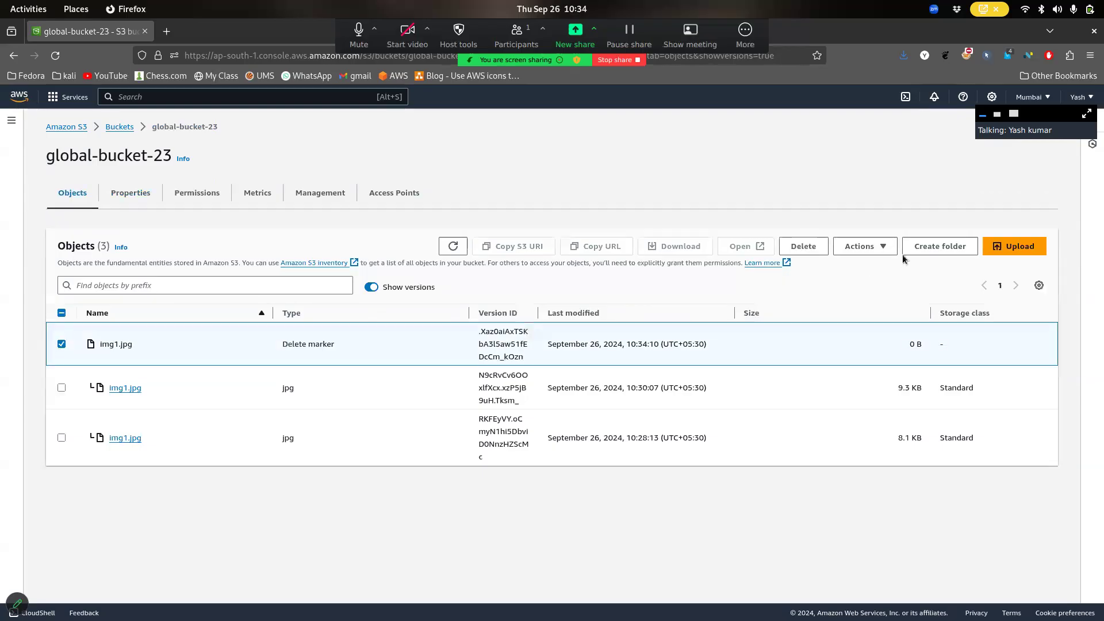
{"action": "left_click", "coordinate": [816, 248]}
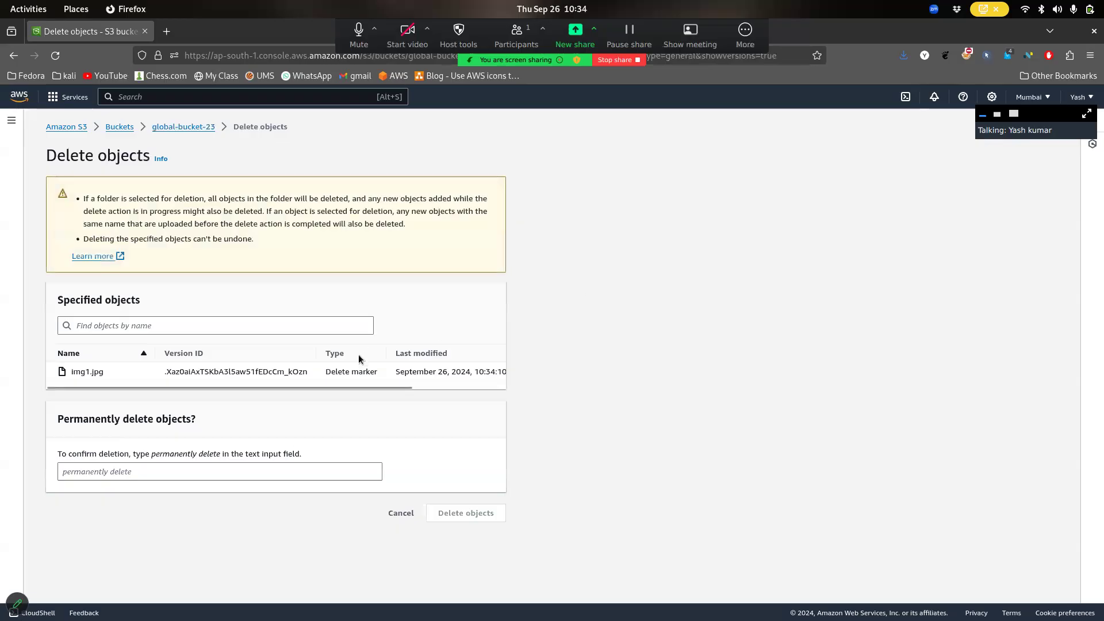
{"action": "left_click_drag", "start_coordinate": [222, 454], "coordinate": [183, 451]}
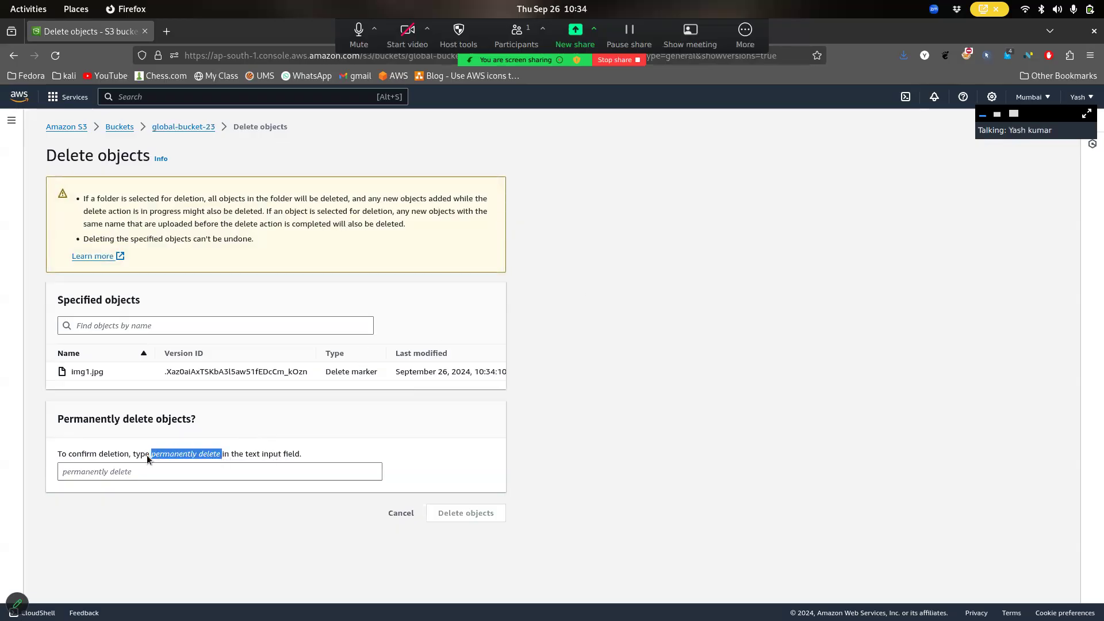
{"action": "key", "text": "ctrl+c"}
{"action": "left_click", "coordinate": [163, 475]}
{"action": "key", "text": "ctrl+v"}
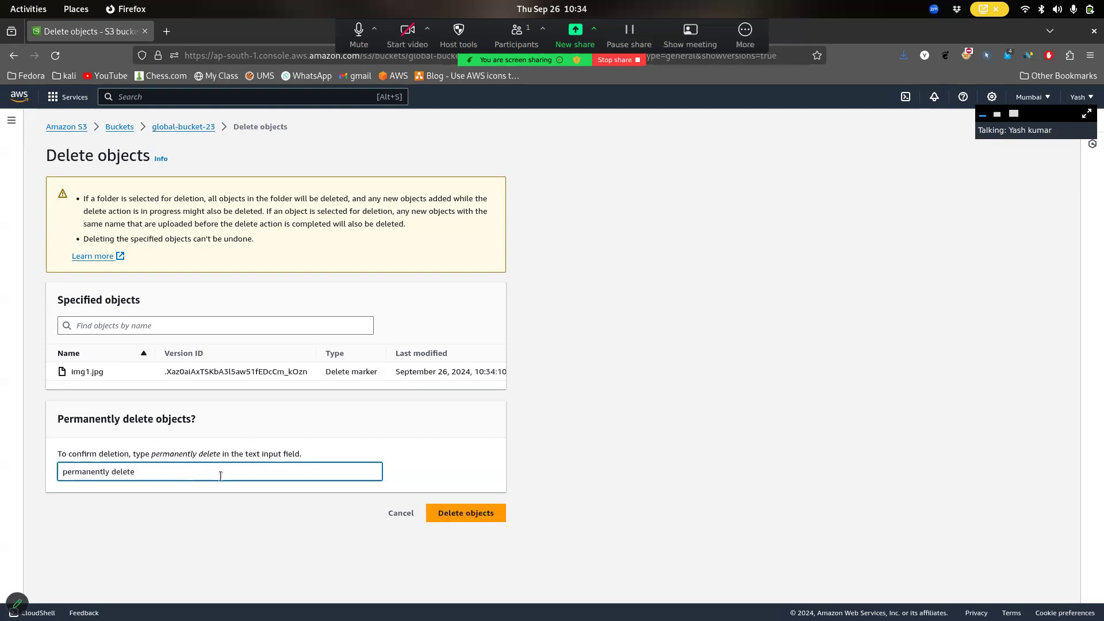
{"action": "left_click", "coordinate": [480, 507]}
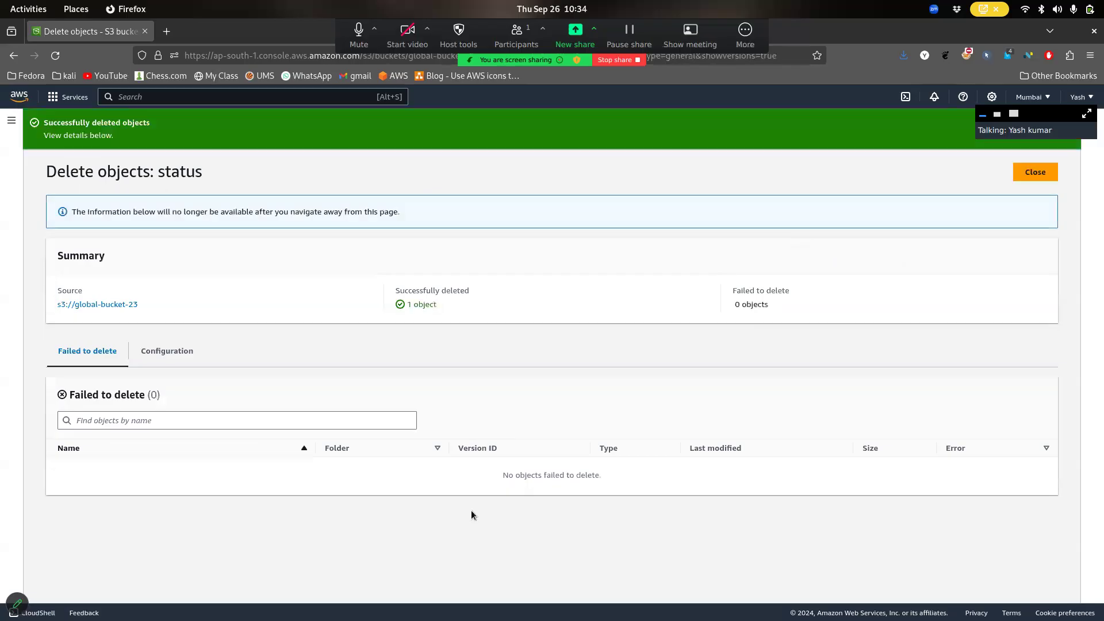
{"action": "left_click", "coordinate": [1035, 172]}
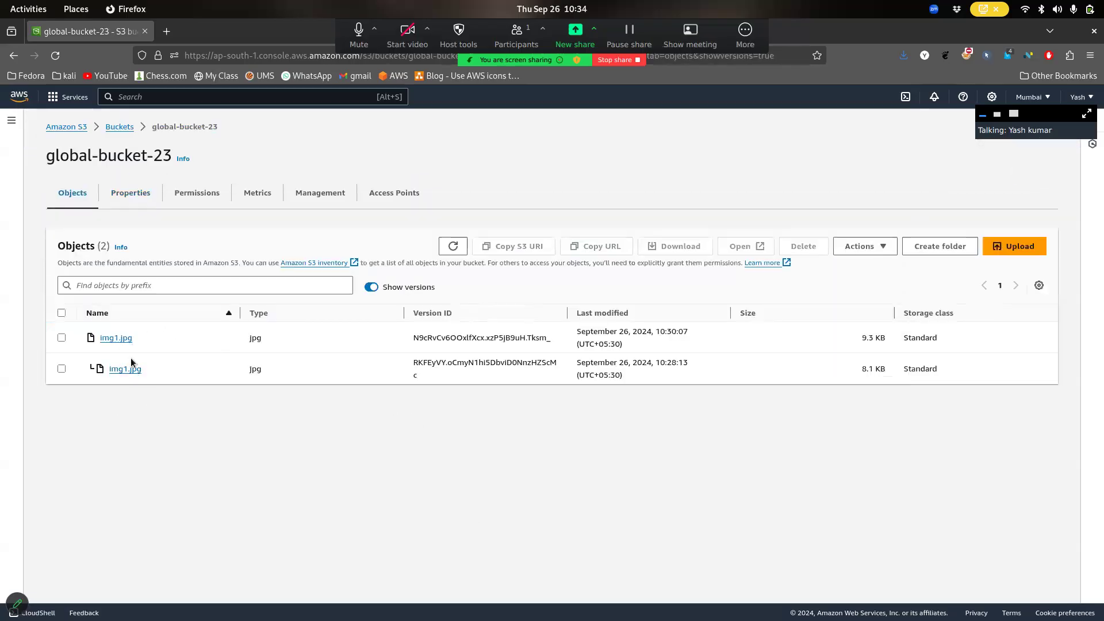
Hide object versions and open img1.jpg's details, previewing the image in a new tab.
{"action": "left_click", "coordinate": [371, 287]}
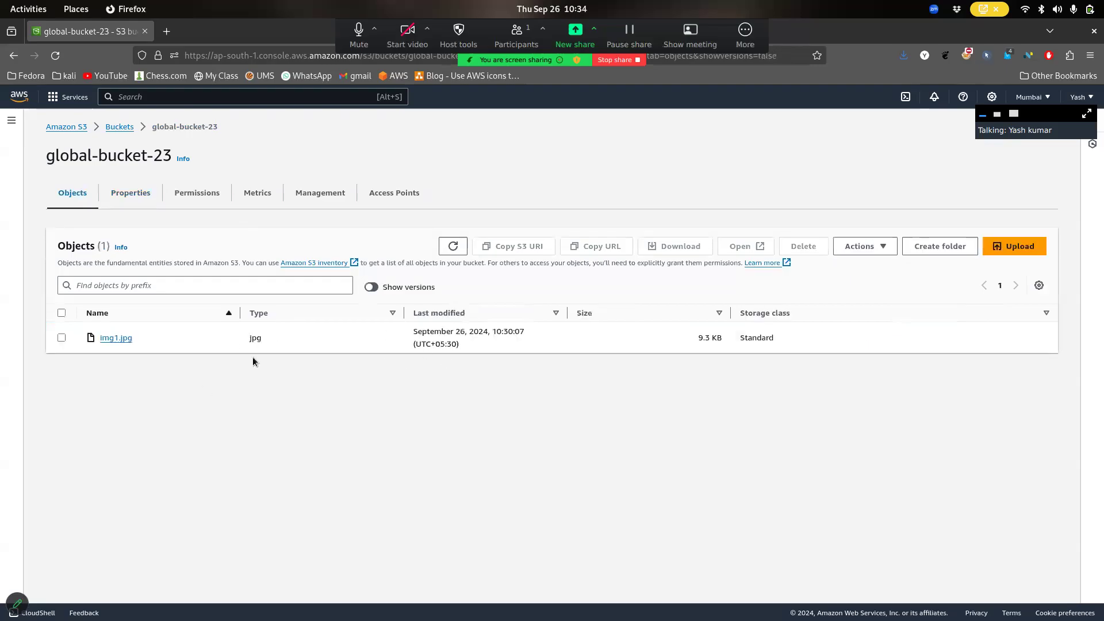
{"action": "left_click", "coordinate": [116, 339]}
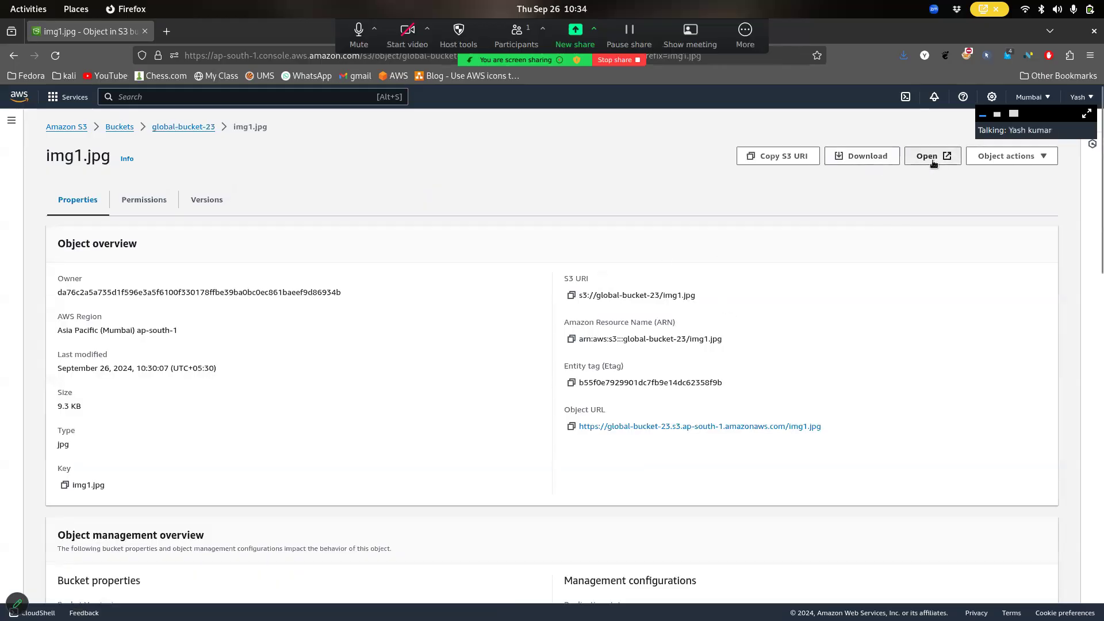
{"action": "left_click", "coordinate": [931, 157]}
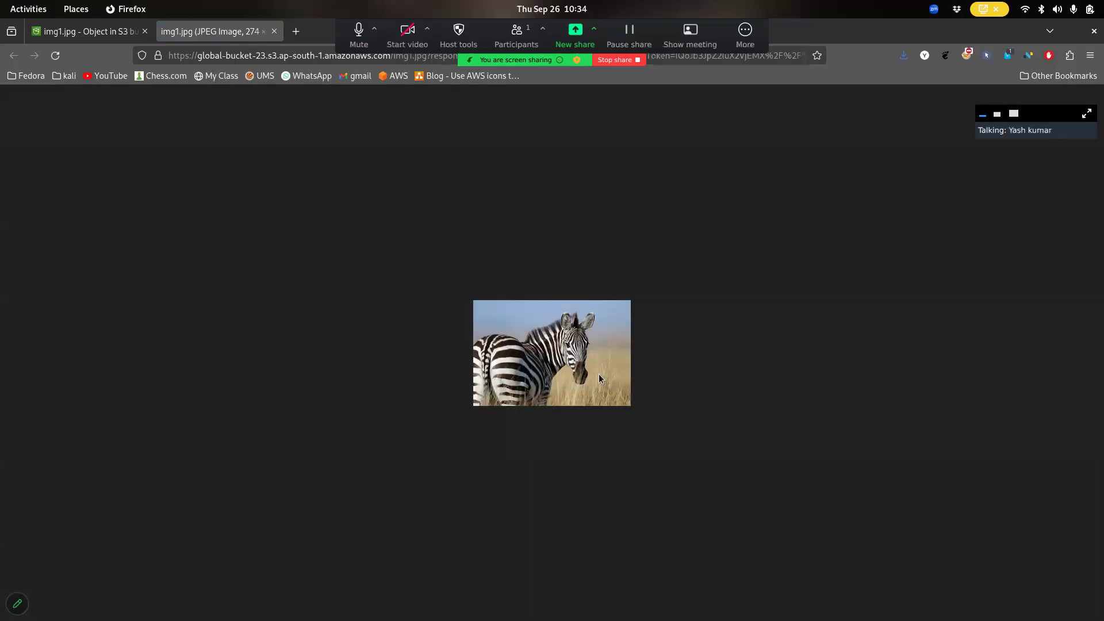
{"action": "key", "text": "ctrl+w"}
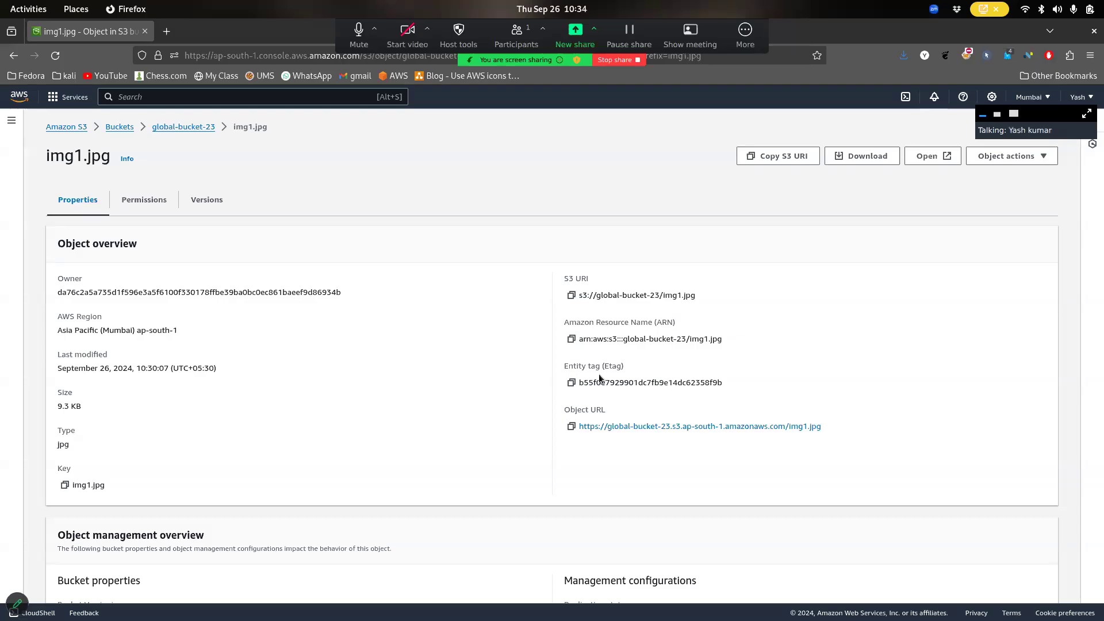
{"action": "scroll", "coordinate": [598, 375], "scroll_direction": "down", "scroll_amount": 5}
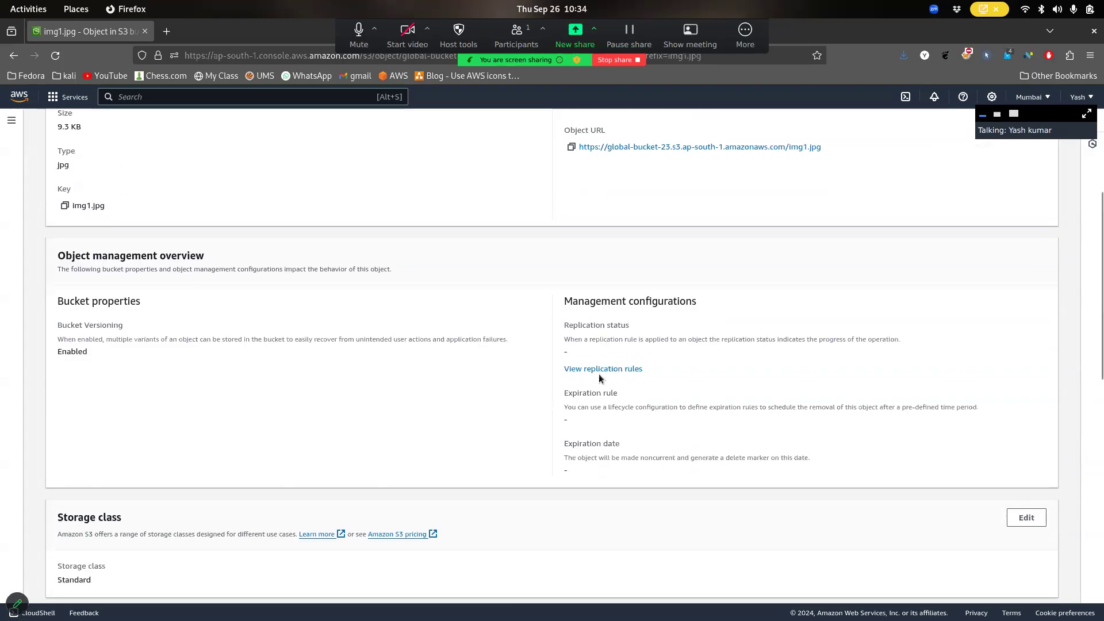
{"action": "scroll", "coordinate": [598, 374], "scroll_direction": "up", "scroll_amount": 5}
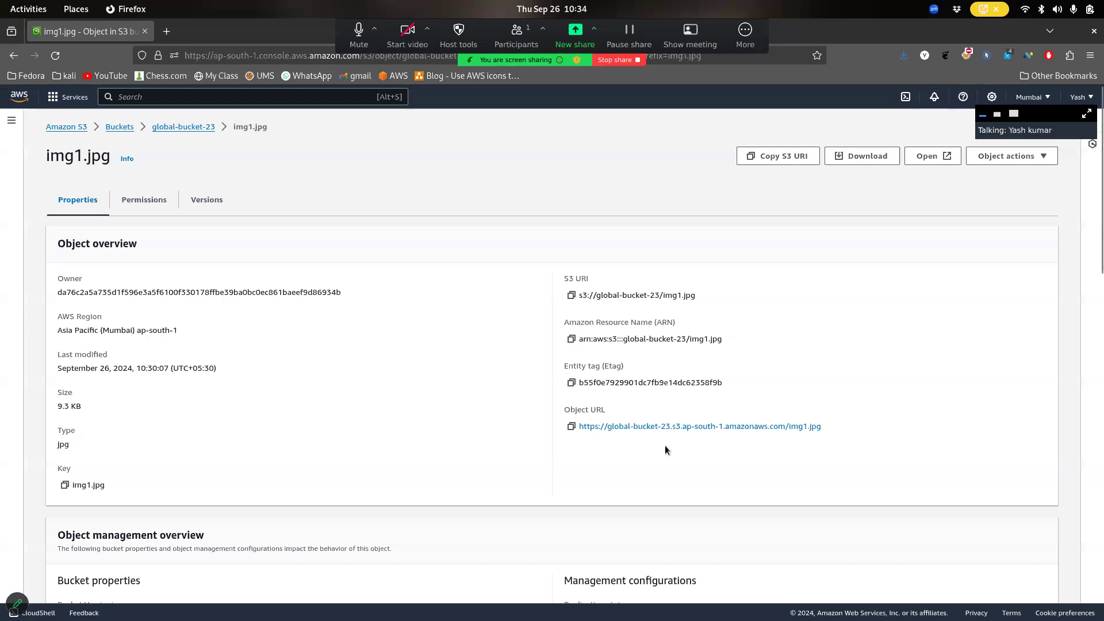
{"action": "left_click", "coordinate": [13, 55]}
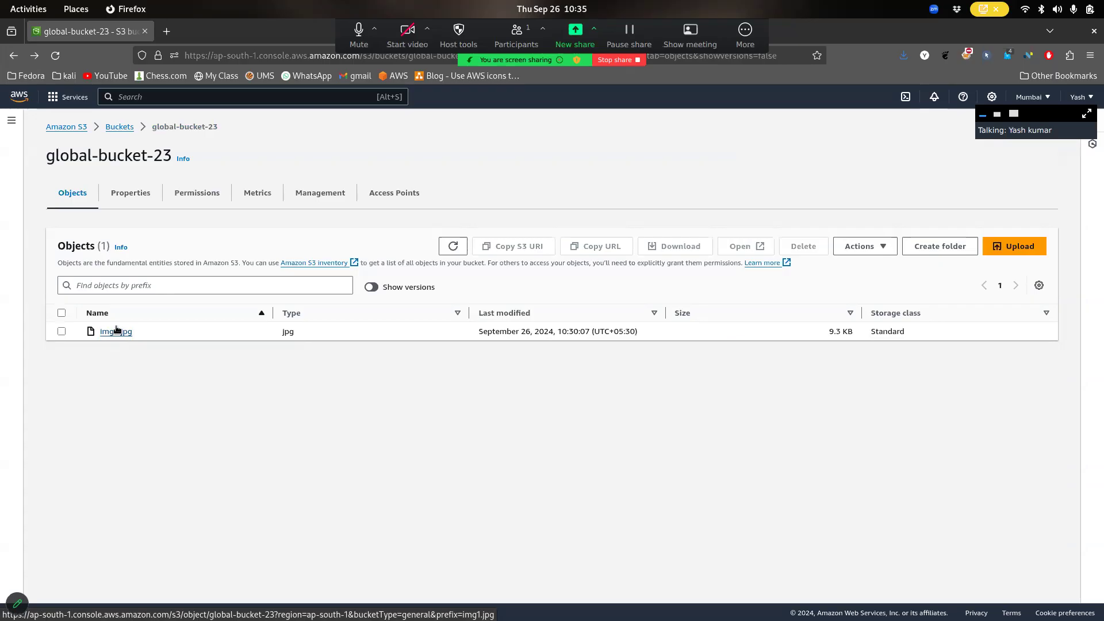
Load img1.jpg's object URL, which returns Access Denied, then view the object's Permissions.
{"action": "left_click", "coordinate": [116, 331]}
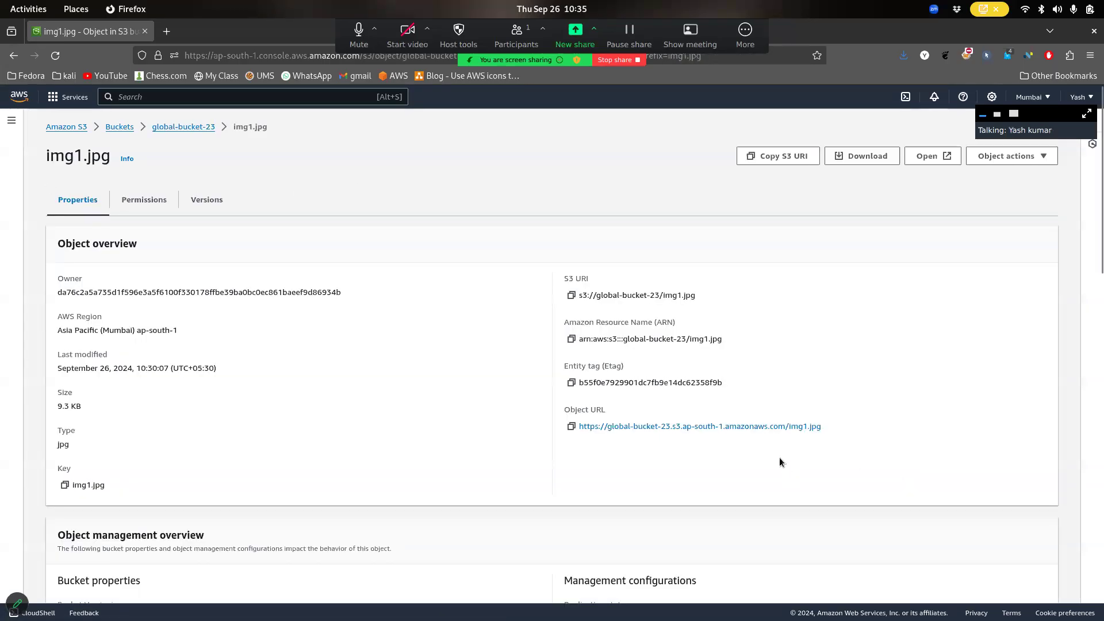
{"action": "left_click", "coordinate": [725, 426]}
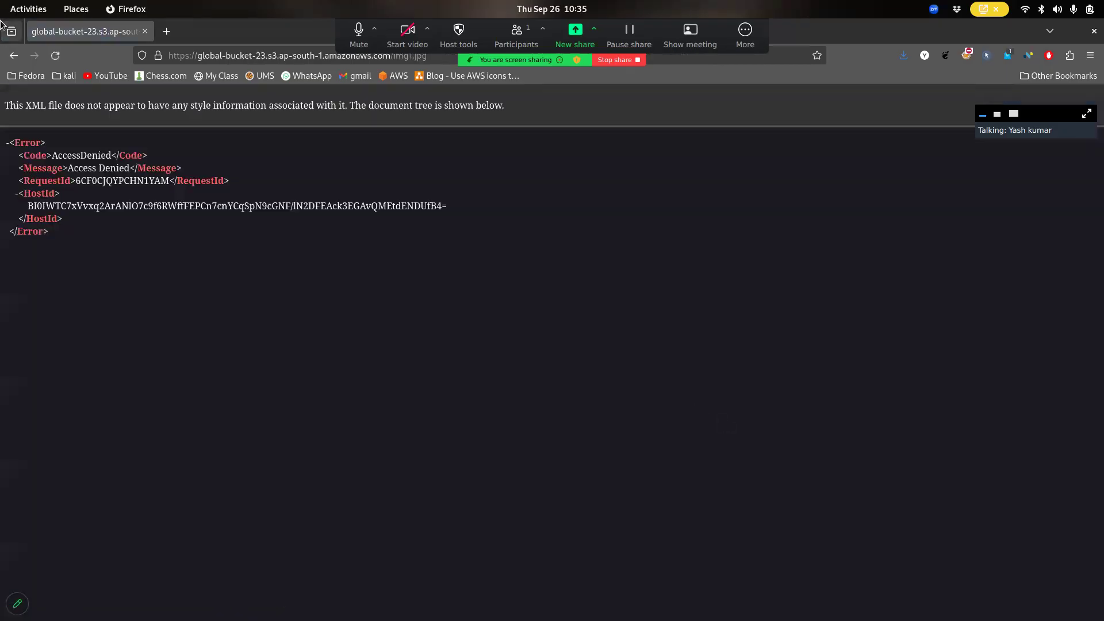
{"action": "left_click", "coordinate": [2, 60]}
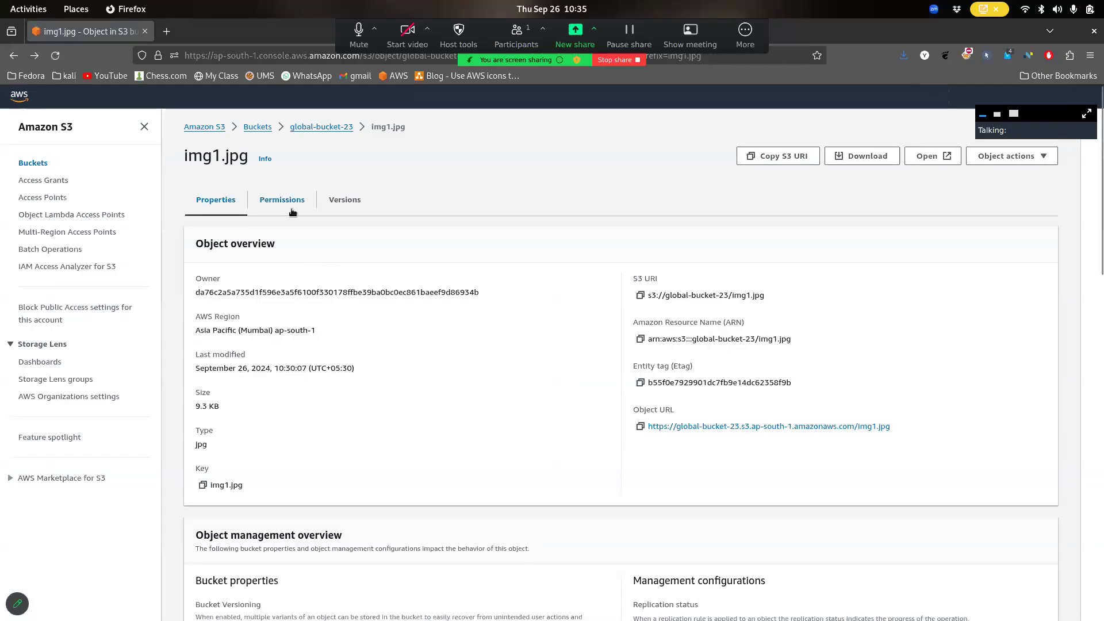
{"action": "left_click", "coordinate": [291, 210]}
Save global-bucket-23's Block public access settings with every box unchecked, confirming with 'confirm'.
{"action": "left_click", "coordinate": [349, 127]}
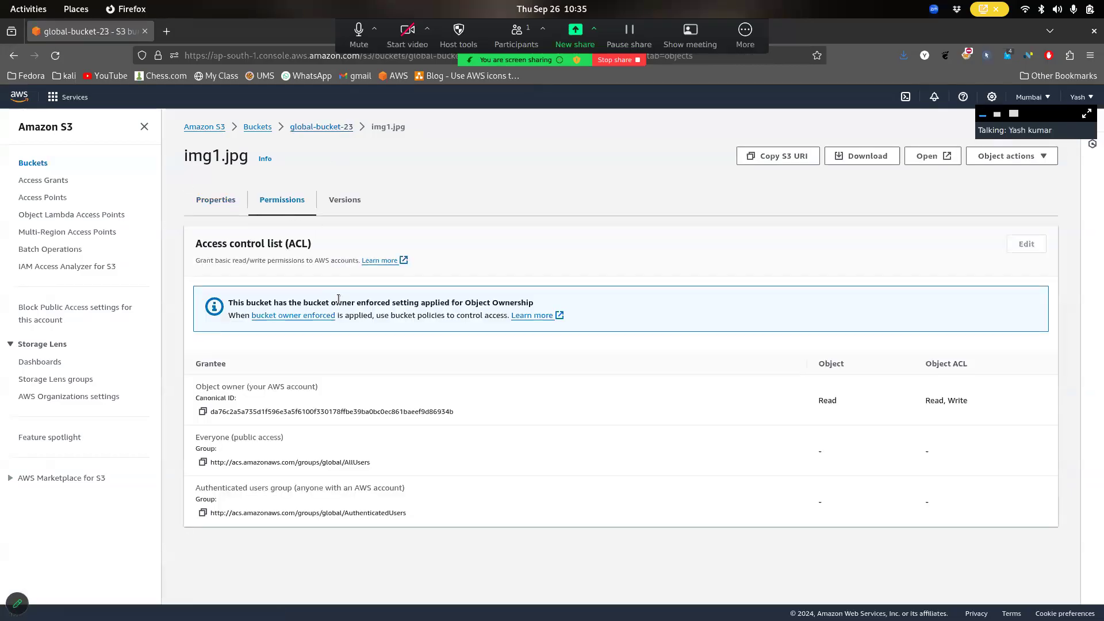
{"action": "left_click", "coordinate": [343, 195]}
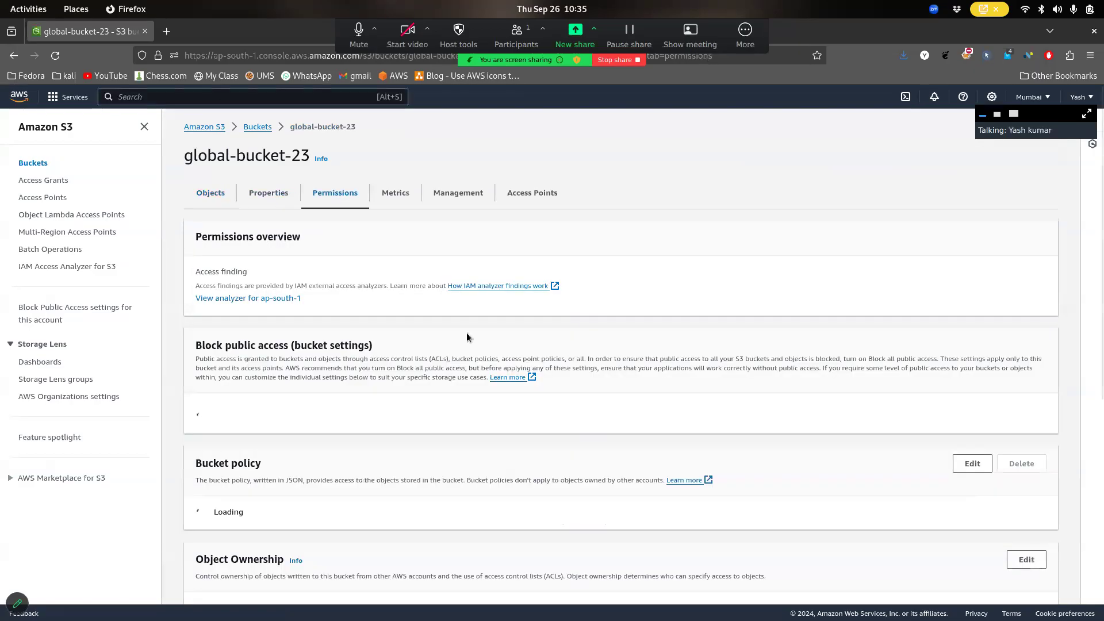
{"action": "scroll", "coordinate": [467, 333], "scroll_direction": "down", "scroll_amount": 3}
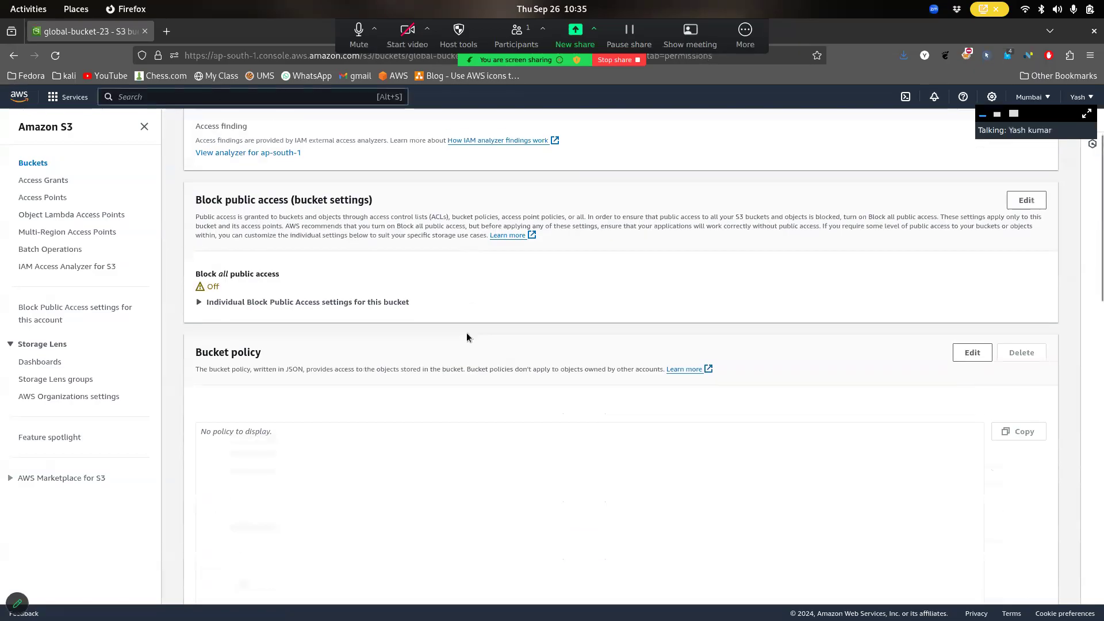
{"action": "left_click", "coordinate": [1027, 201]}
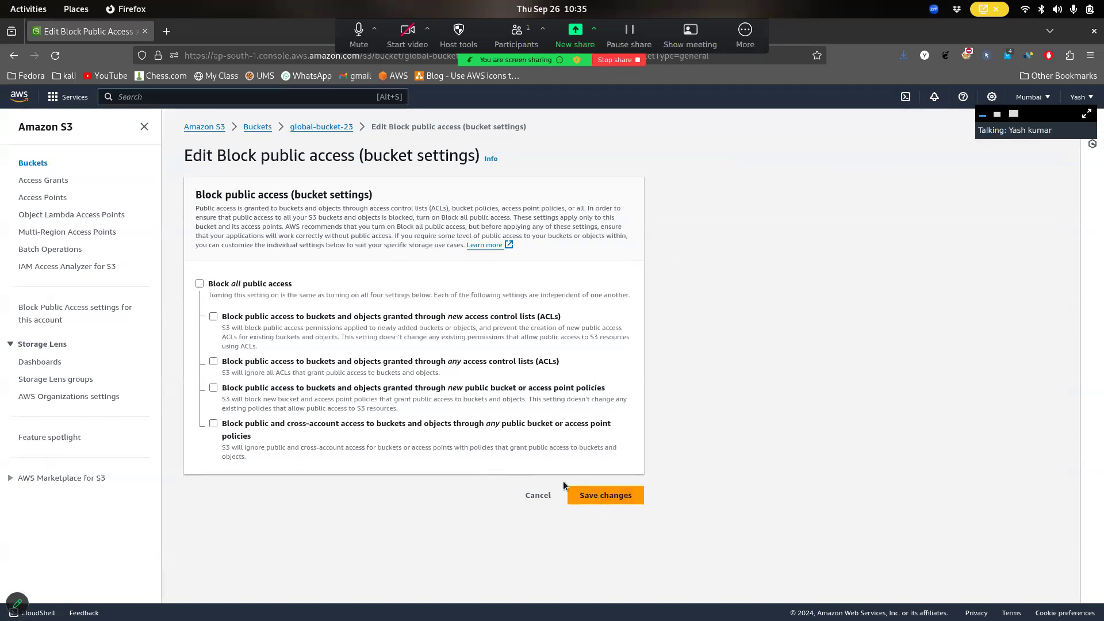
{"action": "left_click", "coordinate": [199, 285]}
{"action": "left_click", "coordinate": [200, 284]}
{"action": "left_click", "coordinate": [608, 495]}
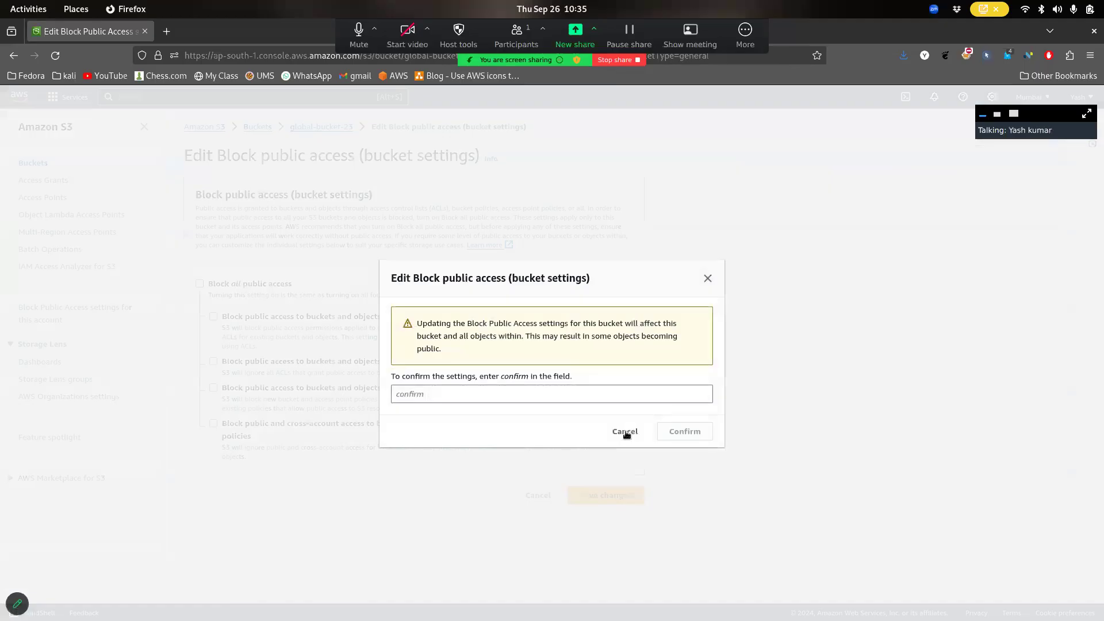
{"action": "left_click", "coordinate": [592, 395]}
{"action": "type", "text": "confirm"}
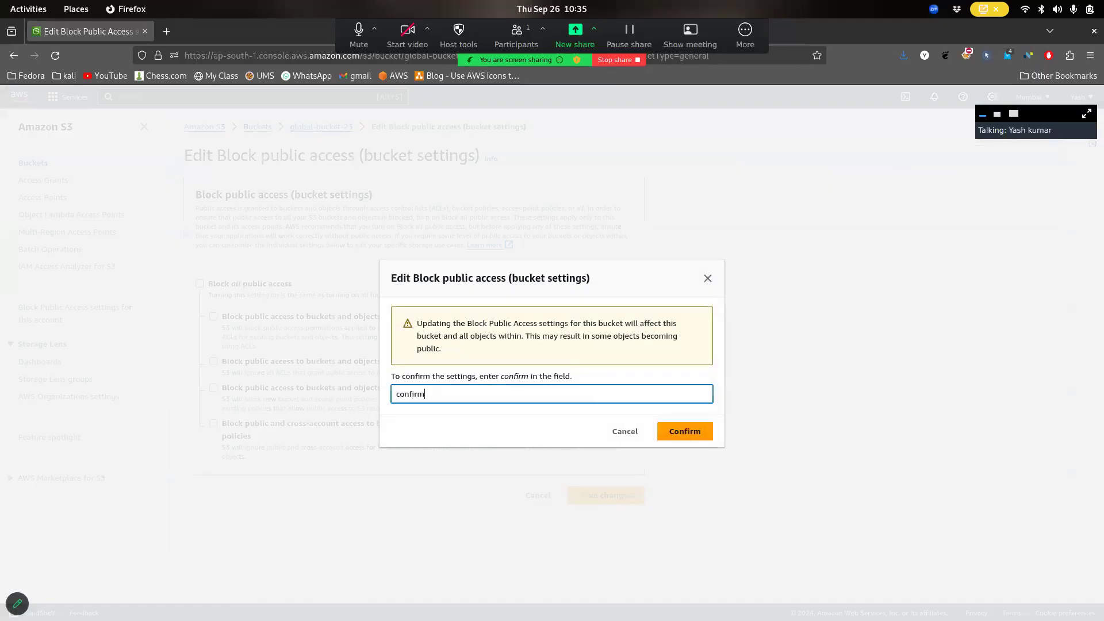
{"action": "left_click", "coordinate": [703, 431]}
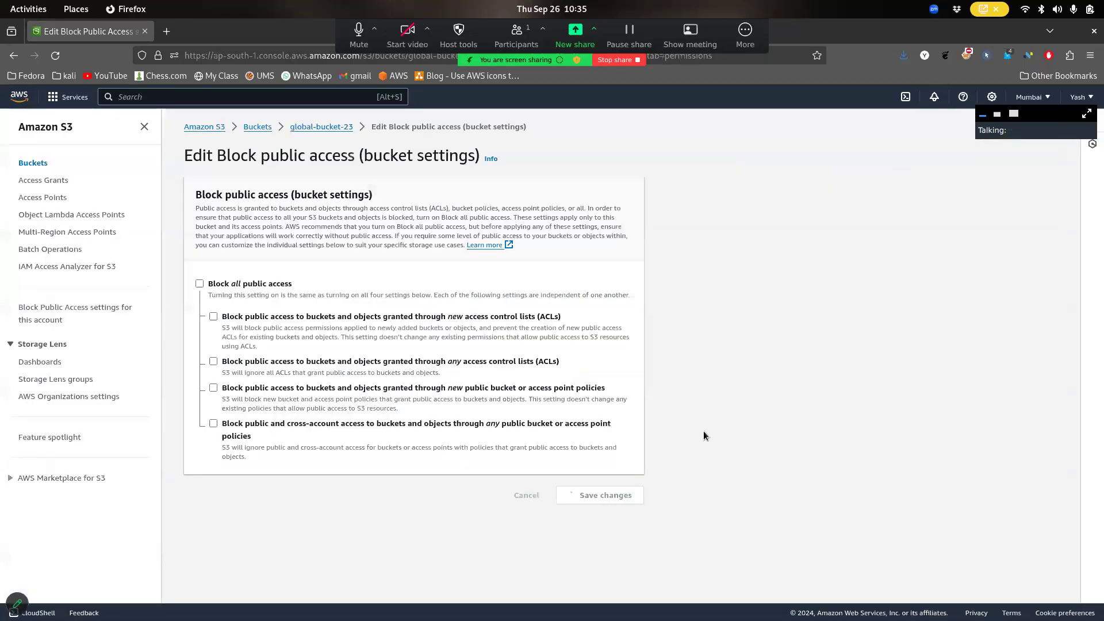
Open the empty bucket policy editor and launch the AWS Policy Generator.
{"action": "scroll", "coordinate": [703, 430], "scroll_direction": "down", "scroll_amount": 5}
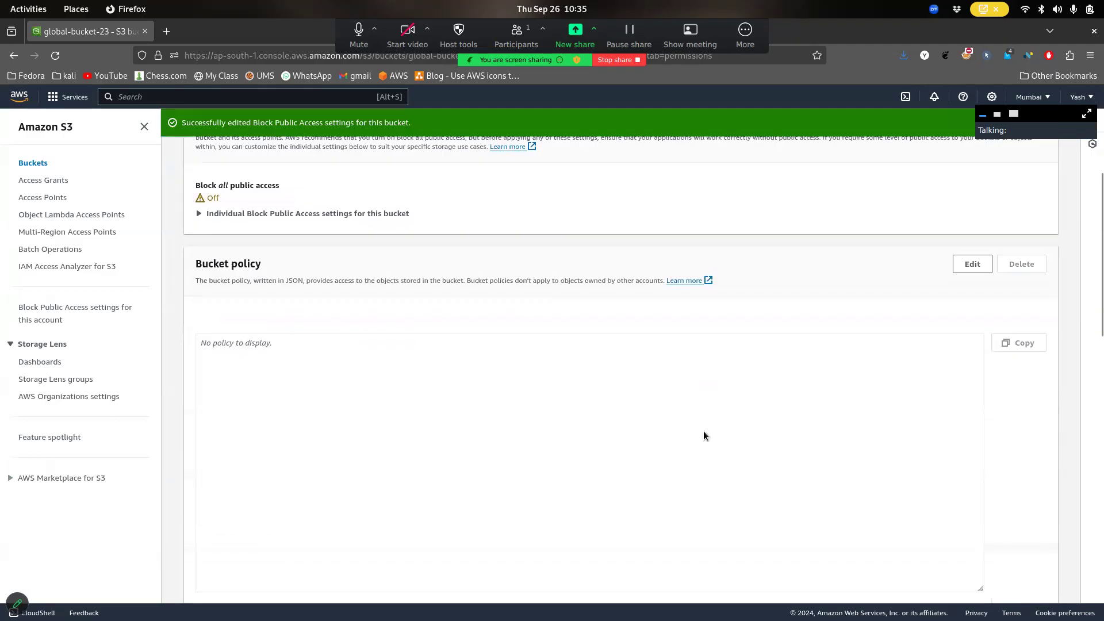
{"action": "left_click", "coordinate": [972, 259]}
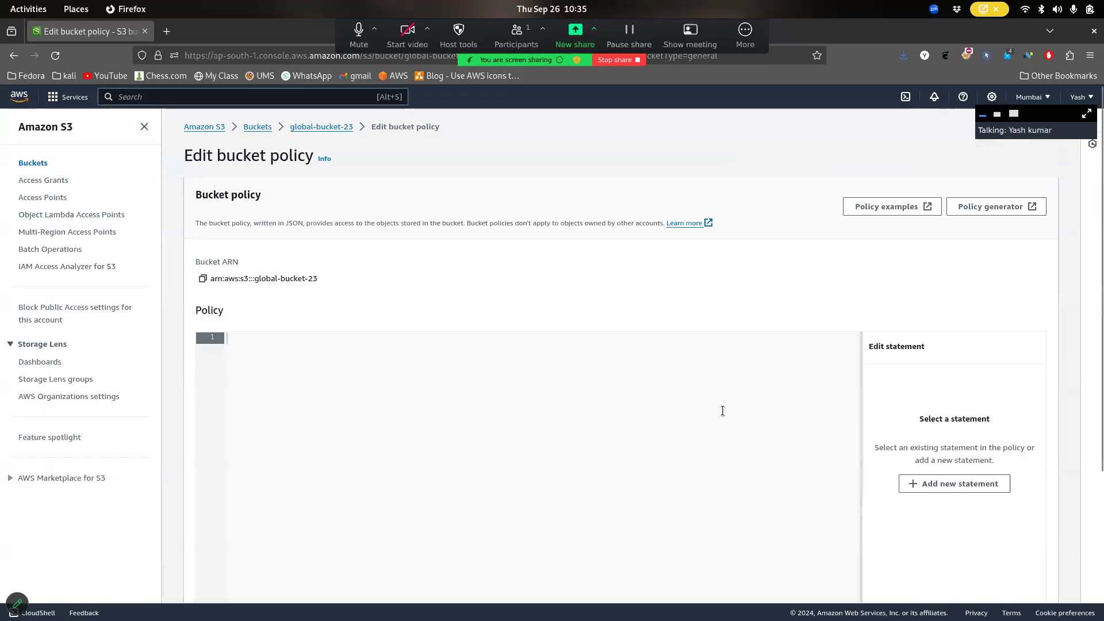
{"action": "scroll", "coordinate": [707, 412], "scroll_direction": "down", "scroll_amount": 3}
{"action": "scroll", "coordinate": [696, 413], "scroll_direction": "up", "scroll_amount": 3}
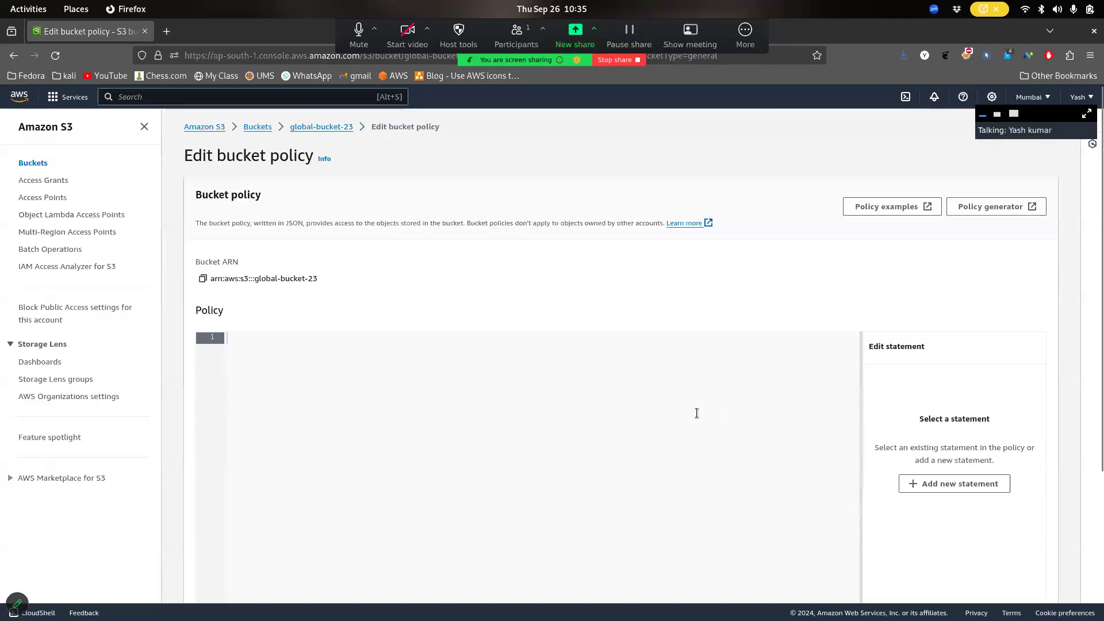
{"action": "left_click", "coordinate": [997, 207]}
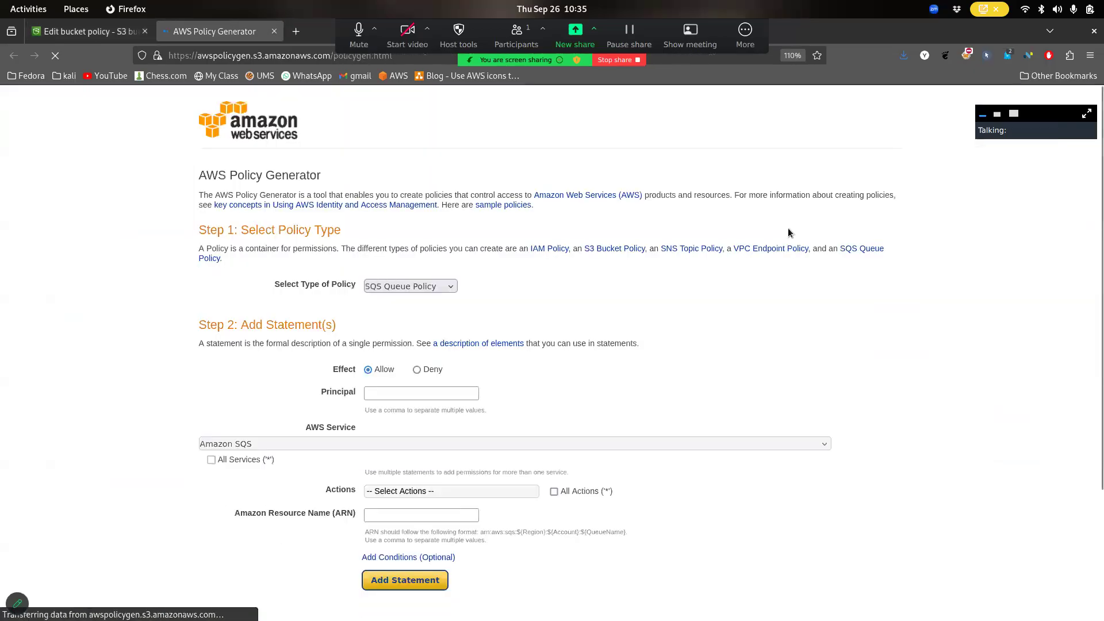
Set the policy type to S3 Bucket Policy, Principal to *, and choose the GetObject action.
{"action": "left_click", "coordinate": [427, 286]}
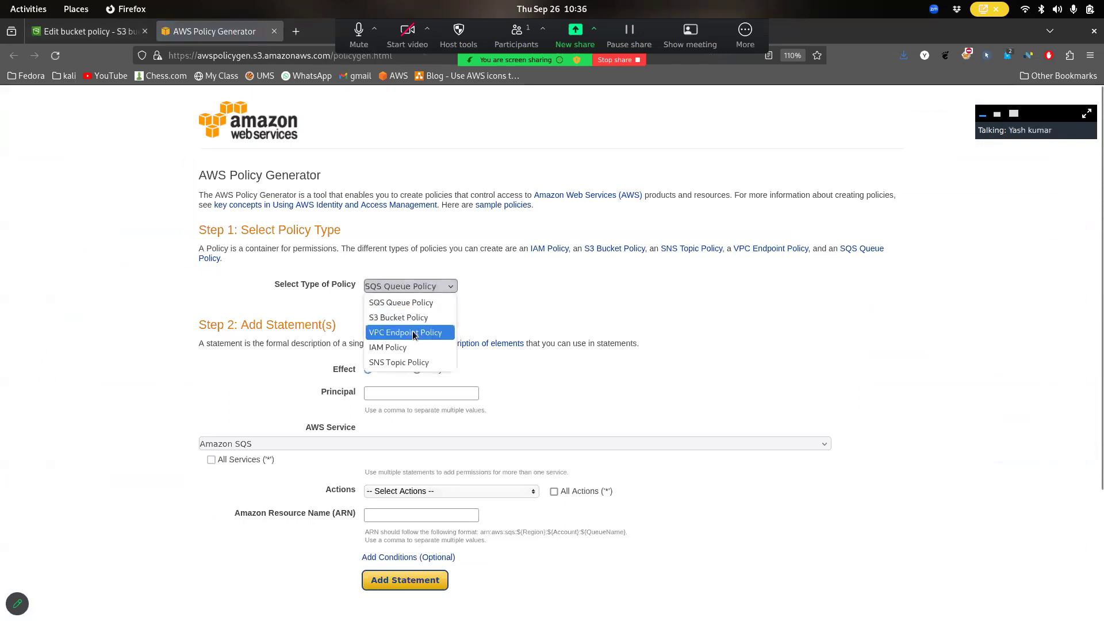
{"action": "left_click", "coordinate": [408, 319]}
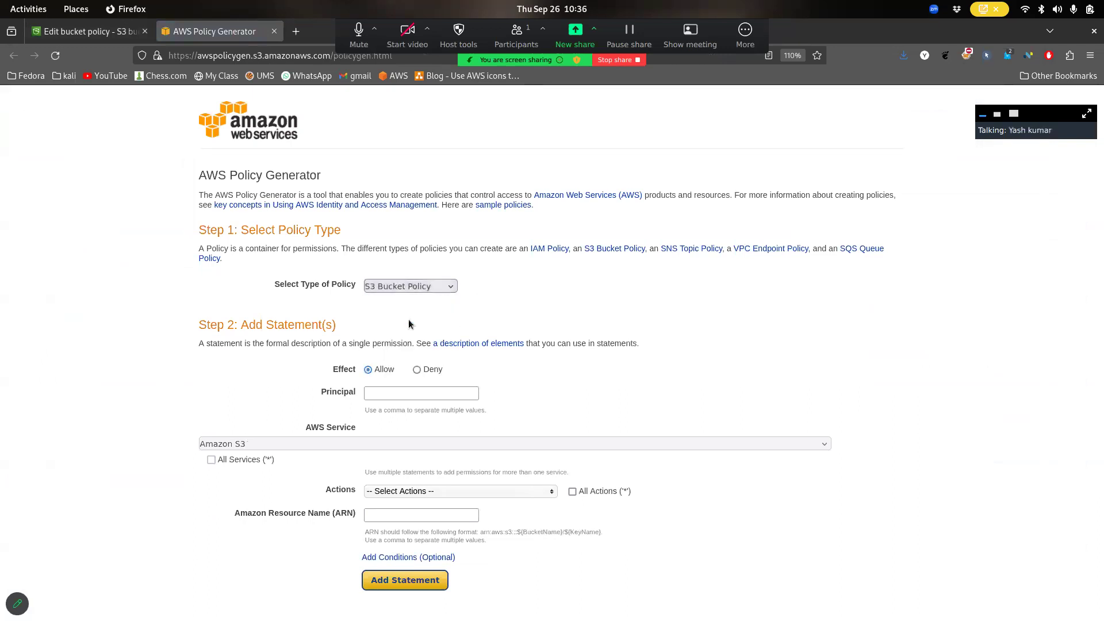
{"action": "left_click", "coordinate": [394, 393]}
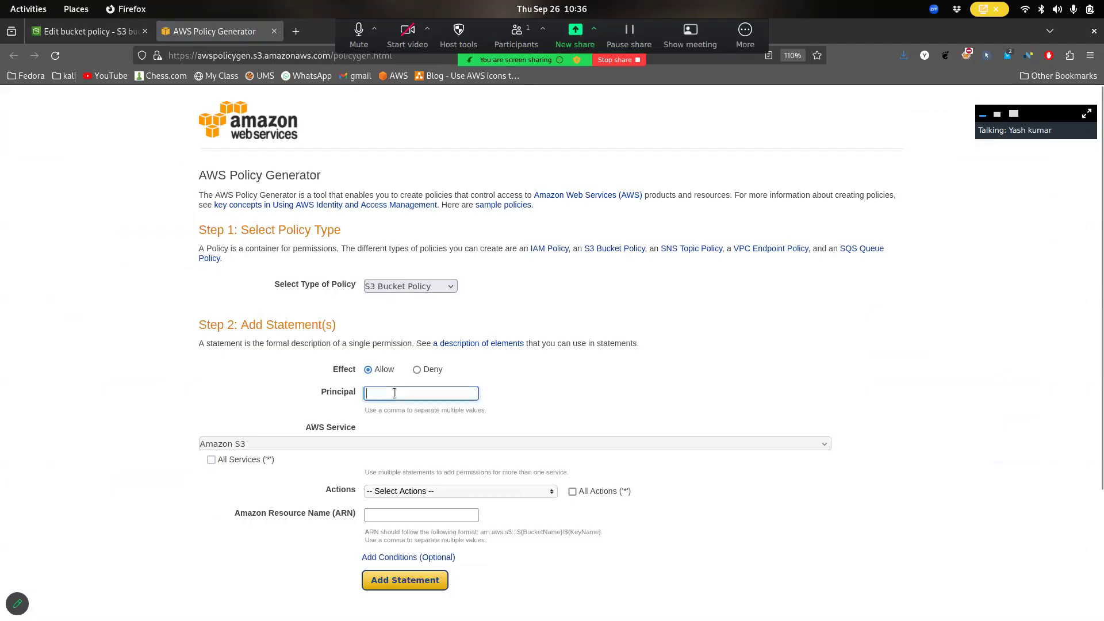
{"action": "type", "text": "*"}
{"action": "key", "text": "Return"}
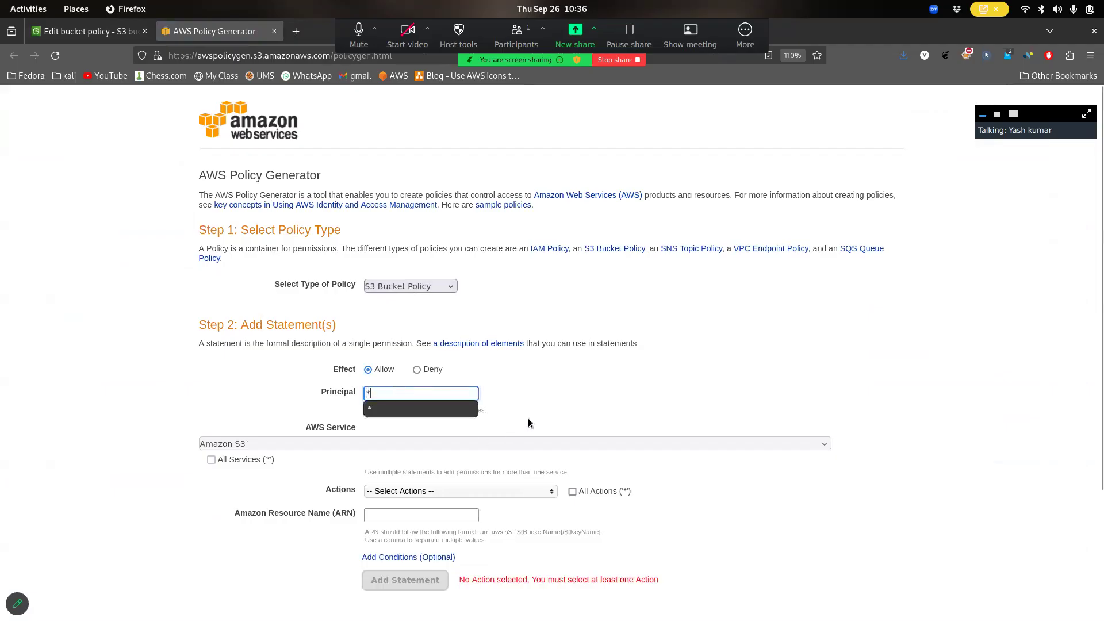
{"action": "scroll", "coordinate": [528, 418], "scroll_direction": "down", "scroll_amount": 5}
{"action": "left_click", "coordinate": [514, 334]}
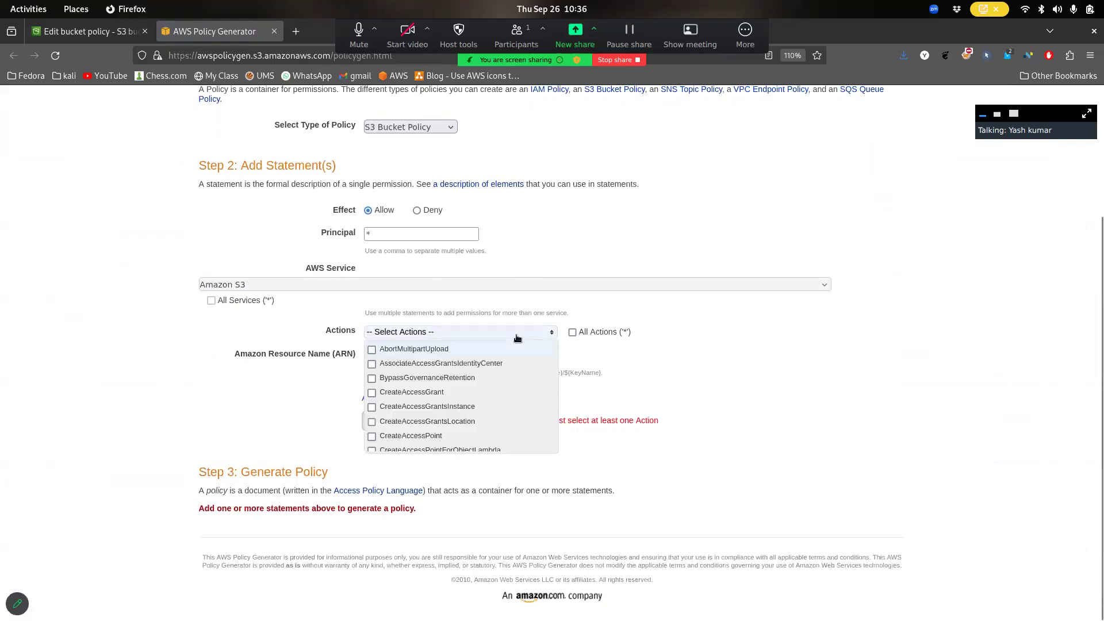
{"action": "scroll", "coordinate": [478, 426], "scroll_direction": "down", "scroll_amount": 2}
{"action": "scroll", "coordinate": [478, 426], "scroll_direction": "down", "scroll_amount": 15}
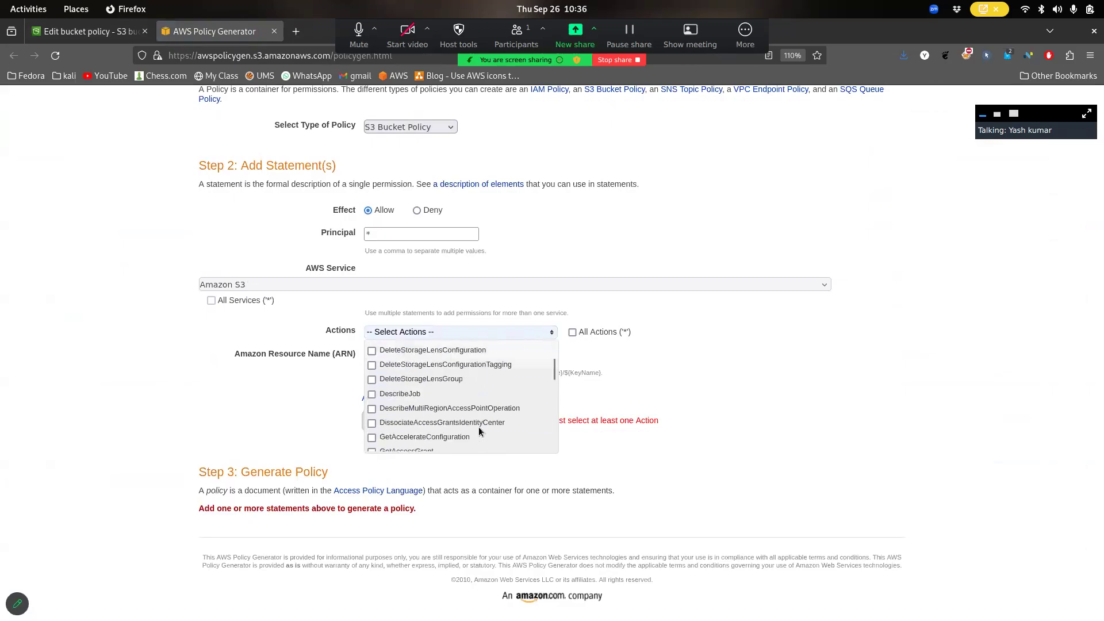
{"action": "scroll", "coordinate": [479, 432], "scroll_direction": "up", "scroll_amount": 1}
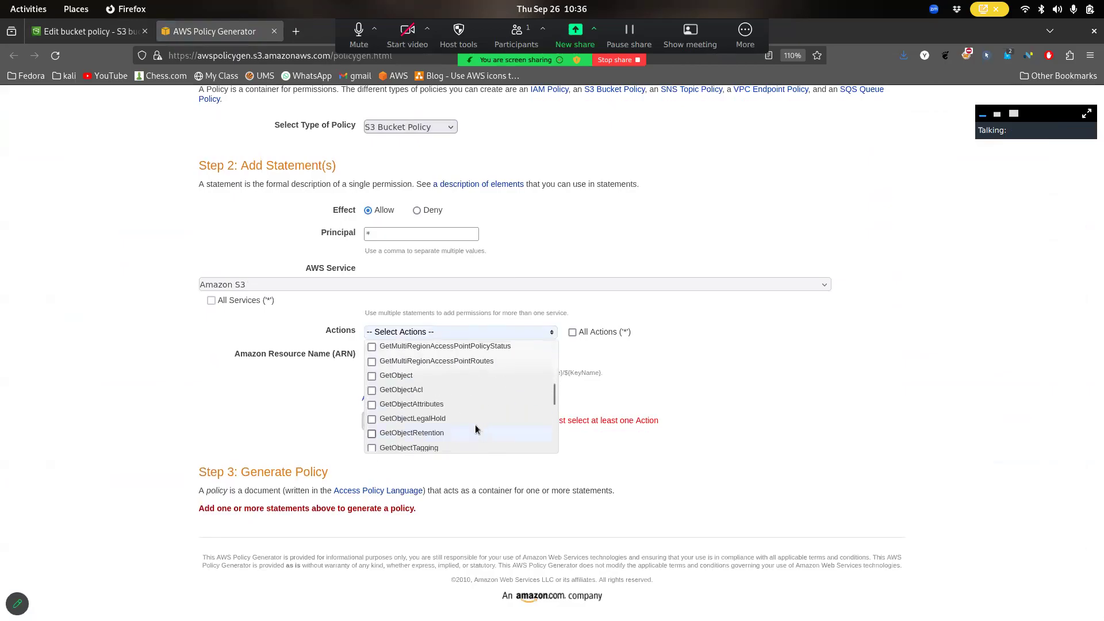
{"action": "left_click", "coordinate": [371, 377]}
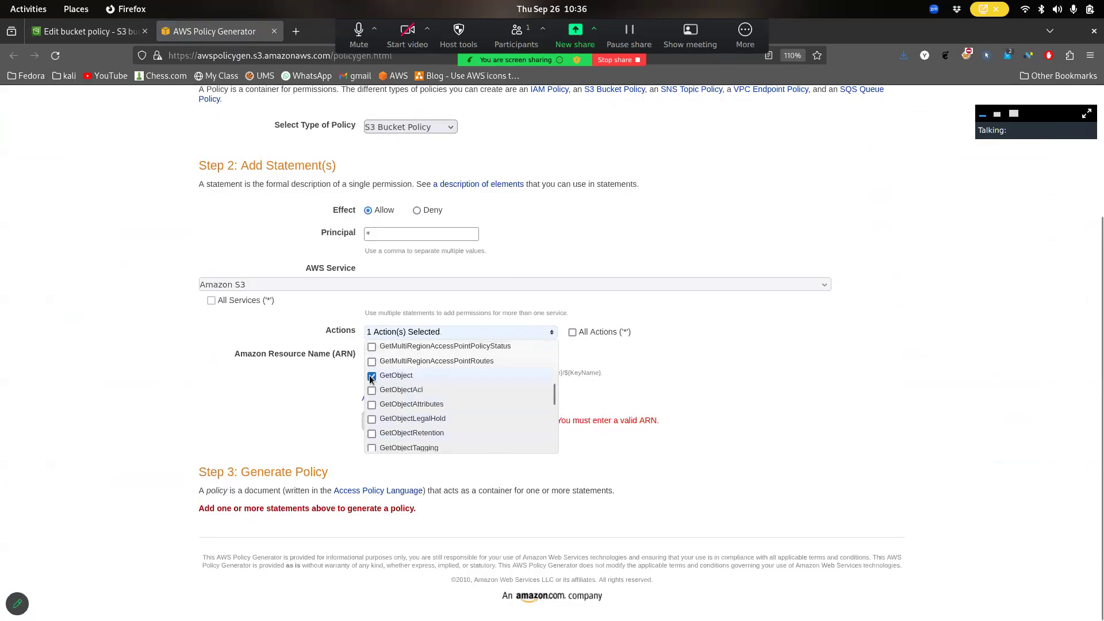
{"action": "left_click", "coordinate": [337, 378]}
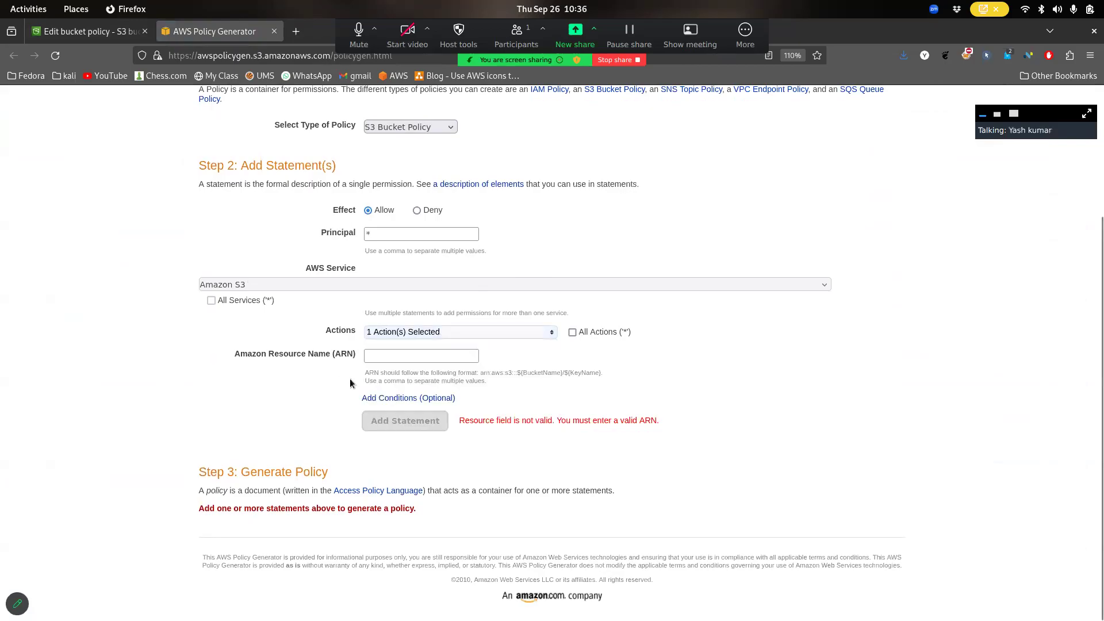
Paste global-bucket-23's ARN as the resource and add the Allow GetObject statement.
{"action": "left_click", "coordinate": [88, 42]}
{"action": "left_click", "coordinate": [203, 279]}
{"action": "left_click", "coordinate": [207, 31]}
{"action": "left_click", "coordinate": [398, 356]}
{"action": "key", "text": "ctrl+v"}
{"action": "left_click", "coordinate": [404, 421]}
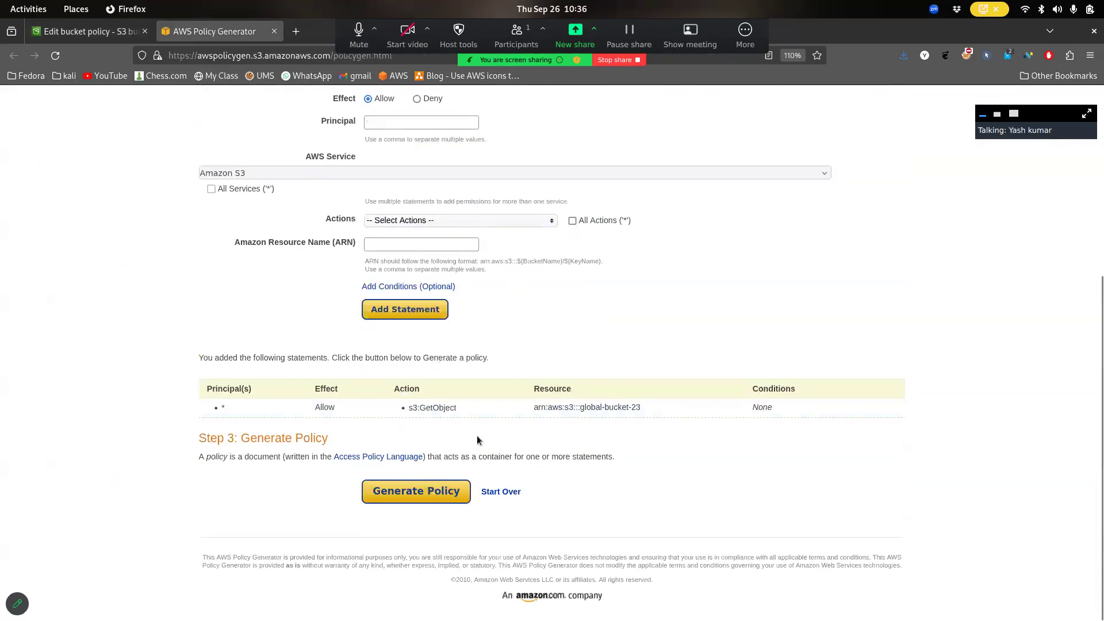
Generate the policy JSON and copy the whole document.
{"action": "left_click", "coordinate": [411, 498]}
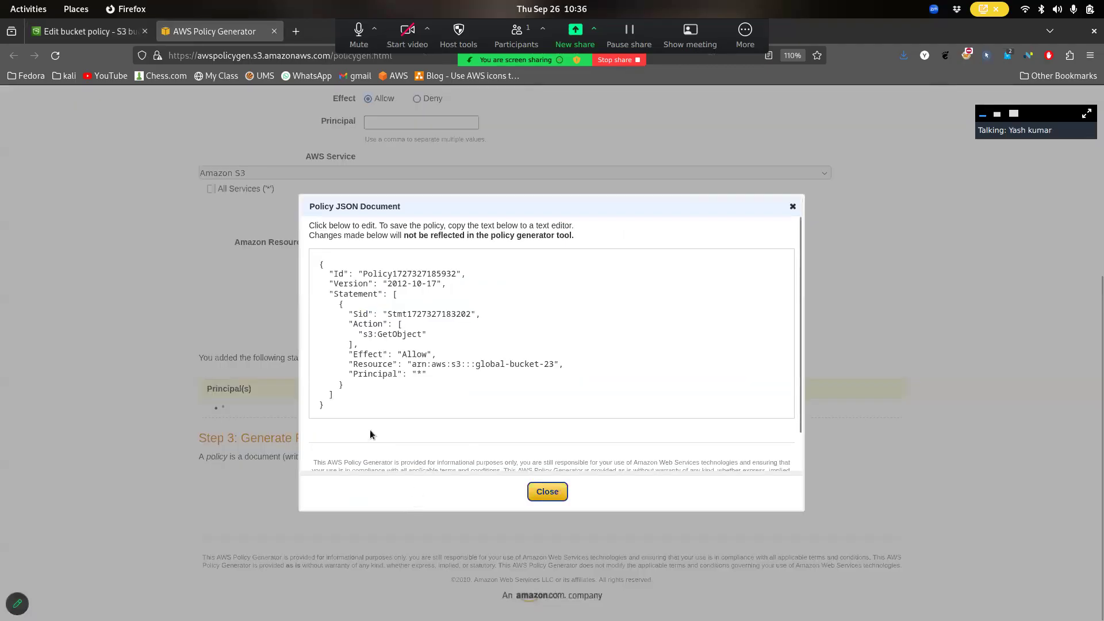
{"action": "left_click_drag", "start_coordinate": [328, 406], "coordinate": [322, 270]}
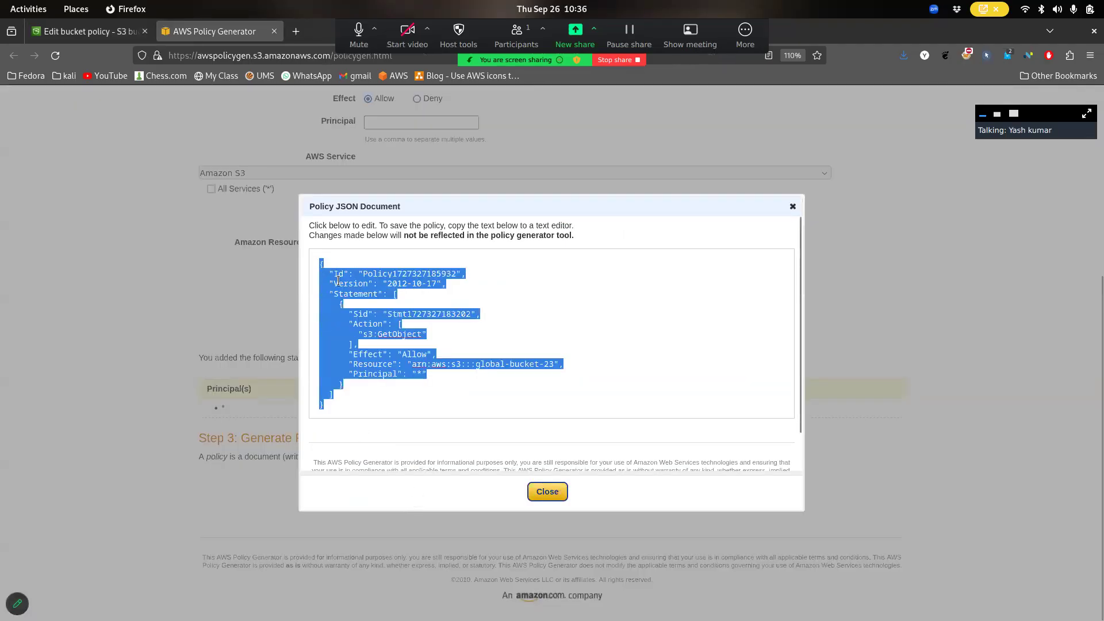
{"action": "right_click", "coordinate": [338, 280]}
{"action": "left_click", "coordinate": [360, 341]}
Paste the generated policy, change its Resource to arn:aws:s3:::global-bucket-23/*, and save it.
{"action": "left_click", "coordinate": [101, 35]}
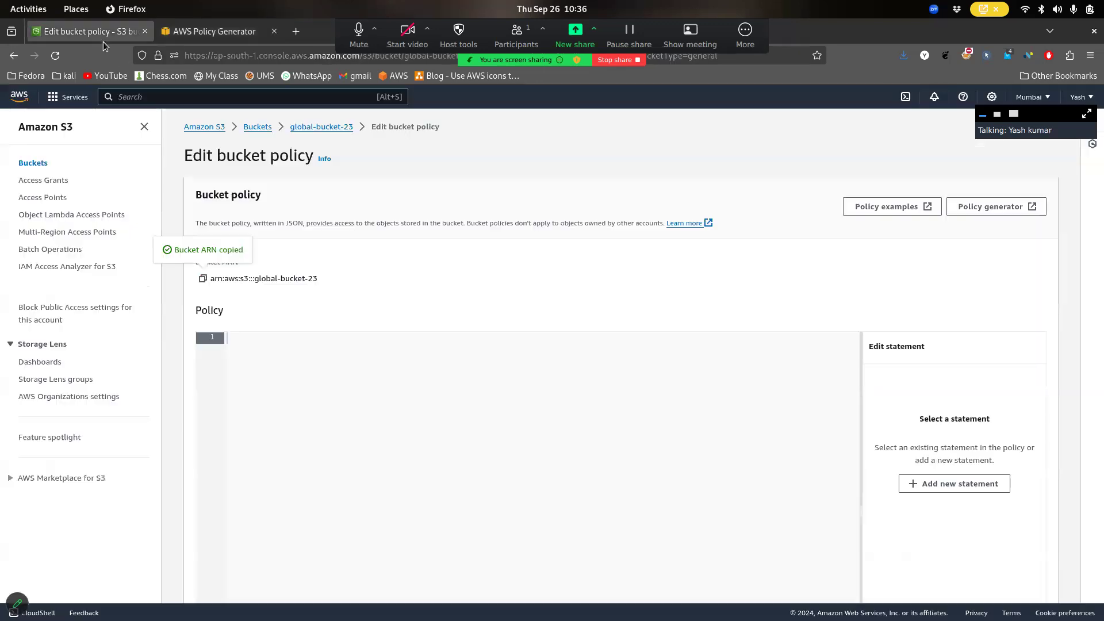
{"action": "key", "text": "ctrl+v"}
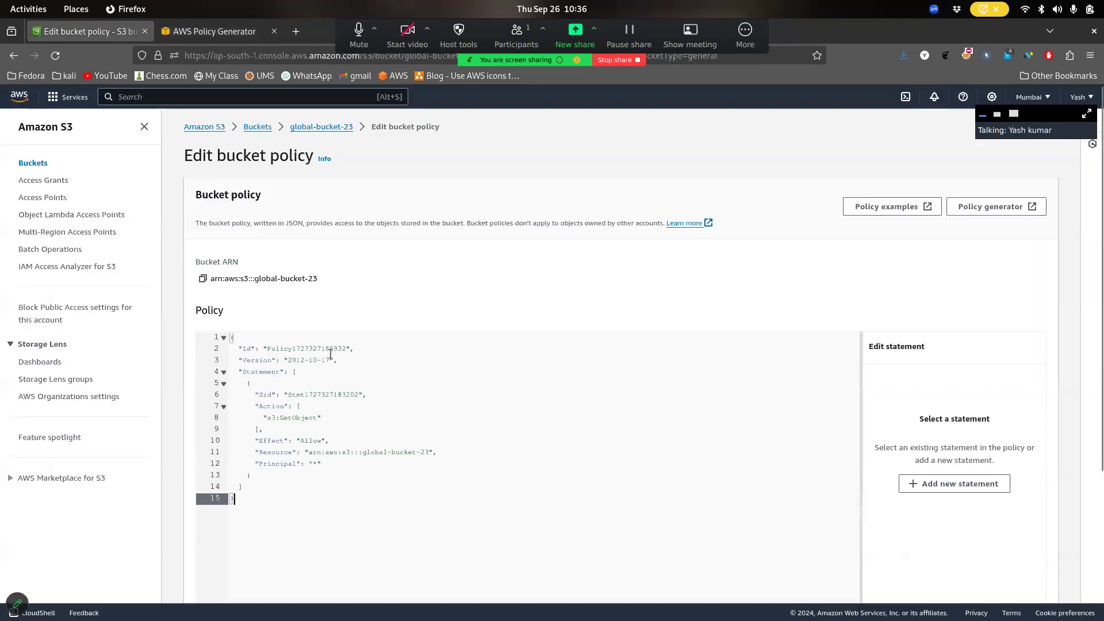
{"action": "scroll", "coordinate": [424, 436], "scroll_direction": "down", "scroll_amount": 2}
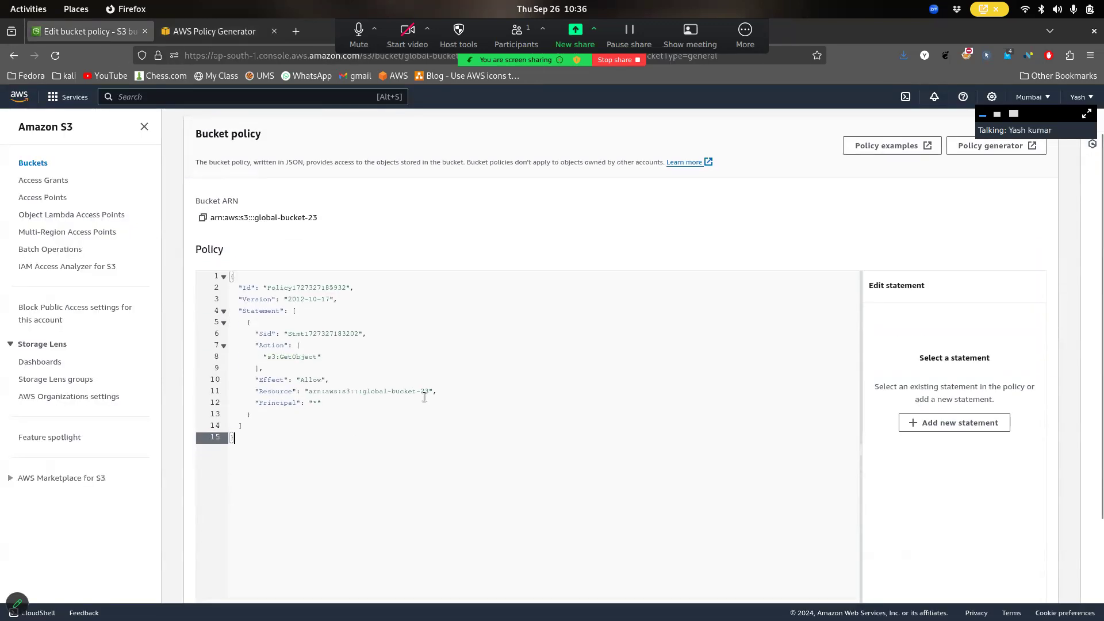
{"action": "scroll", "coordinate": [424, 397], "scroll_direction": "up", "scroll_amount": 3}
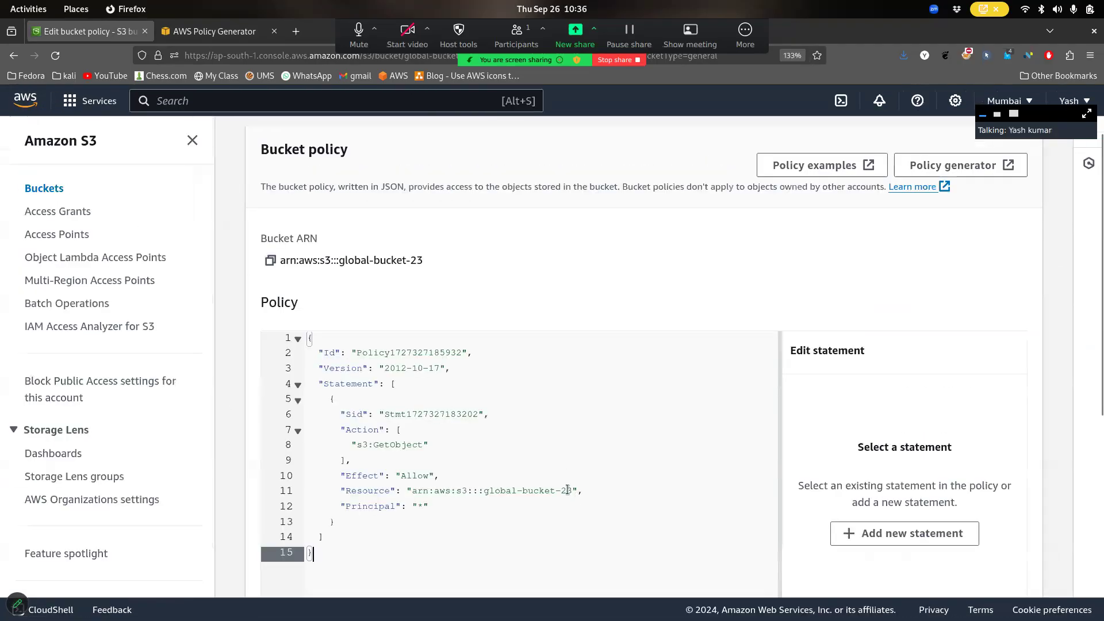
{"action": "left_click", "coordinate": [573, 490]}
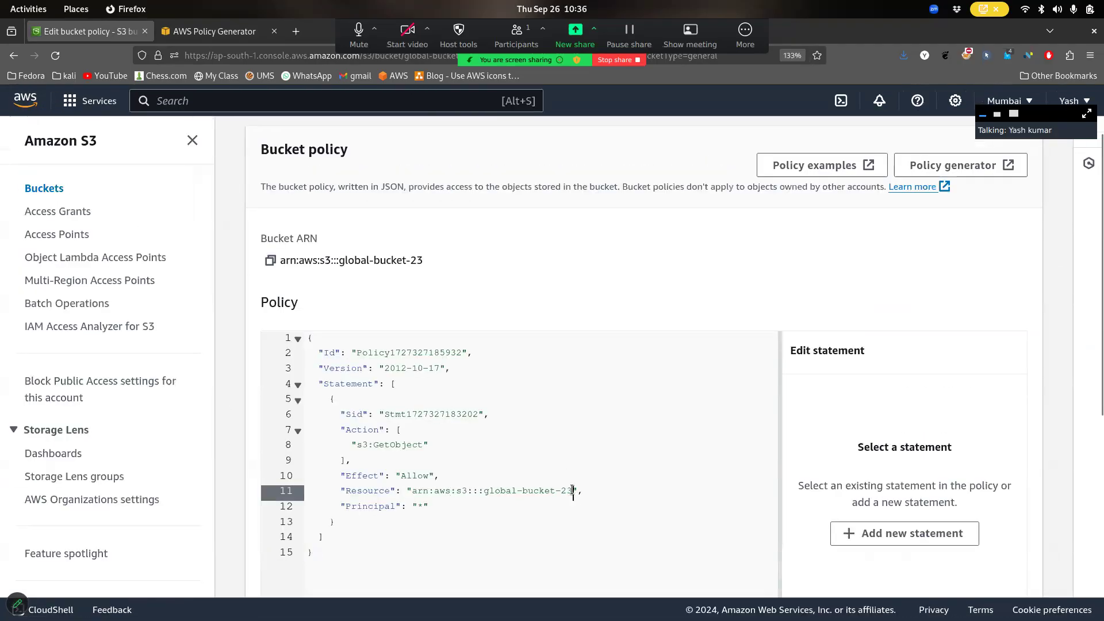
{"action": "type", "text": "/"}
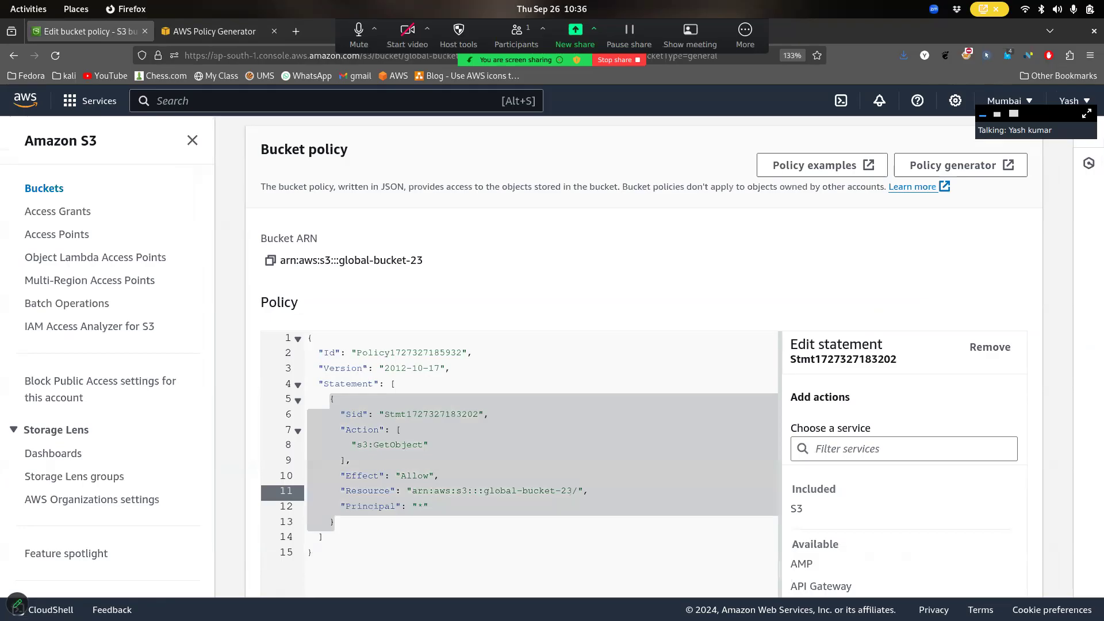
{"action": "type", "text": "*"}
{"action": "left_click", "coordinate": [678, 562]}
{"action": "scroll", "coordinate": [679, 566], "scroll_direction": "down", "scroll_amount": 5}
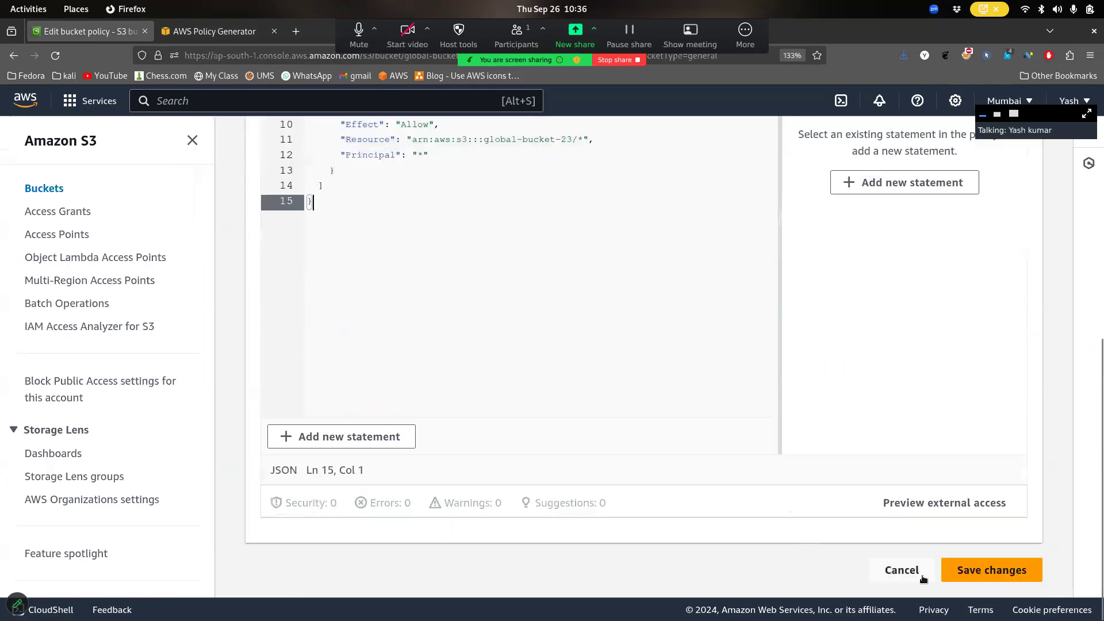
{"action": "left_click", "coordinate": [980, 571]}
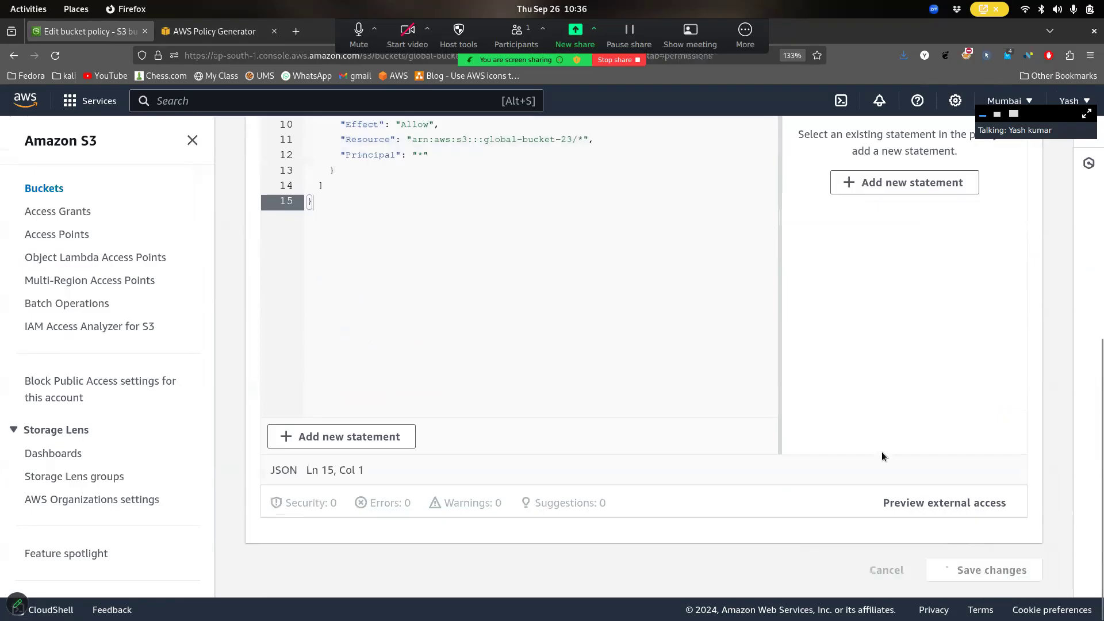
{"action": "key", "text": "ctrl+minus"}
{"action": "key", "text": "ctrl+minus"}
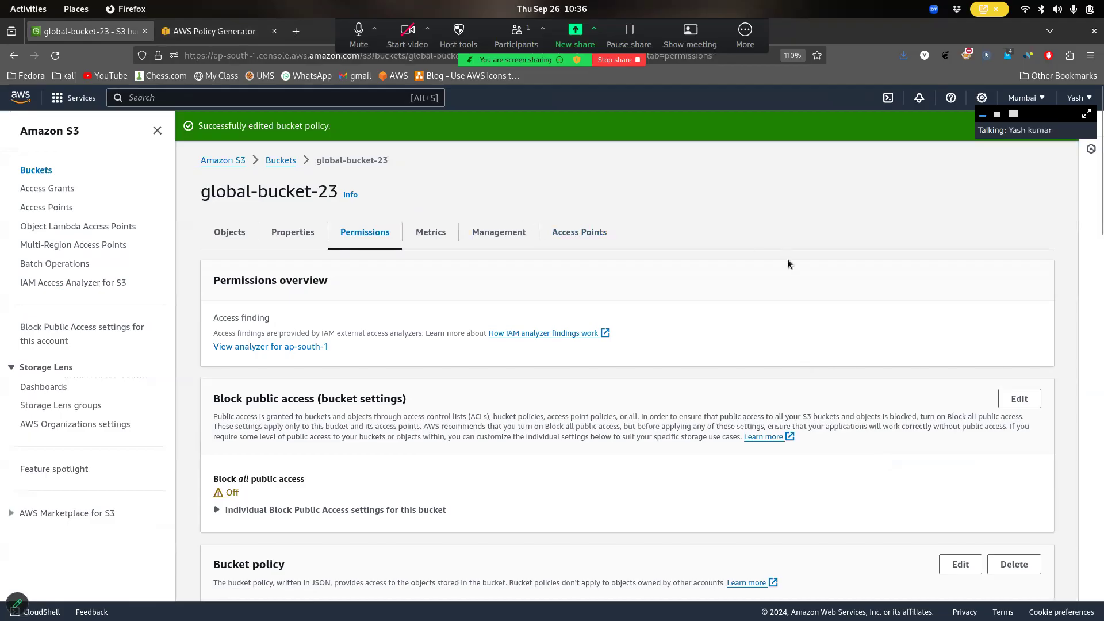
{"action": "scroll", "coordinate": [788, 263], "scroll_direction": "down", "scroll_amount": 5}
{"action": "scroll", "coordinate": [788, 264], "scroll_direction": "up", "scroll_amount": 3}
{"action": "key", "text": "ctrl+minus"}
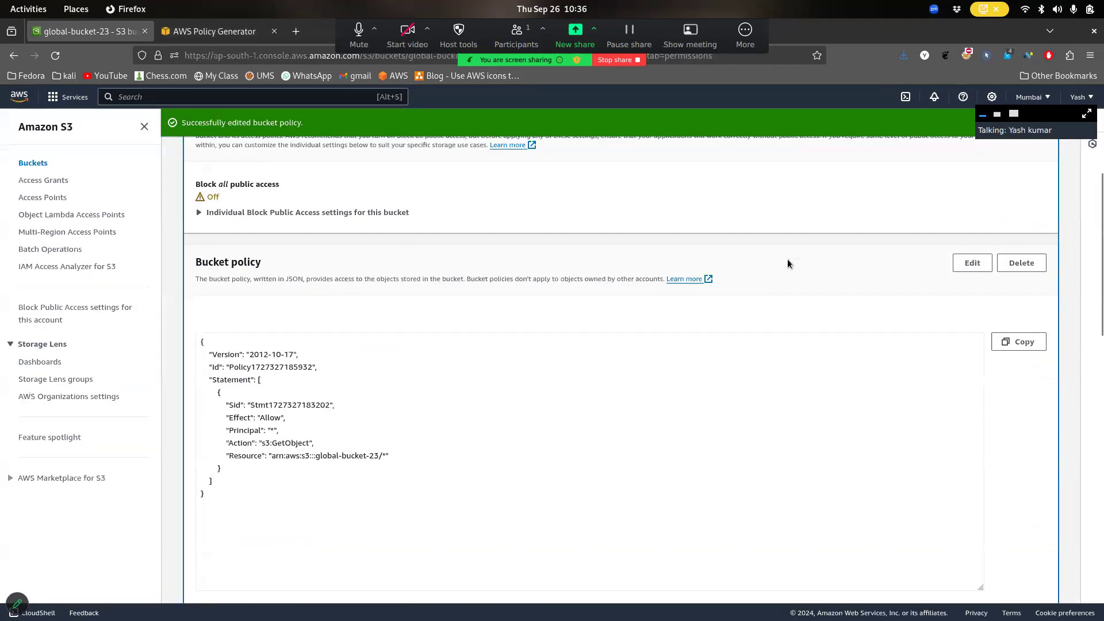
{"action": "scroll", "coordinate": [1038, 199], "scroll_direction": "up", "scroll_amount": 4}
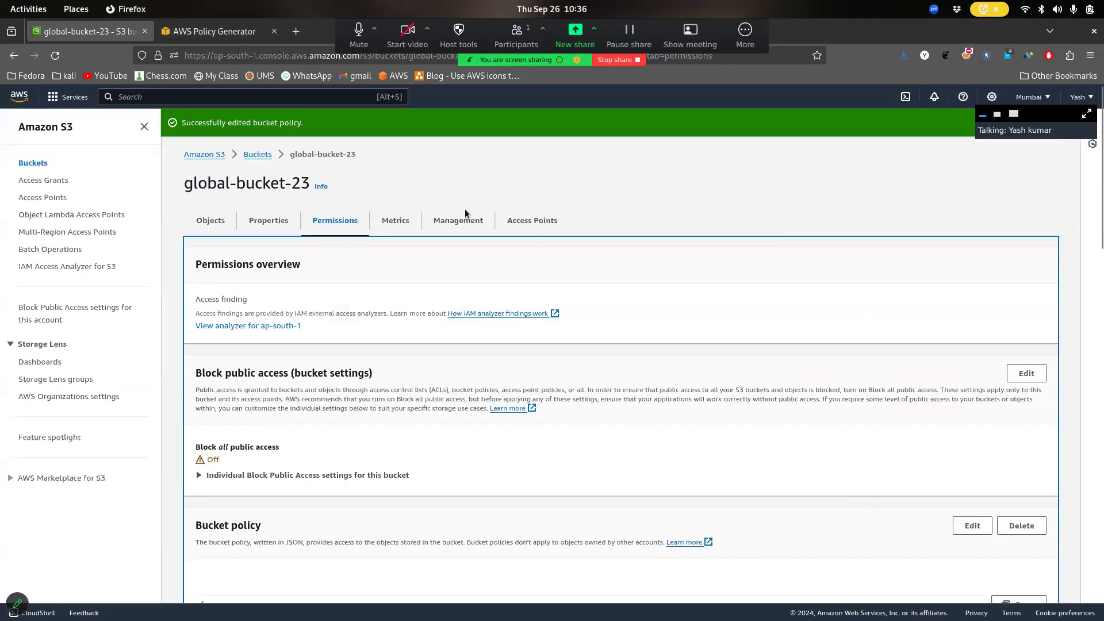
Open img1.jpg's details and close the old access-denied and policy generator tabs.
{"action": "left_click", "coordinate": [207, 221]}
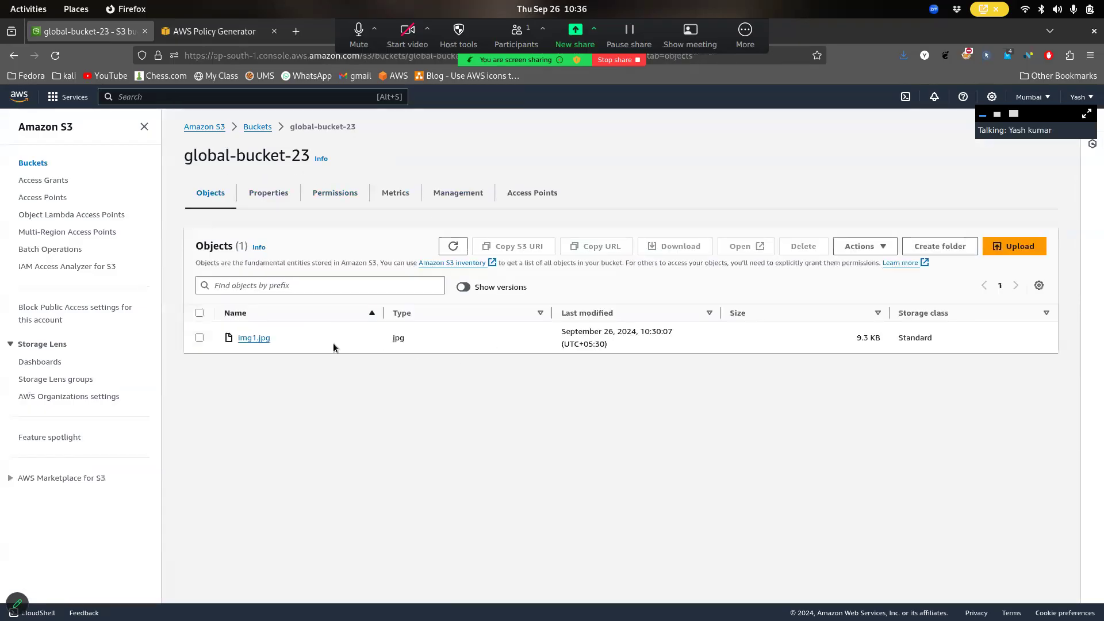
{"action": "left_click", "coordinate": [262, 341]}
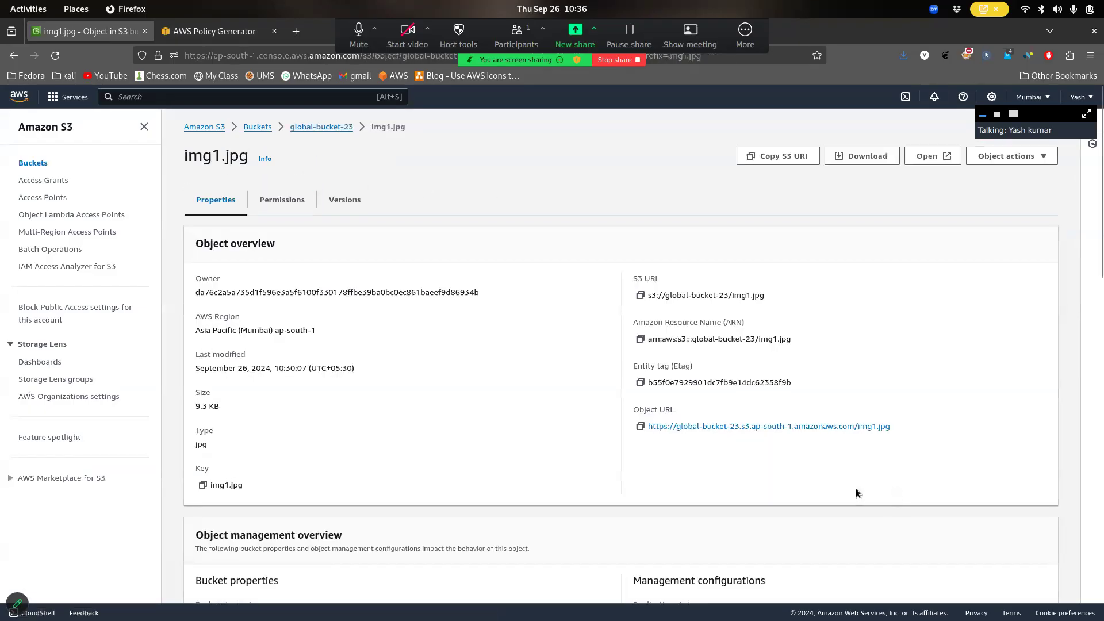
{"action": "middle_click", "coordinate": [768, 426]}
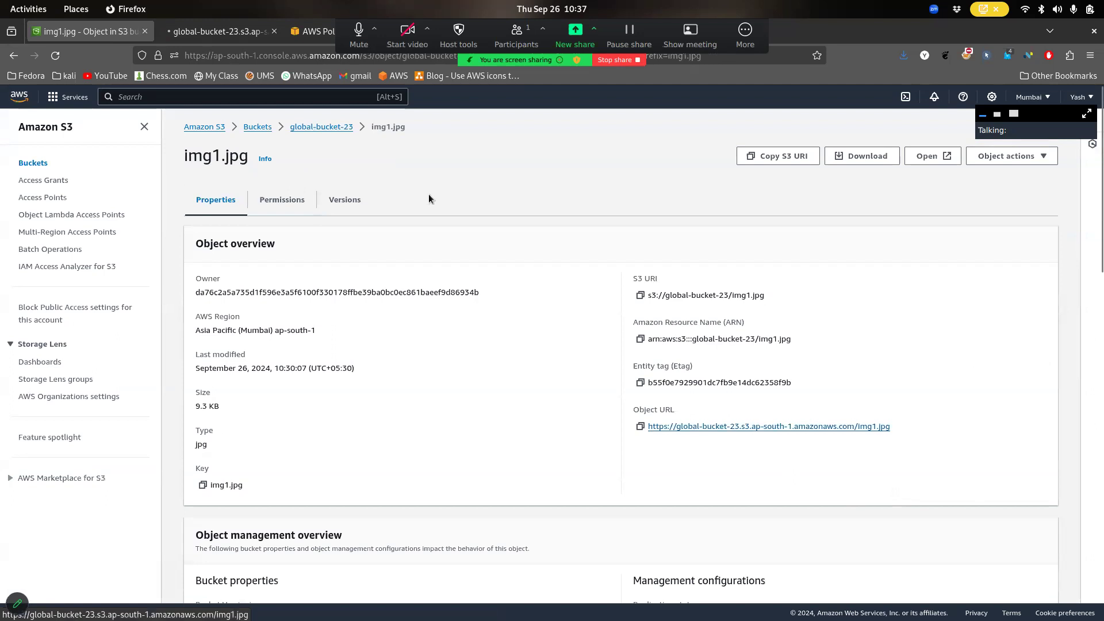
{"action": "left_click", "coordinate": [247, 34]}
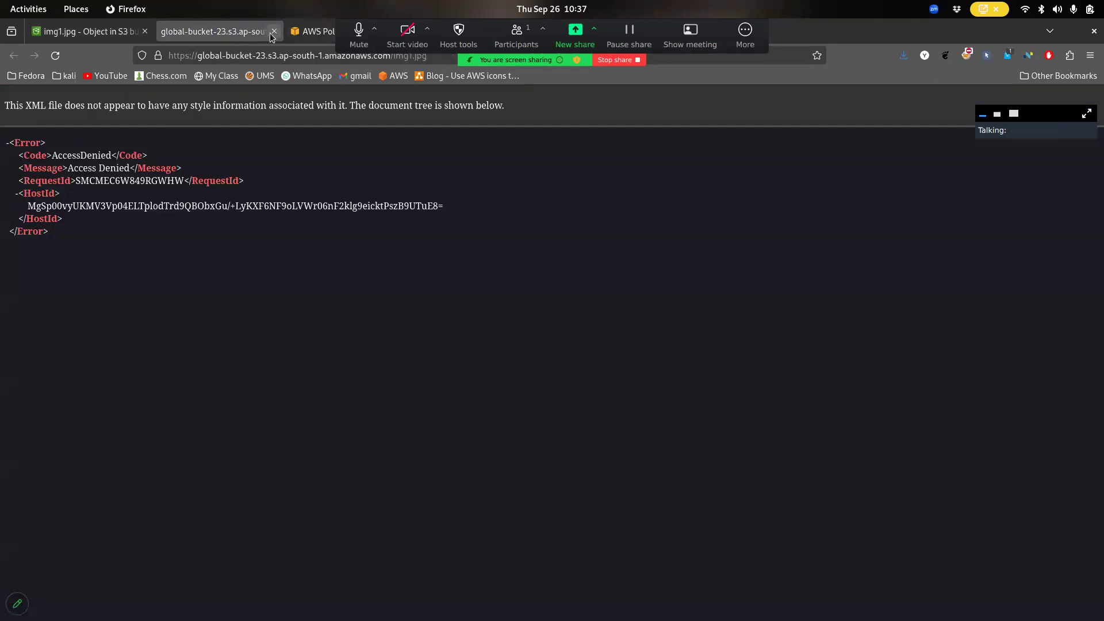
{"action": "left_click", "coordinate": [274, 32]}
{"action": "left_click", "coordinate": [273, 32]}
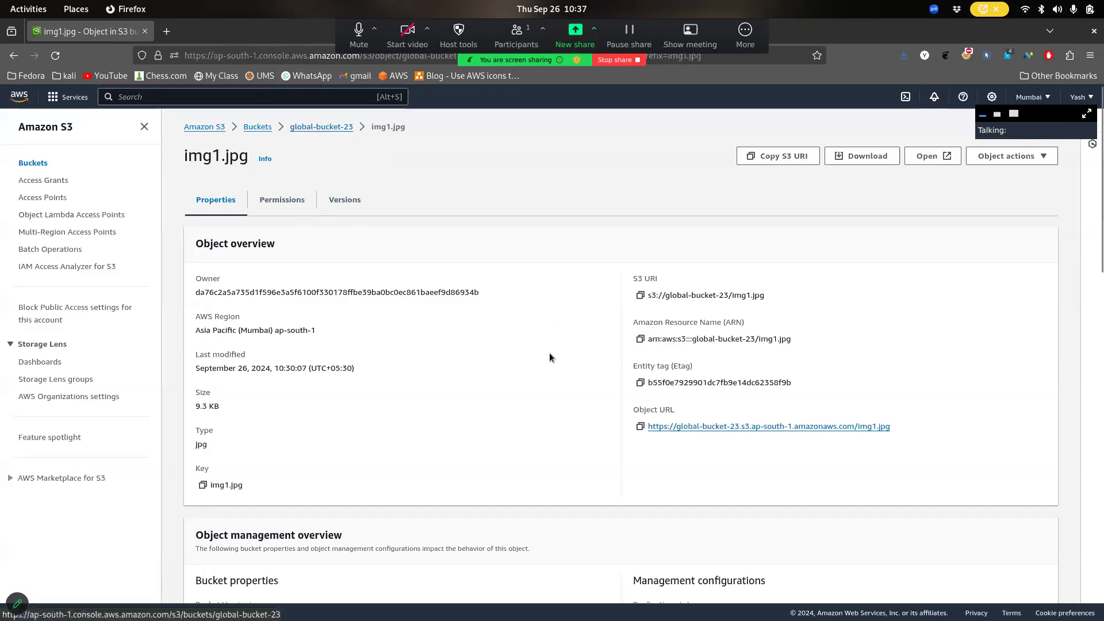
Load img1.jpg's object URL to confirm the zebra photo now displays publicly.
{"action": "left_click", "coordinate": [674, 426]}
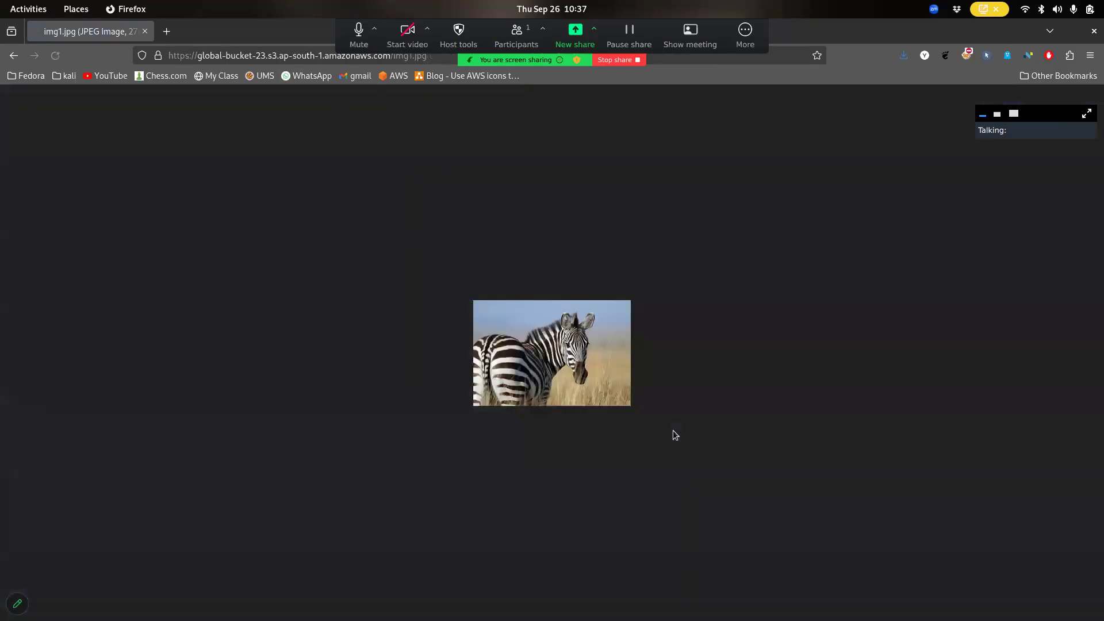
{"action": "key", "text": "alt+Left"}
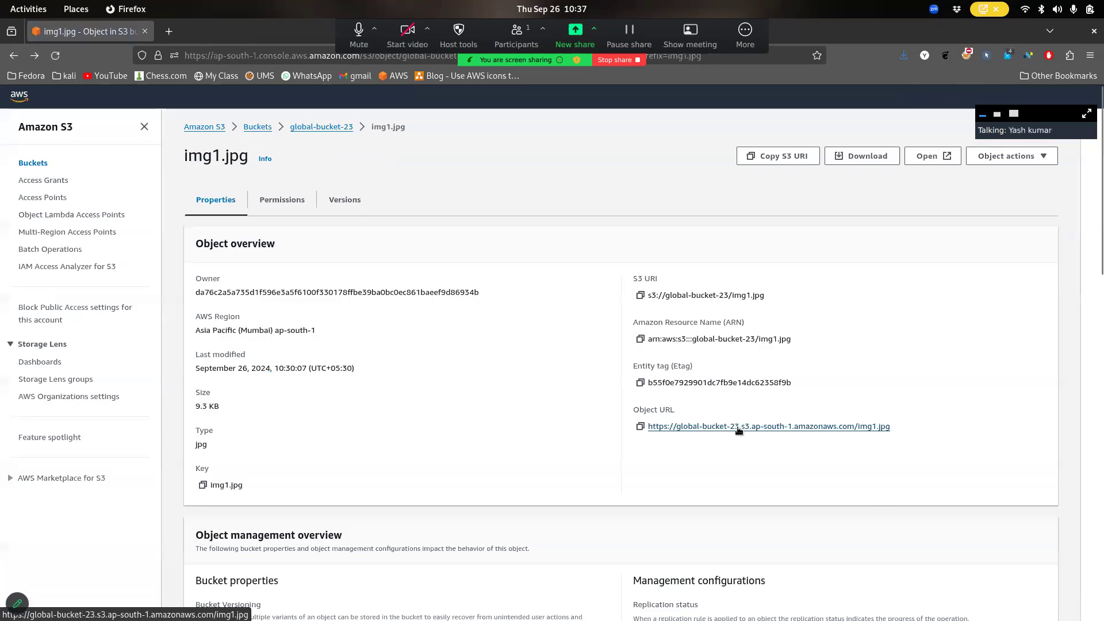
{"action": "middle_click", "coordinate": [739, 429]}
{"action": "left_click", "coordinate": [236, 33]}
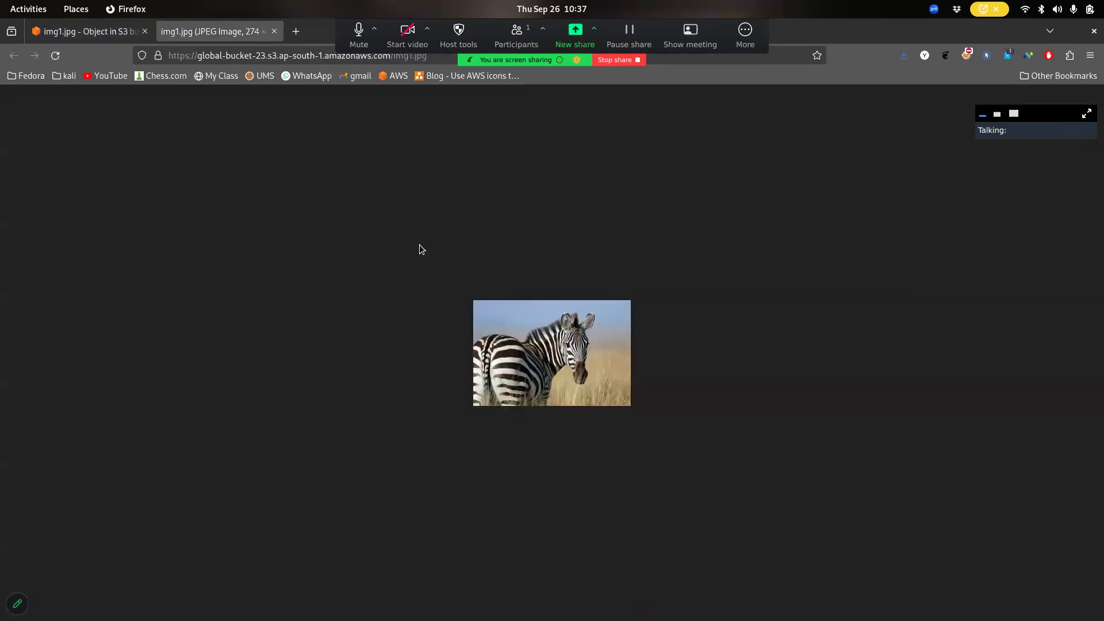
{"action": "left_click", "coordinate": [274, 31]}
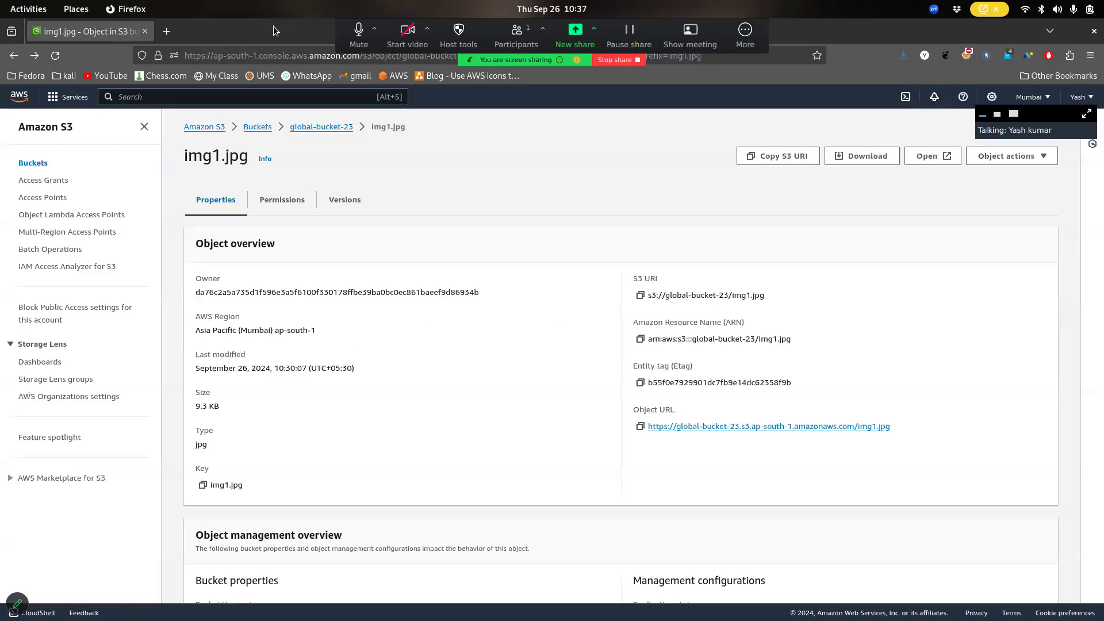
{"action": "scroll", "coordinate": [626, 210], "scroll_direction": "down", "scroll_amount": 5}
{"action": "scroll", "coordinate": [627, 210], "scroll_direction": "up", "scroll_amount": 5}
Pause the meeting recording and start Zoom annotation with the freehand Draw pen.
{"action": "left_click", "coordinate": [745, 35]}
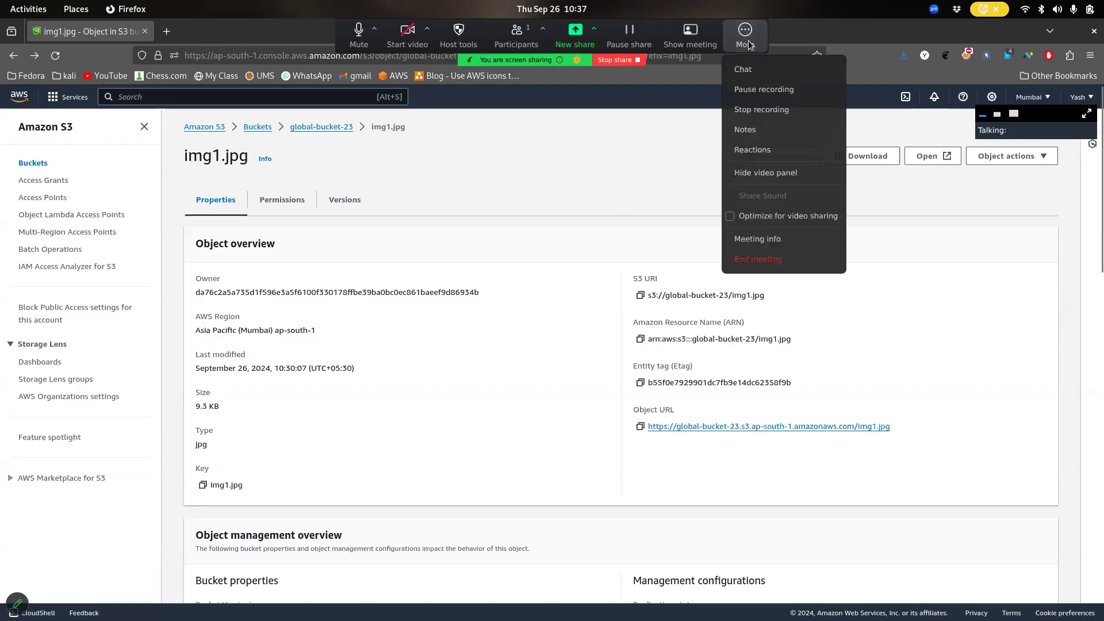
{"action": "left_click", "coordinate": [763, 89]}
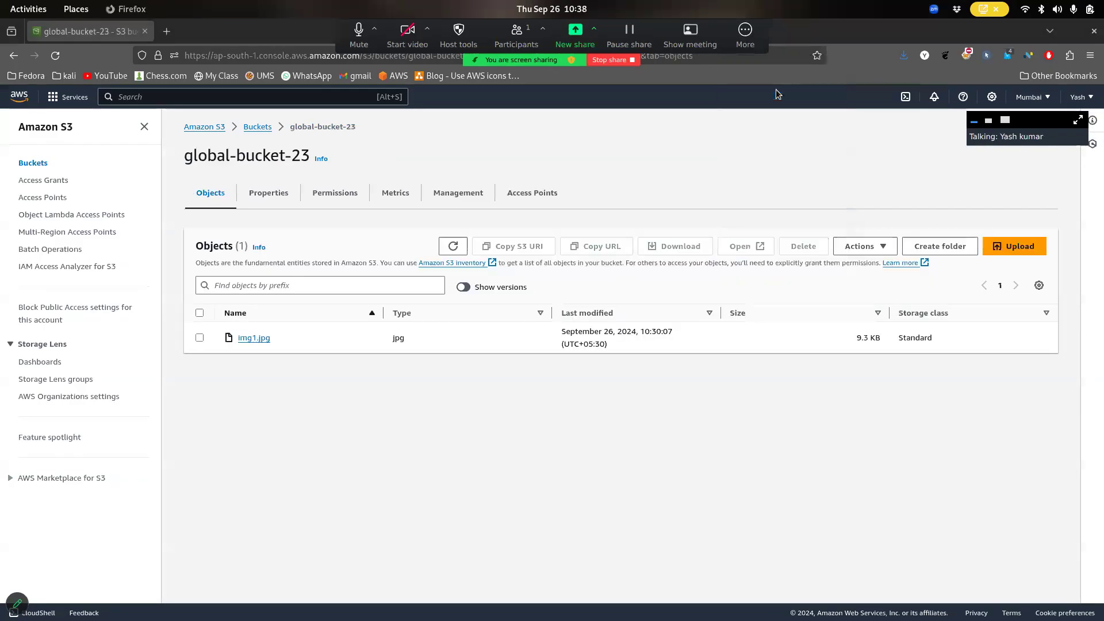
{"action": "left_click", "coordinate": [16, 603]}
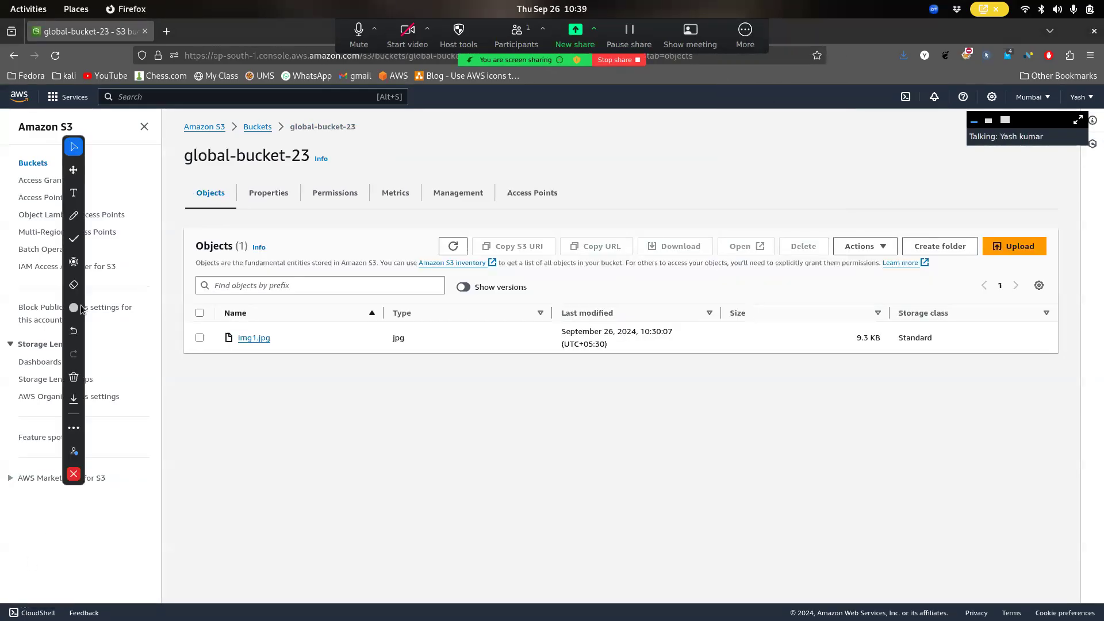
{"action": "left_click", "coordinate": [74, 216]}
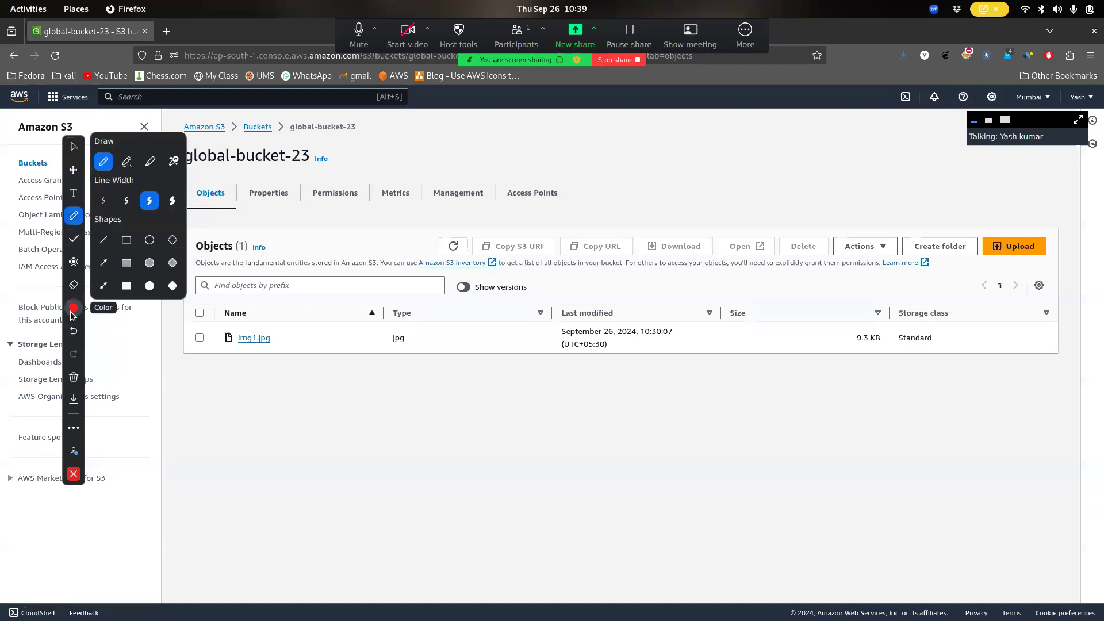
{"action": "left_click", "coordinate": [73, 313]}
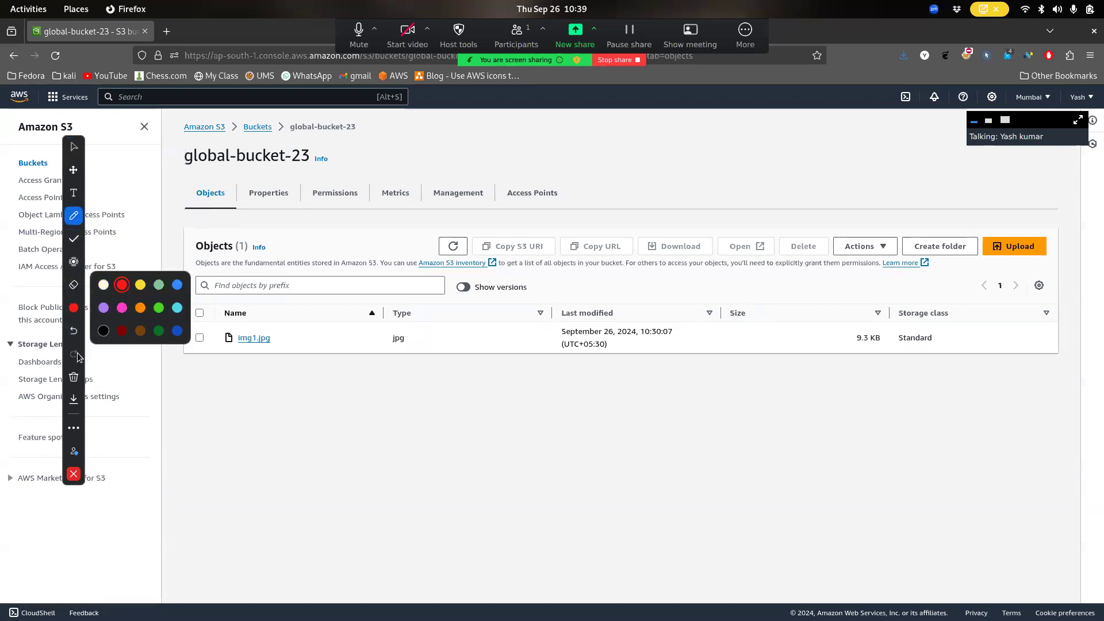
{"action": "left_click", "coordinate": [74, 331]}
{"action": "left_click", "coordinate": [74, 355]}
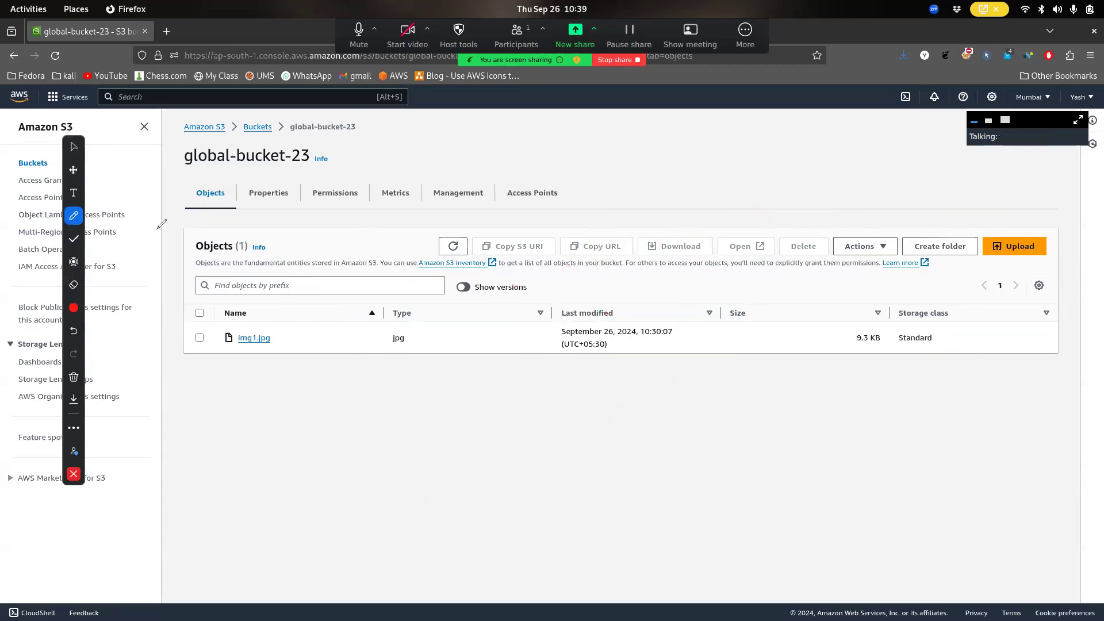
Handwrite and underline 'Static Website', with an arrow to the Last modified column.
{"action": "mouse_move", "coordinate": [321, 240]}
{"action": "left_mouse_down"}
{"action": "mouse_move", "coordinate": [340, 260]}
{"action": "mouse_move", "coordinate": [492, 183]}
{"action": "mouse_move", "coordinate": [511, 215]}
{"action": "left_mouse_up"}
{"action": "left_click_drag", "start_coordinate": [427, 195], "coordinate": [458, 172]}
{"action": "left_click_drag", "start_coordinate": [381, 188], "coordinate": [407, 173]}
{"action": "mouse_move", "coordinate": [580, 144]}
{"action": "left_mouse_down"}
{"action": "mouse_move", "coordinate": [603, 190]}
{"action": "mouse_move", "coordinate": [620, 135]}
{"action": "mouse_move", "coordinate": [685, 133]}
{"action": "mouse_move", "coordinate": [703, 158]}
{"action": "mouse_move", "coordinate": [755, 160]}
{"action": "mouse_move", "coordinate": [808, 144]}
{"action": "mouse_move", "coordinate": [868, 178]}
{"action": "left_mouse_up"}
{"action": "left_click_drag", "start_coordinate": [800, 143], "coordinate": [847, 115]}
{"action": "left_click_drag", "start_coordinate": [774, 124], "coordinate": [784, 125]}
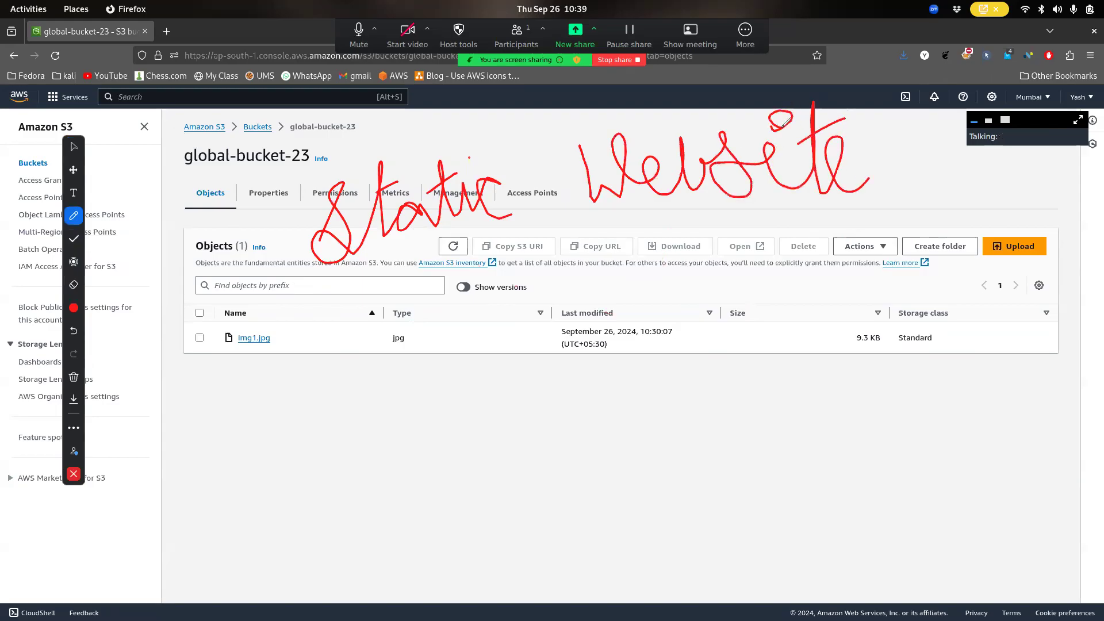
{"action": "left_click_drag", "start_coordinate": [622, 236], "coordinate": [894, 198]}
{"action": "left_click_drag", "start_coordinate": [408, 258], "coordinate": [521, 197]}
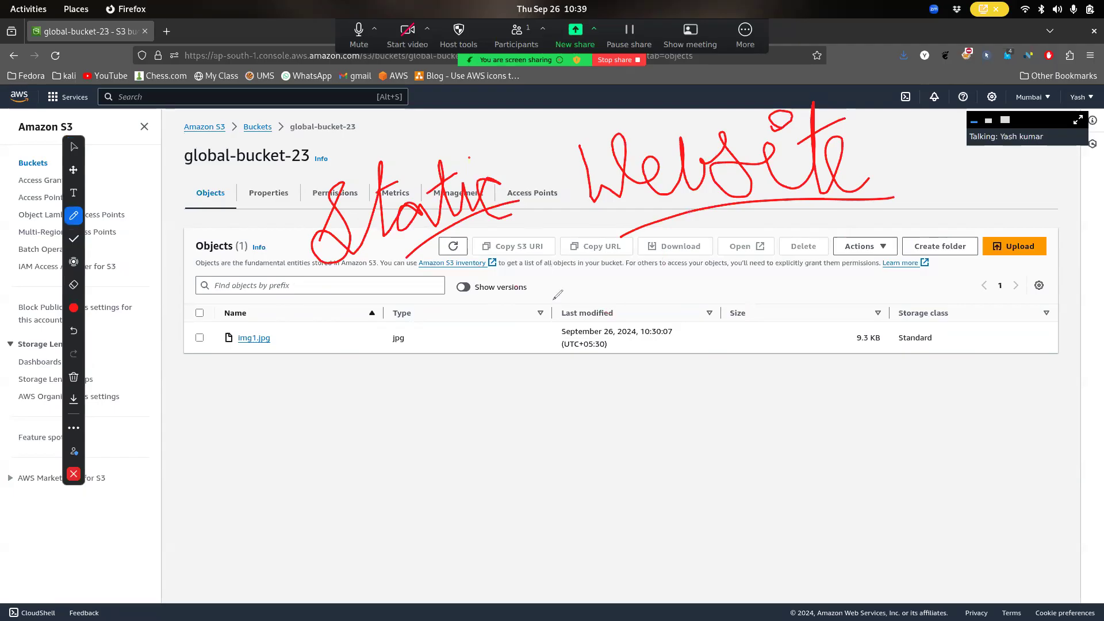
{"action": "mouse_move", "coordinate": [554, 215]}
{"action": "left_mouse_down"}
{"action": "mouse_move", "coordinate": [582, 330]}
{"action": "mouse_move", "coordinate": [611, 286]}
{"action": "left_mouse_up"}
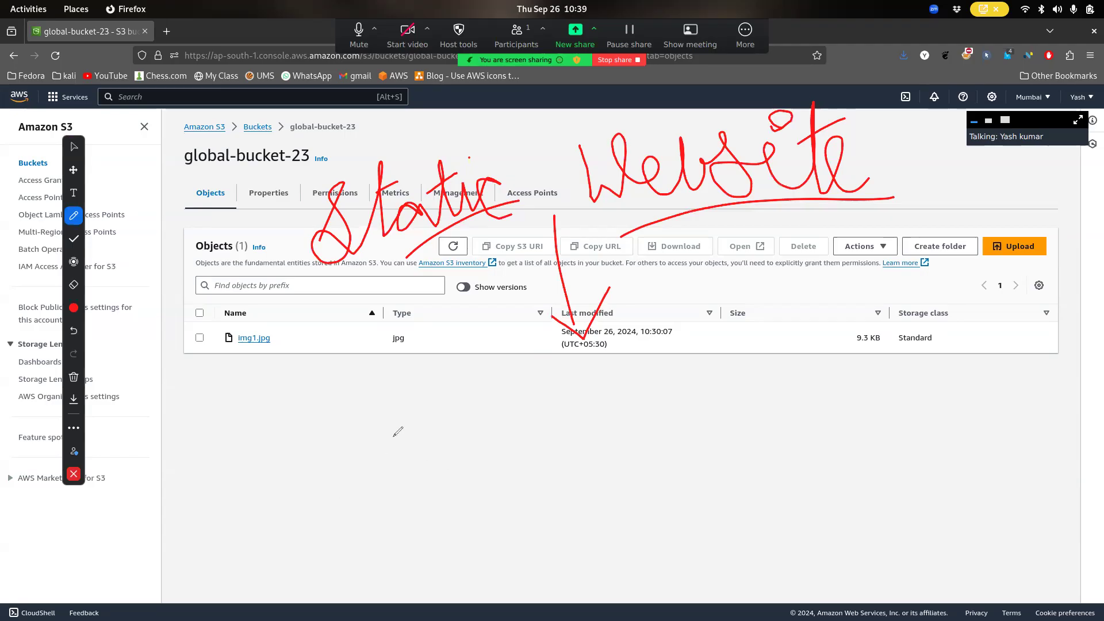
Handwrite and underline 'No requests to Serves' below the object table.
{"action": "mouse_move", "coordinate": [274, 446]}
{"action": "left_mouse_down"}
{"action": "mouse_move", "coordinate": [280, 498]}
{"action": "mouse_move", "coordinate": [289, 412]}
{"action": "left_mouse_up"}
{"action": "left_click_drag", "start_coordinate": [323, 458], "coordinate": [326, 458]}
{"action": "mouse_move", "coordinate": [445, 389]}
{"action": "left_mouse_down"}
{"action": "mouse_move", "coordinate": [485, 427]}
{"action": "mouse_move", "coordinate": [545, 397]}
{"action": "mouse_move", "coordinate": [557, 418]}
{"action": "mouse_move", "coordinate": [638, 382]}
{"action": "mouse_move", "coordinate": [656, 345]}
{"action": "mouse_move", "coordinate": [695, 367]}
{"action": "mouse_move", "coordinate": [661, 374]}
{"action": "mouse_move", "coordinate": [679, 335]}
{"action": "left_mouse_up"}
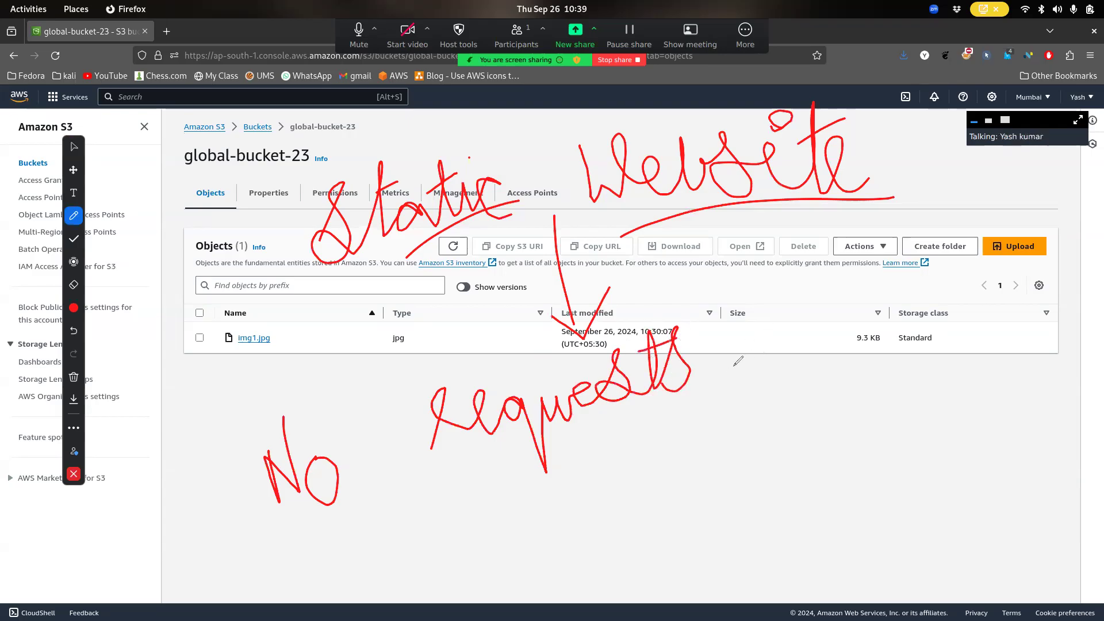
{"action": "mouse_move", "coordinate": [753, 292]}
{"action": "left_mouse_down"}
{"action": "mouse_move", "coordinate": [777, 311]}
{"action": "mouse_move", "coordinate": [774, 336]}
{"action": "mouse_move", "coordinate": [788, 315]}
{"action": "mouse_move", "coordinate": [771, 291]}
{"action": "left_mouse_up"}
{"action": "mouse_move", "coordinate": [866, 305]}
{"action": "left_mouse_down"}
{"action": "mouse_move", "coordinate": [891, 299]}
{"action": "mouse_move", "coordinate": [925, 253]}
{"action": "mouse_move", "coordinate": [1009, 210]}
{"action": "mouse_move", "coordinate": [1061, 225]}
{"action": "left_mouse_up"}
{"action": "left_click_drag", "start_coordinate": [909, 332], "coordinate": [1047, 259]}
{"action": "left_click_drag", "start_coordinate": [756, 394], "coordinate": [832, 366]}
{"action": "left_click_drag", "start_coordinate": [510, 471], "coordinate": [690, 413]}
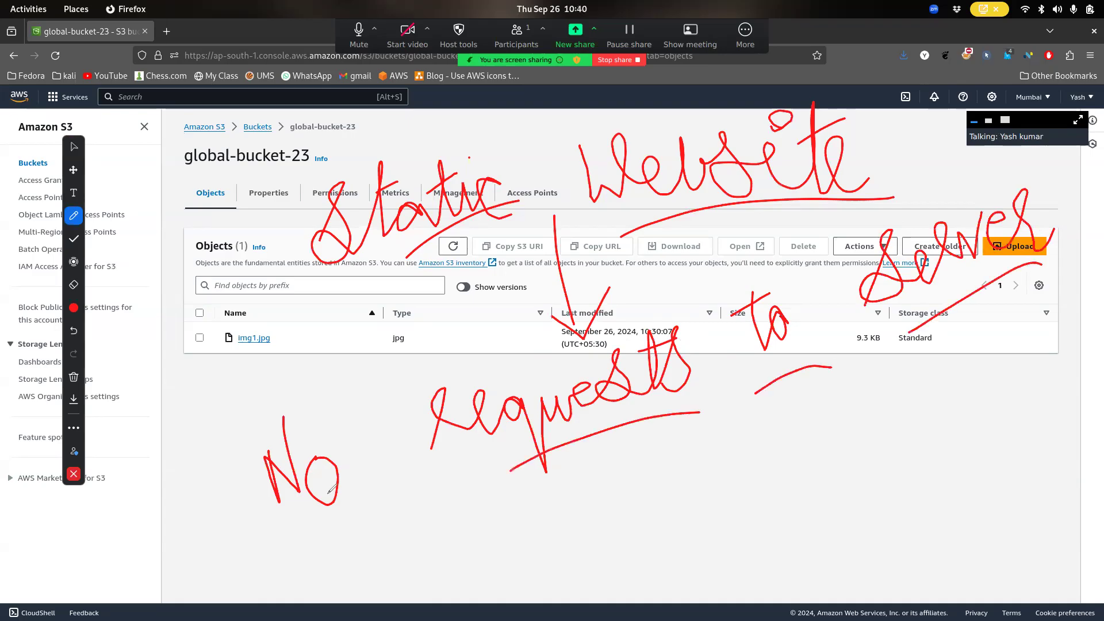
{"action": "left_click_drag", "start_coordinate": [296, 538], "coordinate": [396, 523]}
Erase the annotations with Clear All Drawings and reselect the pen.
{"action": "left_click", "coordinate": [74, 219]}
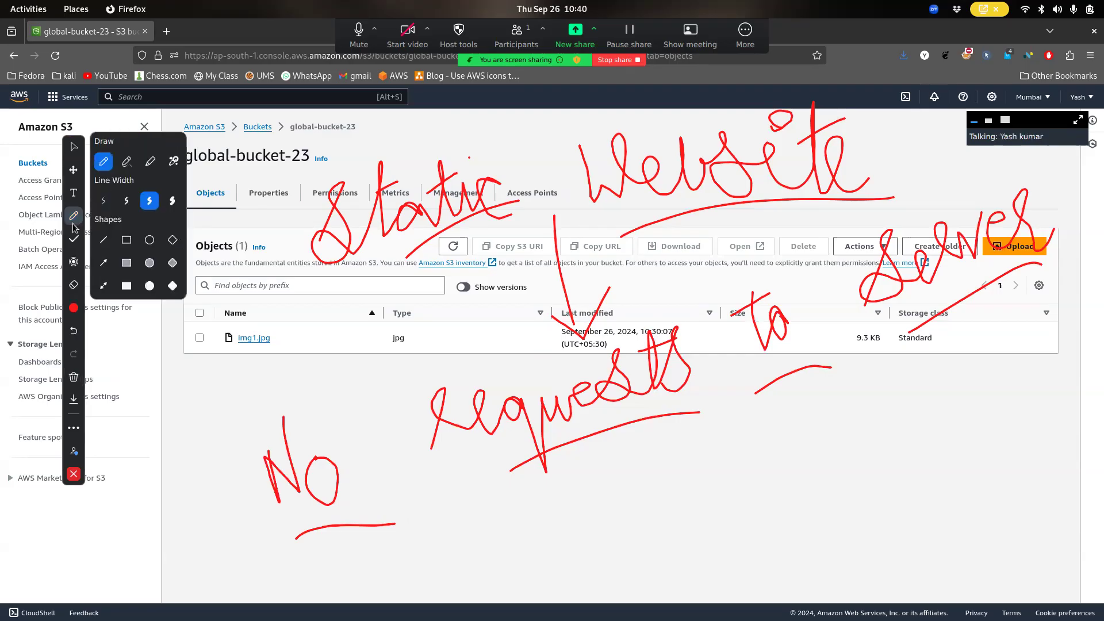
{"action": "left_click", "coordinate": [71, 375]}
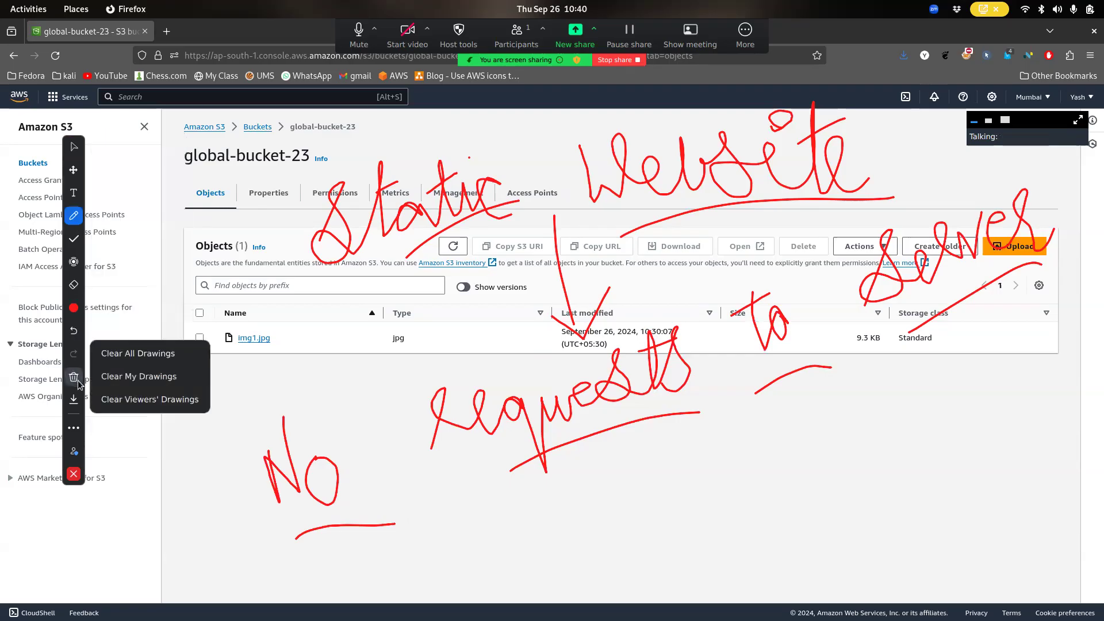
{"action": "left_click", "coordinate": [124, 349]}
{"action": "left_click", "coordinate": [74, 216]}
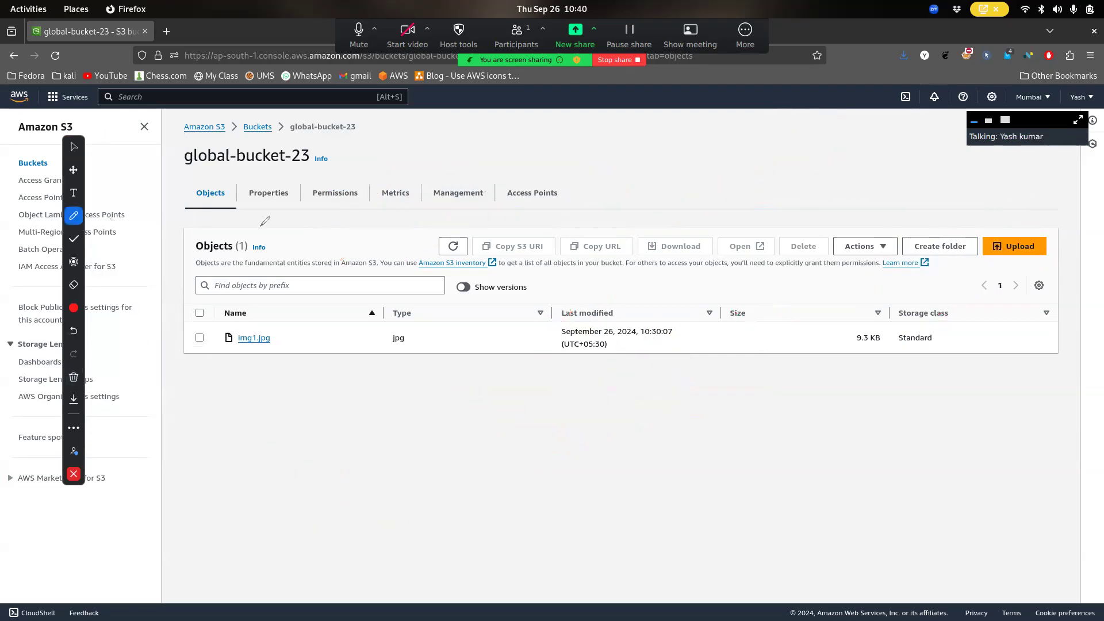
Sketch a box shape and lines over the bucket page.
{"action": "mouse_move", "coordinate": [229, 215]}
{"action": "left_mouse_down"}
{"action": "mouse_move", "coordinate": [365, 222]}
{"action": "mouse_move", "coordinate": [349, 178]}
{"action": "left_mouse_up"}
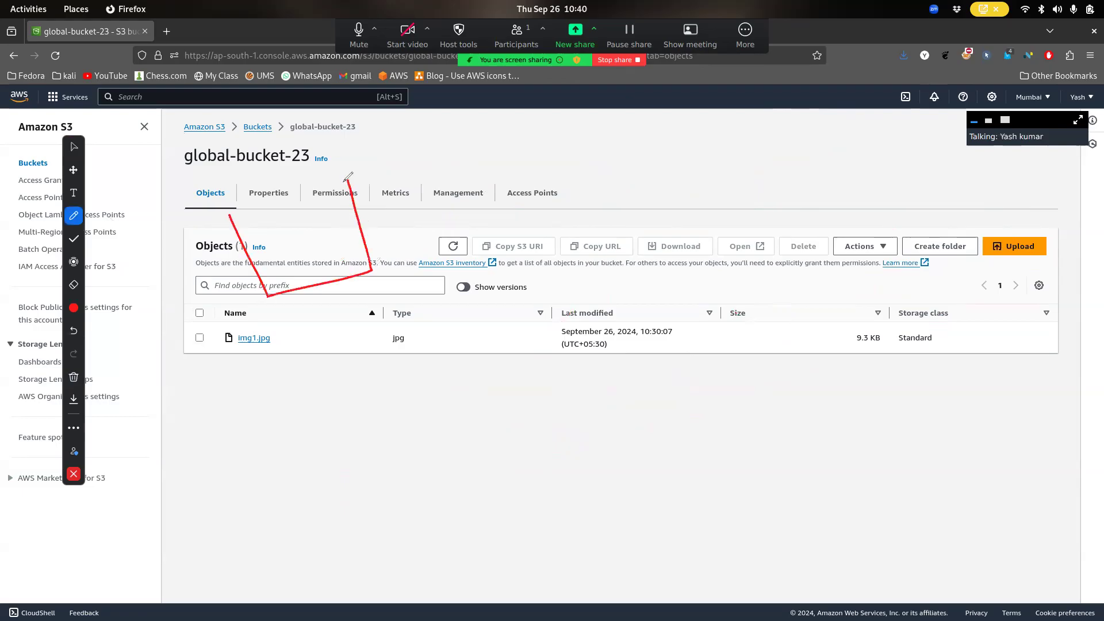
{"action": "mouse_move", "coordinate": [231, 202]}
{"action": "left_mouse_down"}
{"action": "mouse_move", "coordinate": [325, 185]}
{"action": "mouse_move", "coordinate": [229, 203]}
{"action": "left_mouse_up"}
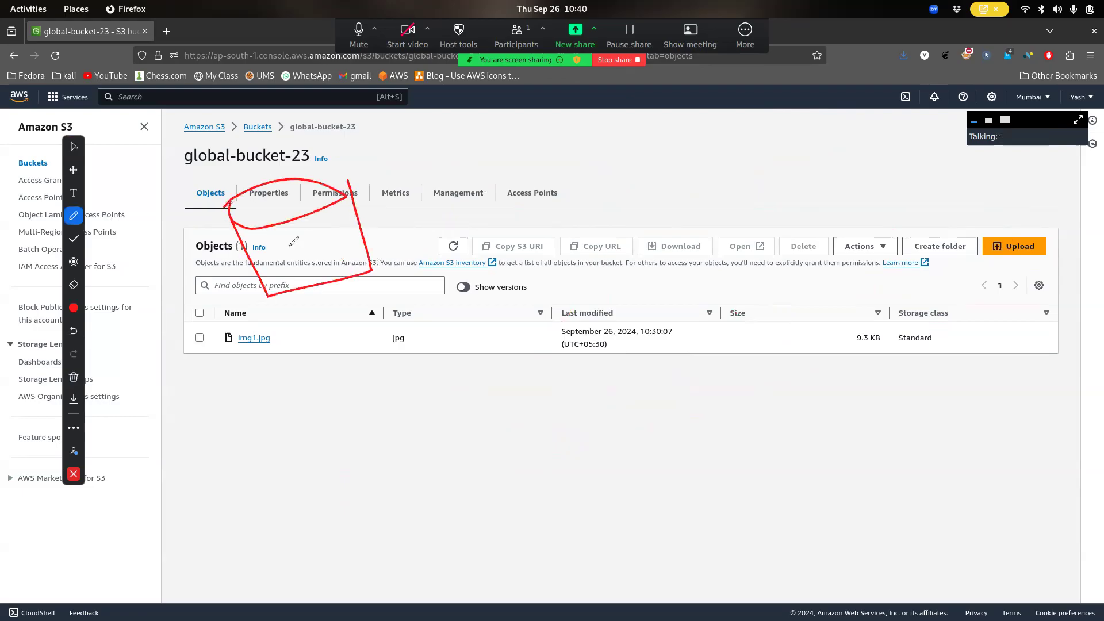
{"action": "mouse_move", "coordinate": [282, 243]}
{"action": "left_mouse_down"}
{"action": "mouse_move", "coordinate": [288, 276]}
{"action": "mouse_move", "coordinate": [323, 224]}
{"action": "mouse_move", "coordinate": [268, 242]}
{"action": "left_mouse_up"}
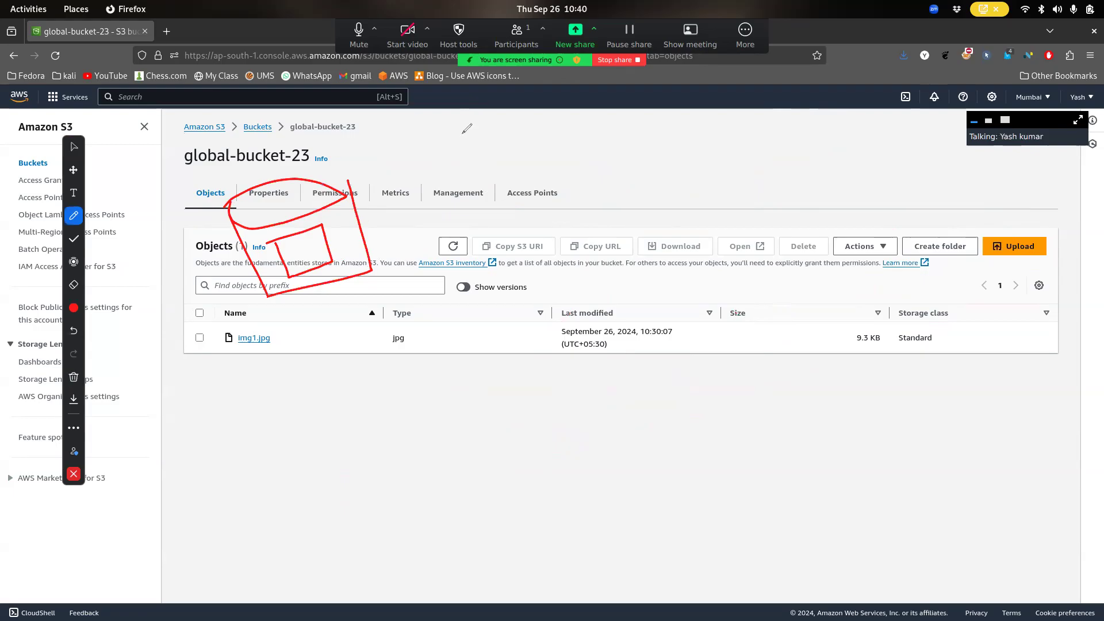
{"action": "left_click_drag", "start_coordinate": [443, 134], "coordinate": [660, 88]}
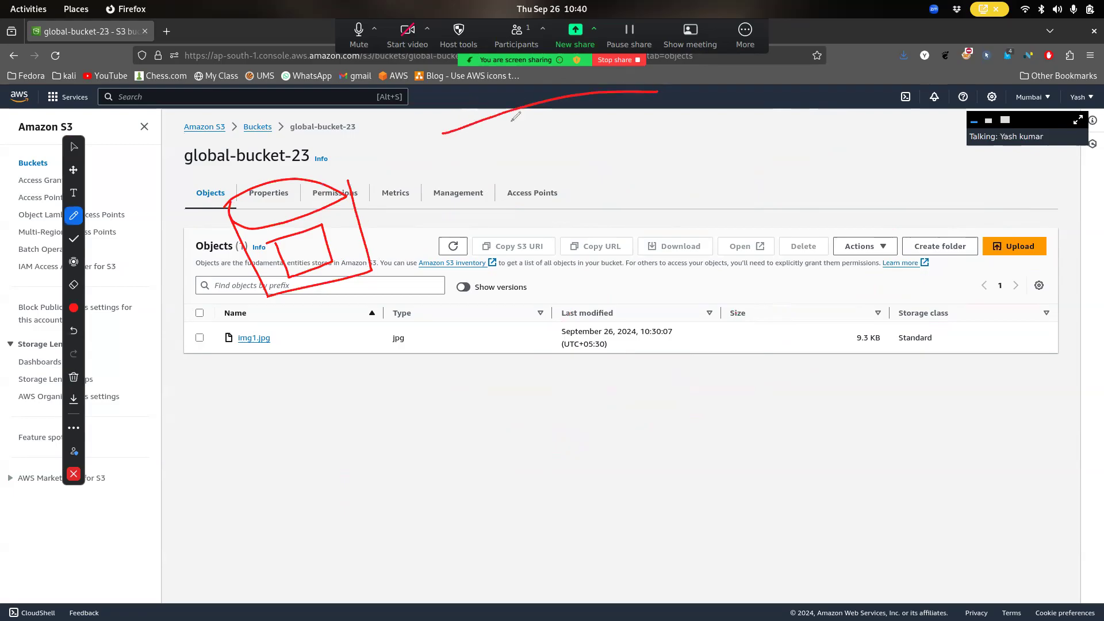
{"action": "mouse_move", "coordinate": [443, 117]}
{"action": "left_mouse_down"}
{"action": "mouse_move", "coordinate": [473, 104]}
{"action": "mouse_move", "coordinate": [493, 124]}
{"action": "mouse_move", "coordinate": [508, 114]}
{"action": "left_mouse_up"}
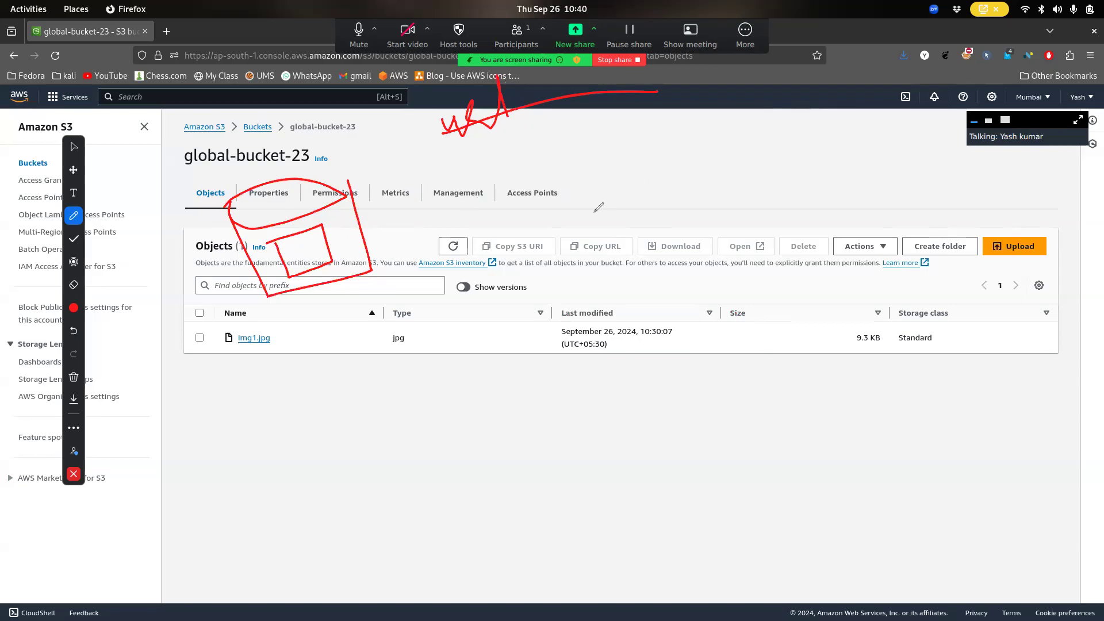
Write 'html Code', 'img' and 'video' notes, ticking the html Code and img items.
{"action": "mouse_move", "coordinate": [464, 176]}
{"action": "left_mouse_down"}
{"action": "mouse_move", "coordinate": [486, 219]}
{"action": "mouse_move", "coordinate": [542, 197]}
{"action": "mouse_move", "coordinate": [563, 166]}
{"action": "mouse_move", "coordinate": [592, 176]}
{"action": "mouse_move", "coordinate": [598, 191]}
{"action": "left_mouse_up"}
{"action": "left_click", "coordinate": [481, 186]}
{"action": "left_click_drag", "start_coordinate": [487, 183], "coordinate": [529, 167]}
{"action": "mouse_move", "coordinate": [645, 143]}
{"action": "left_mouse_down"}
{"action": "mouse_move", "coordinate": [631, 169]}
{"action": "mouse_move", "coordinate": [682, 164]}
{"action": "mouse_move", "coordinate": [661, 173]}
{"action": "mouse_move", "coordinate": [731, 134]}
{"action": "mouse_move", "coordinate": [763, 158]}
{"action": "left_mouse_up"}
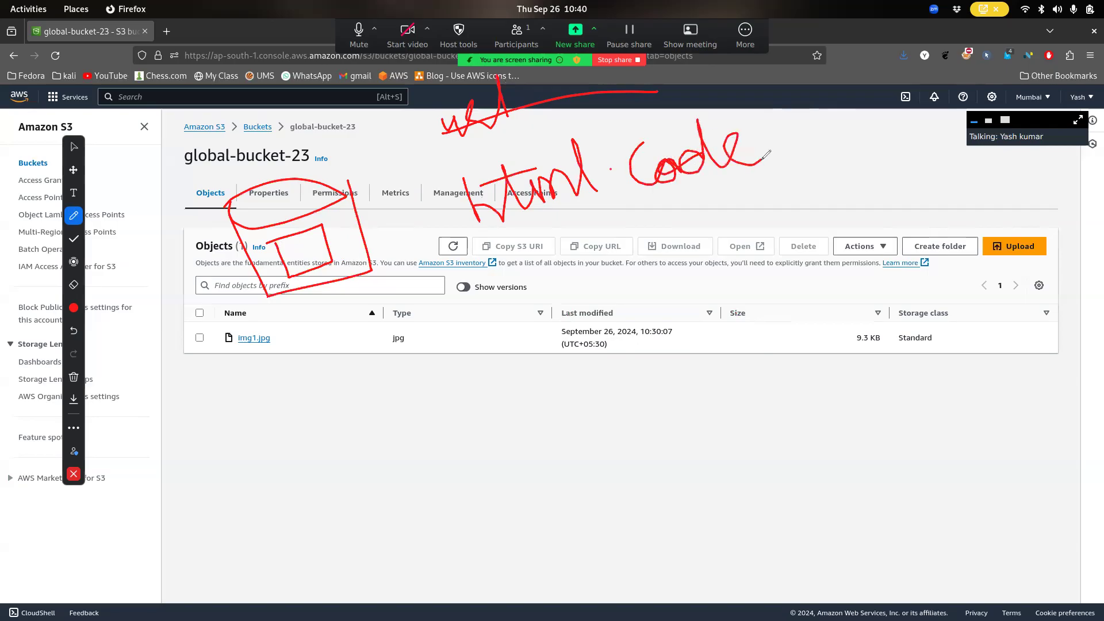
{"action": "left_click_drag", "start_coordinate": [528, 244], "coordinate": [757, 185]}
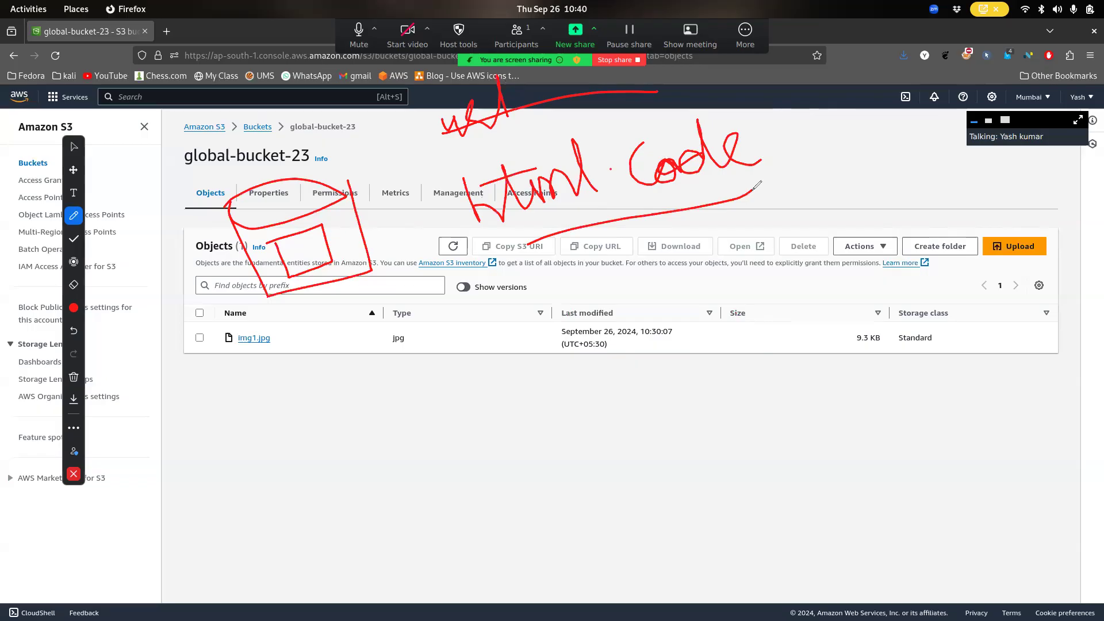
{"action": "mouse_move", "coordinate": [518, 303]}
{"action": "left_mouse_down"}
{"action": "mouse_move", "coordinate": [534, 333]}
{"action": "mouse_move", "coordinate": [541, 312]}
{"action": "mouse_move", "coordinate": [610, 276]}
{"action": "mouse_move", "coordinate": [630, 397]}
{"action": "mouse_move", "coordinate": [614, 294]}
{"action": "left_mouse_up"}
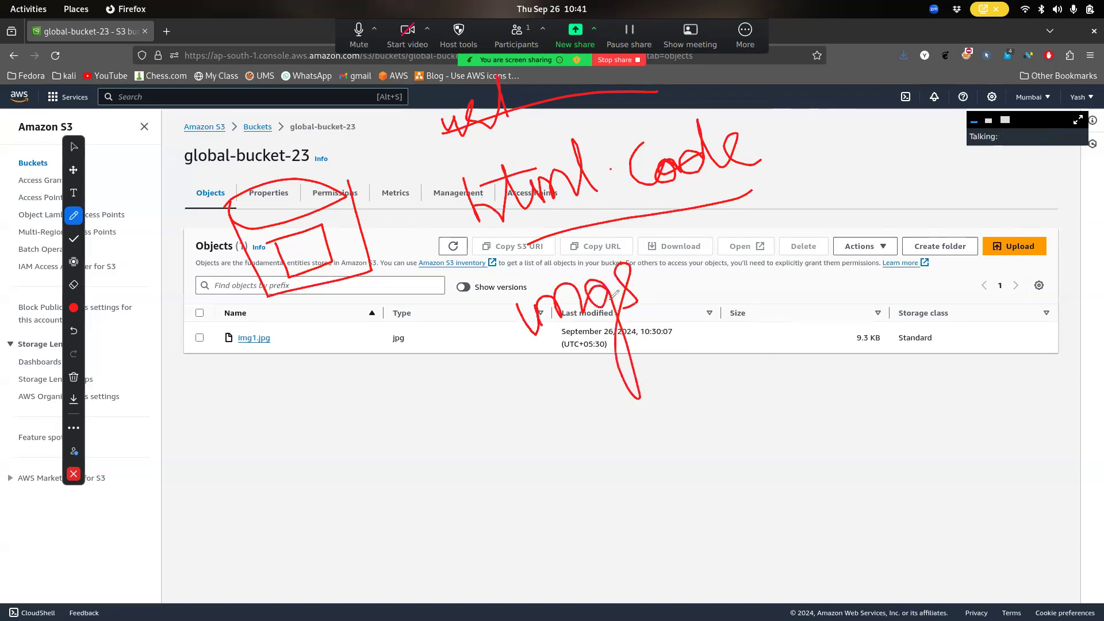
{"action": "left_click_drag", "start_coordinate": [709, 267], "coordinate": [706, 331]}
{"action": "mouse_move", "coordinate": [737, 226]}
{"action": "left_mouse_down"}
{"action": "mouse_move", "coordinate": [771, 223]}
{"action": "mouse_move", "coordinate": [832, 247]}
{"action": "mouse_move", "coordinate": [822, 214]}
{"action": "mouse_move", "coordinate": [859, 235]}
{"action": "mouse_move", "coordinate": [905, 233]}
{"action": "mouse_move", "coordinate": [889, 216]}
{"action": "left_mouse_up"}
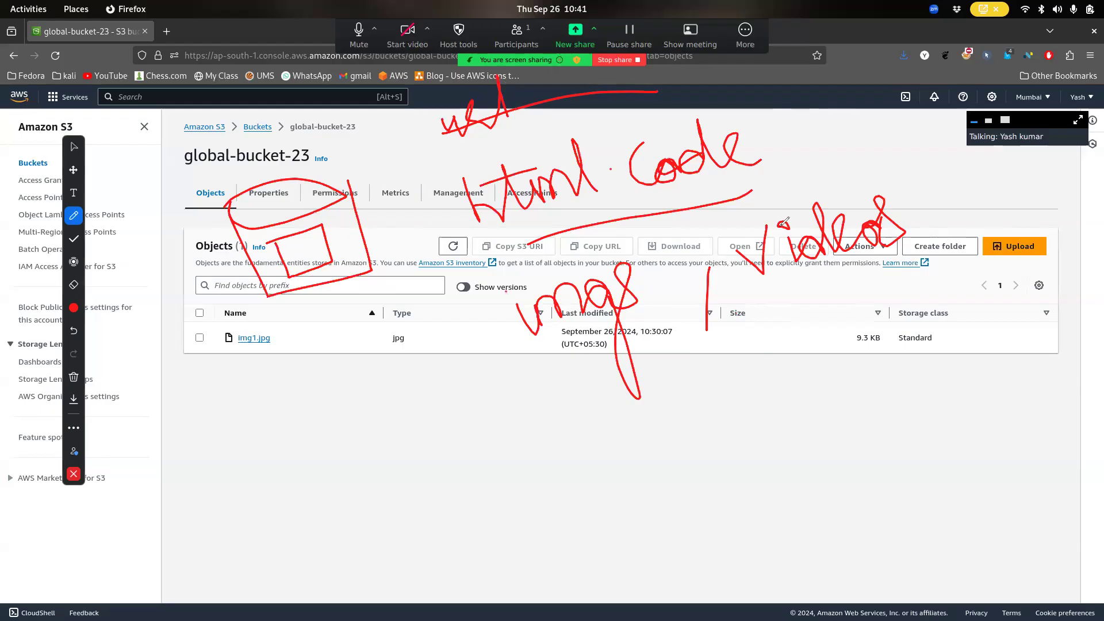
{"action": "left_click_drag", "start_coordinate": [402, 222], "coordinate": [477, 164]}
{"action": "mouse_move", "coordinate": [436, 344]}
{"action": "left_mouse_down"}
{"action": "mouse_move", "coordinate": [447, 348]}
{"action": "mouse_move", "coordinate": [548, 247]}
{"action": "left_mouse_up"}
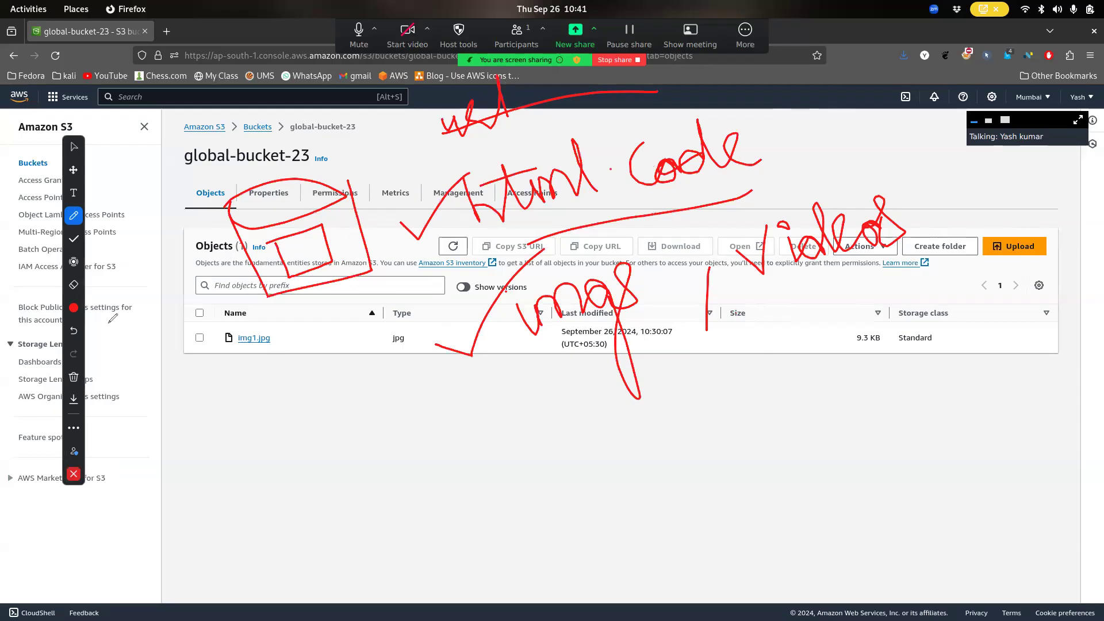
Wipe the notes with Clear All Drawings.
{"action": "left_click", "coordinate": [74, 146]}
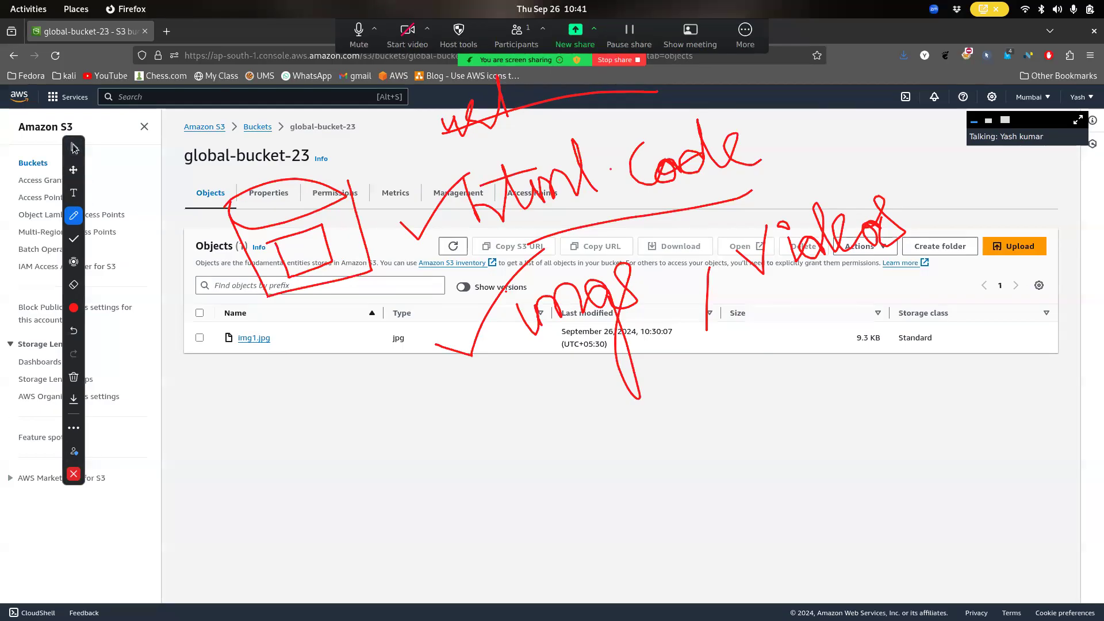
{"action": "left_click", "coordinate": [74, 377]}
{"action": "left_click", "coordinate": [138, 353]}
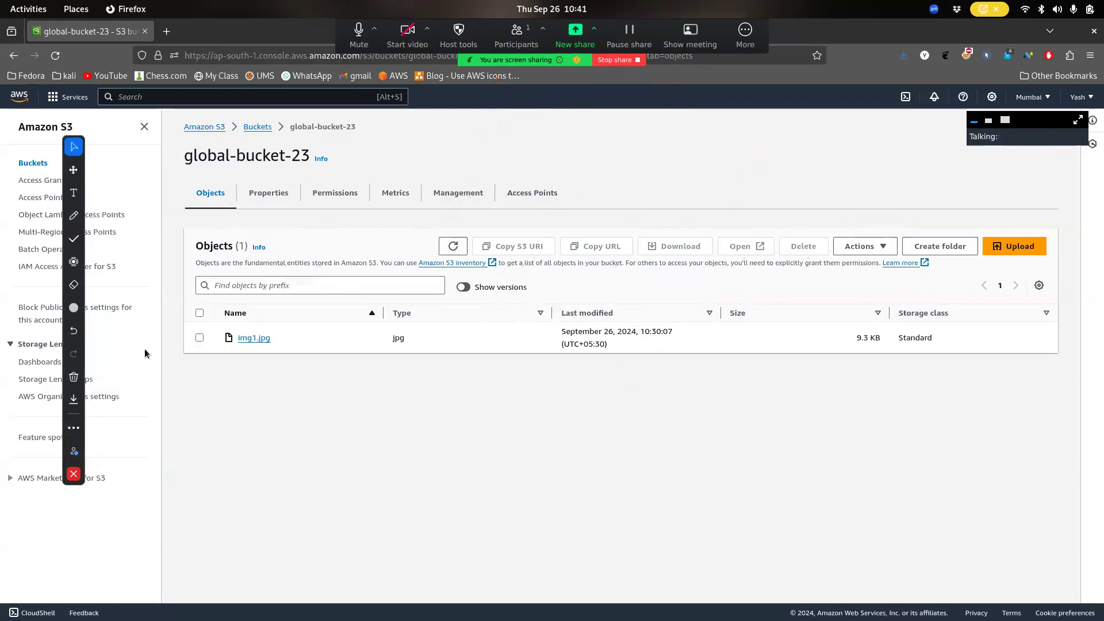
Close the annotation toolbar and scroll global-bucket-23's Properties to Static website hosting, shown Disabled.
{"action": "left_click", "coordinate": [74, 474]}
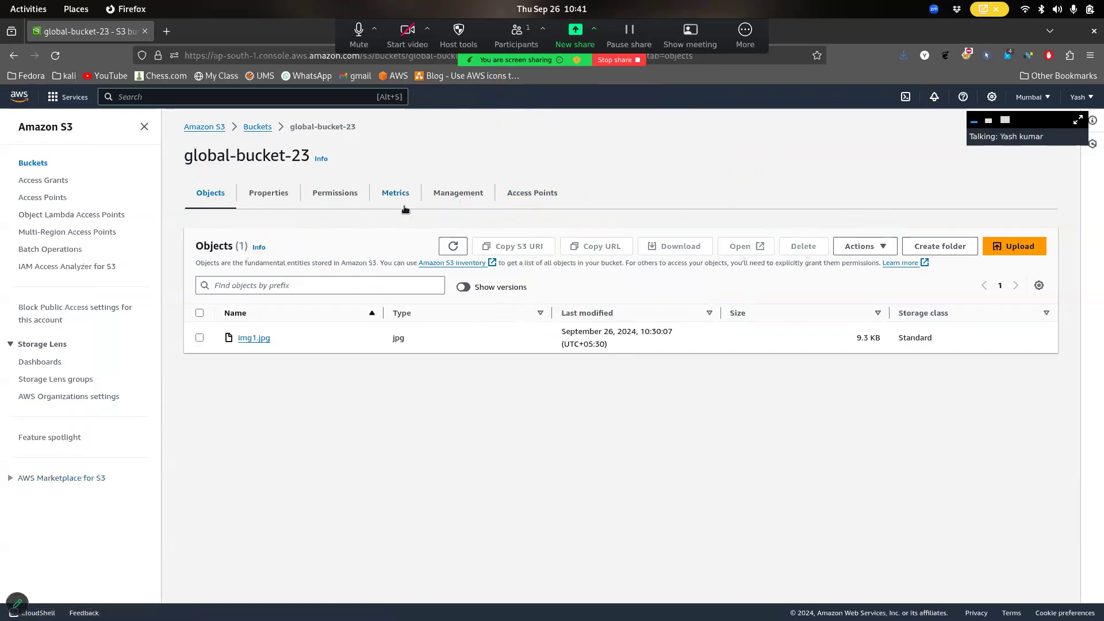
{"action": "left_click", "coordinate": [265, 196]}
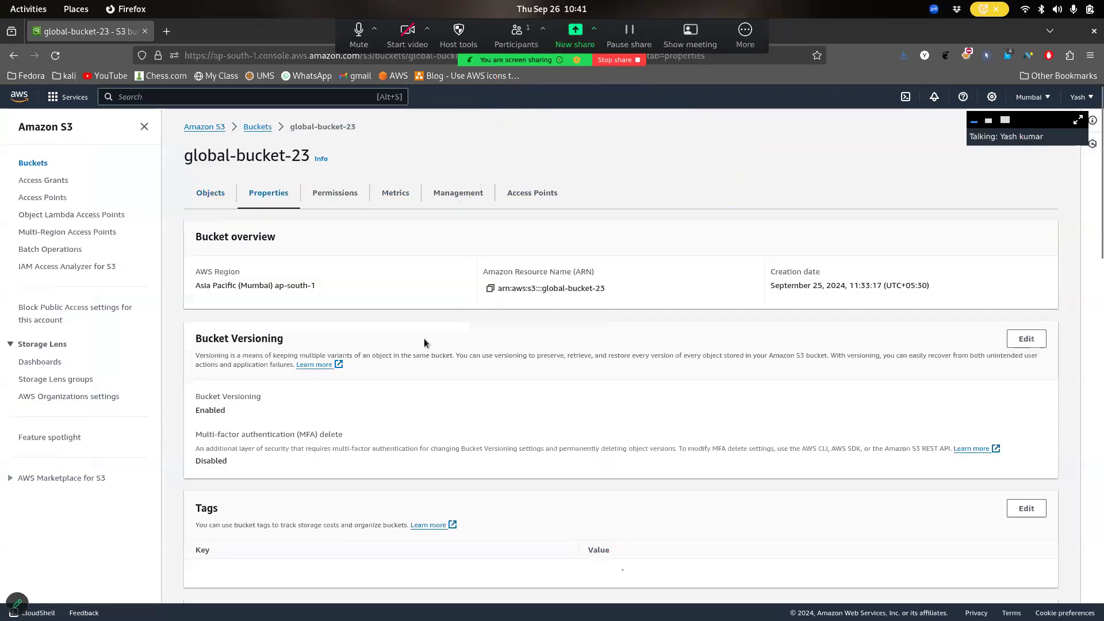
{"action": "scroll", "coordinate": [424, 343], "scroll_direction": "down", "scroll_amount": 15}
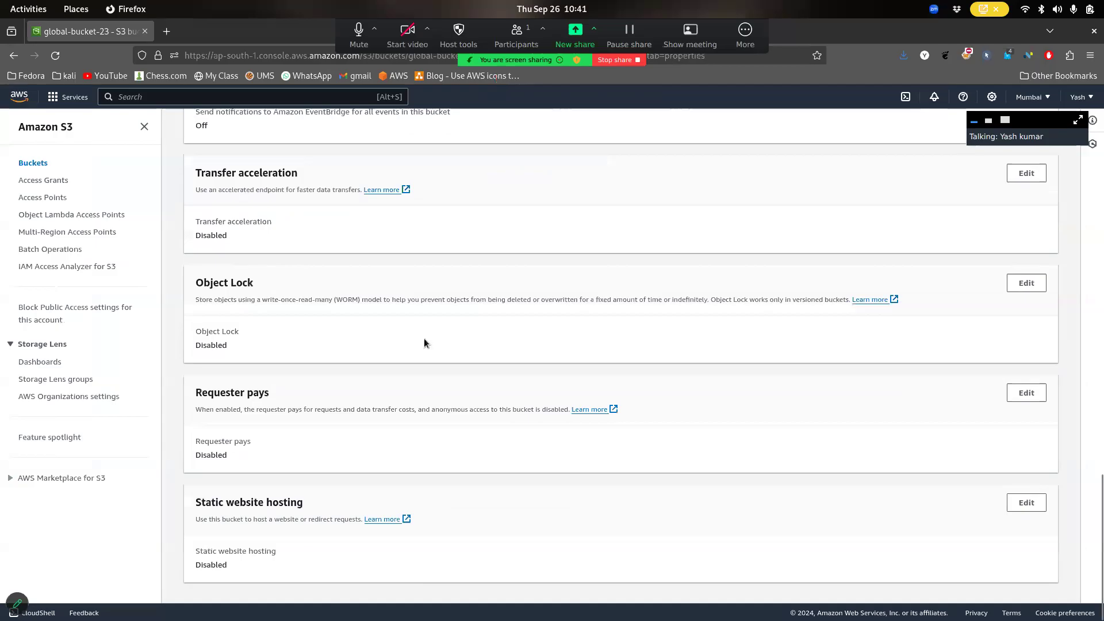
{"action": "left_click_drag", "start_coordinate": [195, 502], "coordinate": [309, 508]}
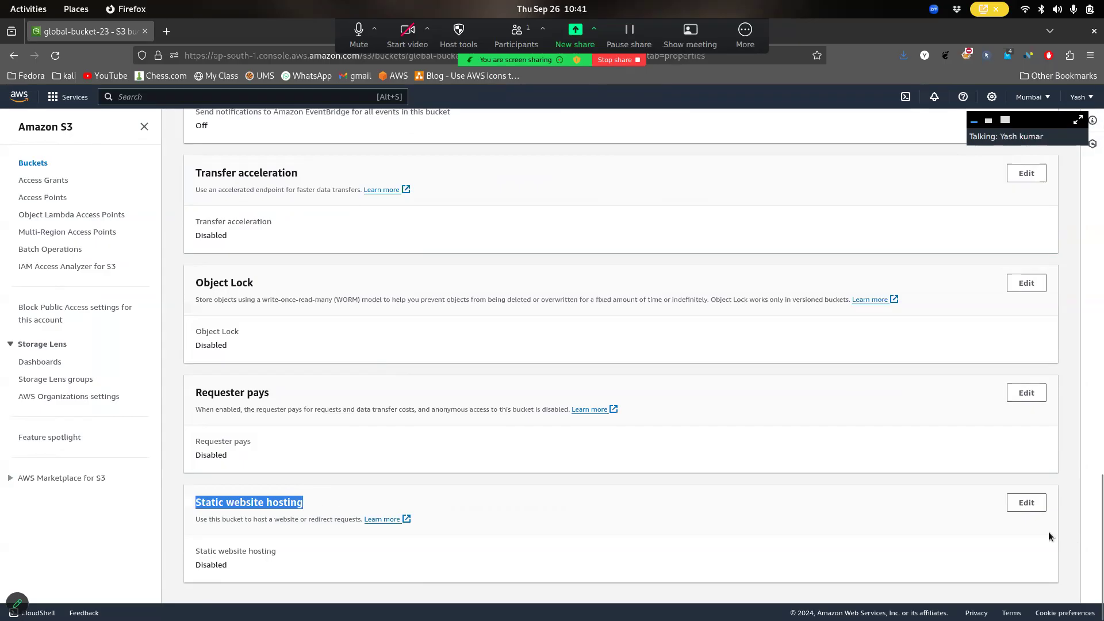
Enable static website hosting on global-bucket-23 and review the redirect and index document options.
{"action": "left_click", "coordinate": [1028, 504]}
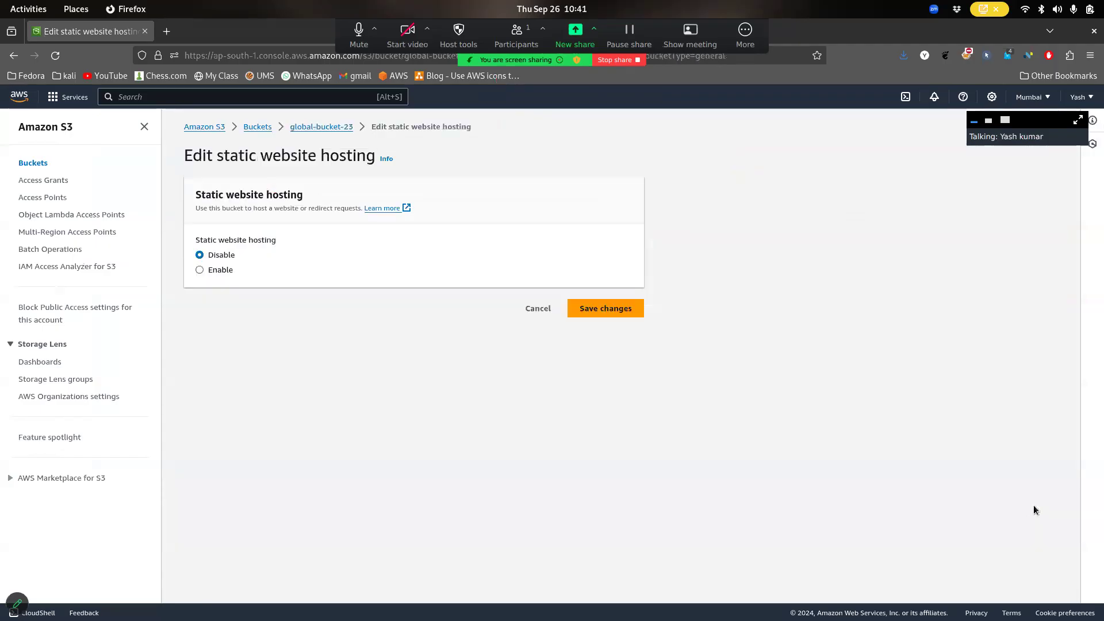
{"action": "left_click", "coordinate": [221, 271]}
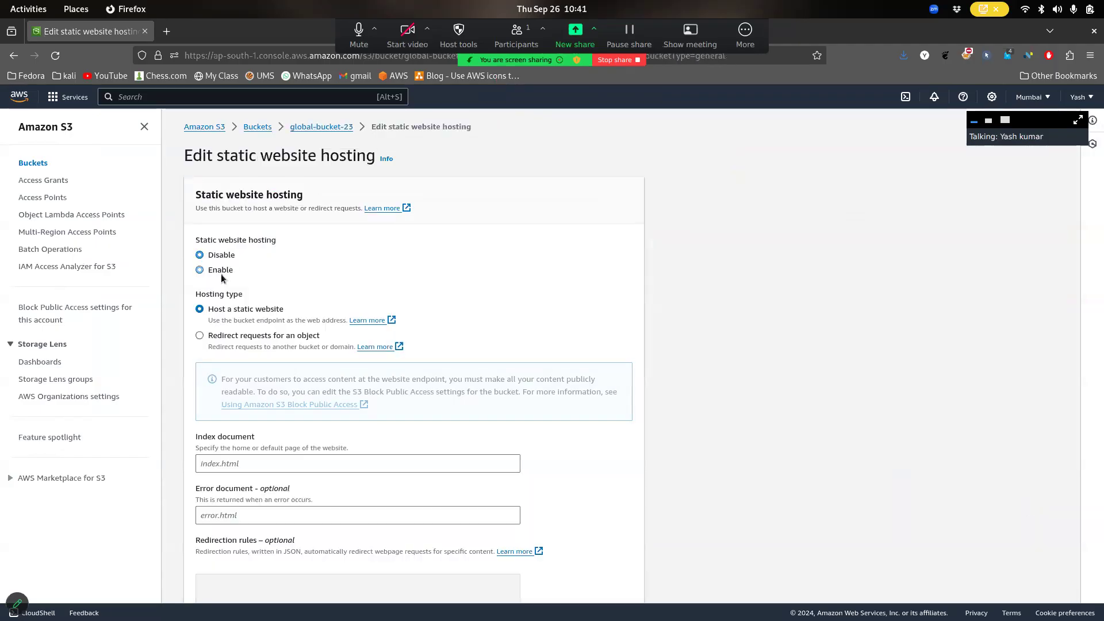
{"action": "left_click", "coordinate": [222, 257]}
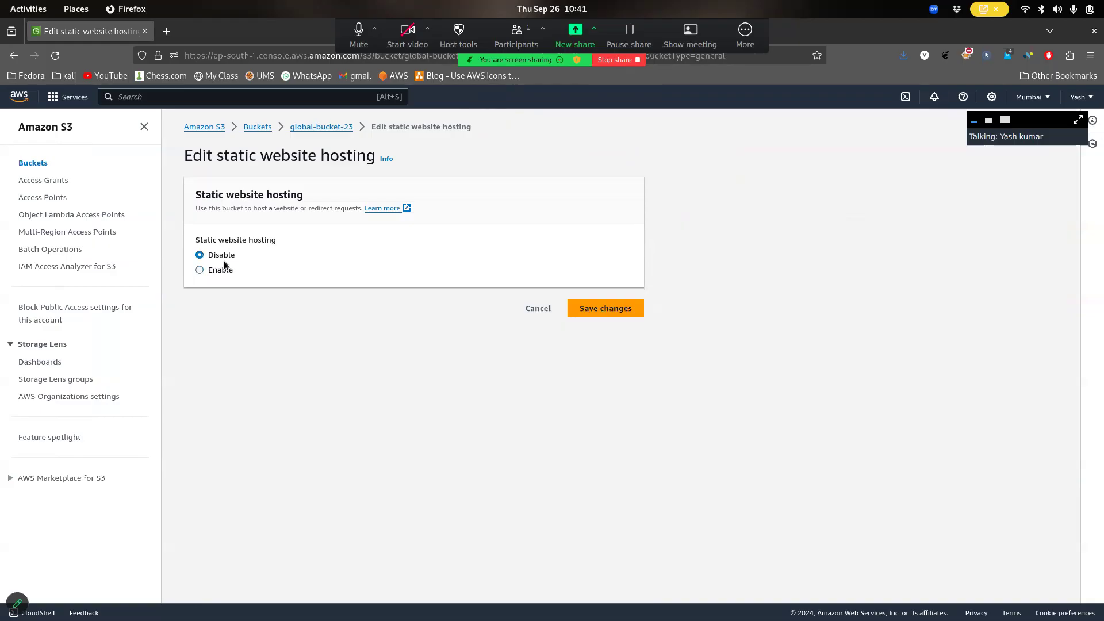
{"action": "left_click", "coordinate": [222, 271]}
{"action": "scroll", "coordinate": [323, 354], "scroll_direction": "down", "scroll_amount": 4}
{"action": "scroll", "coordinate": [328, 363], "scroll_direction": "up", "scroll_amount": 4}
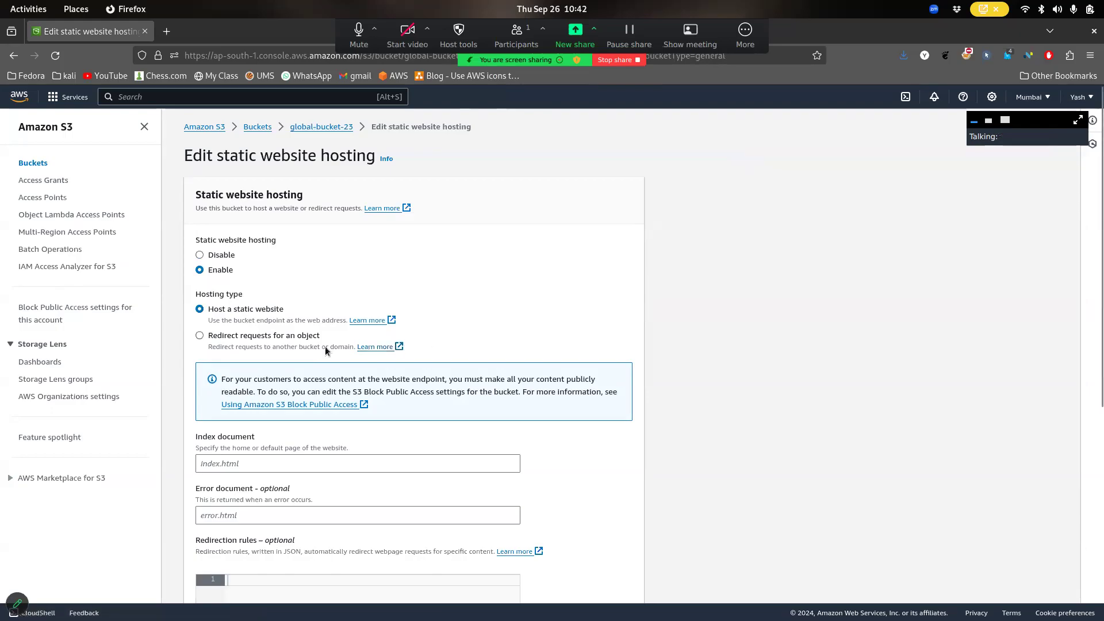
{"action": "left_click_drag", "start_coordinate": [207, 347], "coordinate": [255, 355]}
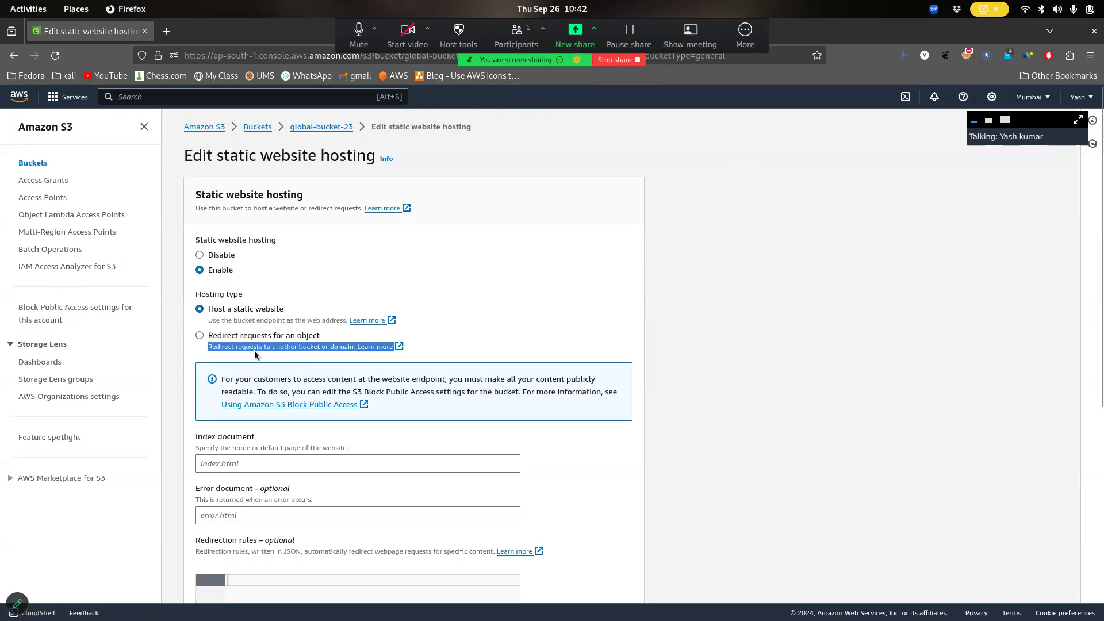
{"action": "left_click", "coordinate": [425, 339]}
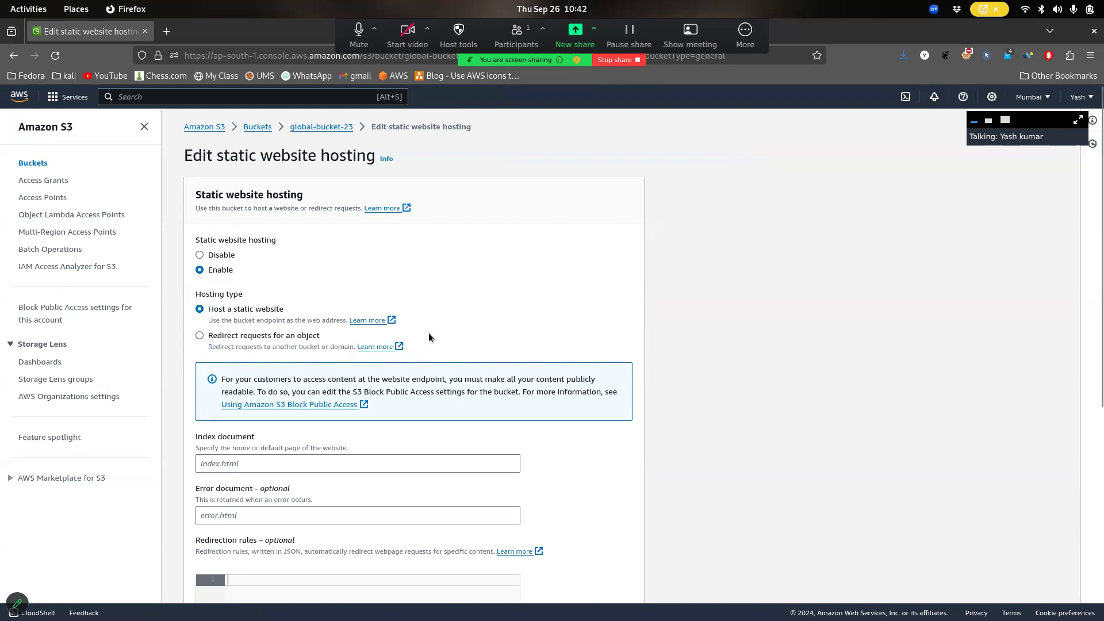
{"action": "scroll", "coordinate": [408, 449], "scroll_direction": "down", "scroll_amount": 3}
{"action": "left_click", "coordinate": [325, 332]}
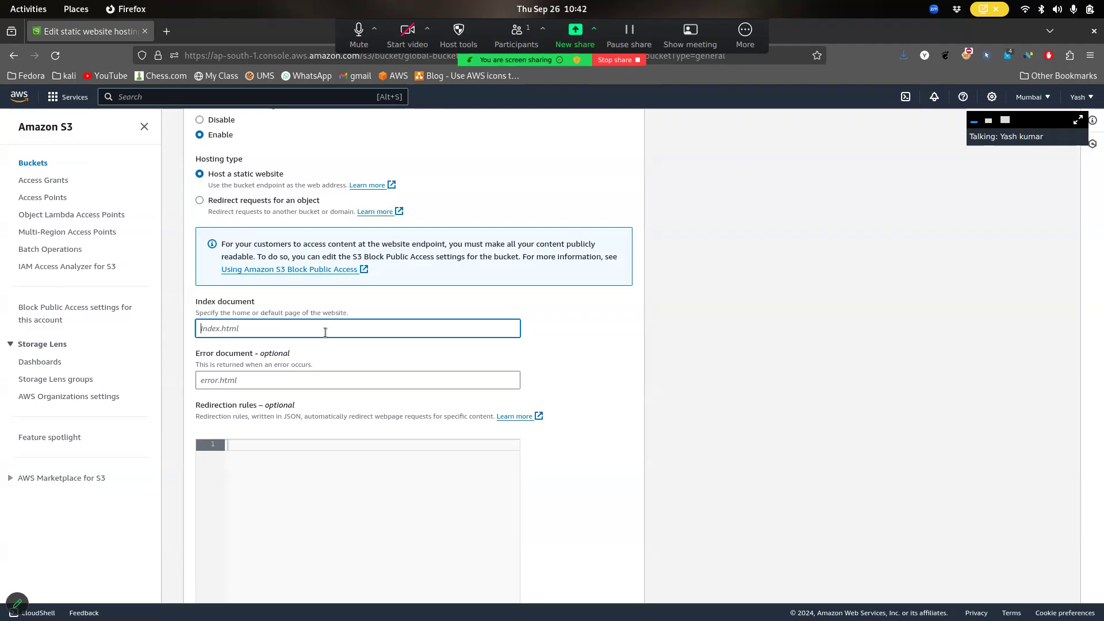
Review the error document and redirection rules, then cancel after the save fails for a missing index document.
{"action": "left_click_drag", "start_coordinate": [194, 355], "coordinate": [306, 358]}
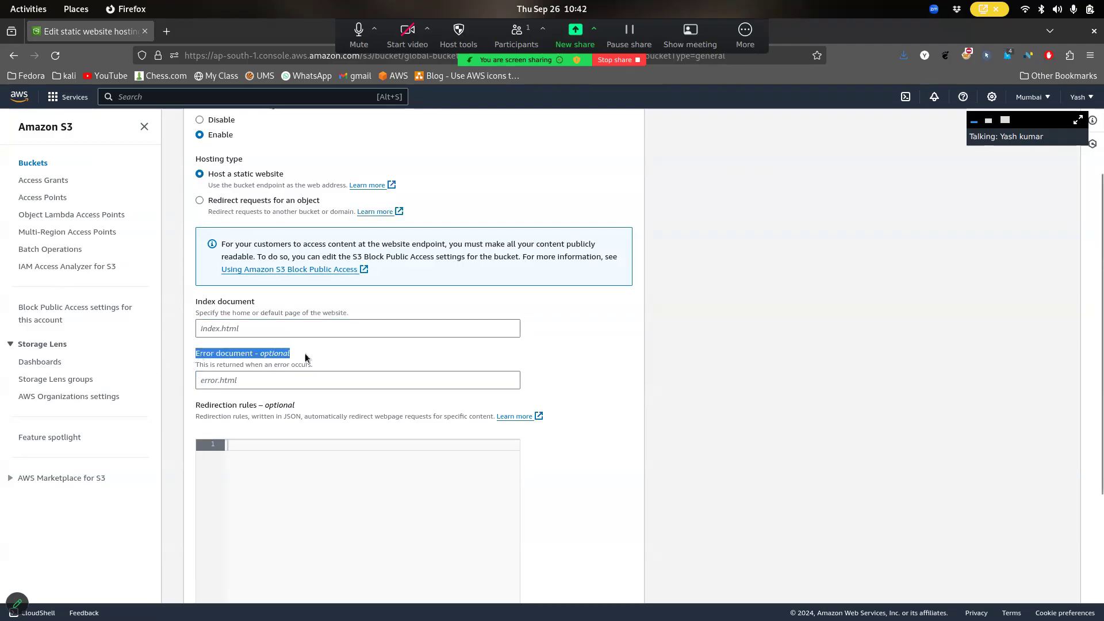
{"action": "scroll", "coordinate": [305, 358], "scroll_direction": "down", "scroll_amount": 1}
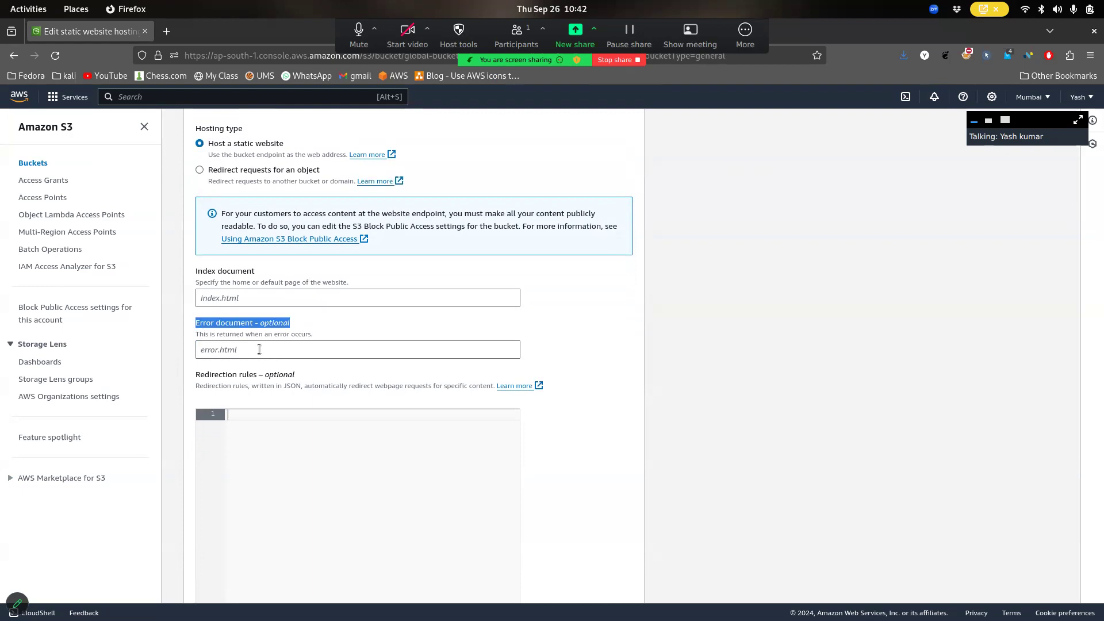
{"action": "left_click", "coordinate": [322, 333]}
{"action": "scroll", "coordinate": [322, 333], "scroll_direction": "down", "scroll_amount": 2}
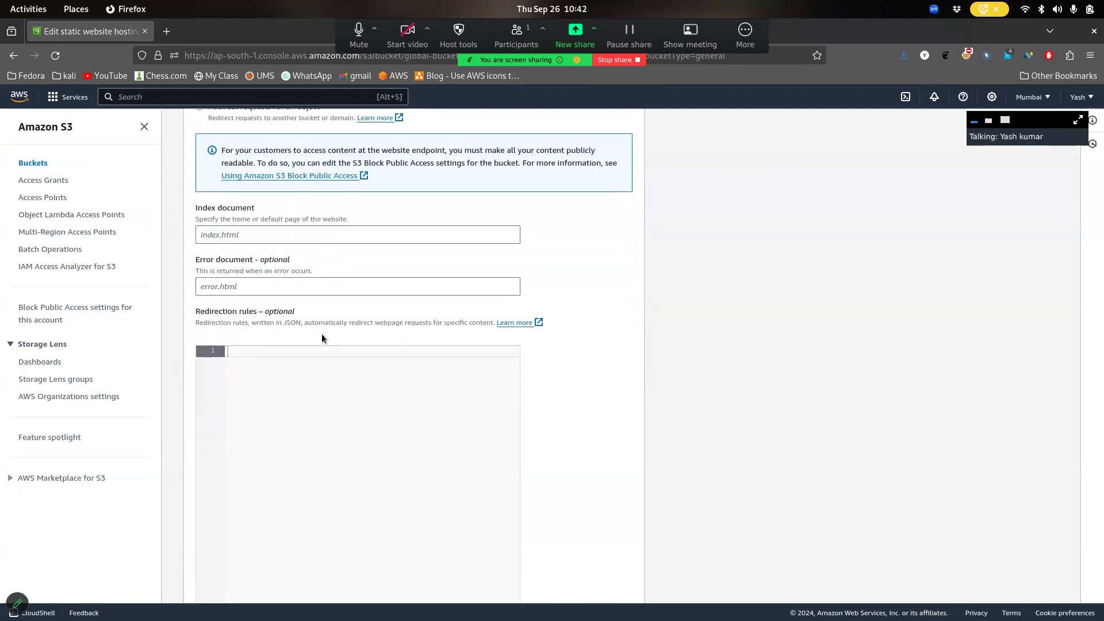
{"action": "scroll", "coordinate": [321, 335], "scroll_direction": "down", "scroll_amount": 3}
{"action": "left_click", "coordinate": [288, 263]}
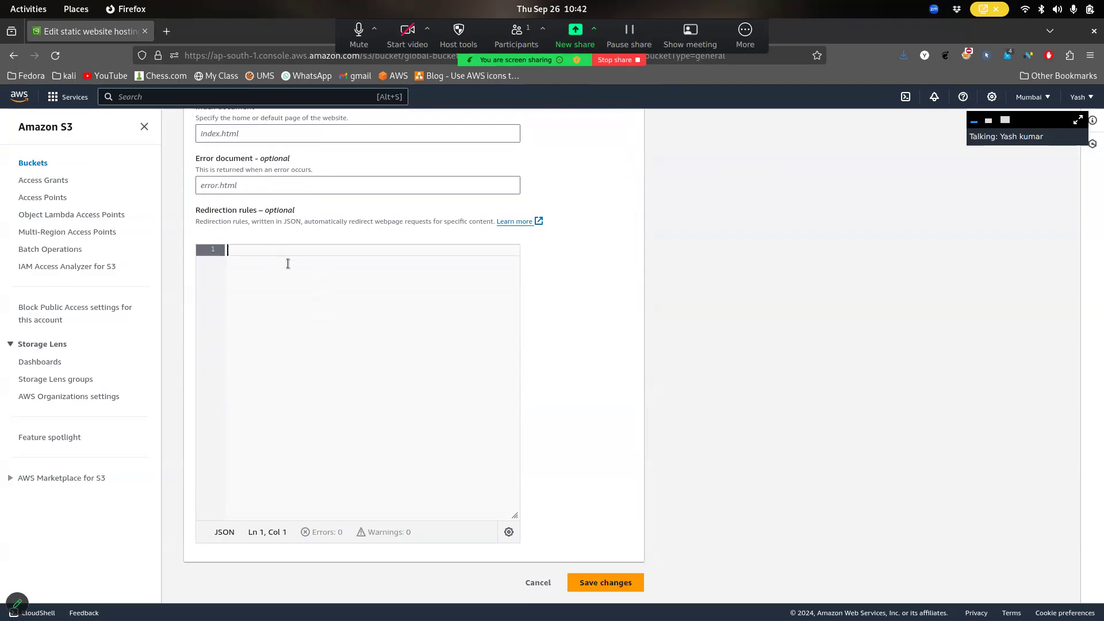
{"action": "scroll", "coordinate": [405, 290], "scroll_direction": "up", "scroll_amount": 5}
{"action": "scroll", "coordinate": [454, 379], "scroll_direction": "down", "scroll_amount": 3}
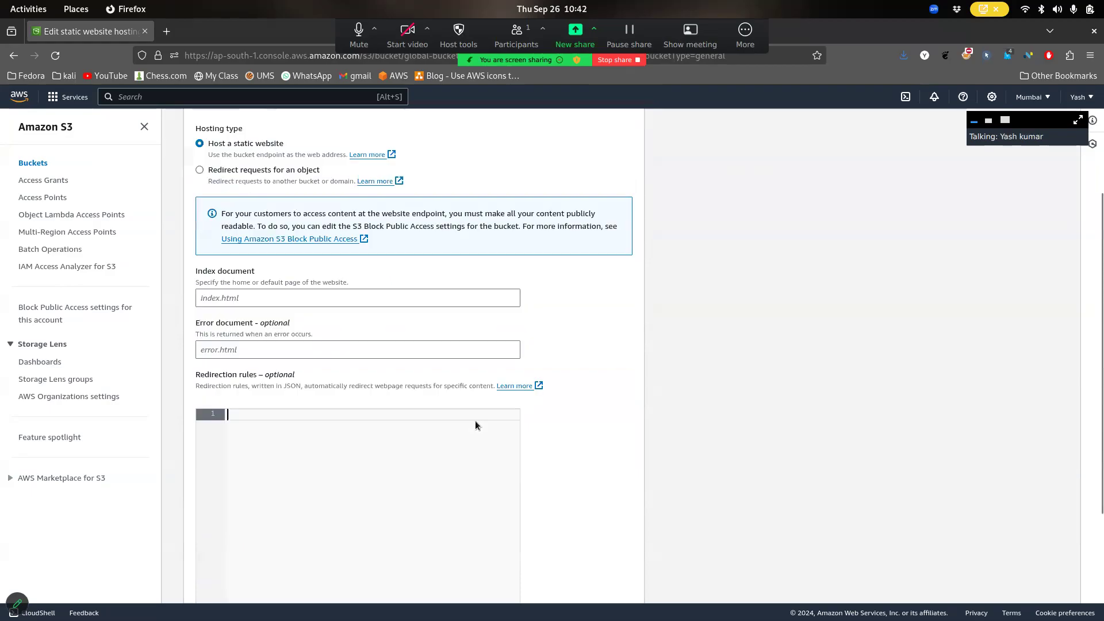
{"action": "scroll", "coordinate": [475, 421], "scroll_direction": "down", "scroll_amount": 3}
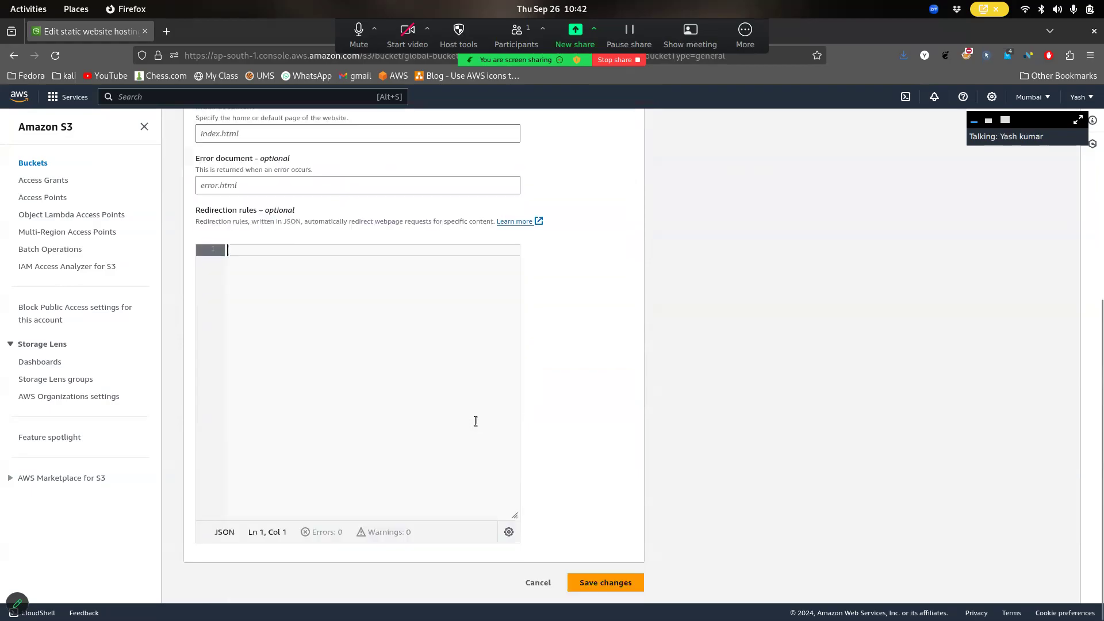
{"action": "left_click", "coordinate": [609, 583]}
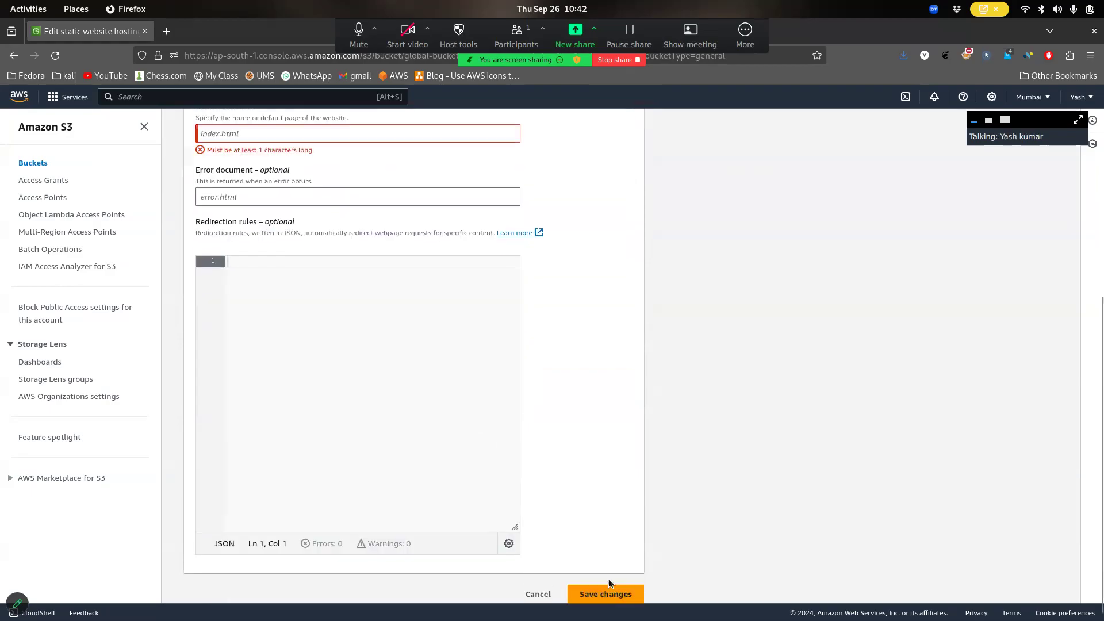
{"action": "scroll", "coordinate": [386, 259], "scroll_direction": "up", "scroll_amount": 6}
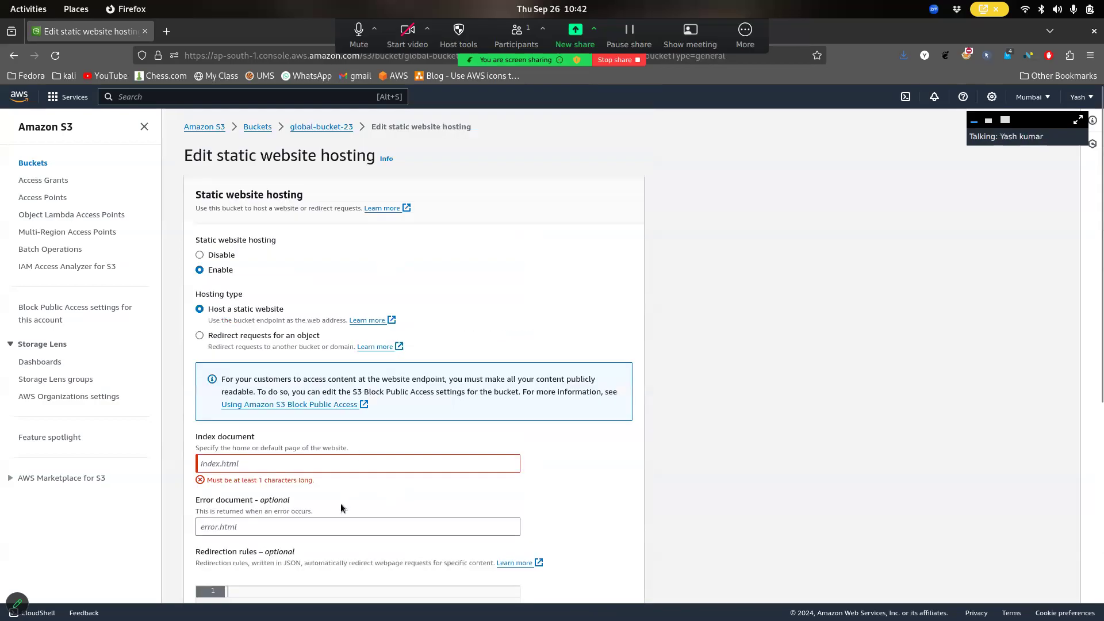
{"action": "left_click_drag", "start_coordinate": [319, 481], "coordinate": [209, 480]}
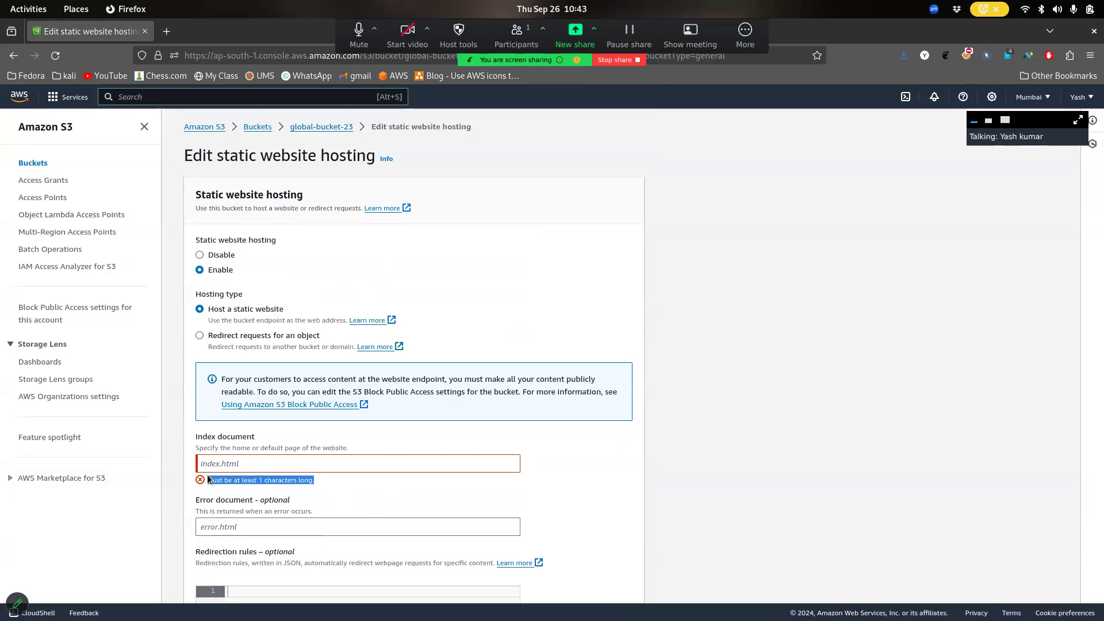
{"action": "scroll", "coordinate": [327, 426], "scroll_direction": "down", "scroll_amount": 5}
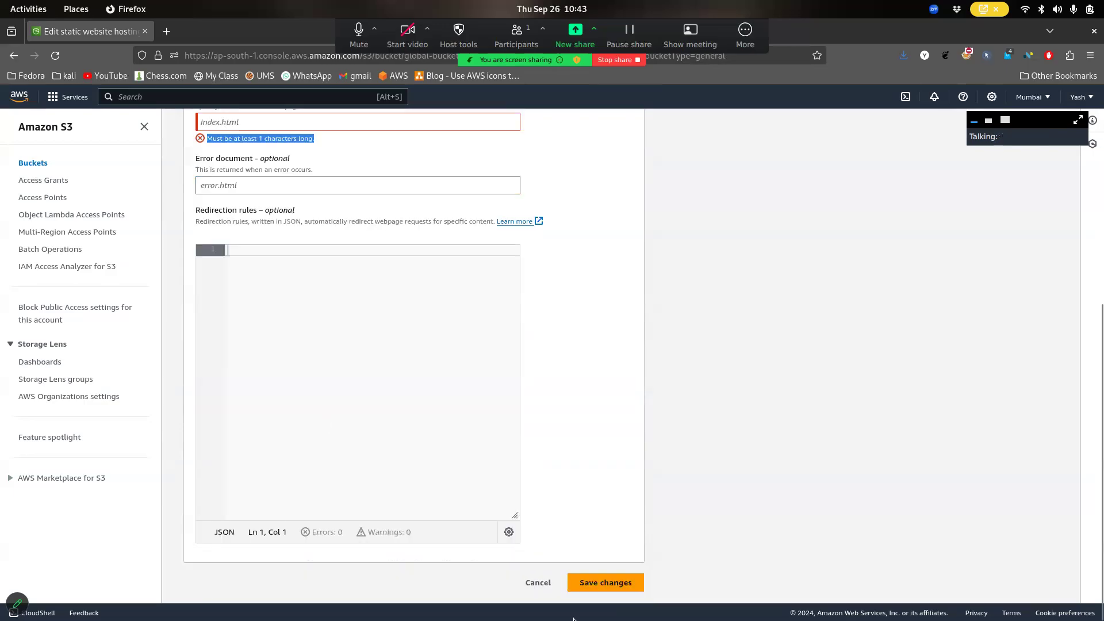
{"action": "left_click", "coordinate": [543, 588]}
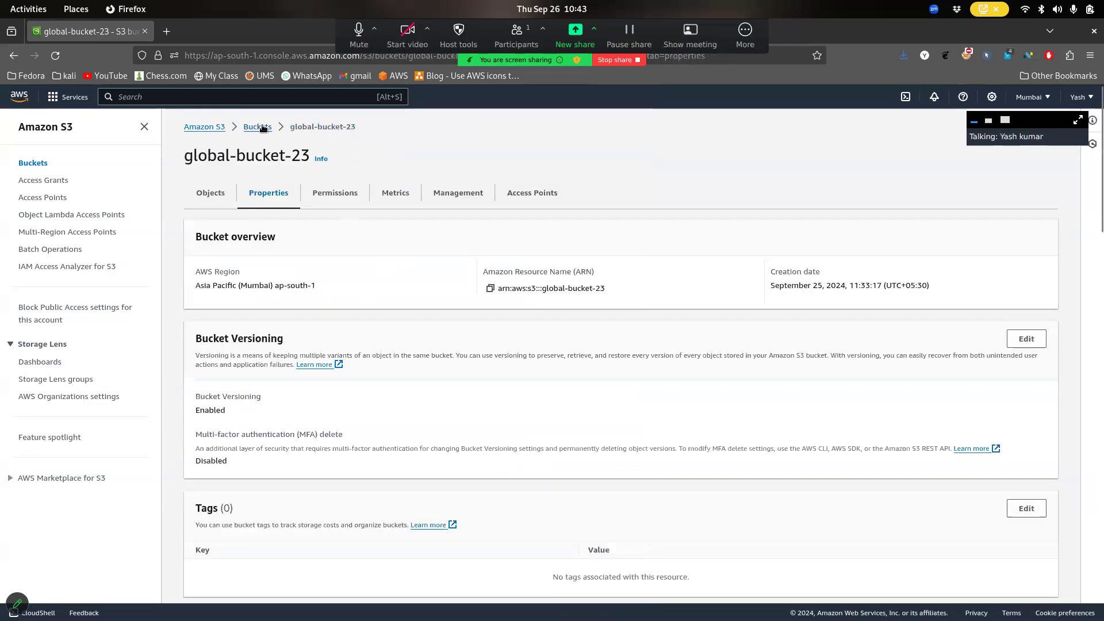
Reopen global-bucket-23, toggle img1.jpg's version list on and off, then return to Properties.
{"action": "left_click", "coordinate": [257, 126]}
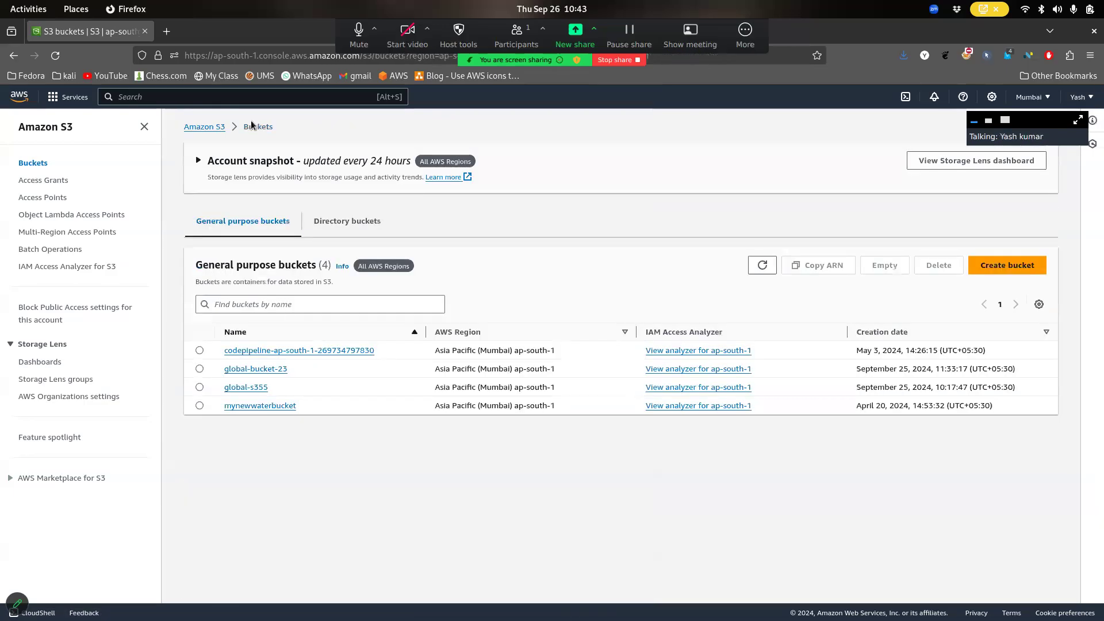
{"action": "left_click", "coordinate": [259, 369]}
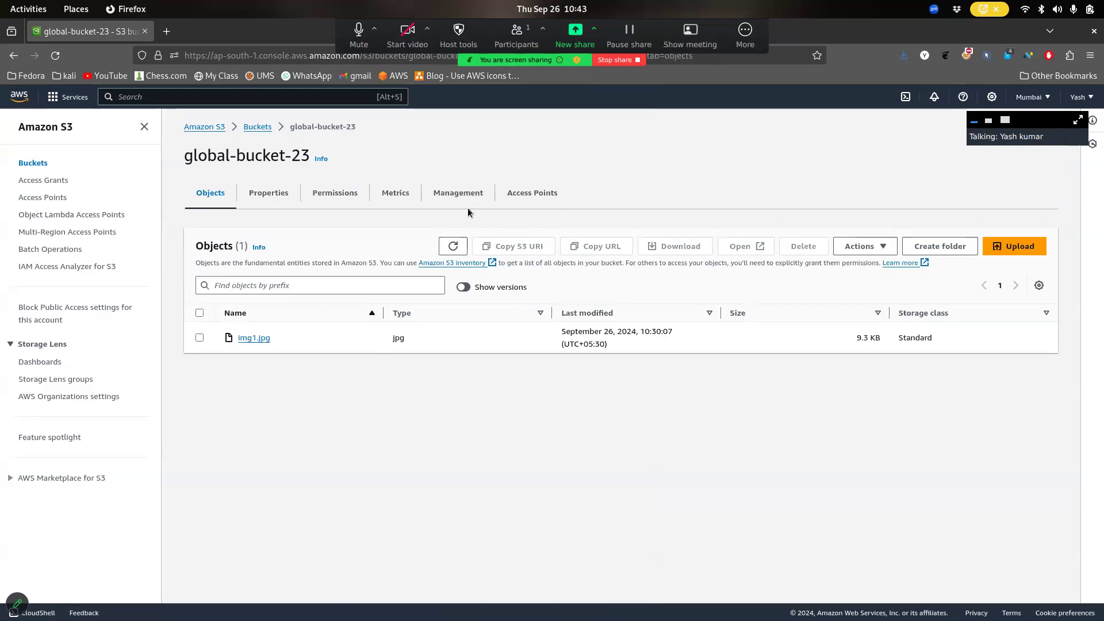
{"action": "left_click", "coordinate": [273, 206]}
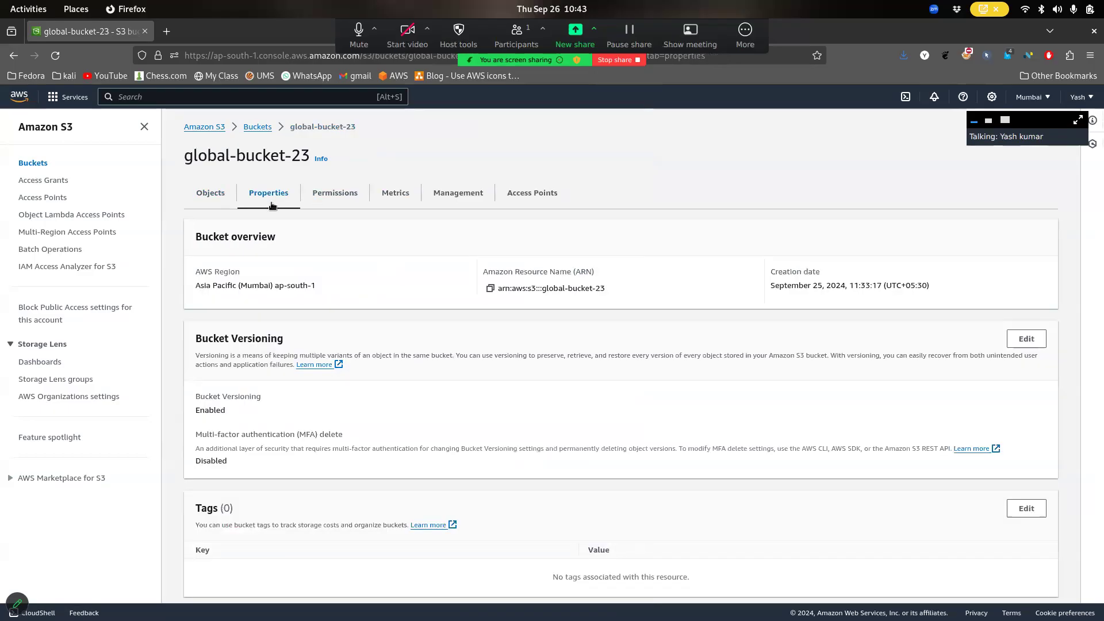
{"action": "left_click", "coordinate": [228, 202]}
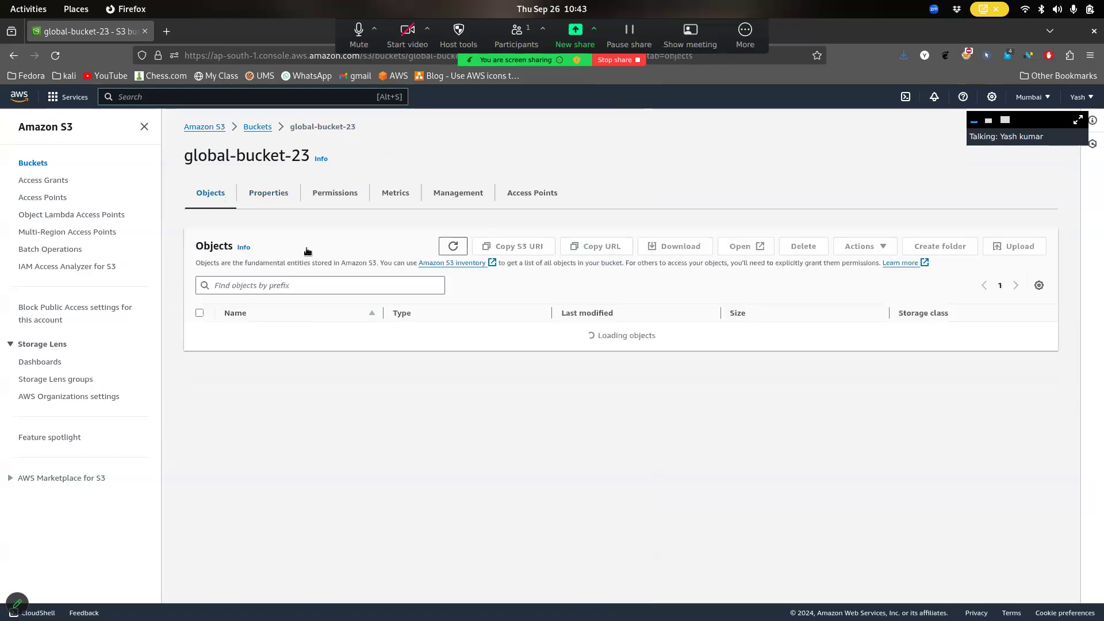
{"action": "left_click", "coordinate": [465, 287]}
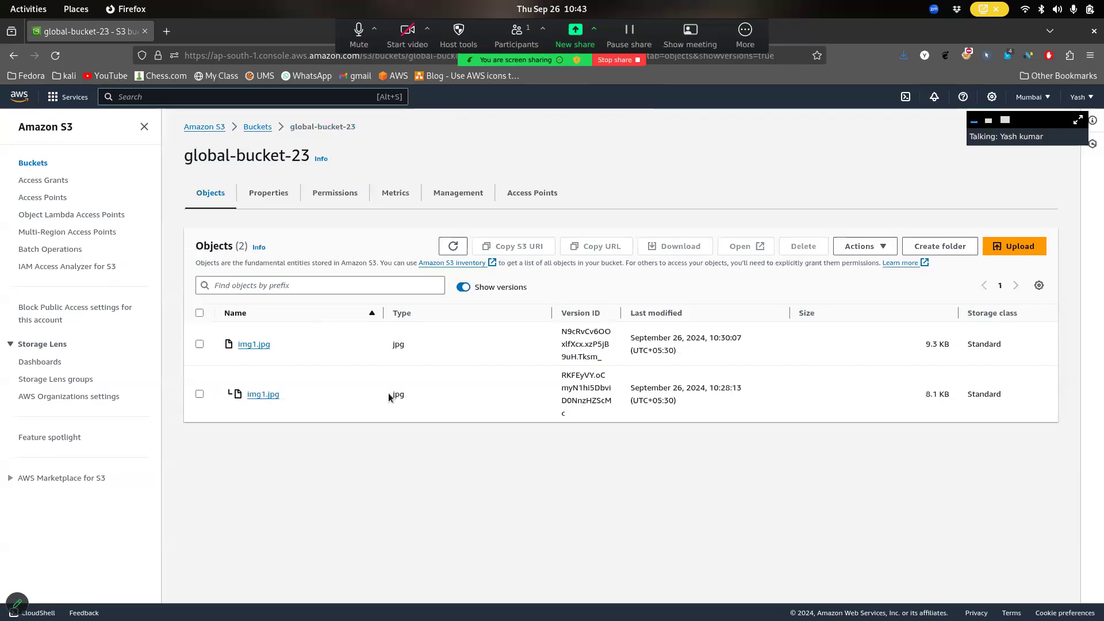
{"action": "left_click", "coordinate": [468, 288]}
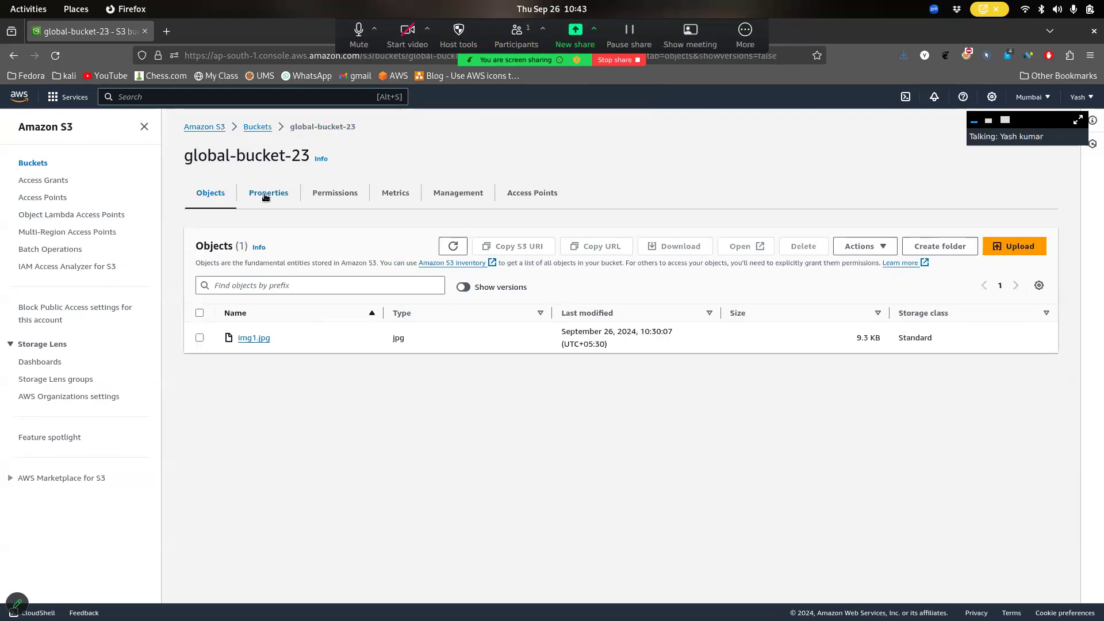
{"action": "left_click", "coordinate": [266, 196]}
{"action": "scroll", "coordinate": [365, 286], "scroll_direction": "down", "scroll_amount": 5}
{"action": "scroll", "coordinate": [365, 285], "scroll_direction": "up", "scroll_amount": 4}
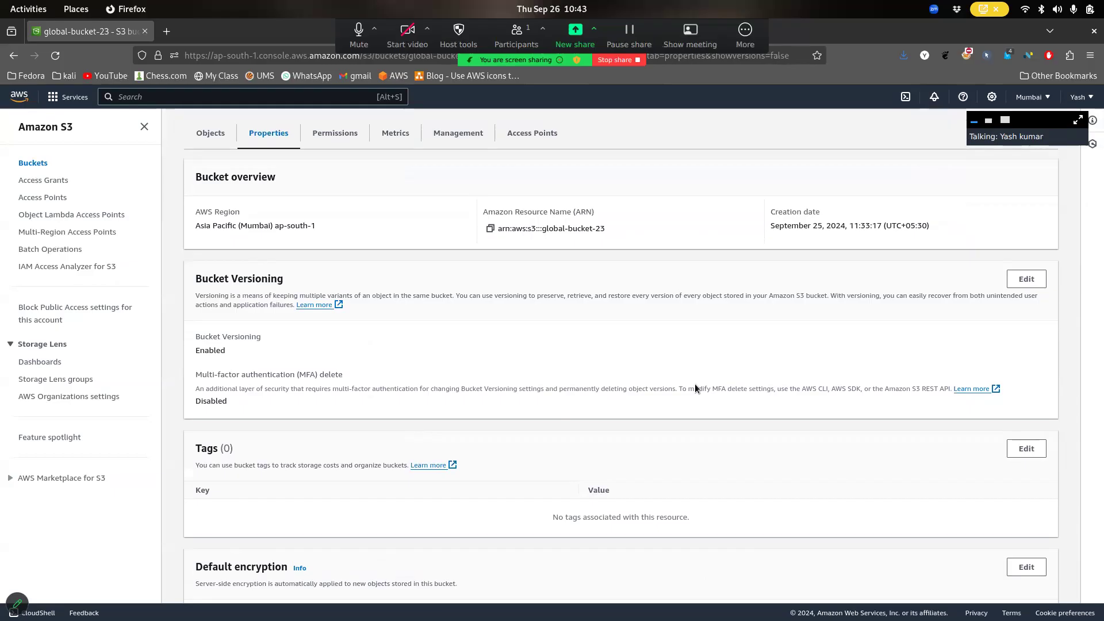
Suspend Bucket Versioning on global-bucket-23, acknowledging the warning, then reload the Objects list.
{"action": "left_click", "coordinate": [1026, 279]}
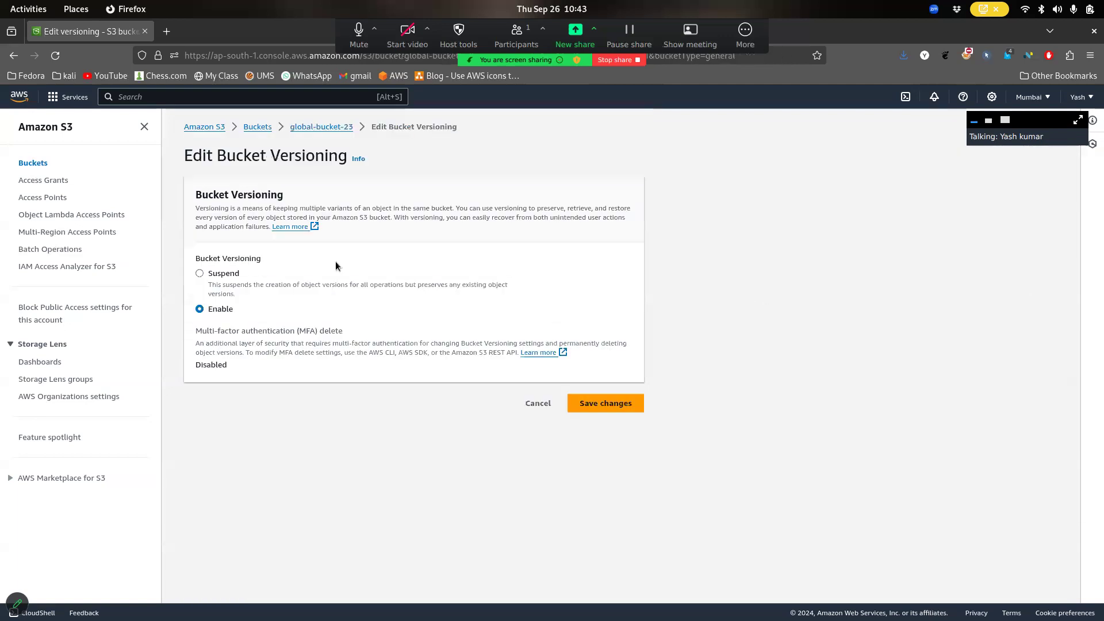
{"action": "left_click", "coordinate": [200, 273]}
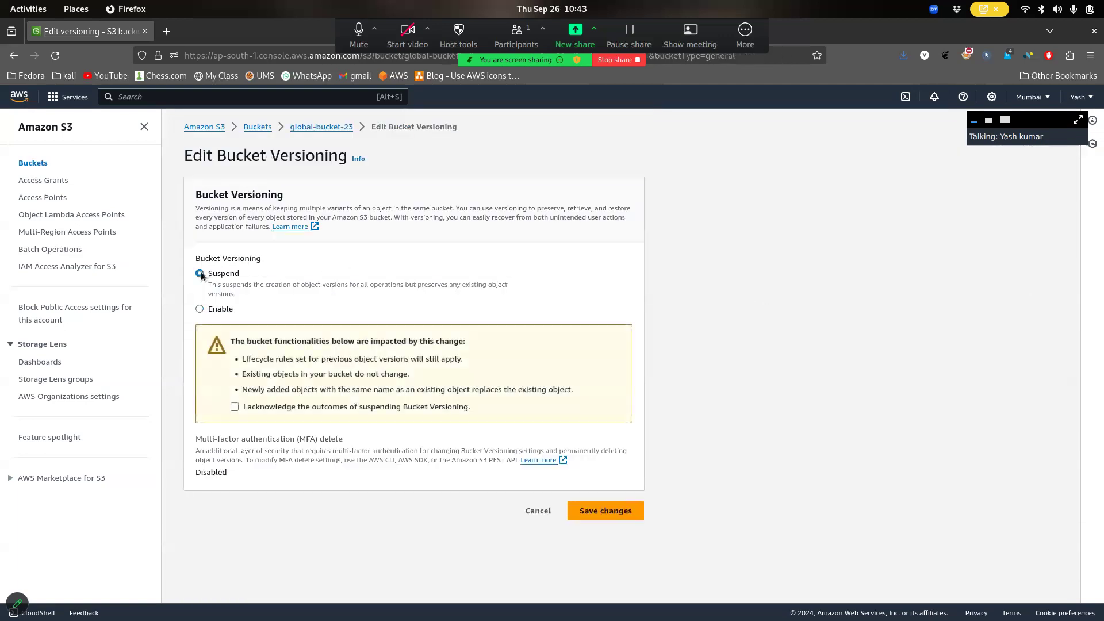
{"action": "left_click", "coordinate": [353, 406]}
{"action": "left_click_drag", "start_coordinate": [266, 375], "coordinate": [404, 377]}
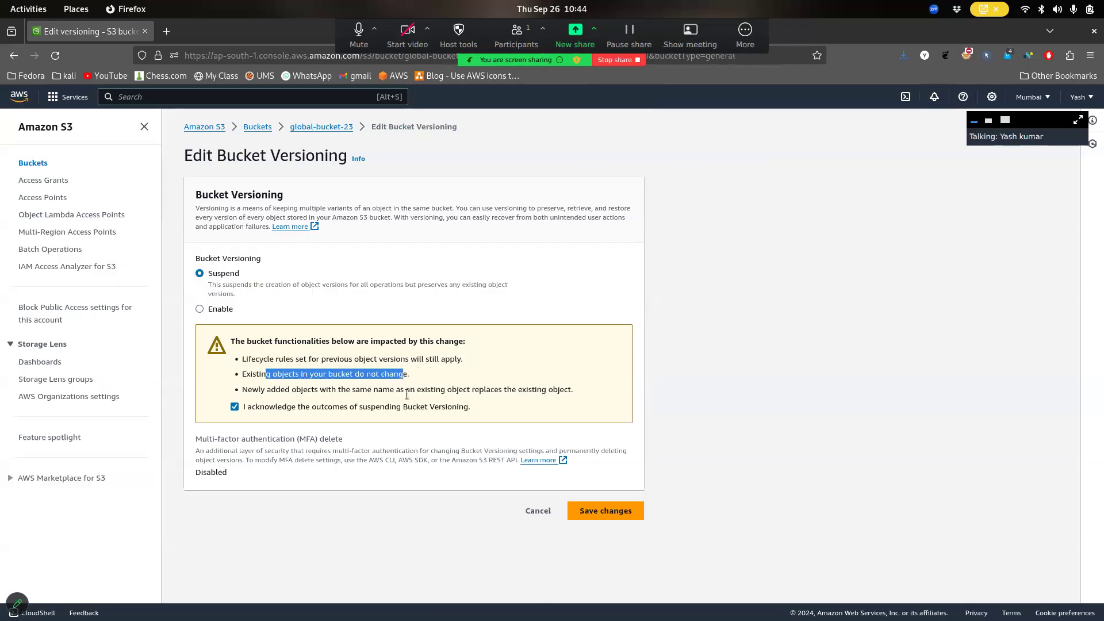
{"action": "left_click", "coordinate": [285, 397]}
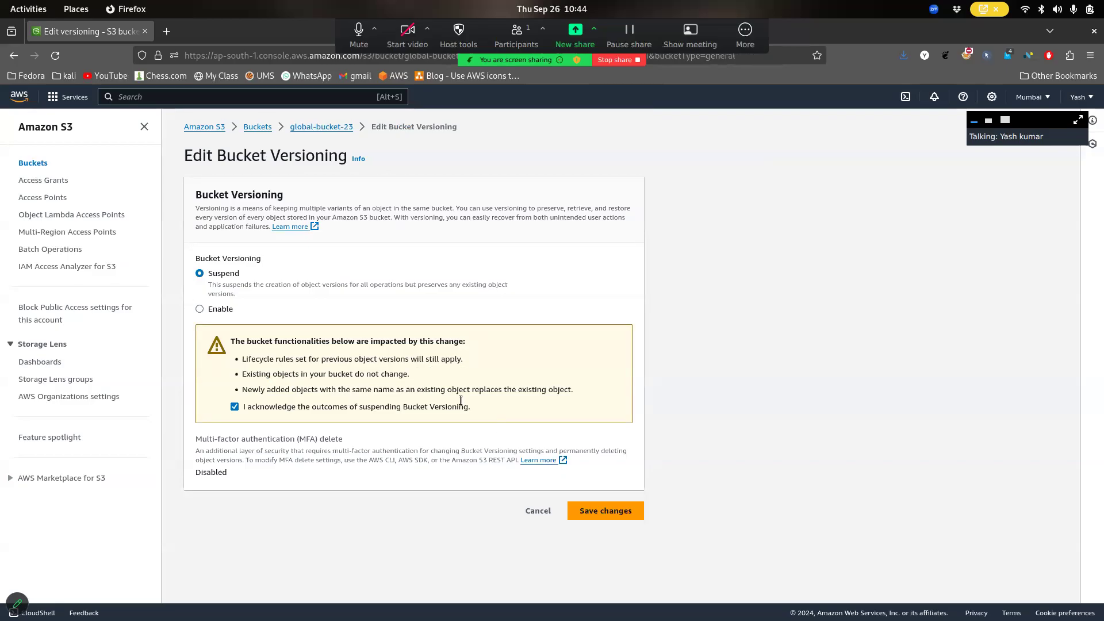
{"action": "left_click", "coordinate": [606, 511]}
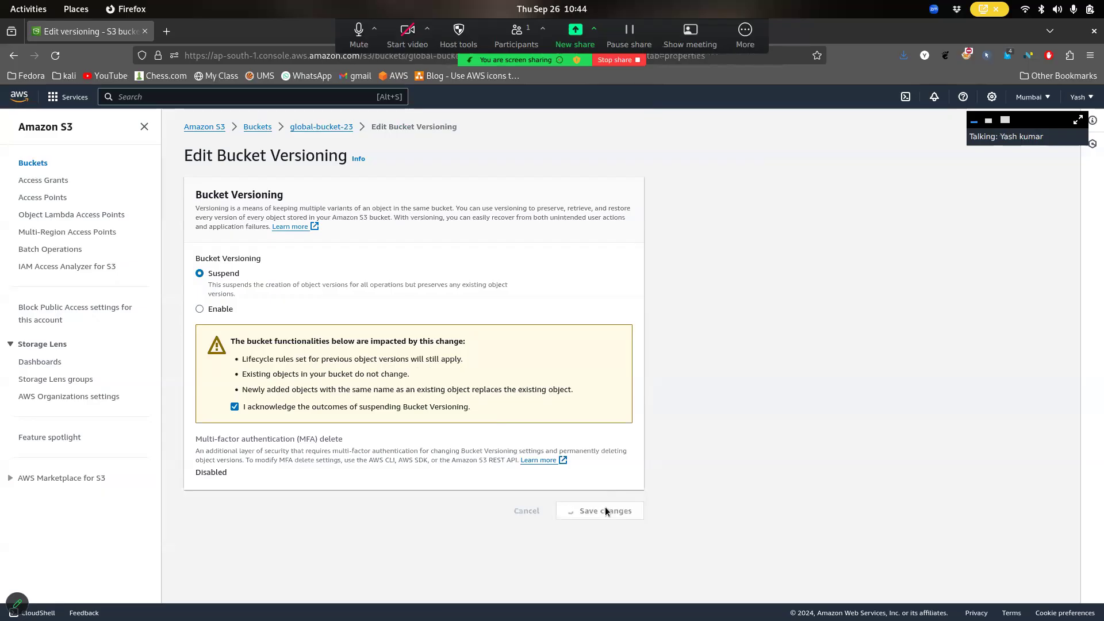
{"action": "left_click", "coordinate": [210, 221]}
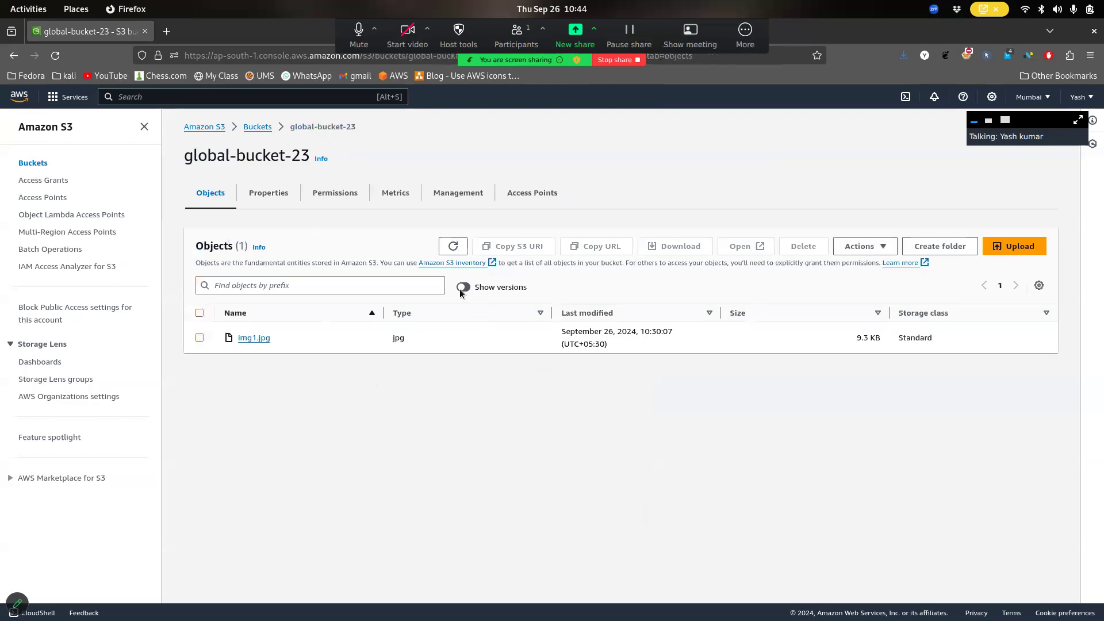
{"action": "key", "text": "F5"}
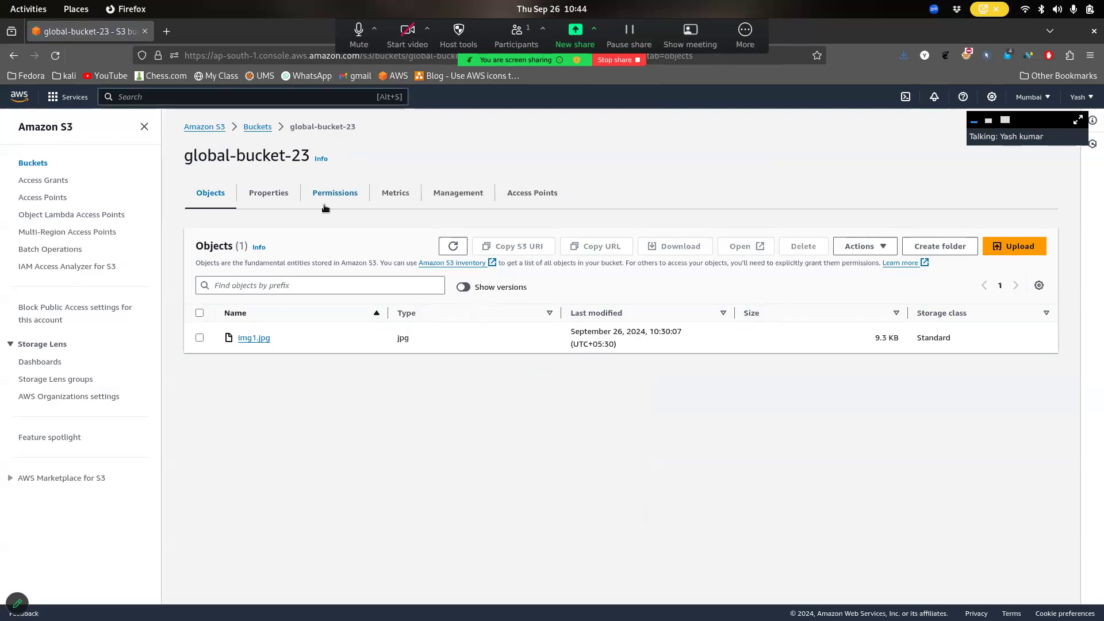
{"action": "left_click", "coordinate": [271, 201]}
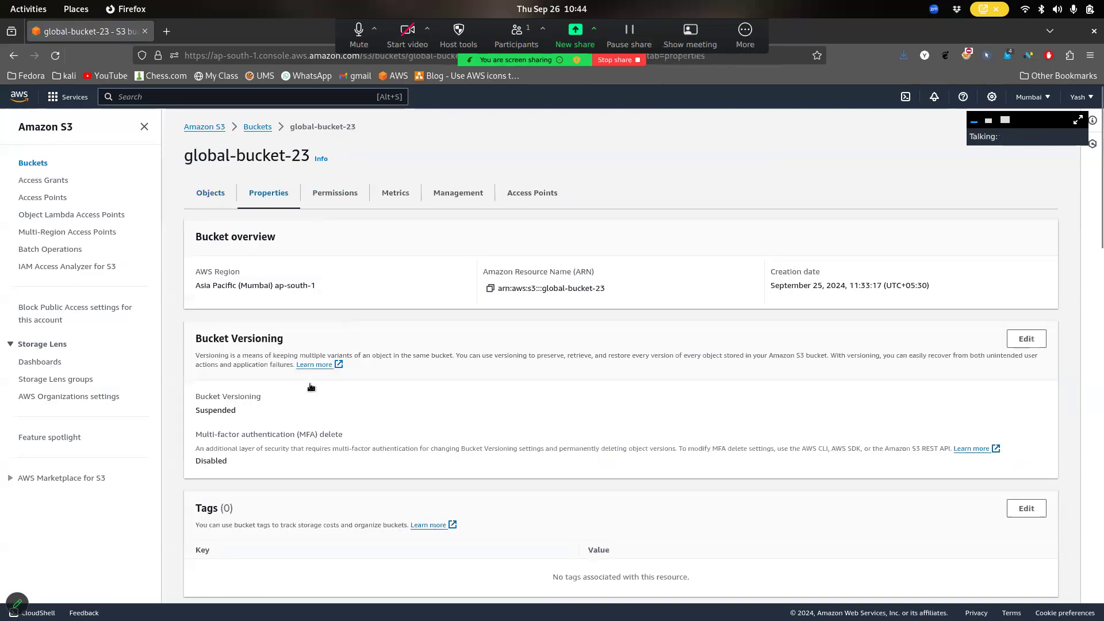
{"action": "scroll", "coordinate": [309, 383], "scroll_direction": "down", "scroll_amount": 3}
{"action": "scroll", "coordinate": [235, 265], "scroll_direction": "up", "scroll_amount": 3}
{"action": "left_click", "coordinate": [204, 197]}
{"action": "left_click", "coordinate": [464, 288]}
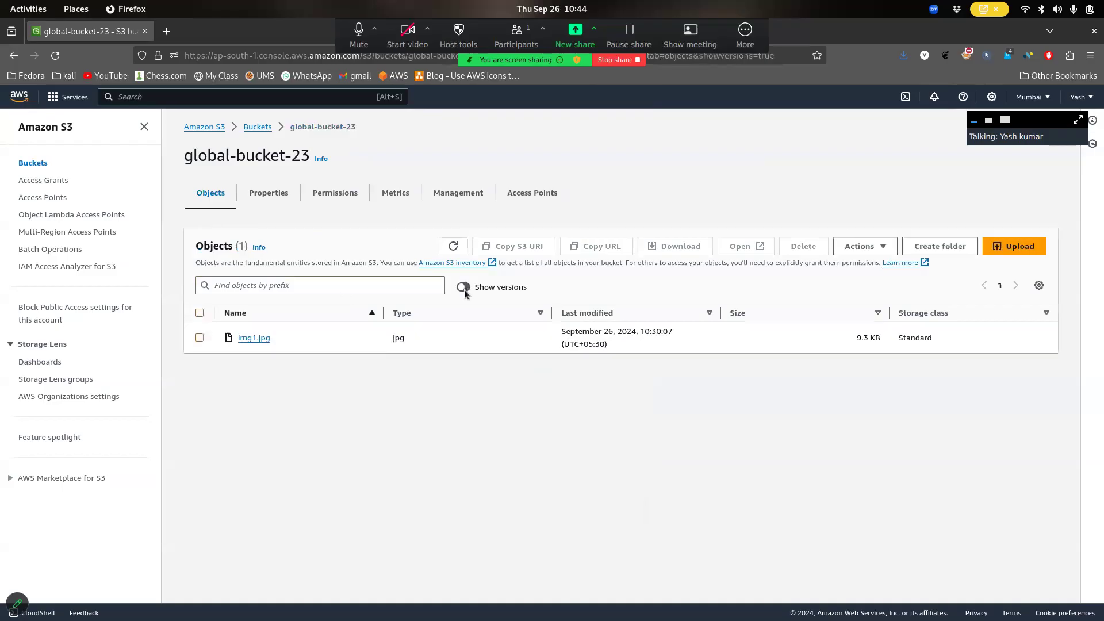
{"action": "left_click", "coordinate": [464, 288]}
Delete the old local img1.jpg and rename the lion image img5.jpg to img1.jpg.
{"action": "left_click", "coordinate": [1017, 246]}
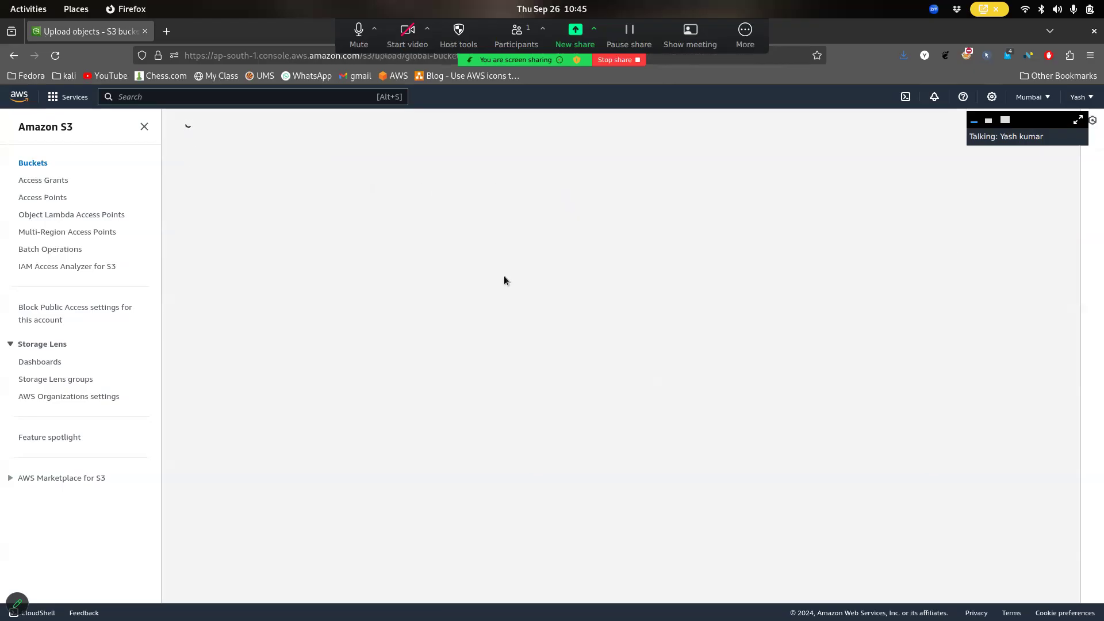
{"action": "key", "text": "super"}
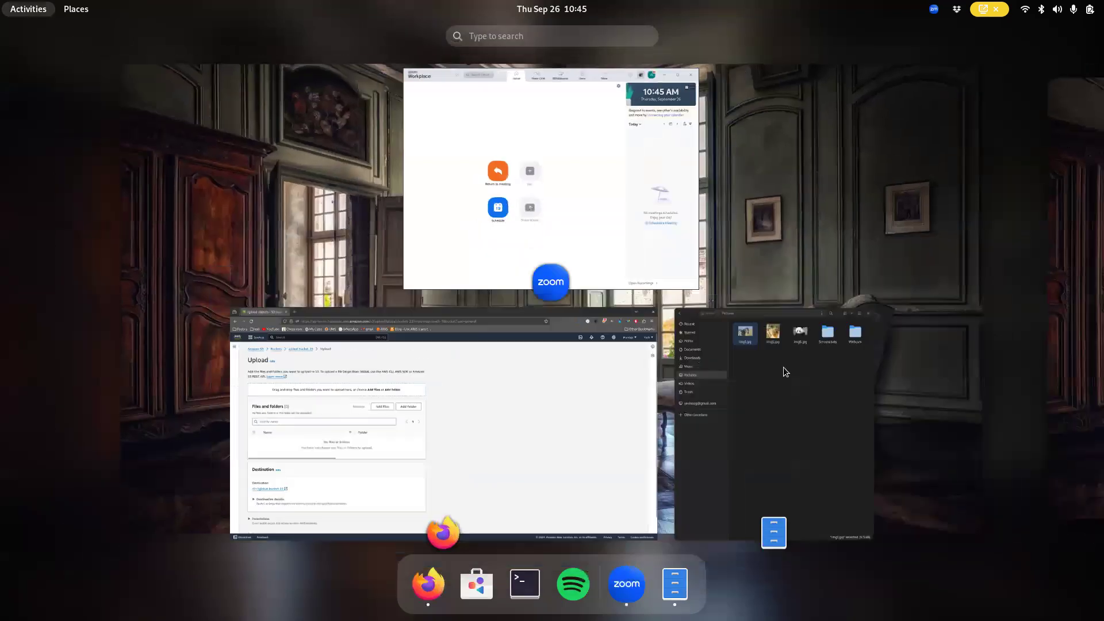
{"action": "left_click", "coordinate": [783, 368]}
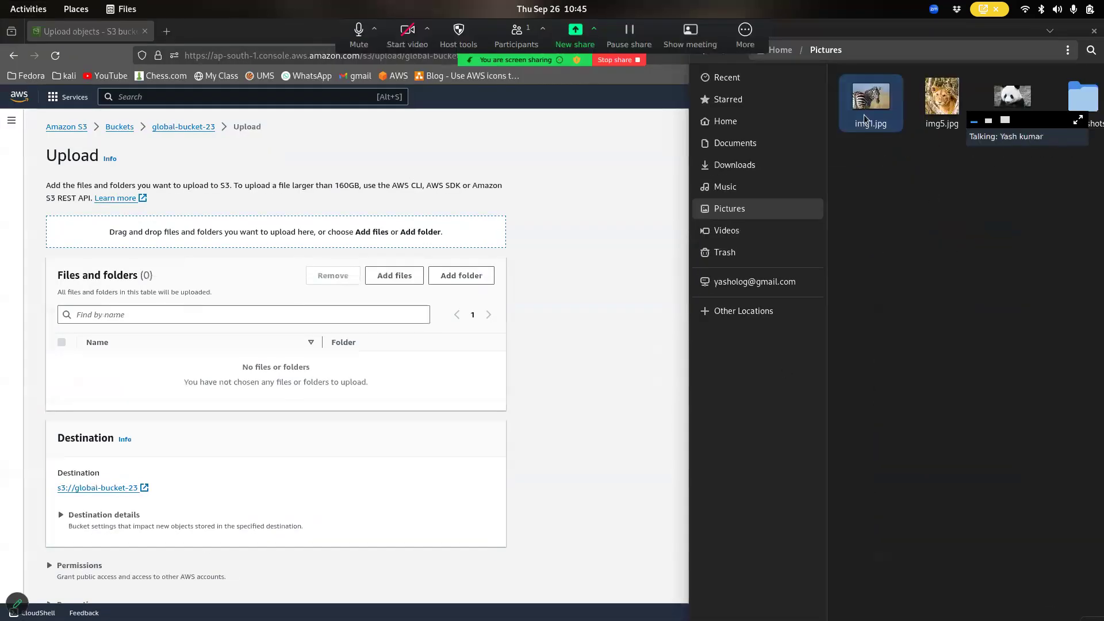
{"action": "key", "text": "Delete"}
{"action": "right_click", "coordinate": [864, 115]}
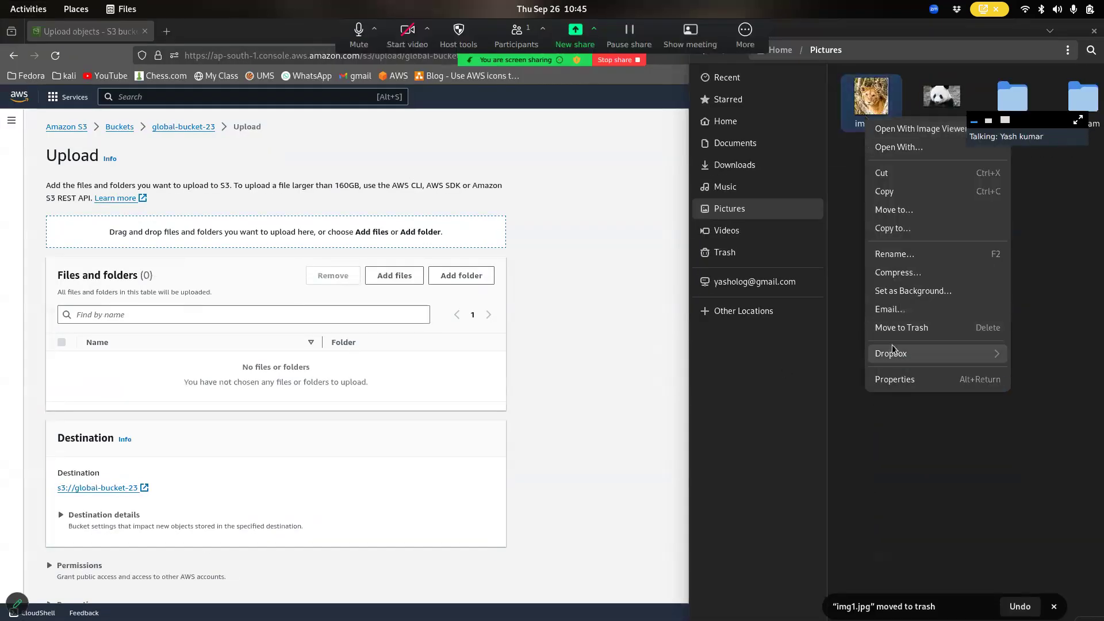
{"action": "left_click", "coordinate": [894, 254]}
{"action": "key", "text": "BackSpace"}
{"action": "type", "text": "1"}
{"action": "key", "text": "Return"}
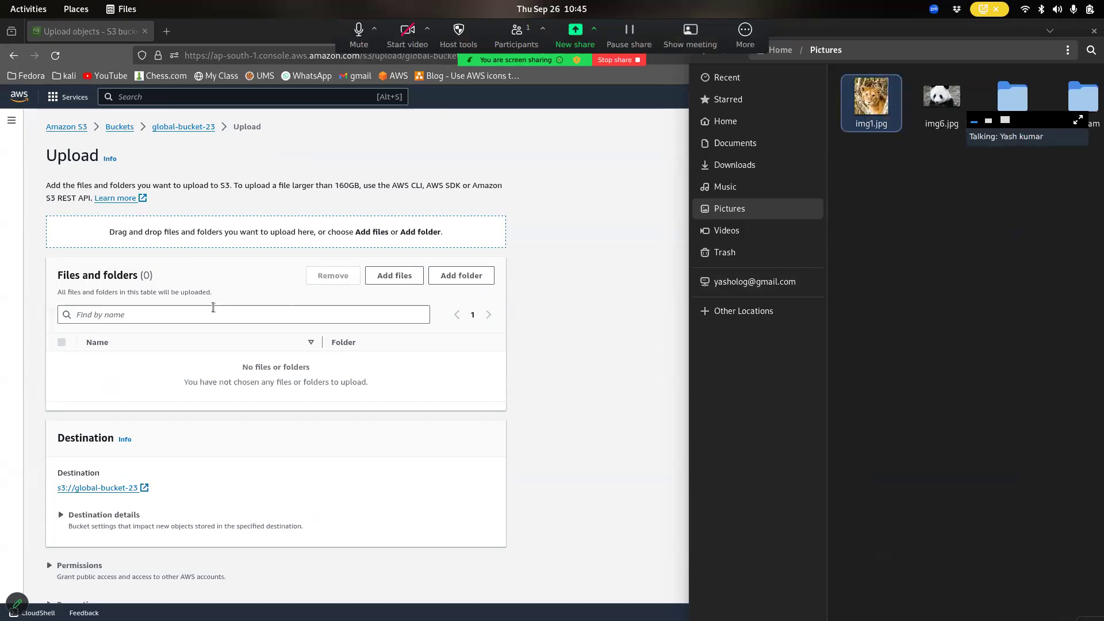
Upload the 14.0 KB lion img1.jpg to global-bucket-23 and view it in a new tab.
{"action": "left_click", "coordinate": [409, 278]}
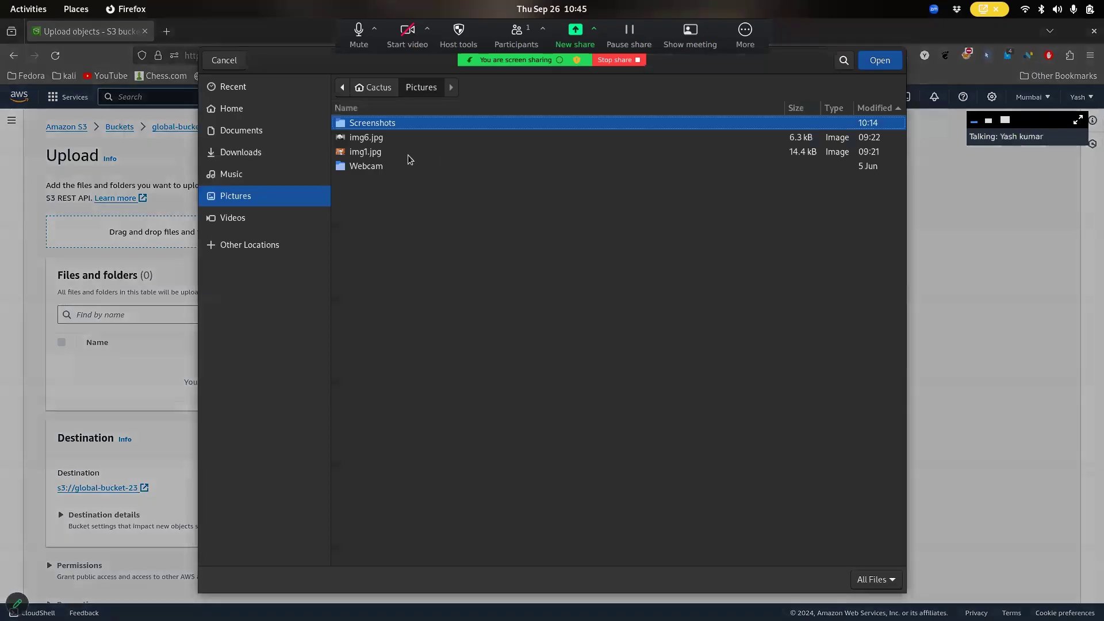
{"action": "left_click", "coordinate": [409, 153]}
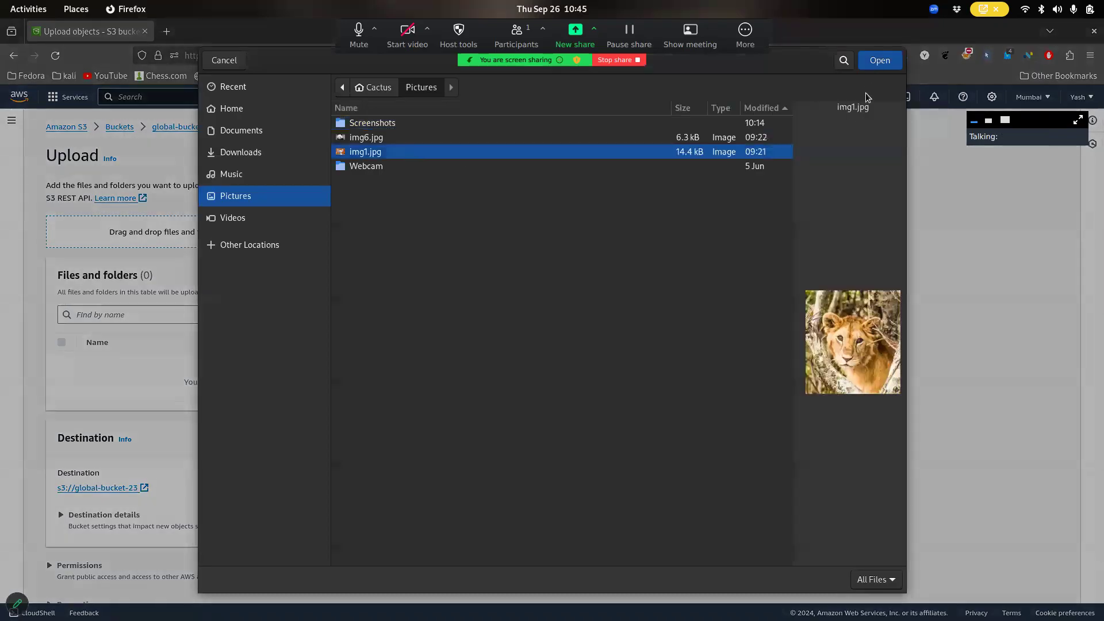
{"action": "left_click", "coordinate": [879, 61]}
{"action": "scroll", "coordinate": [713, 275], "scroll_direction": "down", "scroll_amount": 1}
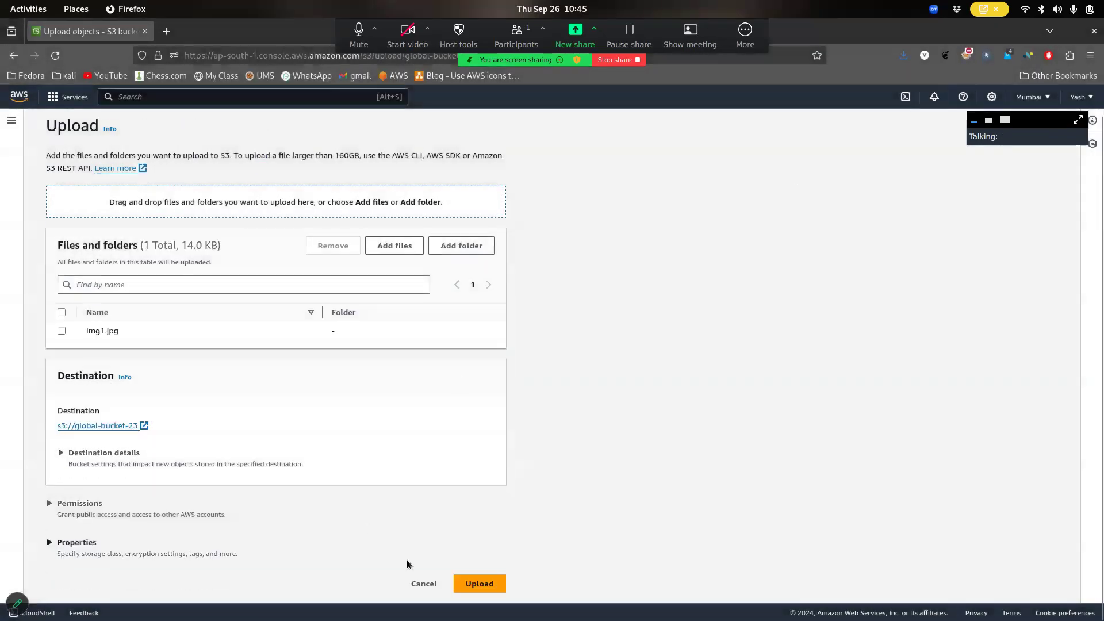
{"action": "left_click", "coordinate": [478, 584]}
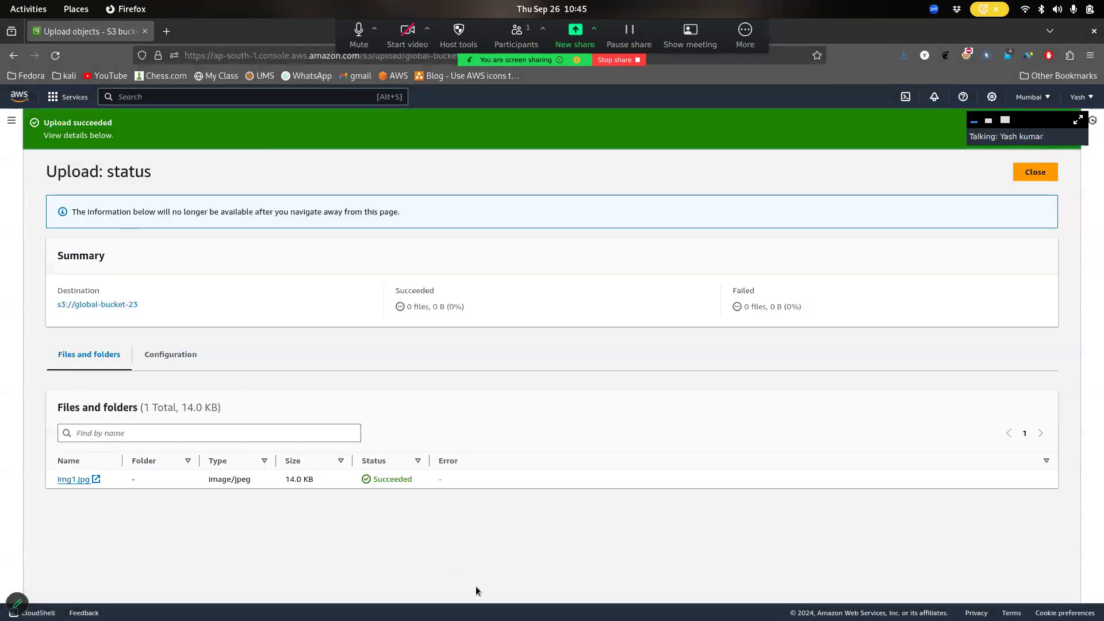
{"action": "left_click", "coordinate": [1039, 176]}
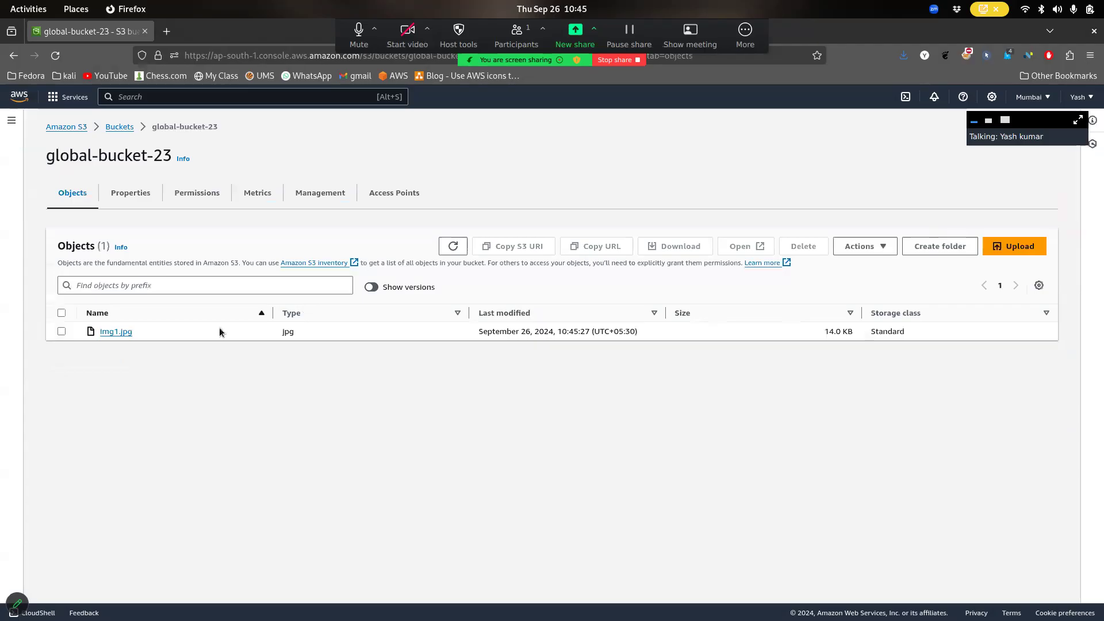
{"action": "left_click", "coordinate": [116, 332]}
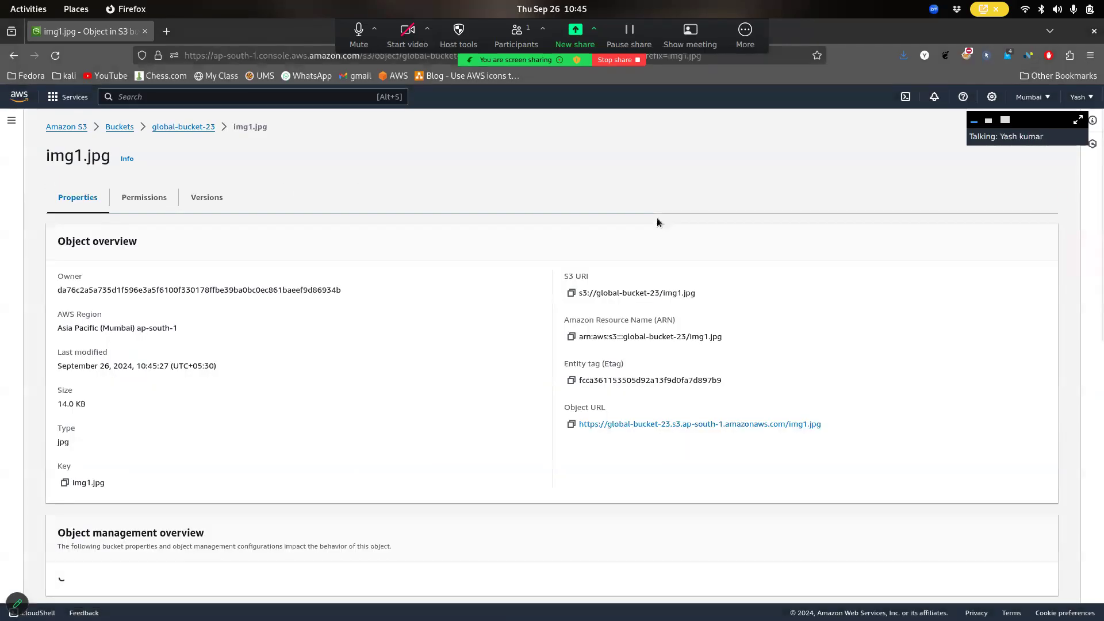
{"action": "left_click", "coordinate": [936, 157]}
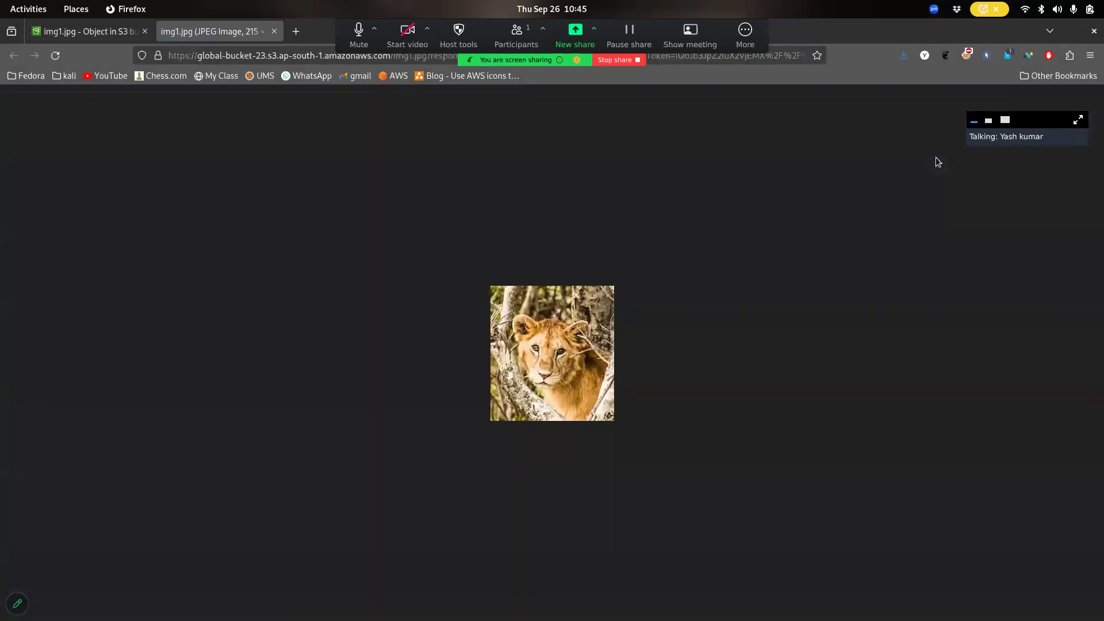
Close the image tab, show versions, and inspect img1.jpg's null version ID.
{"action": "left_click", "coordinate": [274, 31]}
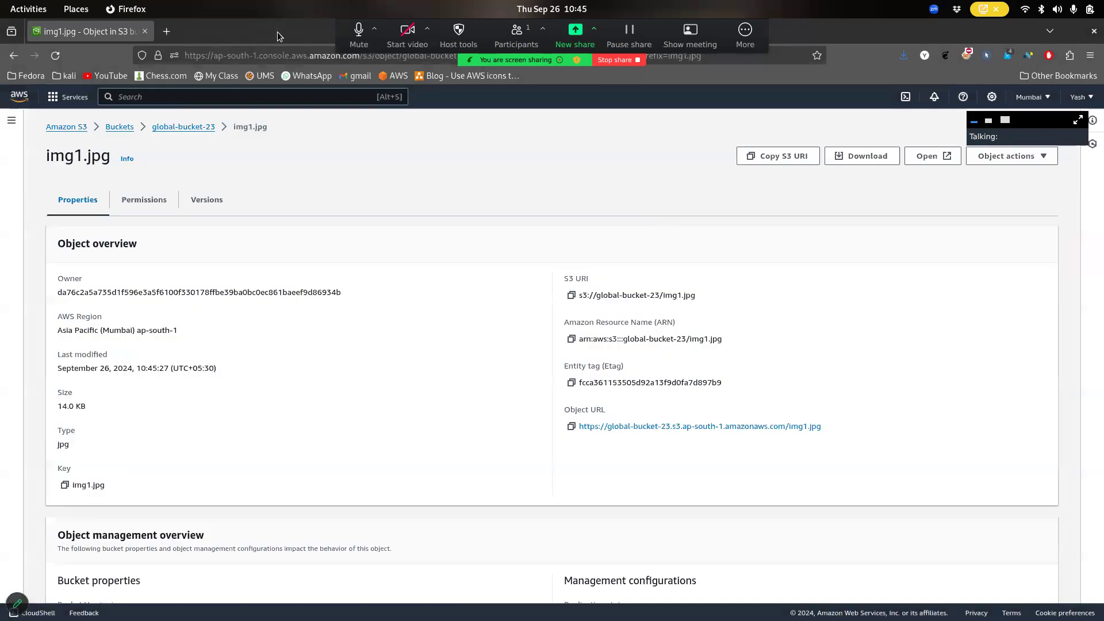
{"action": "left_click", "coordinate": [193, 129]}
{"action": "left_click", "coordinate": [371, 287]}
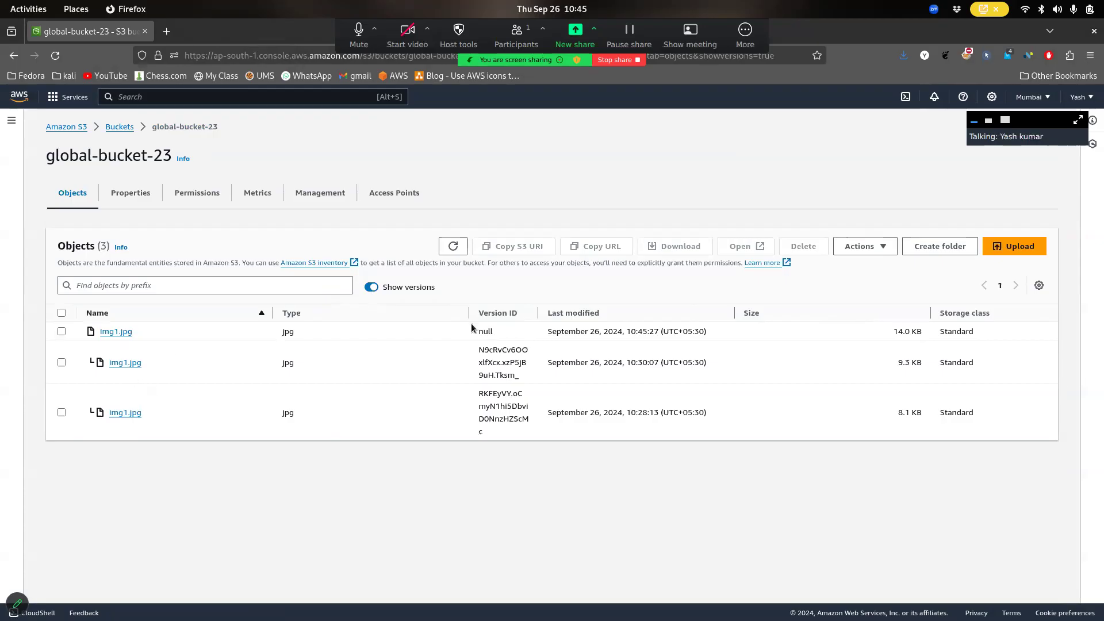
{"action": "left_click_drag", "start_coordinate": [492, 337], "coordinate": [480, 337]}
{"action": "left_click", "coordinate": [390, 330]}
{"action": "left_click_drag", "start_coordinate": [155, 334], "coordinate": [102, 333]}
{"action": "left_click_drag", "start_coordinate": [505, 337], "coordinate": [467, 332]}
Reopen global-bucket-23 from Buckets, check img1.jpg's versions again, then hide them.
{"action": "left_click", "coordinate": [127, 131]}
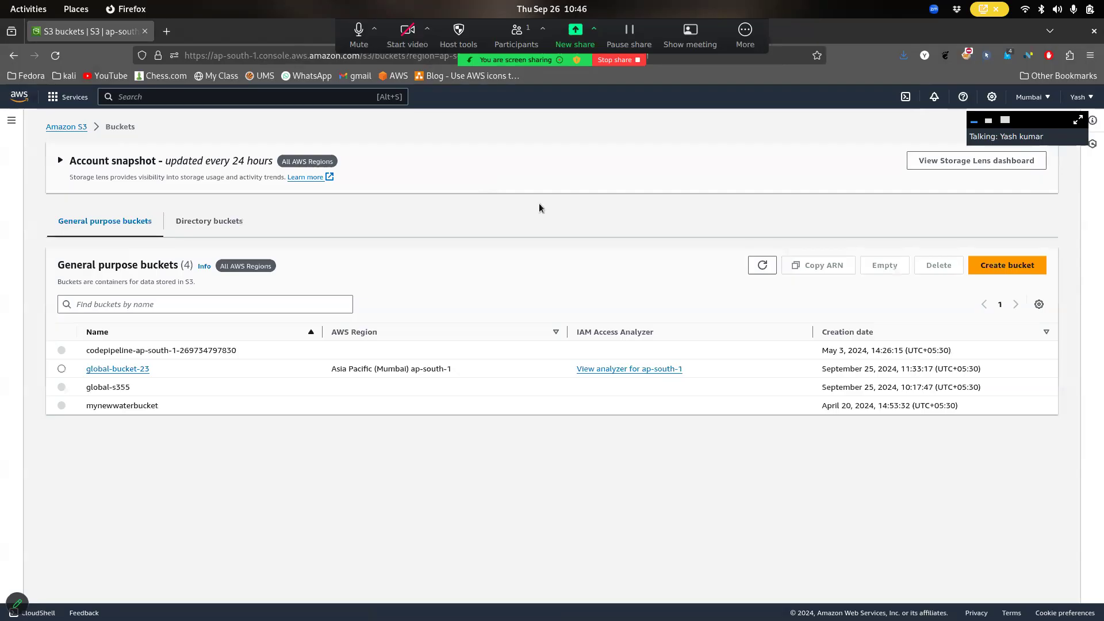
{"action": "left_click", "coordinate": [133, 368]}
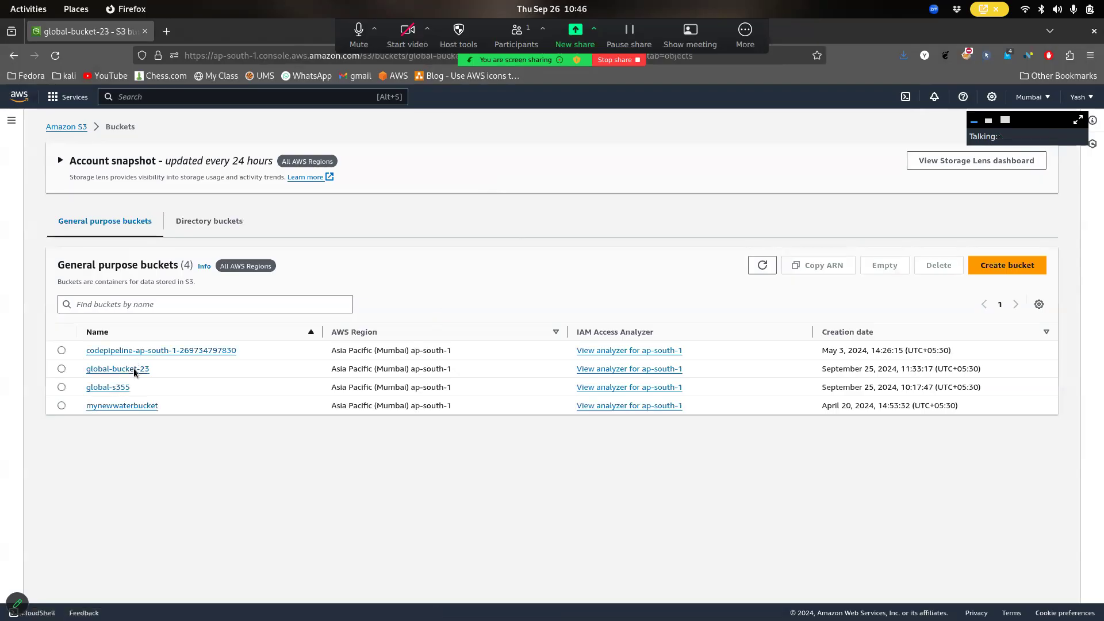
{"action": "left_click", "coordinate": [371, 287]}
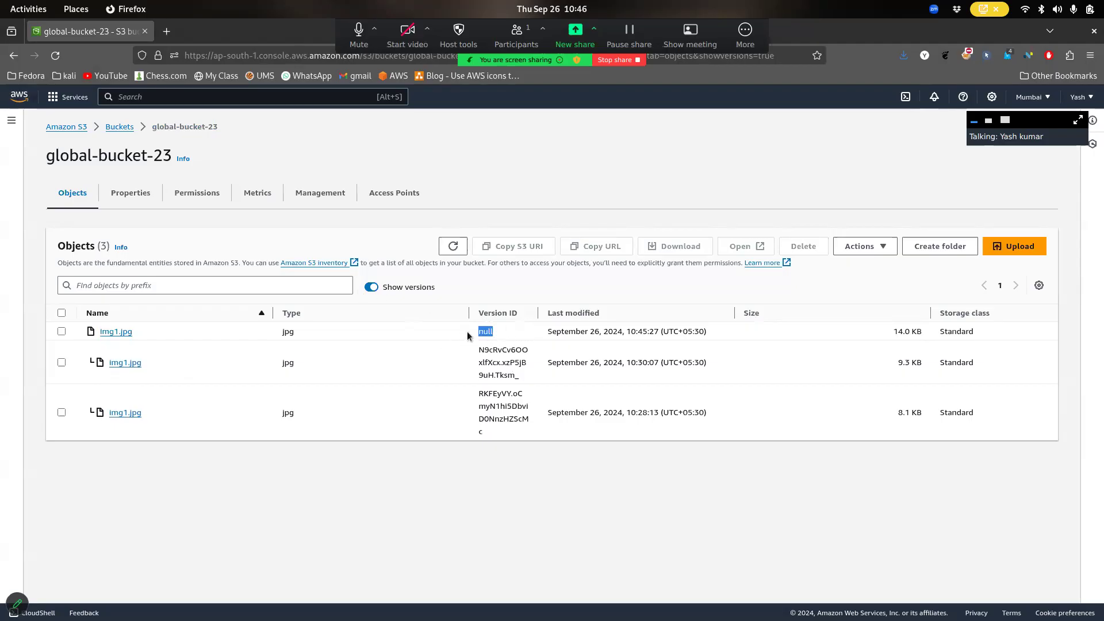
{"action": "left_click", "coordinate": [370, 287]}
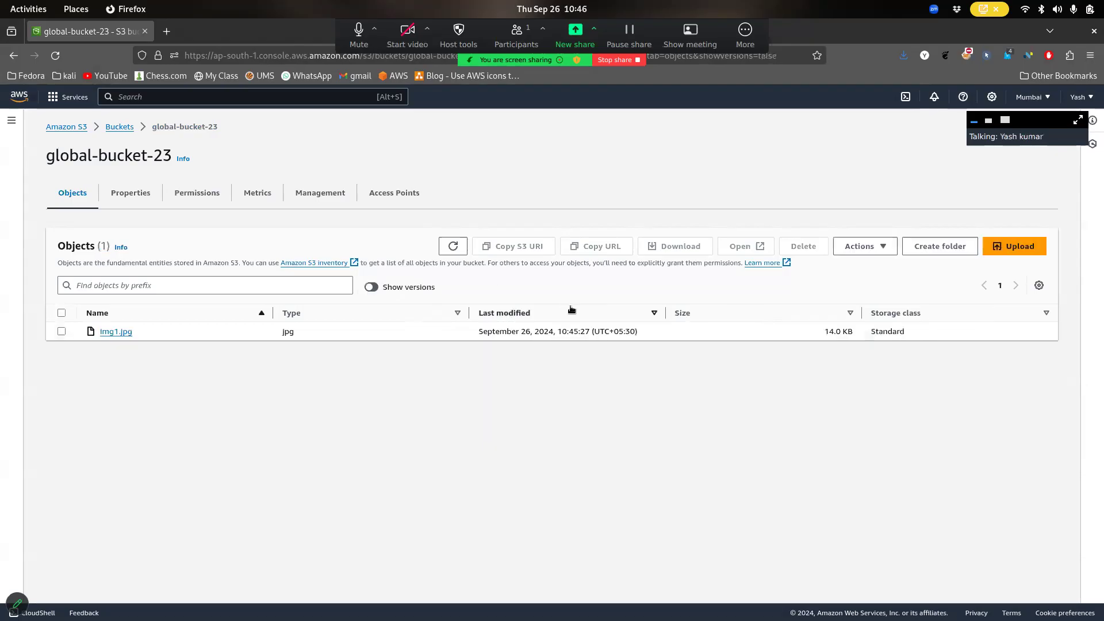
Delete the lion img1.jpg in Pictures and rename the panda img6.jpg to img1.jpg.
{"action": "key", "text": "super"}
{"action": "left_click", "coordinate": [806, 375]}
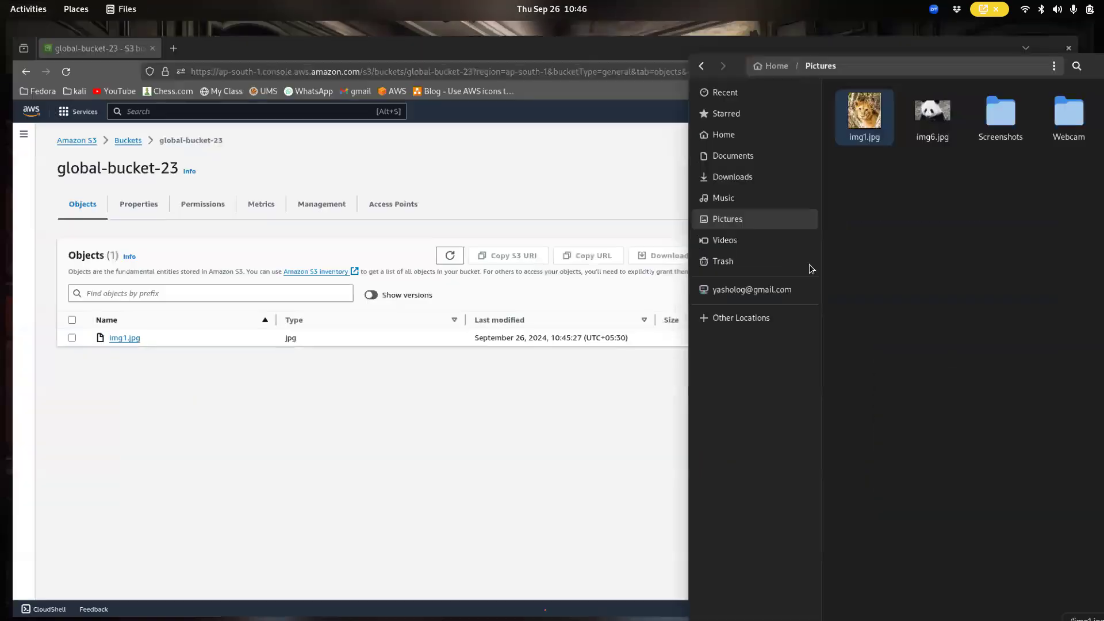
{"action": "left_click", "coordinate": [939, 97]}
{"action": "left_click", "coordinate": [880, 103]}
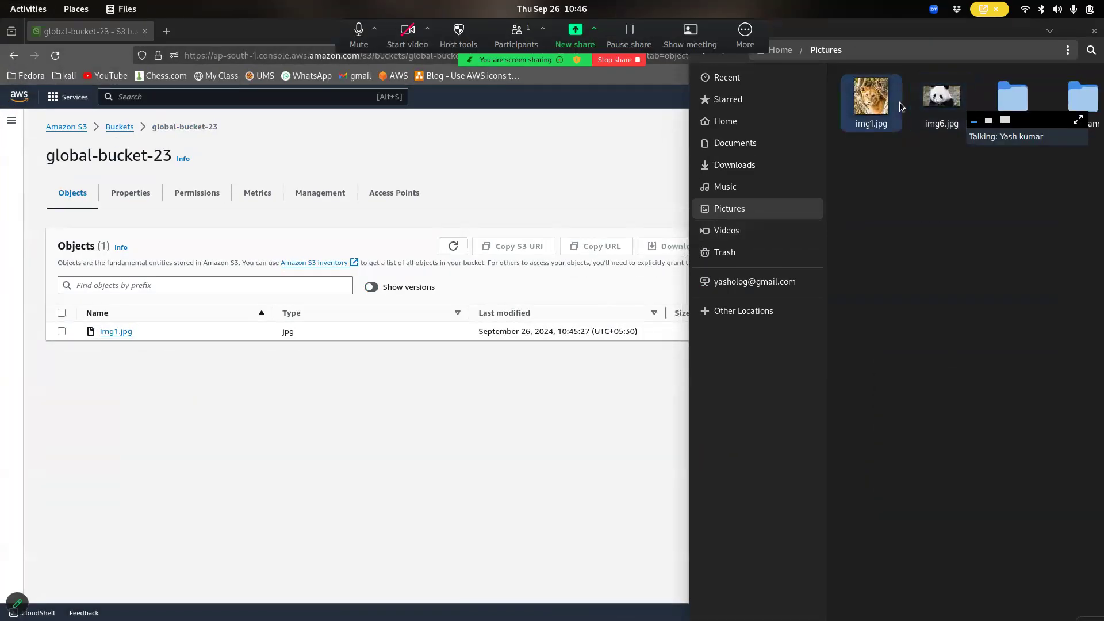
{"action": "key", "text": "Delete"}
{"action": "right_click", "coordinate": [860, 106]}
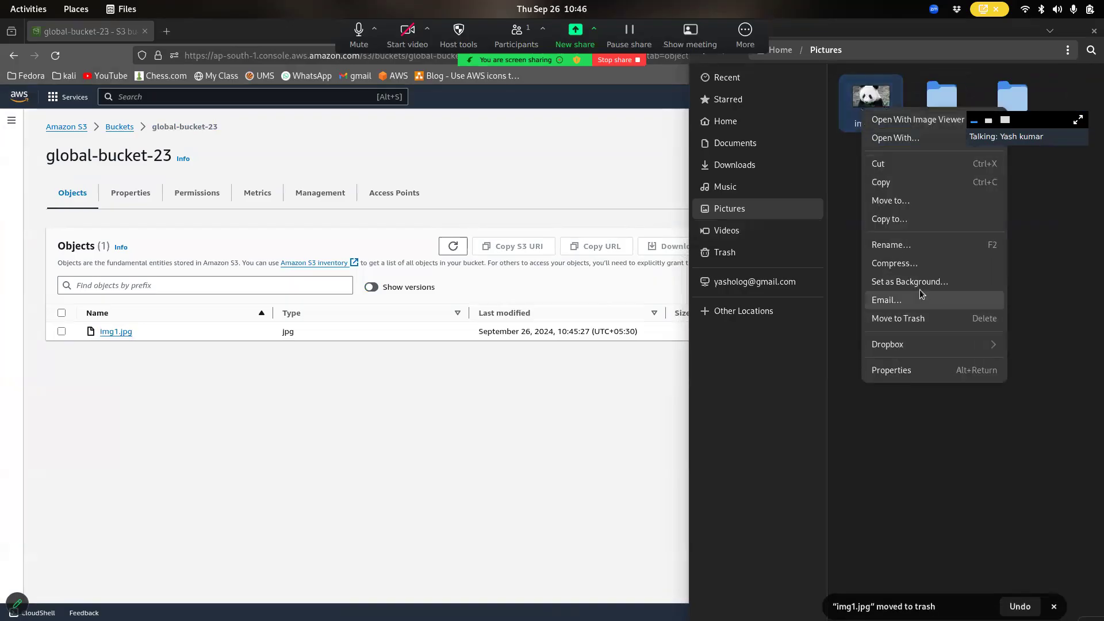
{"action": "left_click", "coordinate": [917, 244]}
{"action": "key", "text": "BackSpace"}
{"action": "type", "text": "1"}
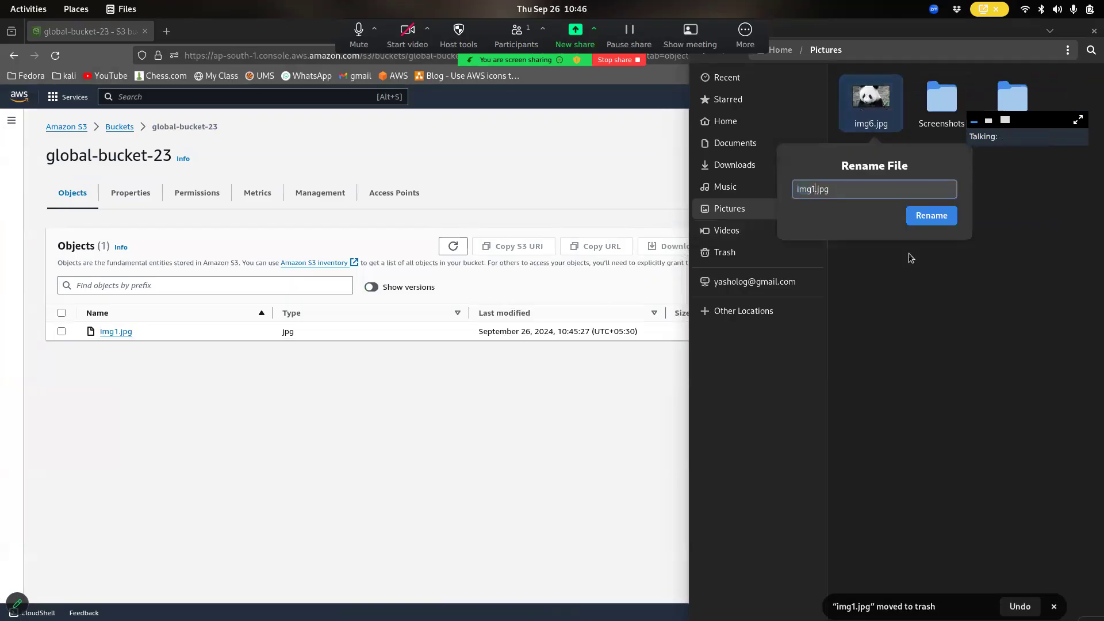
{"action": "key", "text": "Return"}
{"action": "left_click", "coordinate": [434, 332]}
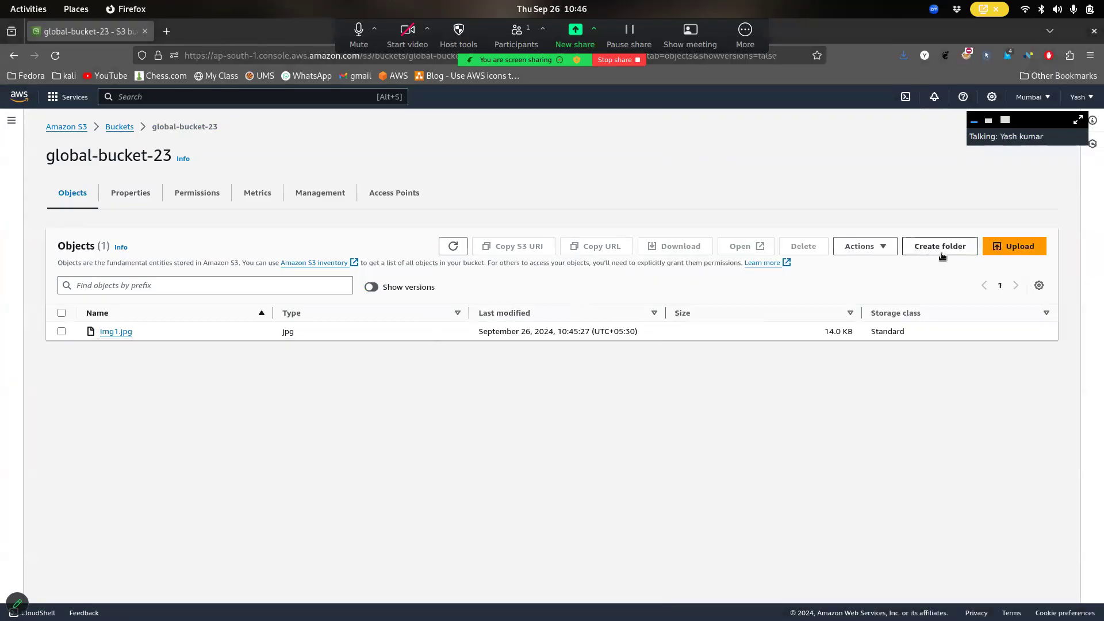
Upload the panda img1.jpg to global-bucket-23.
{"action": "left_click", "coordinate": [1014, 246]}
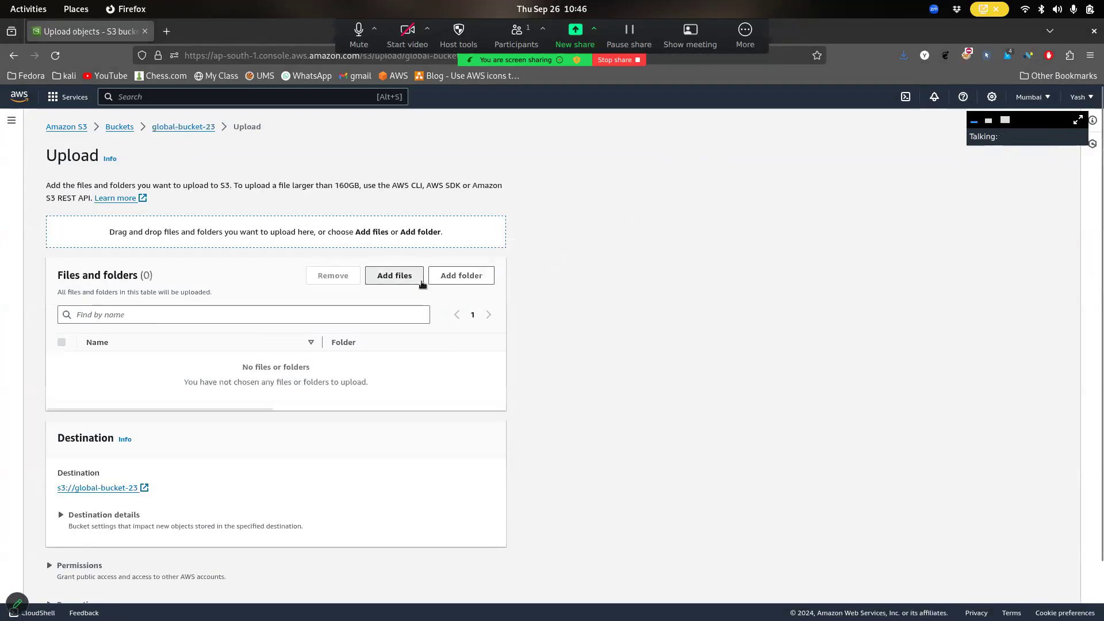
{"action": "left_click", "coordinate": [396, 276]}
{"action": "left_click", "coordinate": [412, 151]}
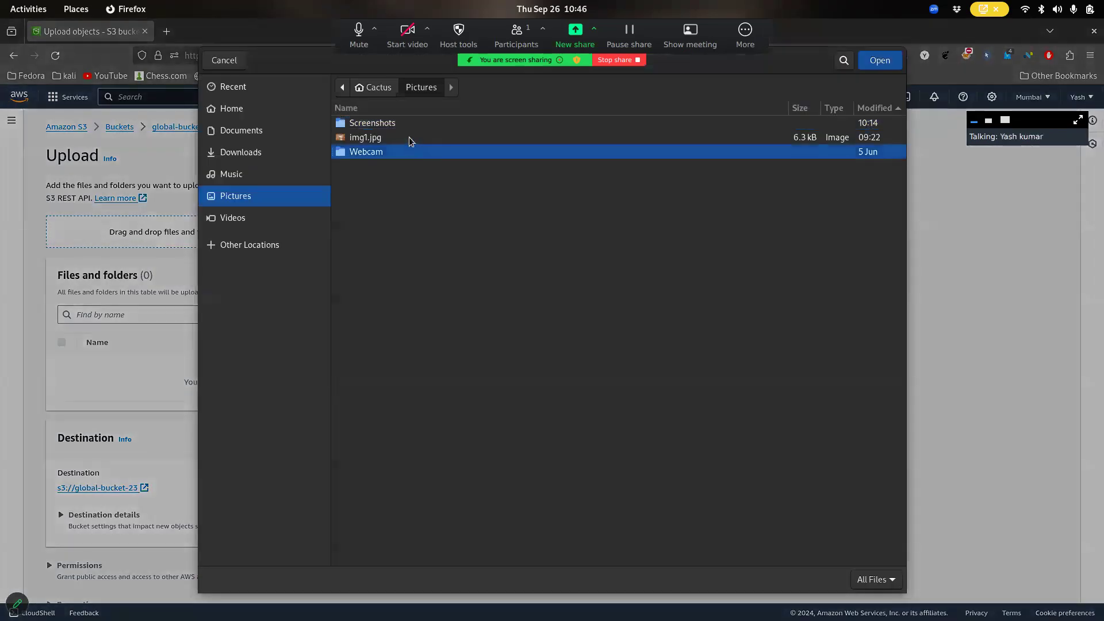
{"action": "left_click", "coordinate": [408, 137]}
{"action": "left_click", "coordinate": [880, 60]}
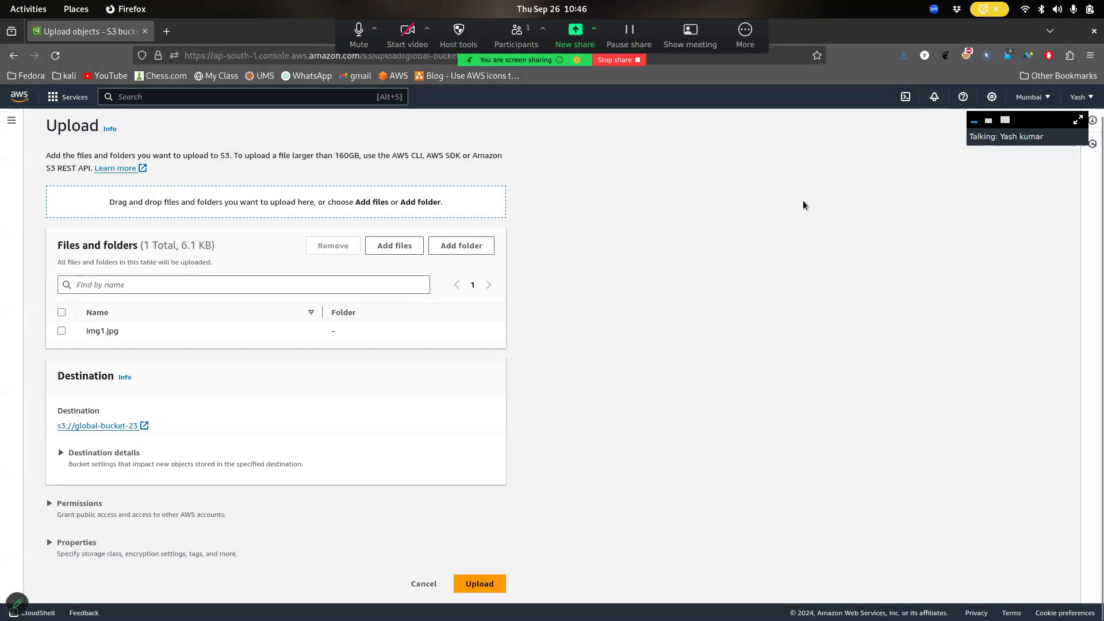
{"action": "left_click", "coordinate": [483, 585]}
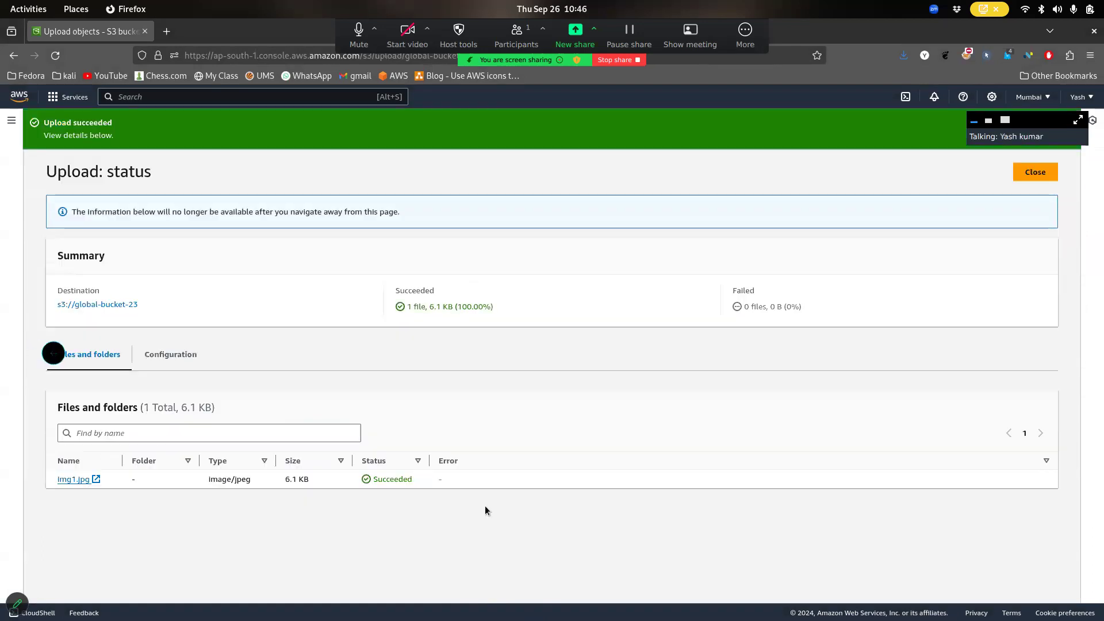
{"action": "left_click", "coordinate": [1021, 174]}
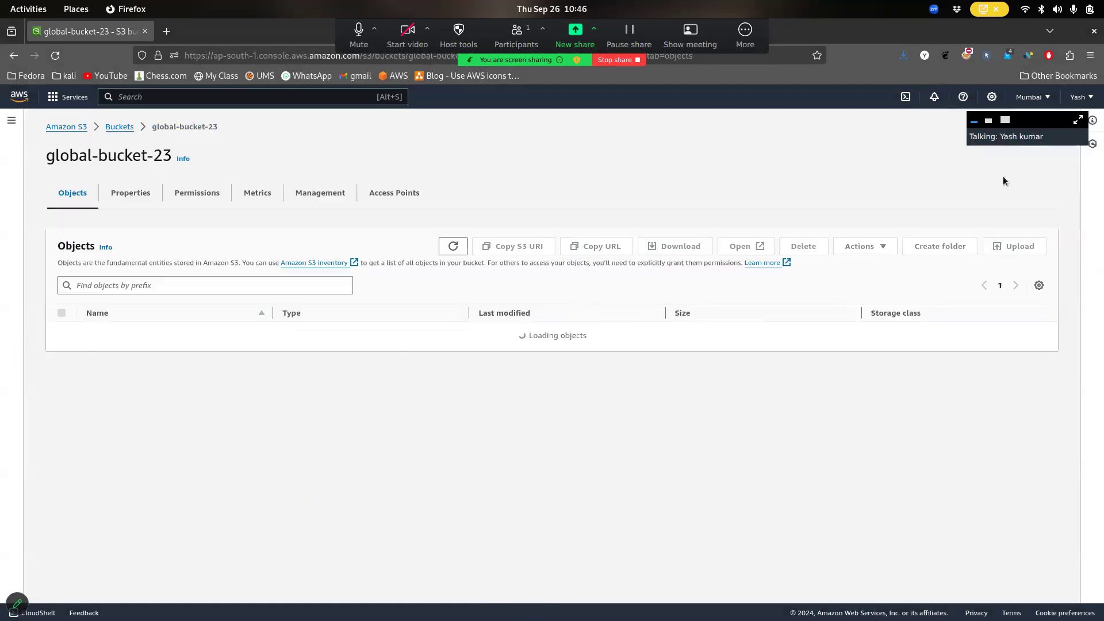
Open img1.jpg to confirm the panda photo, then list all its stored versions.
{"action": "left_click", "coordinate": [119, 330]}
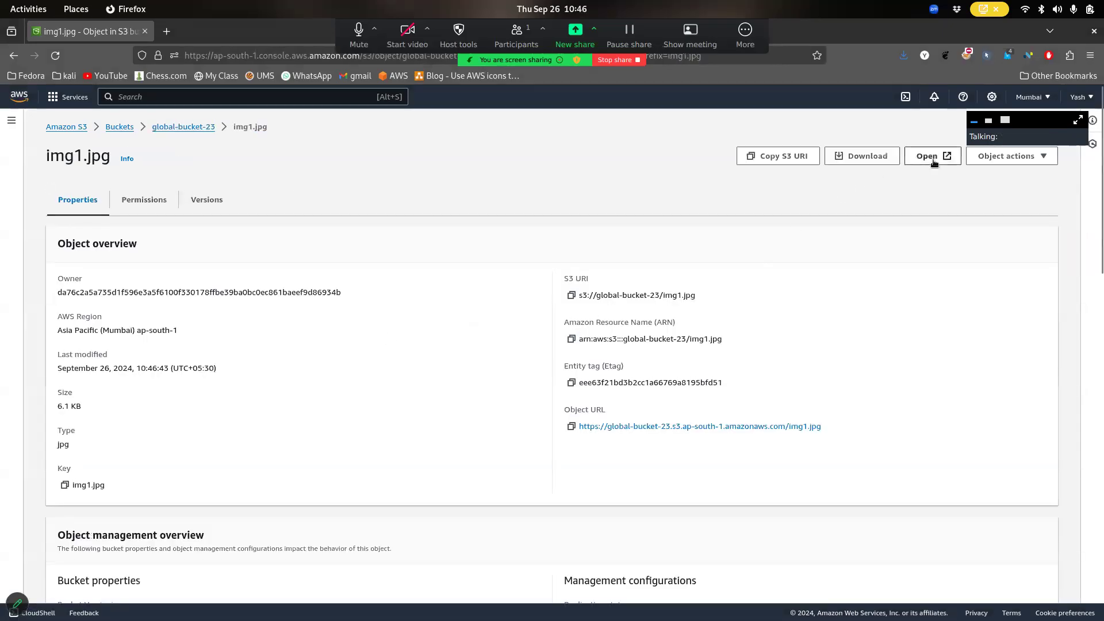
{"action": "left_click", "coordinate": [927, 156]}
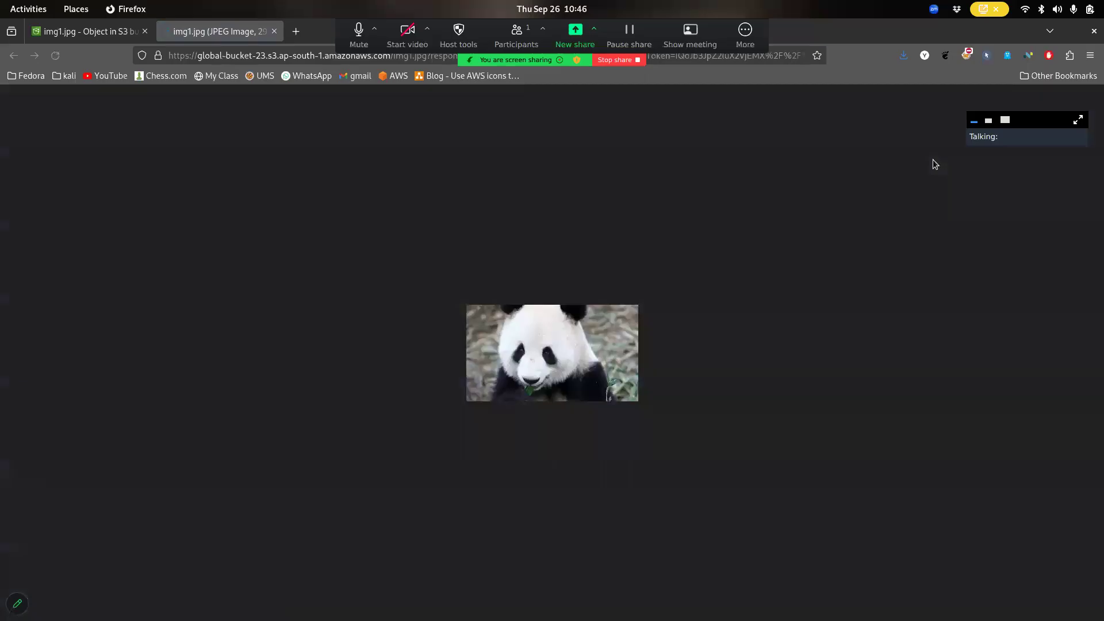
{"action": "left_click", "coordinate": [274, 31]}
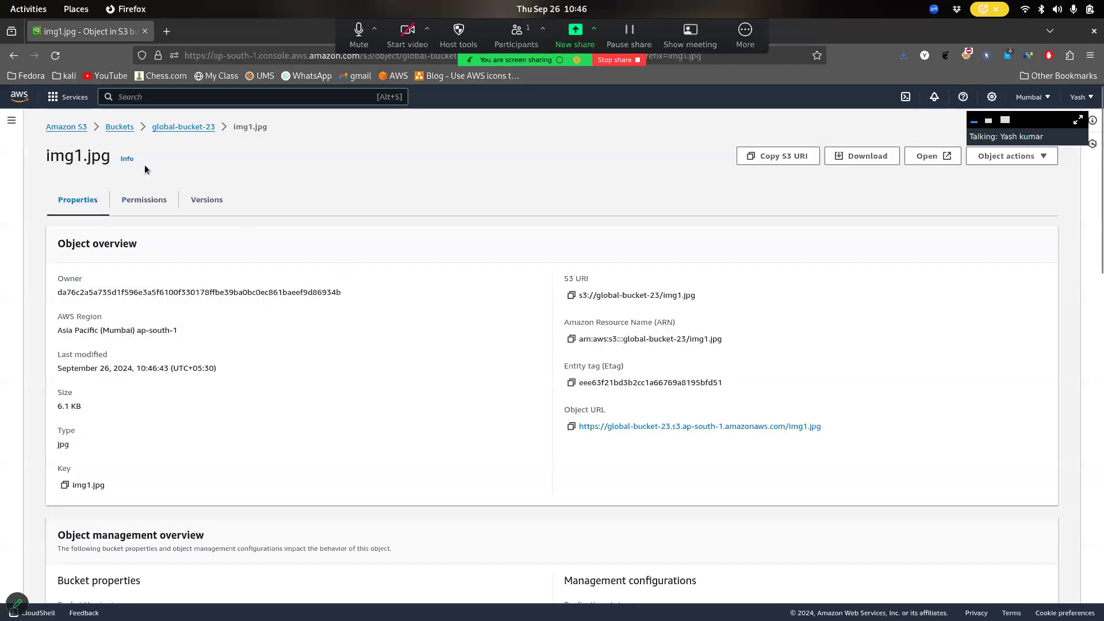
{"action": "left_click", "coordinate": [209, 127]}
{"action": "left_click", "coordinate": [371, 287]}
Check the 6.1 KB null version, turn off Show versions, and reopen global-bucket-23 from Buckets.
{"action": "mouse_move", "coordinate": [516, 333]}
{"action": "left_mouse_down"}
{"action": "mouse_move", "coordinate": [464, 343]}
{"action": "mouse_move", "coordinate": [81, 325]}
{"action": "mouse_move", "coordinate": [511, 339]}
{"action": "left_mouse_up"}
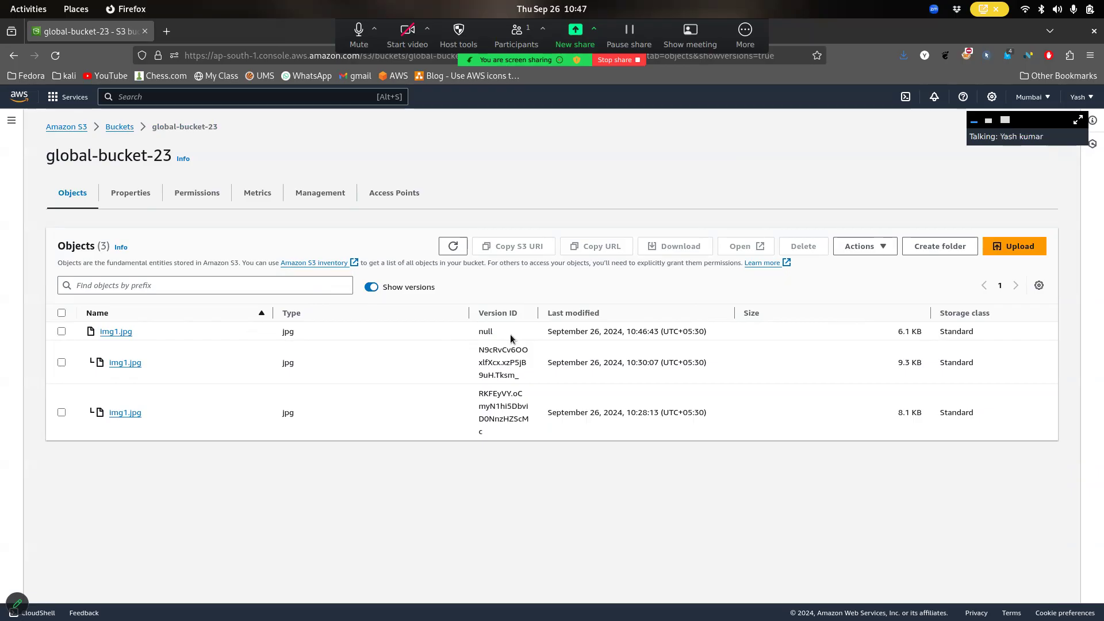
{"action": "left_click", "coordinate": [371, 287]}
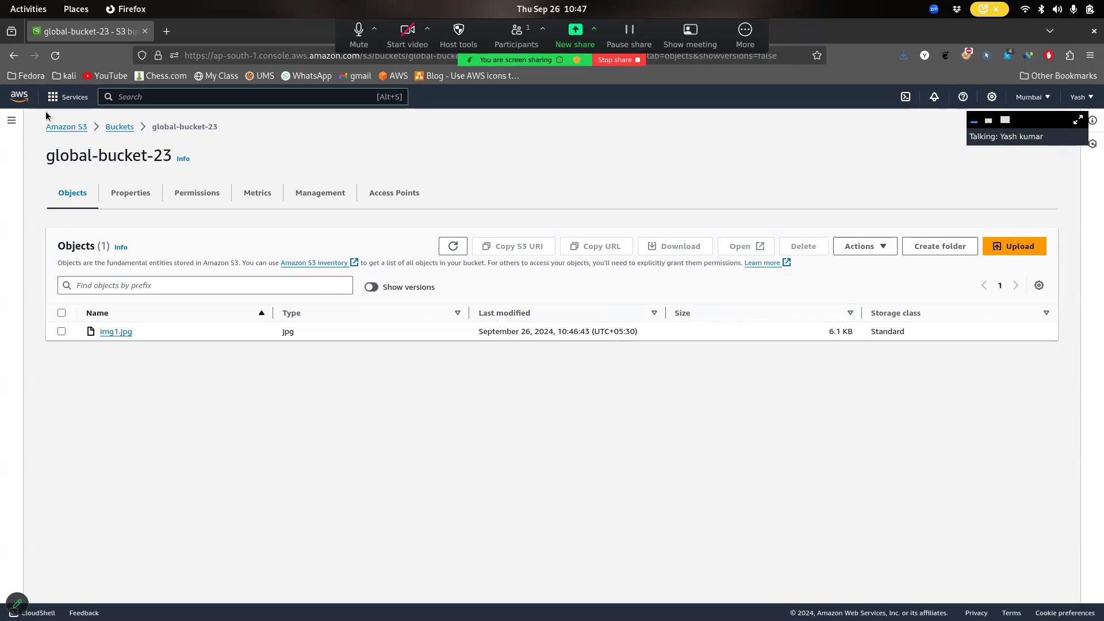
{"action": "left_click", "coordinate": [120, 126]}
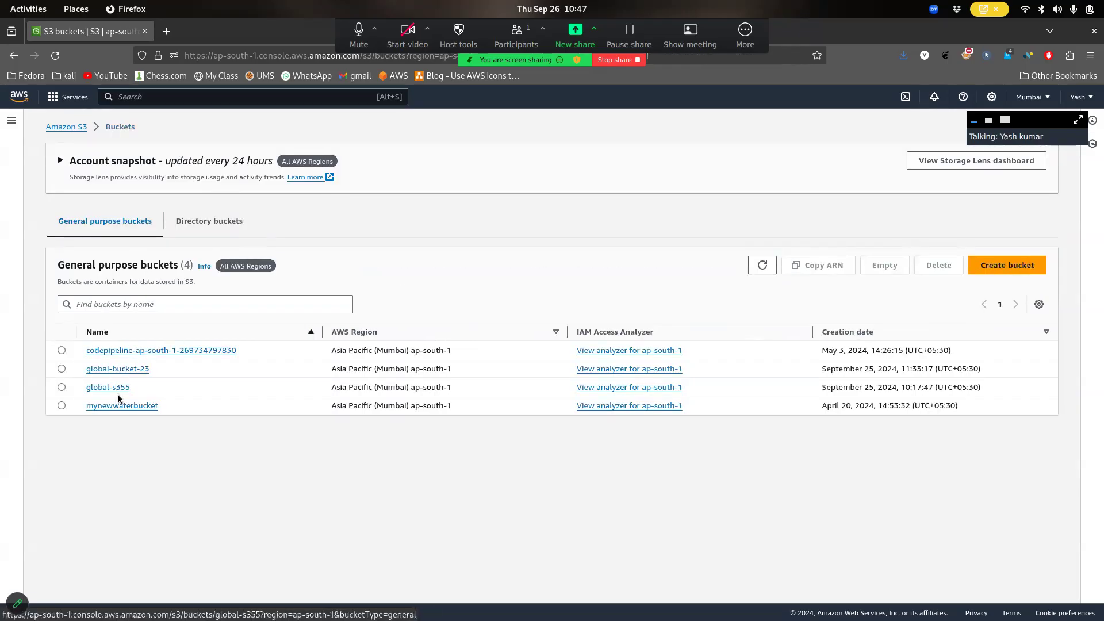
{"action": "left_click", "coordinate": [118, 368]}
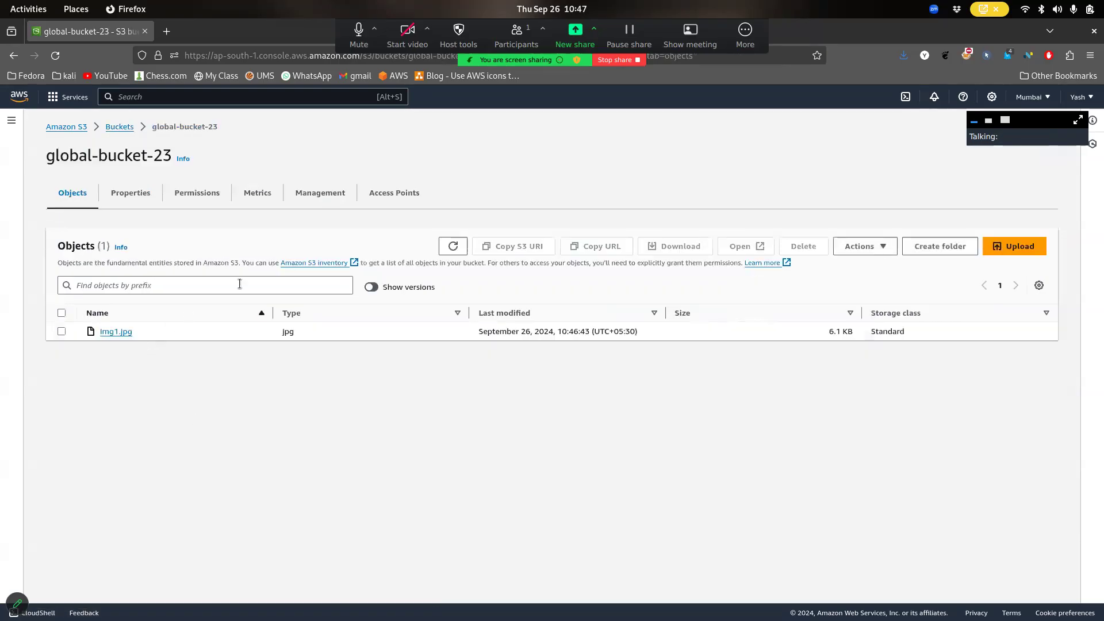
Select Enable for static website hosting but cancel, then start Create folder from Objects.
{"action": "left_click", "coordinate": [157, 194]}
{"action": "scroll", "coordinate": [274, 404], "scroll_direction": "down", "scroll_amount": 15}
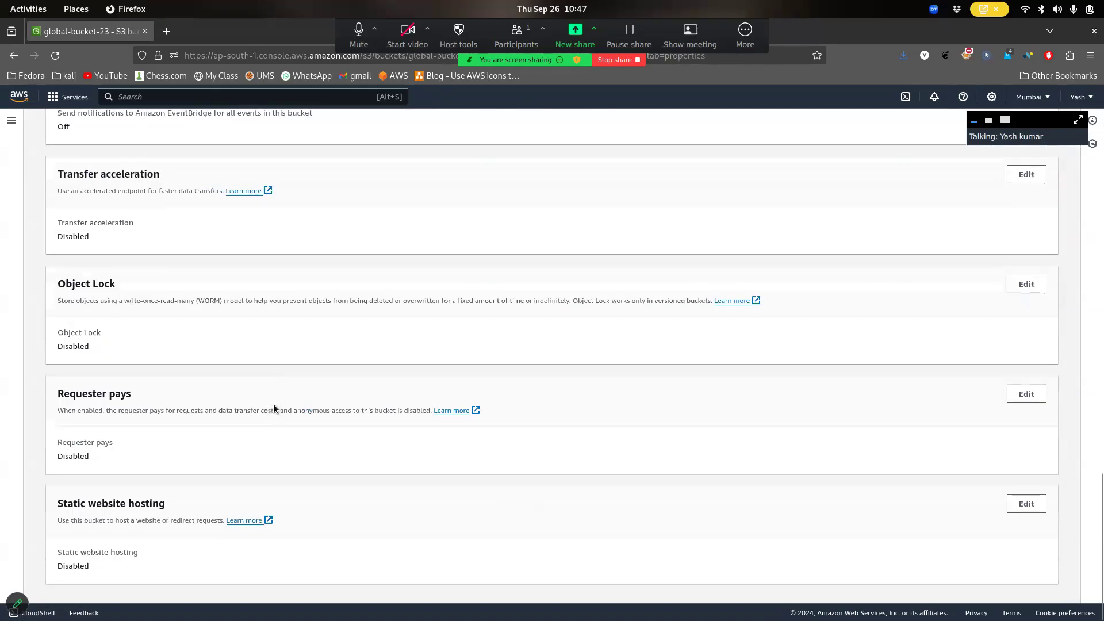
{"action": "left_click", "coordinate": [1034, 509]}
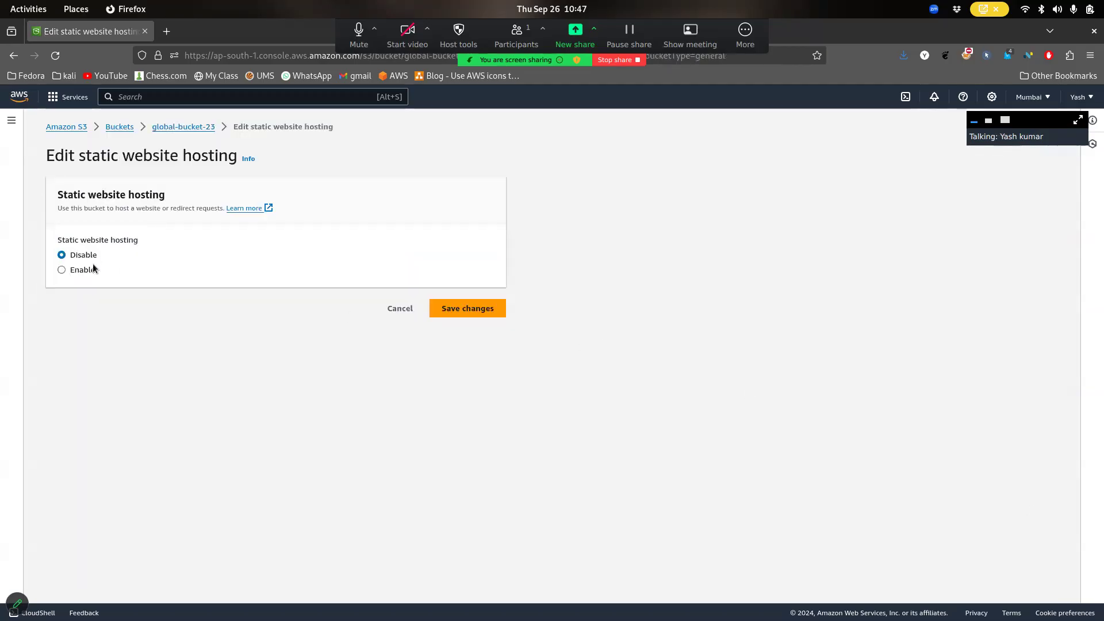
{"action": "left_click", "coordinate": [67, 271]}
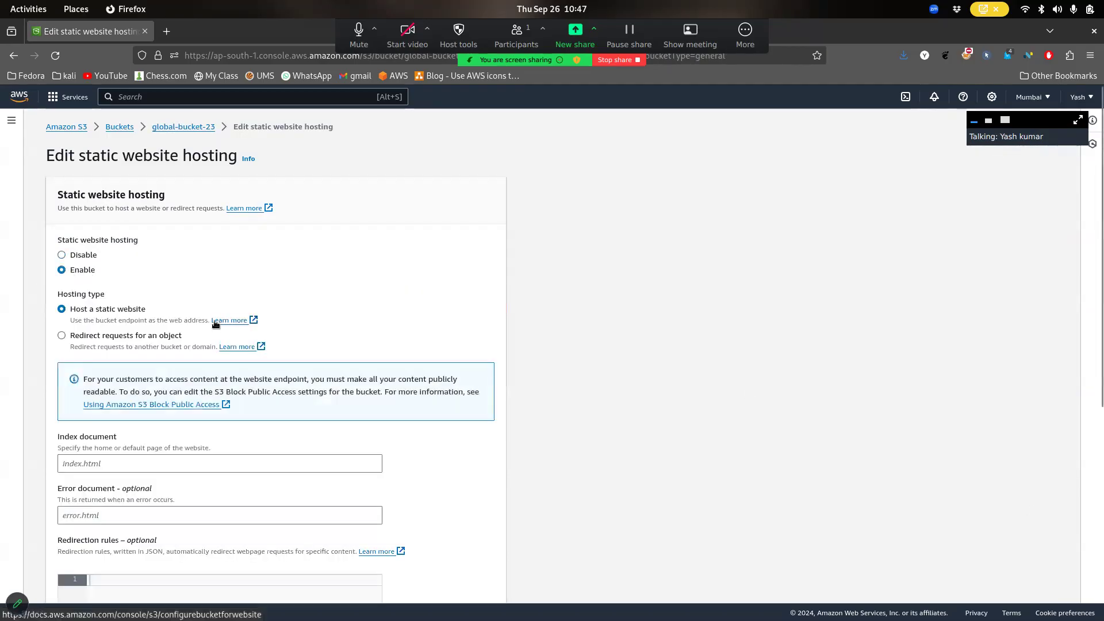
{"action": "scroll", "coordinate": [217, 320], "scroll_direction": "down", "scroll_amount": 5}
{"action": "left_click", "coordinate": [401, 584]}
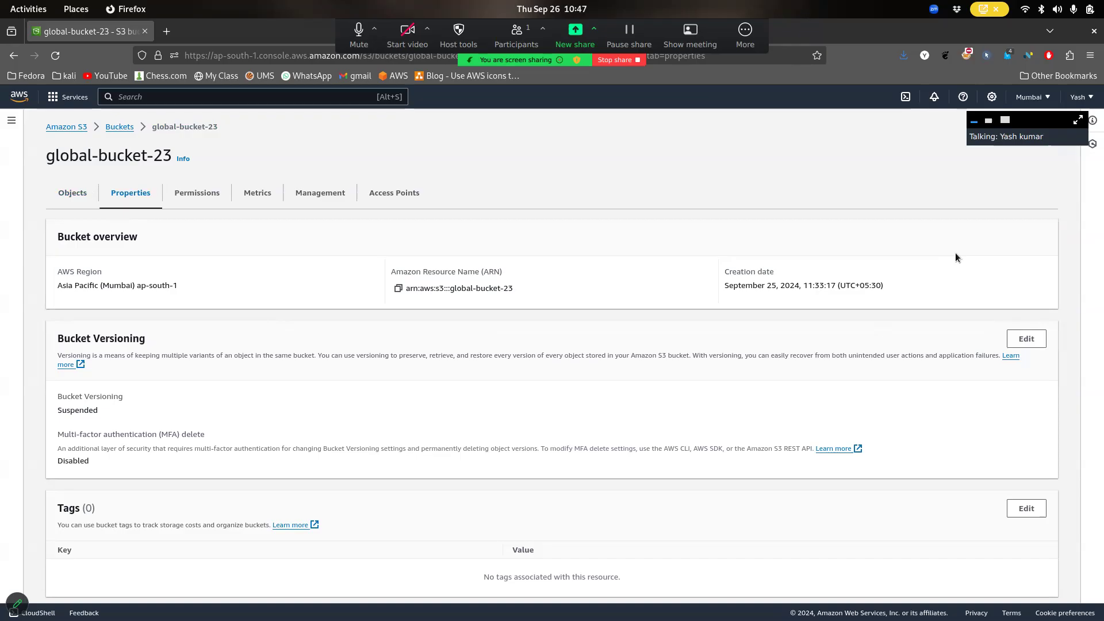
{"action": "left_click", "coordinate": [63, 202]}
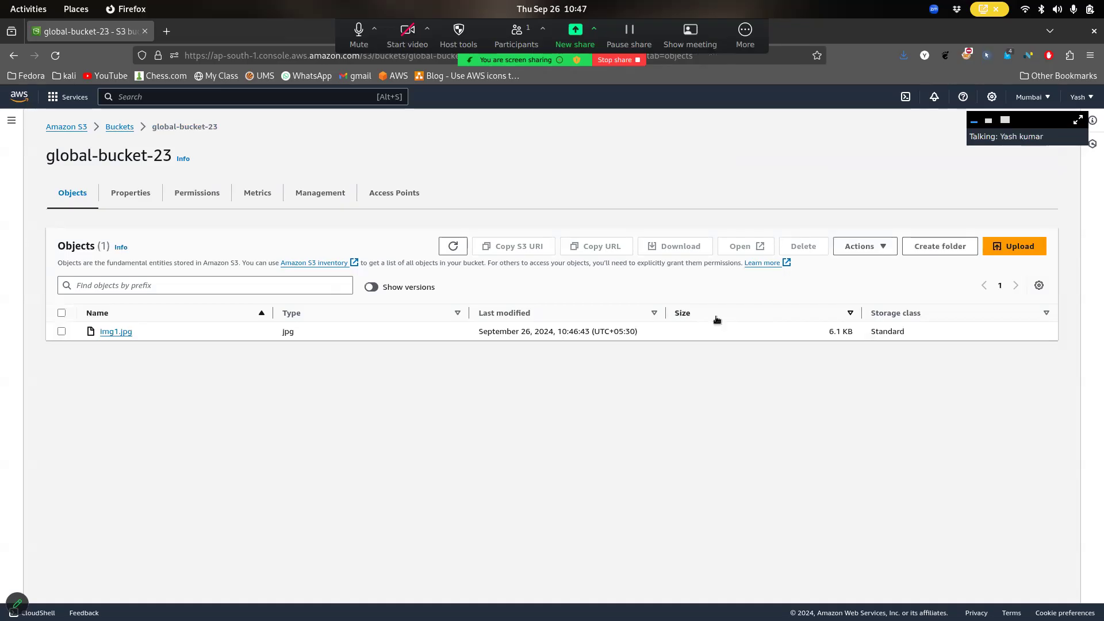
{"action": "left_click", "coordinate": [961, 248]}
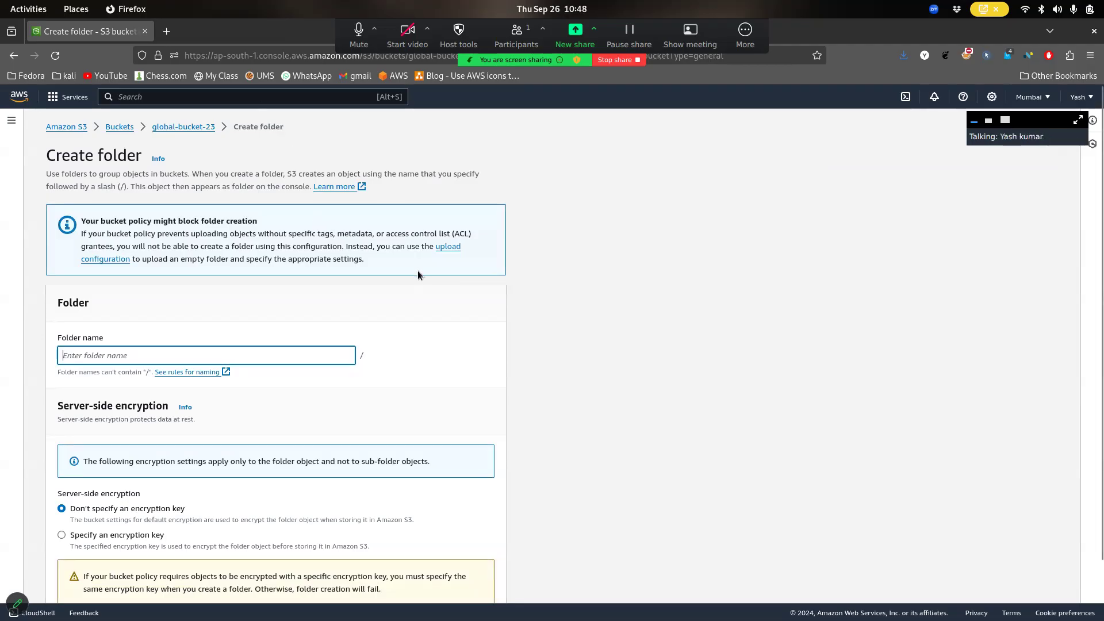
Browse Files to Documents/GICSEH/Aws/S3 and maximize the Files window.
{"action": "left_click", "coordinate": [167, 31]}
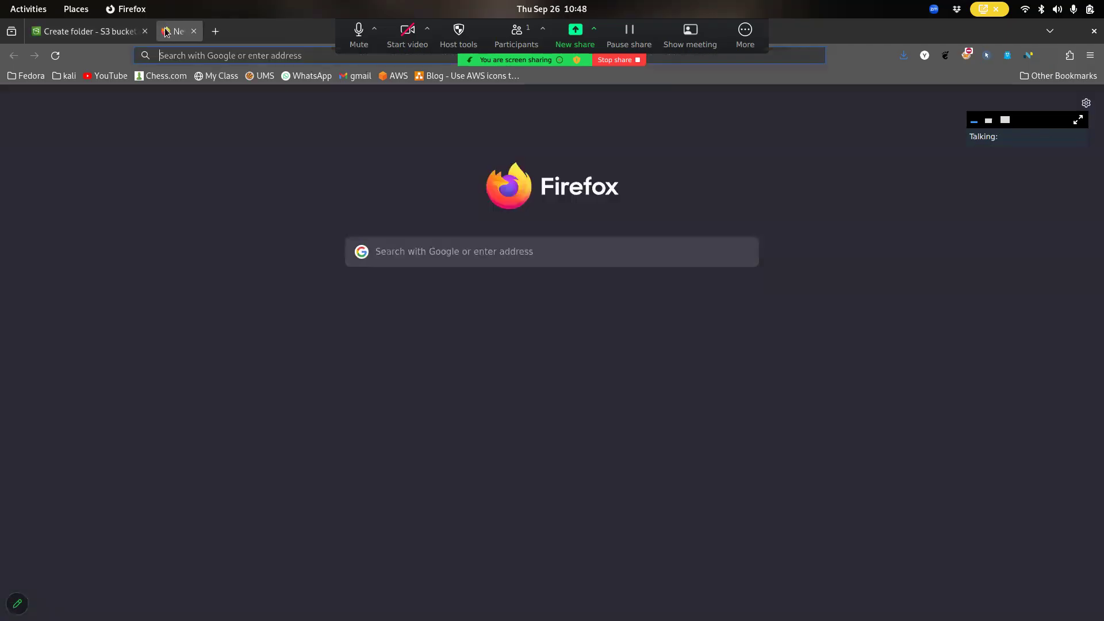
{"action": "key", "text": "super"}
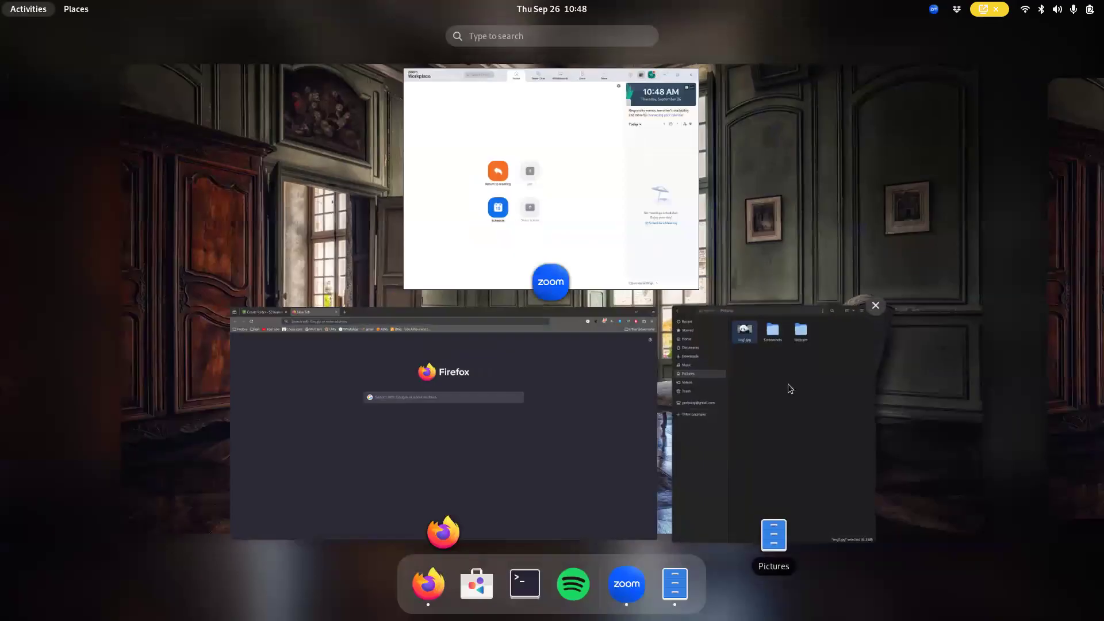
{"action": "left_click", "coordinate": [788, 384]}
{"action": "left_click", "coordinate": [763, 149]}
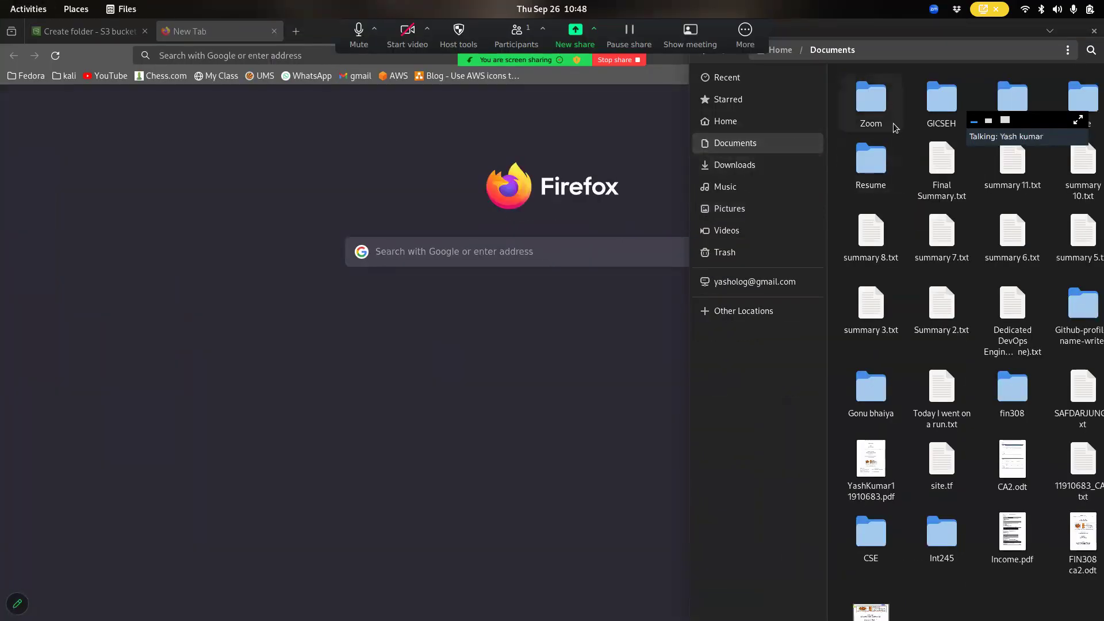
{"action": "double_click", "coordinate": [956, 113]}
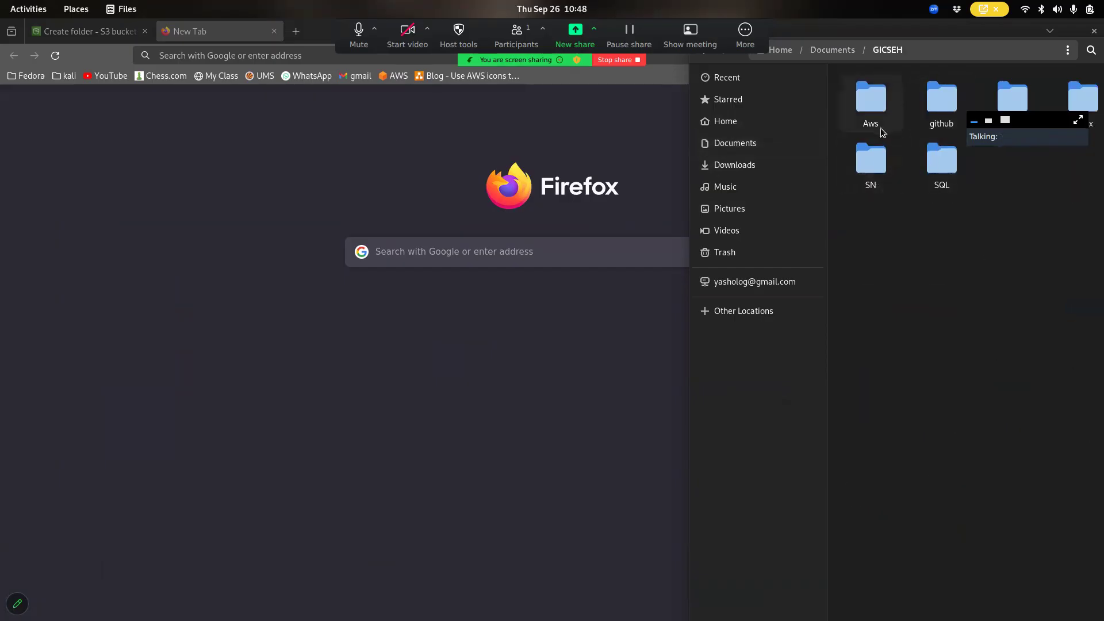
{"action": "left_click", "coordinate": [880, 128]}
{"action": "double_click", "coordinate": [879, 128]}
{"action": "double_click", "coordinate": [879, 128]}
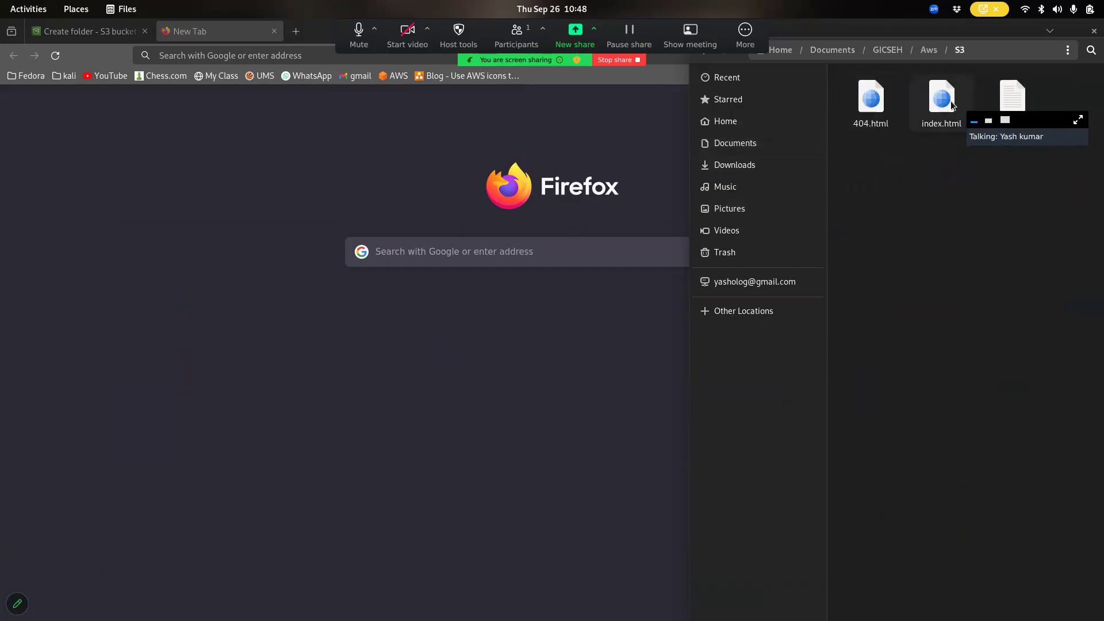
{"action": "left_click_drag", "start_coordinate": [1084, 75], "coordinate": [829, 141]}
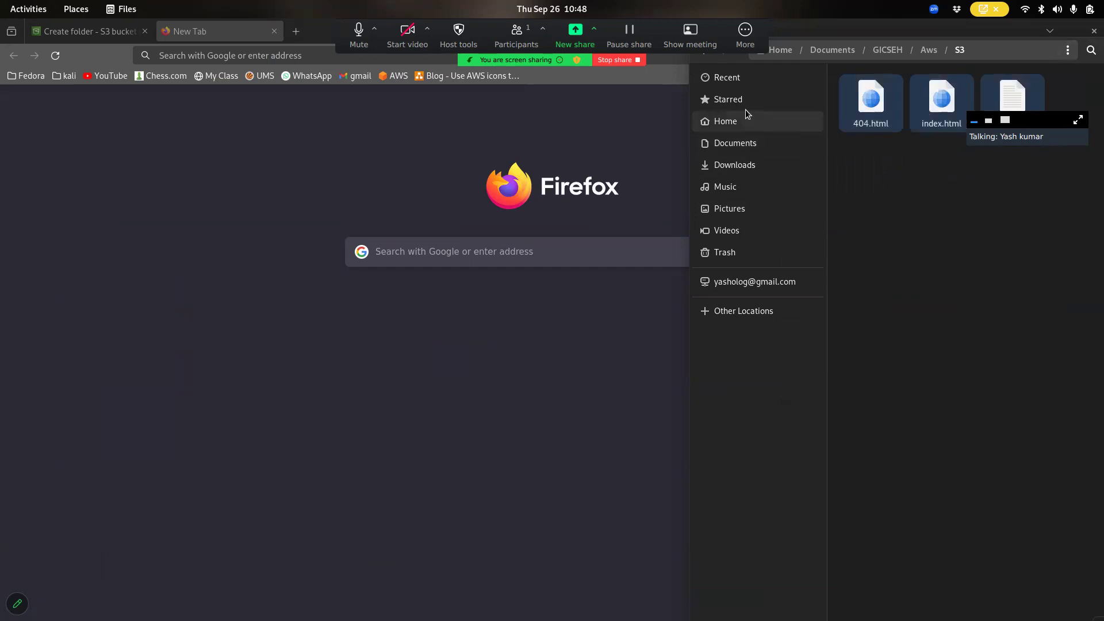
{"action": "left_click_drag", "start_coordinate": [737, 65], "coordinate": [184, 257]}
{"action": "left_click_drag", "start_coordinate": [726, 54], "coordinate": [609, 5]}
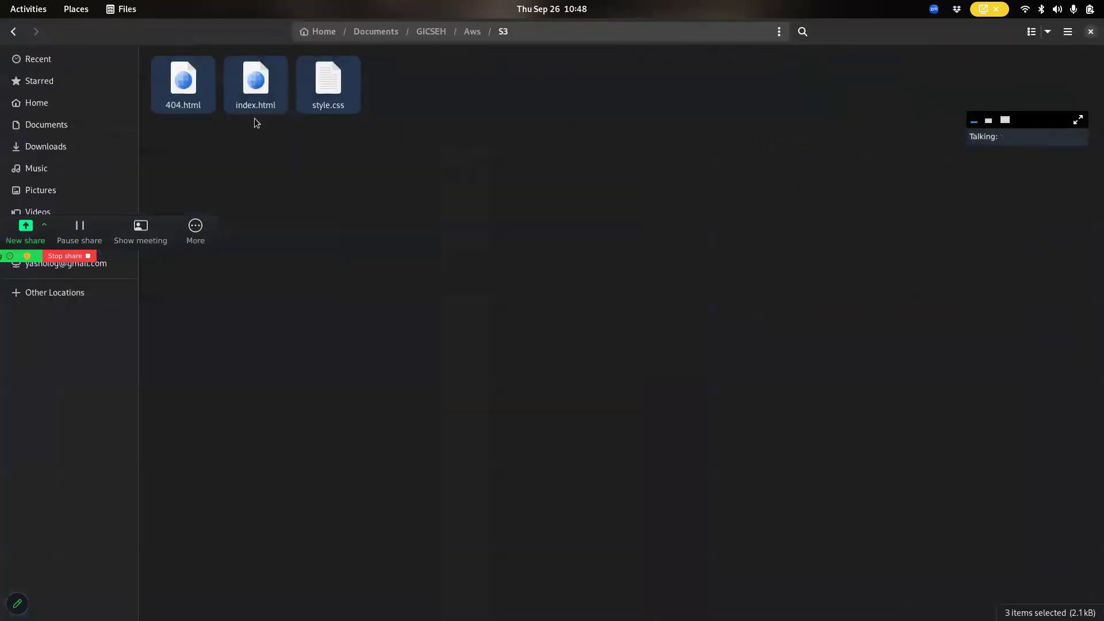
{"action": "left_click", "coordinate": [268, 138]}
Preview index.html's ANIMAL page in the browser, then select index.html and style.css.
{"action": "left_click", "coordinate": [271, 96]}
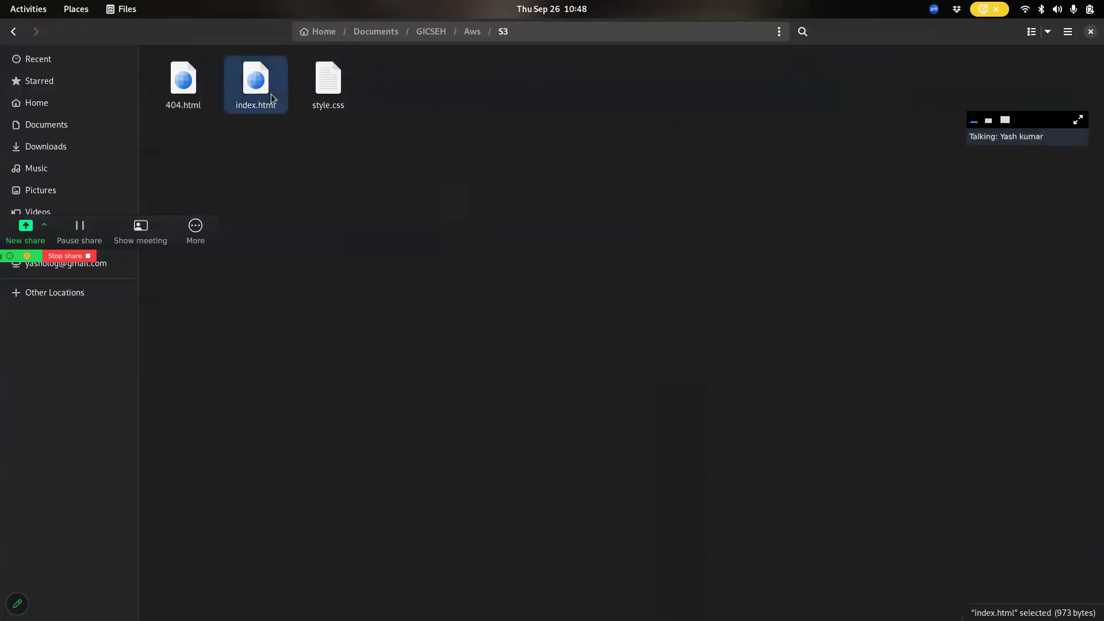
{"action": "double_click", "coordinate": [270, 96]}
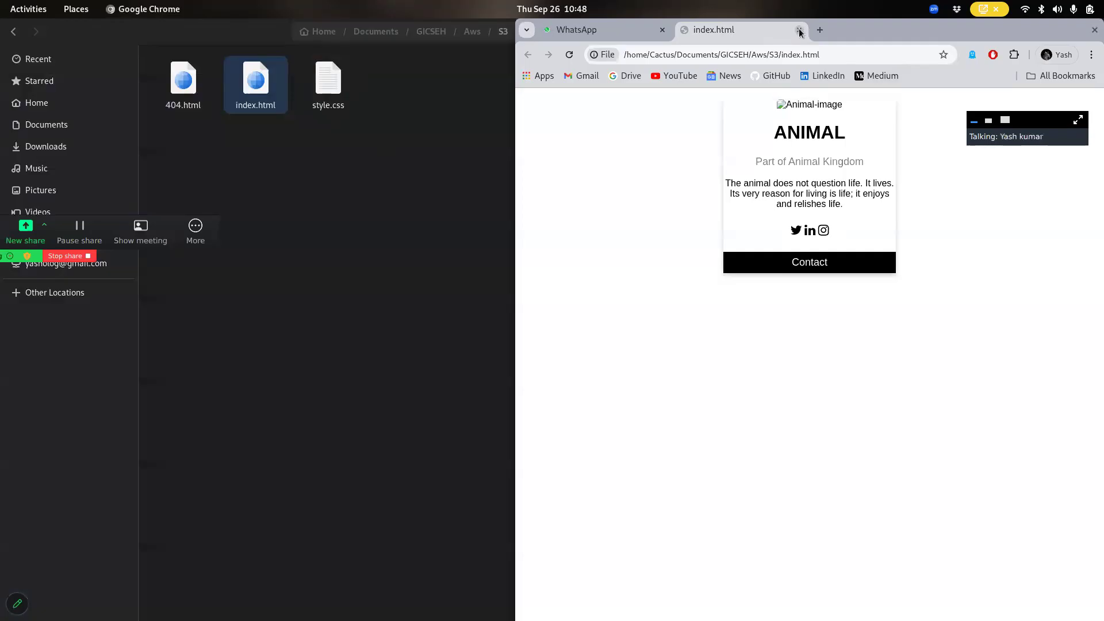
{"action": "left_click", "coordinate": [1095, 30]}
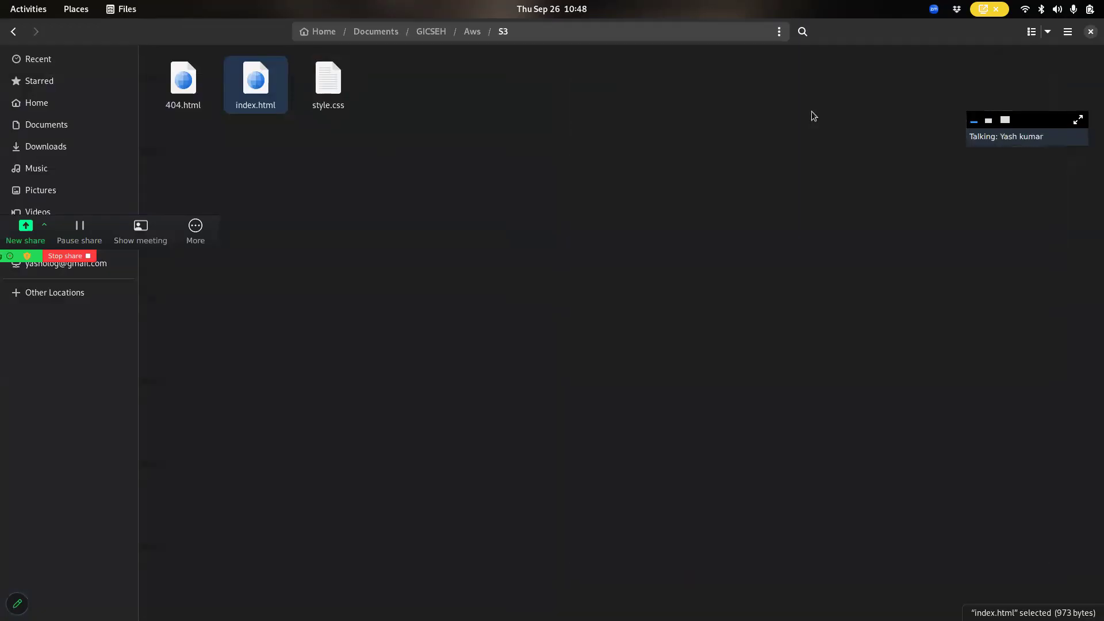
{"action": "left_click", "coordinate": [333, 108]}
{"action": "left_click_drag", "start_coordinate": [403, 106], "coordinate": [256, 108]}
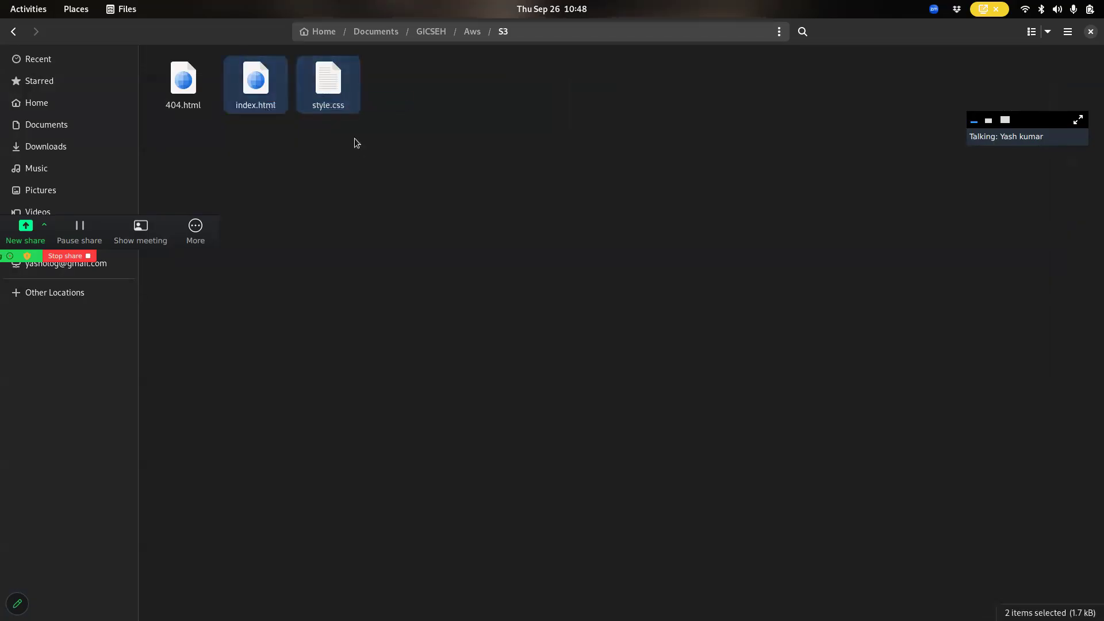
{"action": "right_click", "coordinate": [338, 110]}
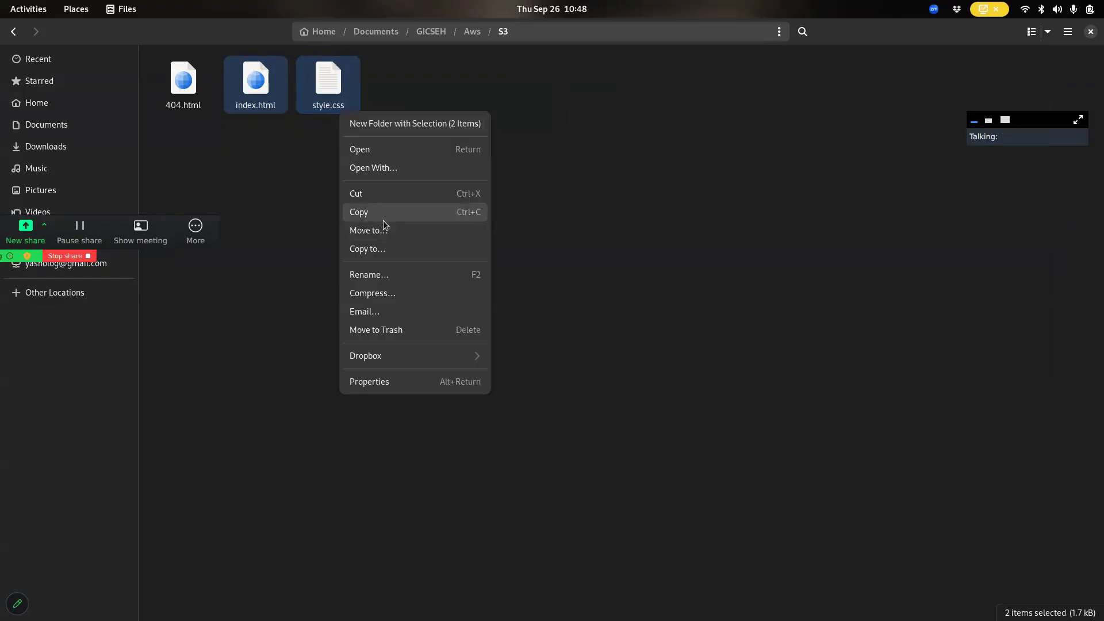
{"action": "key", "text": "Escape"}
{"action": "key", "text": "super"}
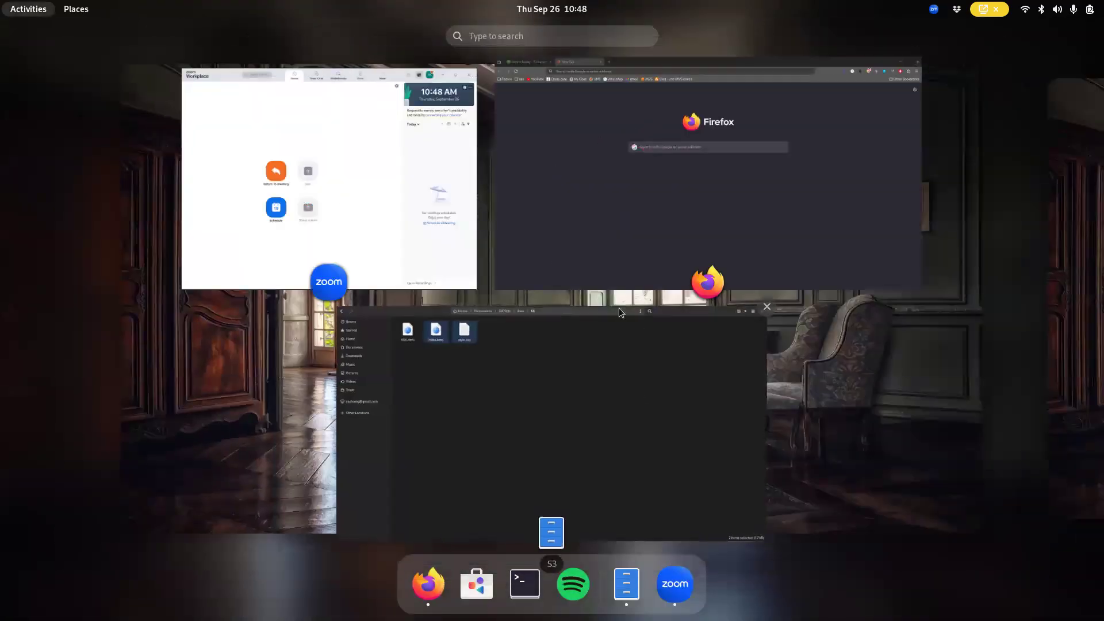
{"action": "key", "text": "super"}
{"action": "key", "text": "super"}
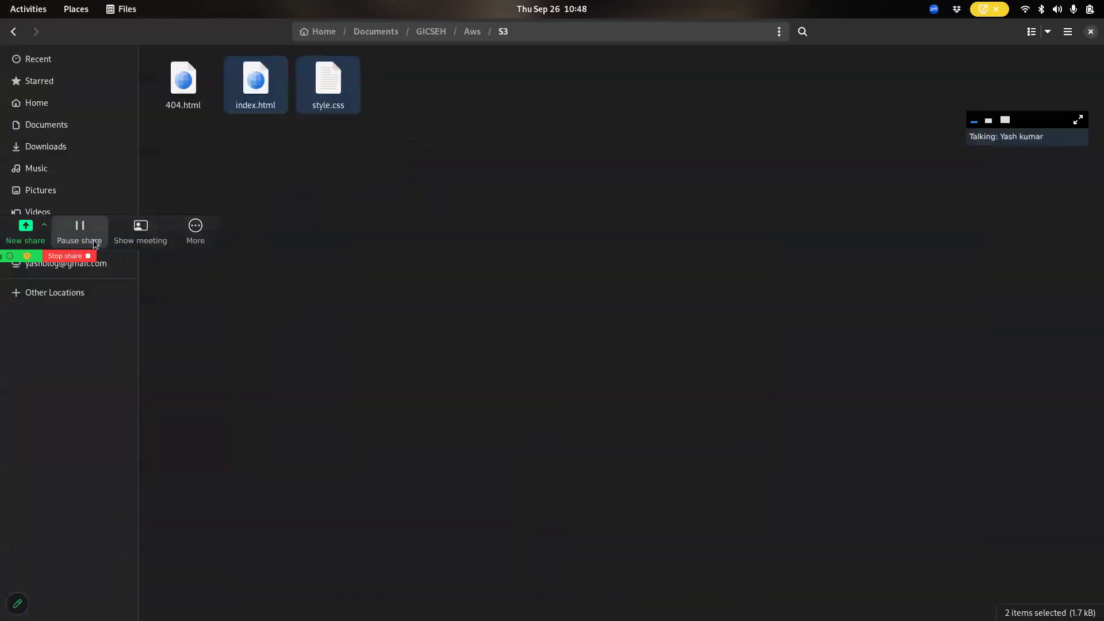
{"action": "left_click", "coordinate": [204, 239]}
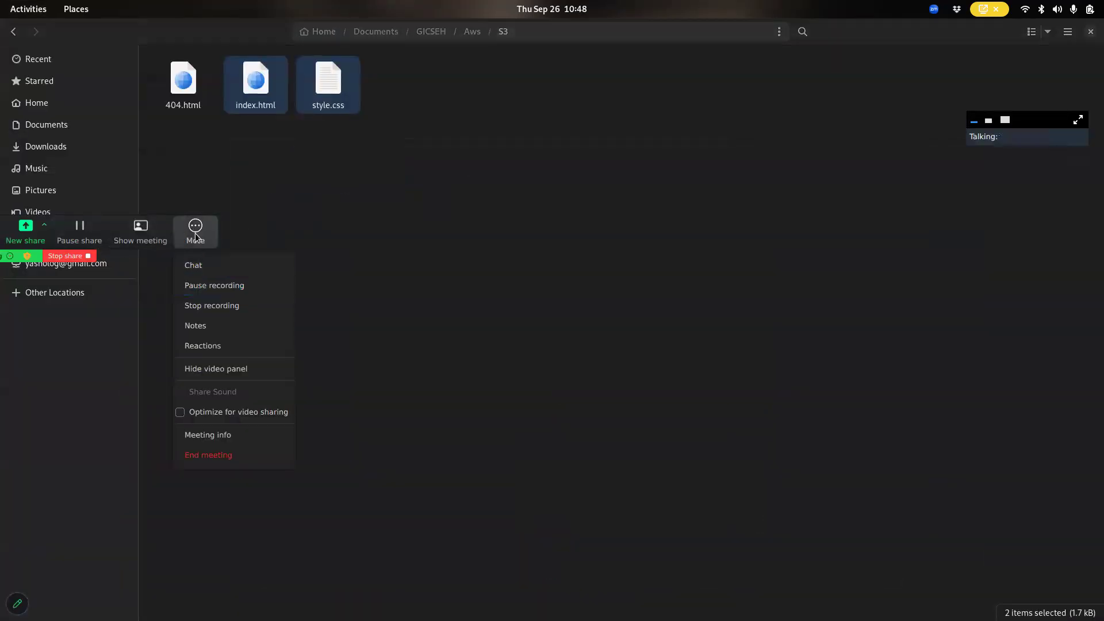
{"action": "left_click", "coordinate": [88, 255]}
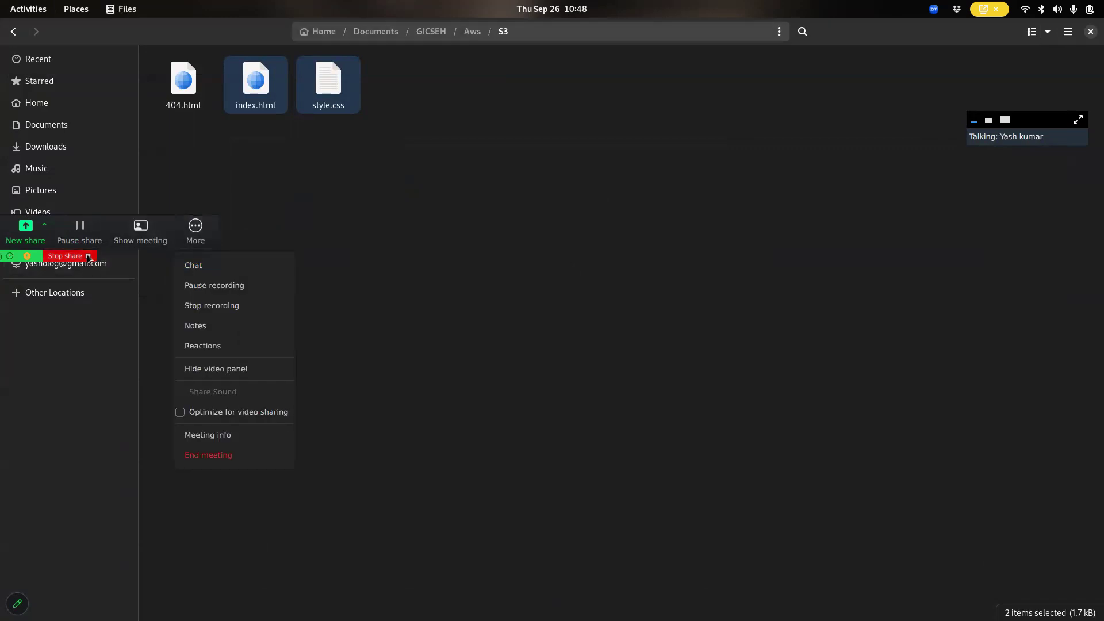
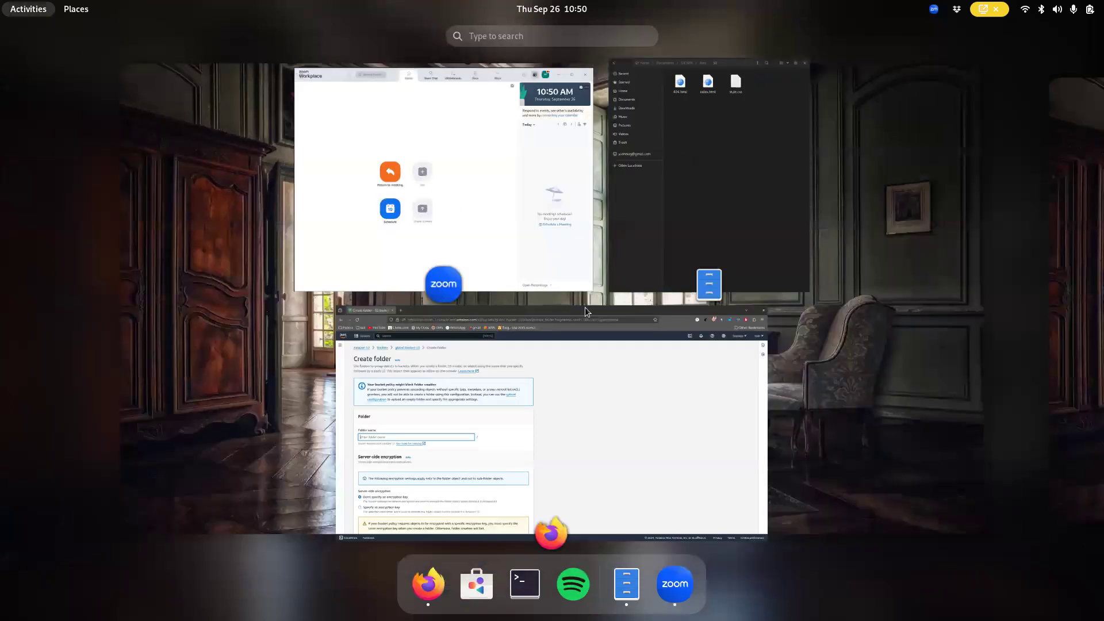
Return the browser to the global-bucket-23 object list.
{"action": "left_click", "coordinate": [678, 122]}
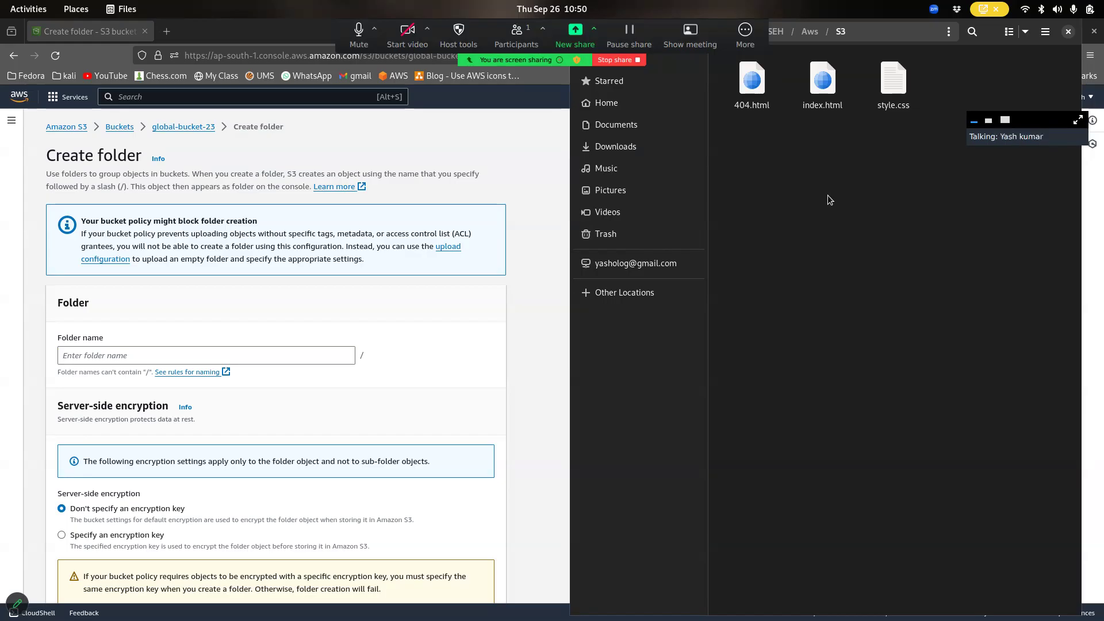
{"action": "left_click", "coordinate": [539, 295]}
{"action": "scroll", "coordinate": [539, 294], "scroll_direction": "down", "scroll_amount": 2}
{"action": "scroll", "coordinate": [540, 295], "scroll_direction": "up", "scroll_amount": 2}
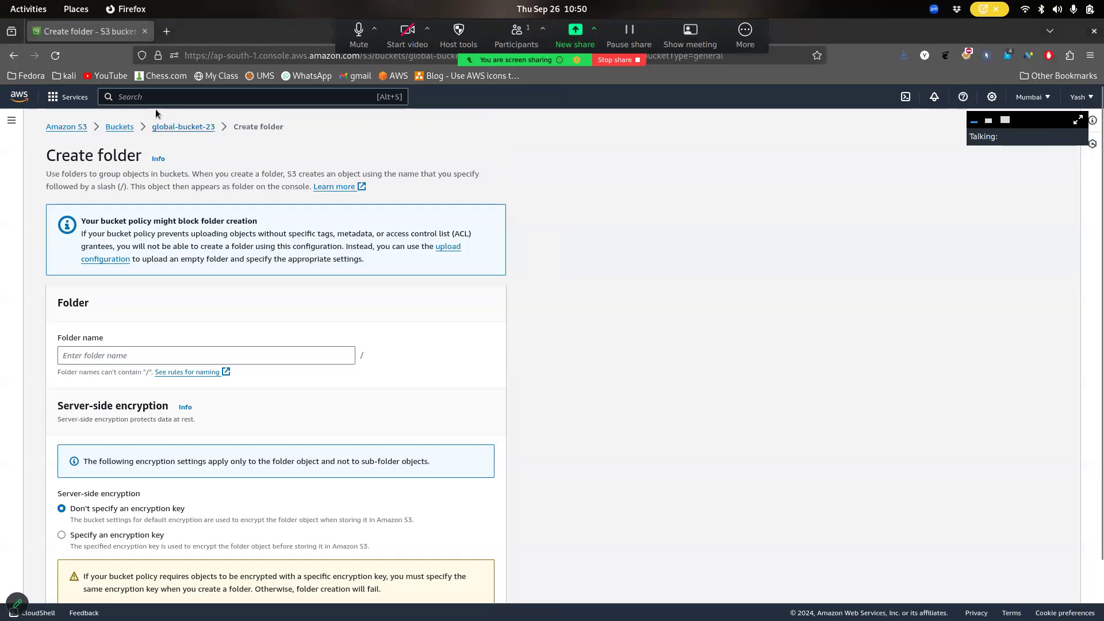
{"action": "left_click", "coordinate": [175, 126]}
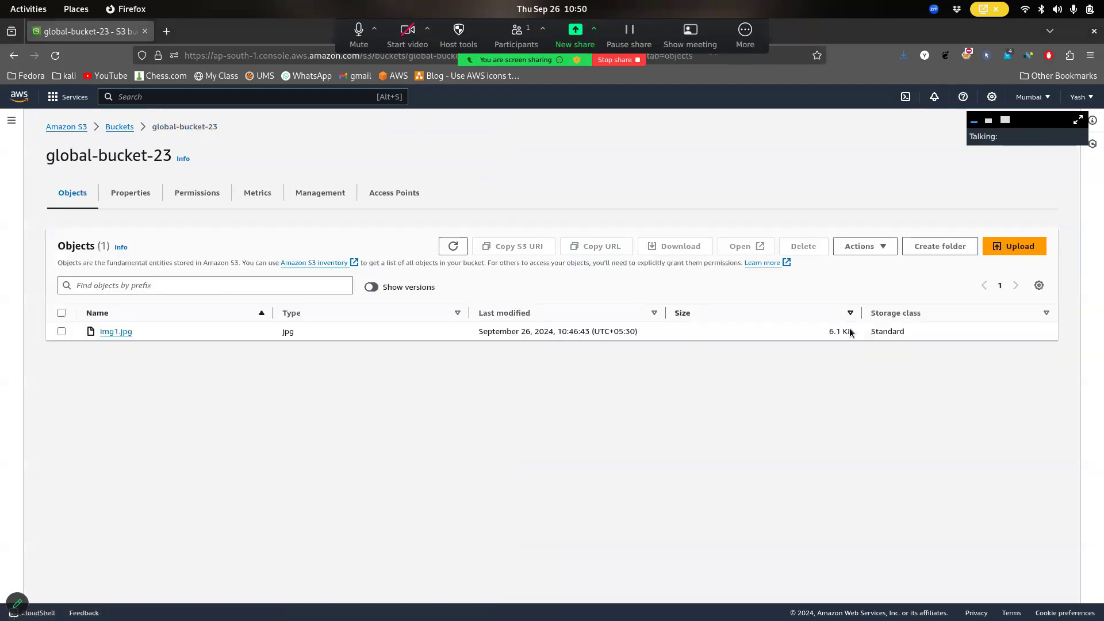
Start an upload and browse Add files to Documents/GICSEH/Aws/S3.
{"action": "left_click", "coordinate": [1017, 249]}
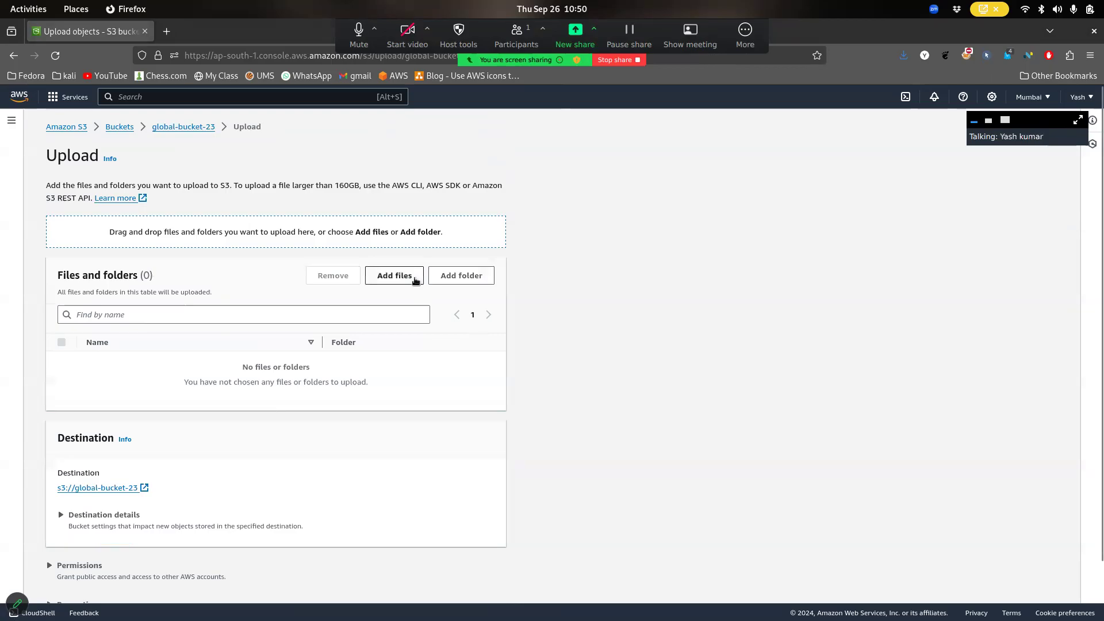
{"action": "left_click", "coordinate": [412, 279]}
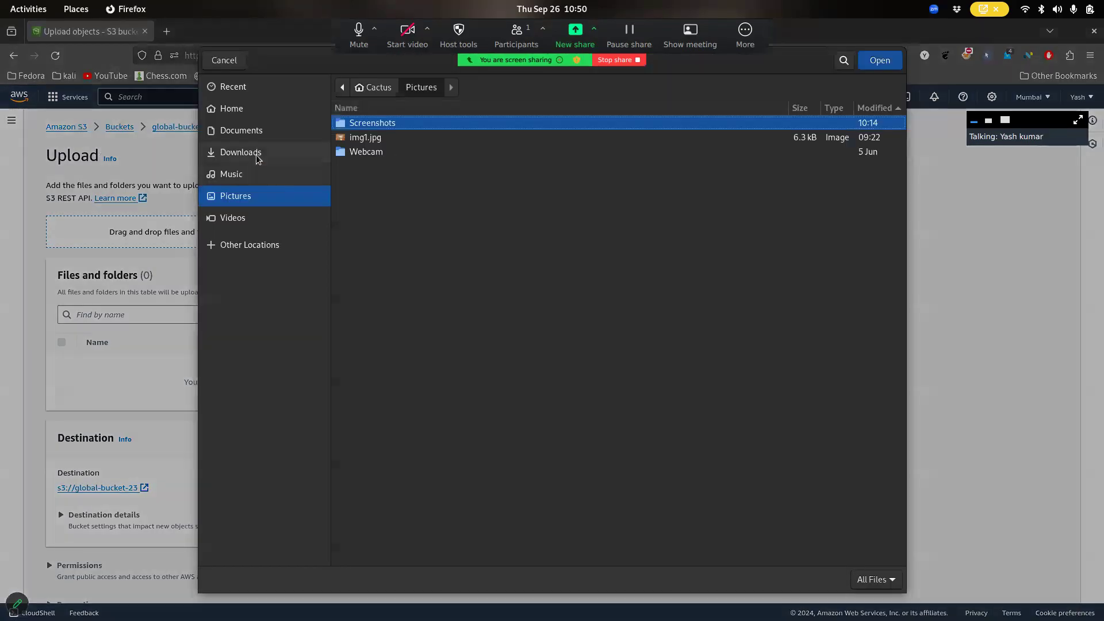
{"action": "left_click", "coordinate": [262, 133]}
{"action": "double_click", "coordinate": [367, 152]}
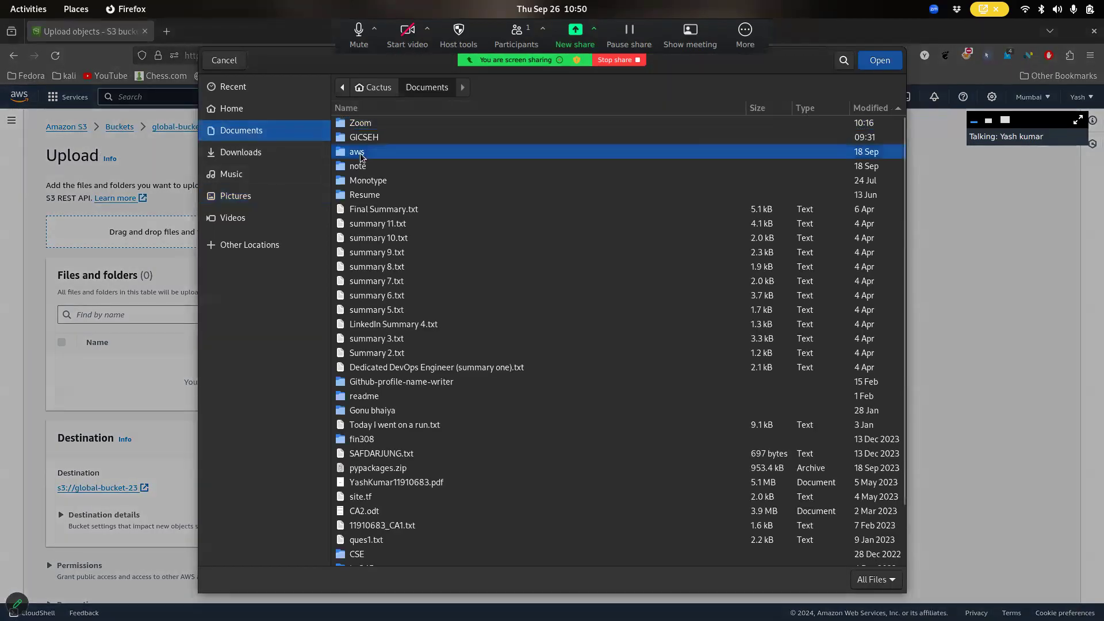
{"action": "left_click", "coordinate": [261, 151]}
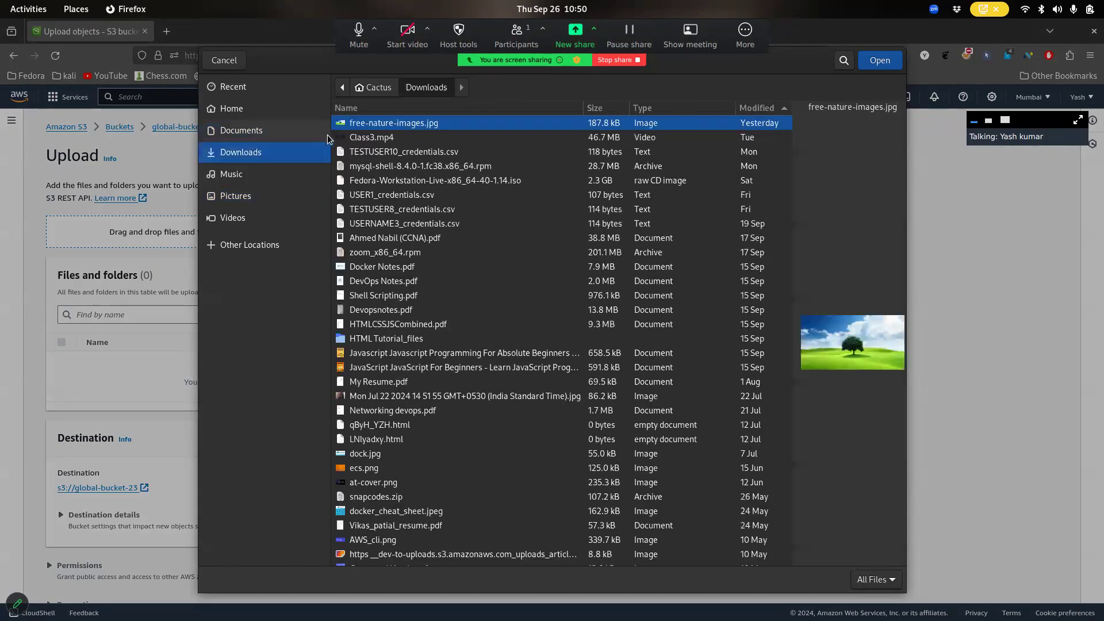
{"action": "left_click", "coordinate": [271, 136]}
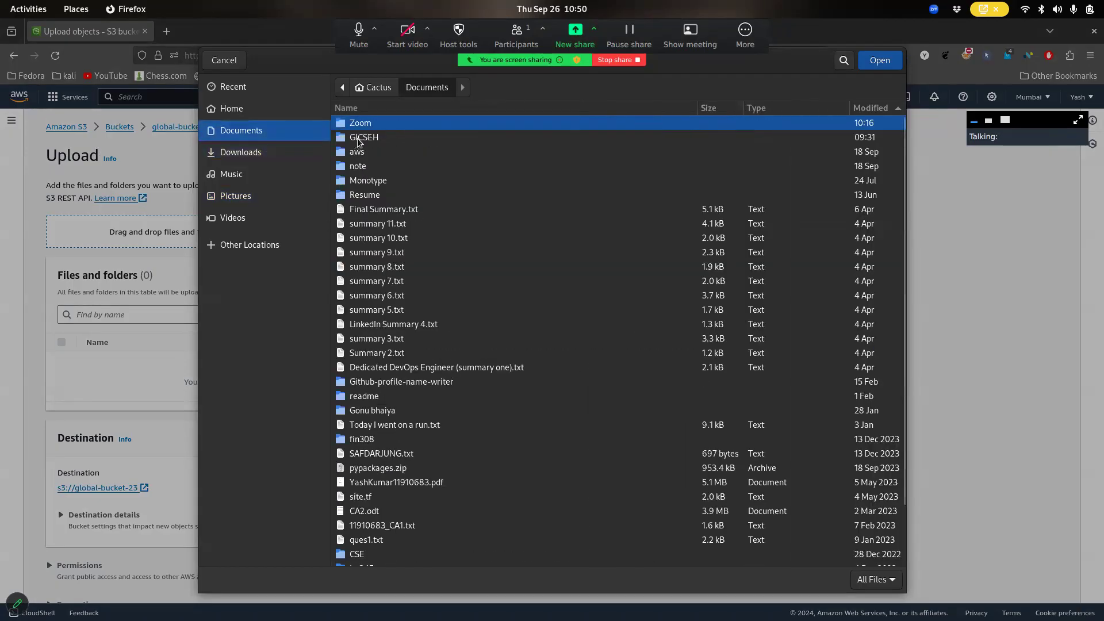
{"action": "double_click", "coordinate": [358, 137]}
{"action": "double_click", "coordinate": [363, 126]}
{"action": "double_click", "coordinate": [363, 124]}
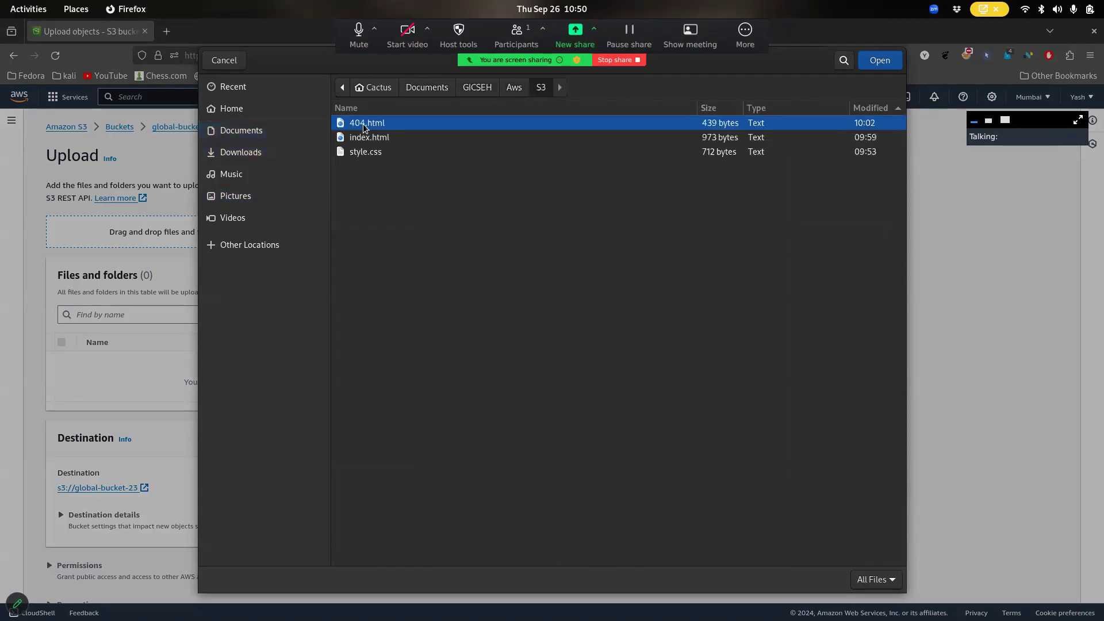
Add index.html and style.css to the upload list and upload both files.
{"action": "left_click", "coordinate": [379, 141]}
{"action": "left_click", "coordinate": [410, 153]}
{"action": "left_click", "coordinate": [414, 132]}
{"action": "left_click", "coordinate": [890, 62]}
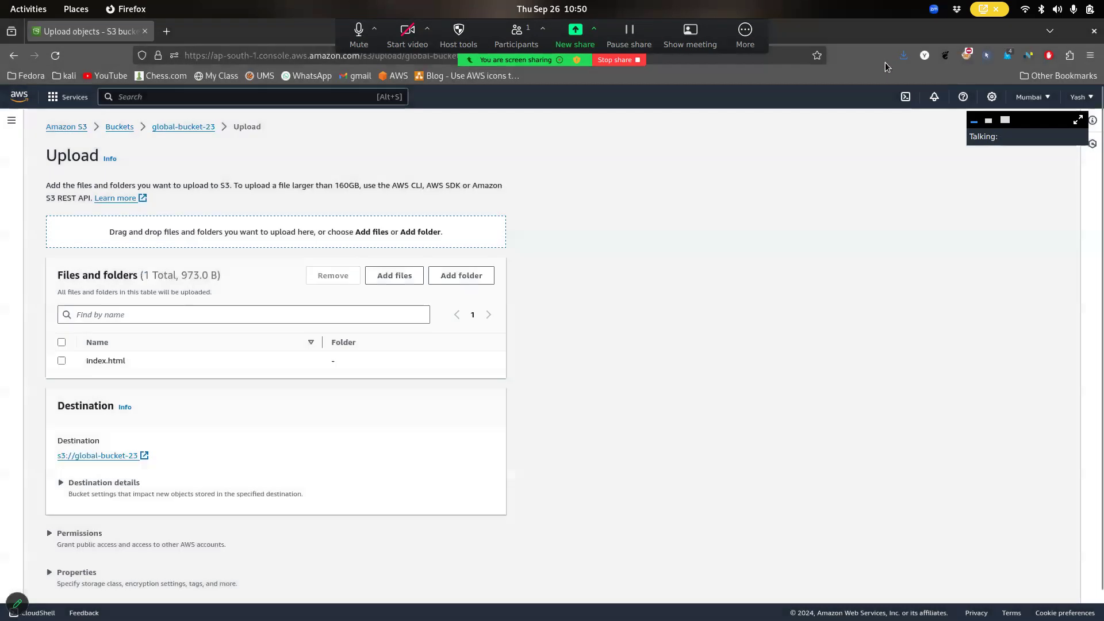
{"action": "left_click", "coordinate": [412, 277]}
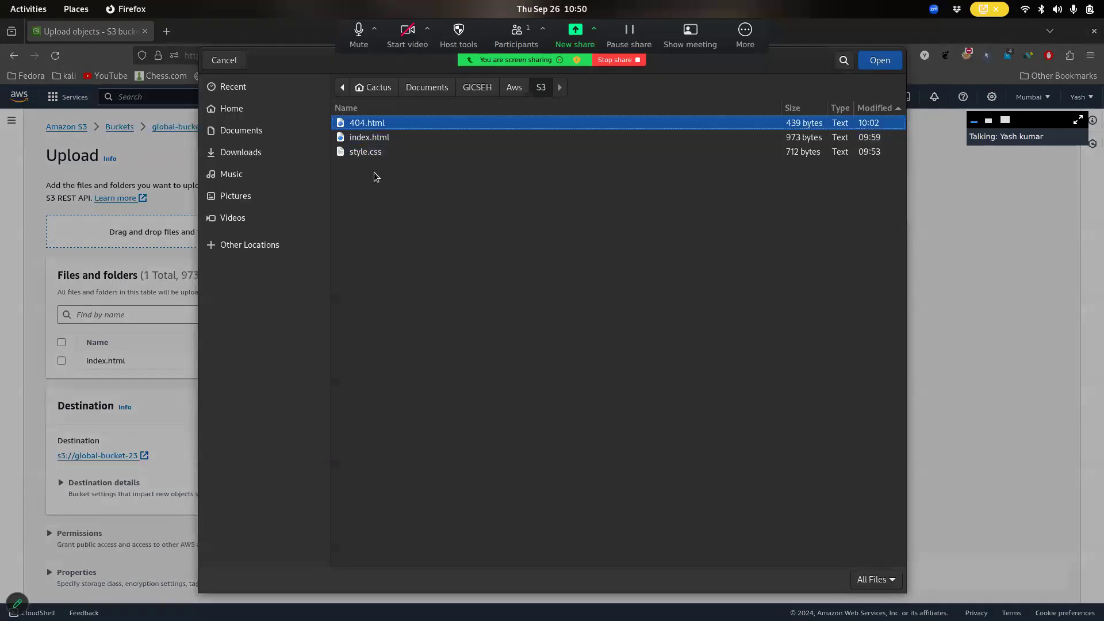
{"action": "left_click", "coordinate": [368, 151]}
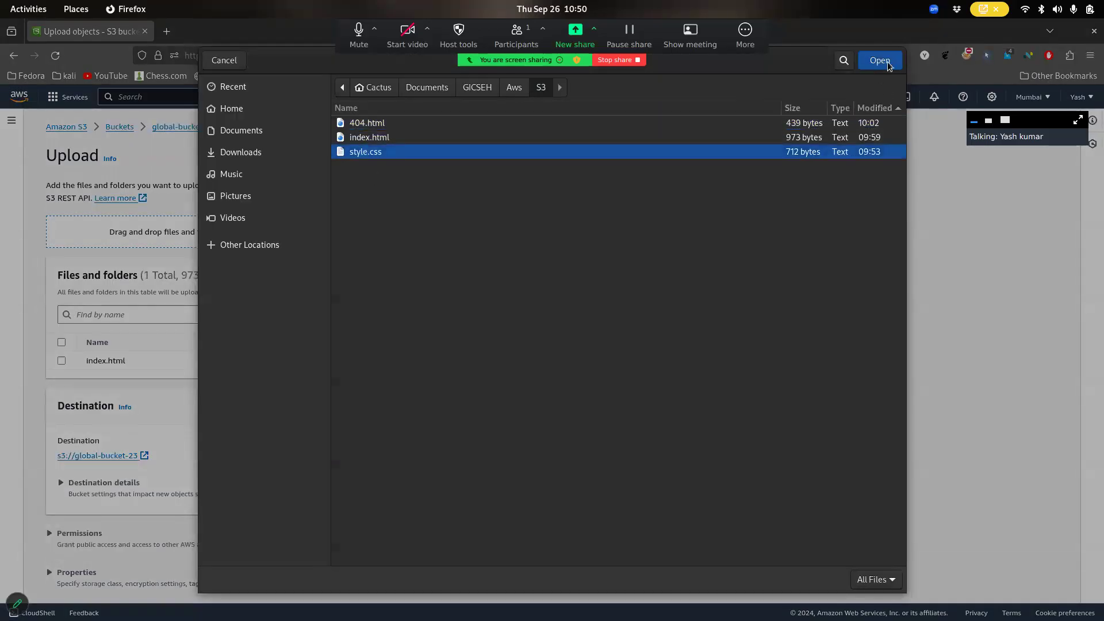
{"action": "left_click", "coordinate": [881, 60]}
{"action": "scroll", "coordinate": [555, 202], "scroll_direction": "down", "scroll_amount": 2}
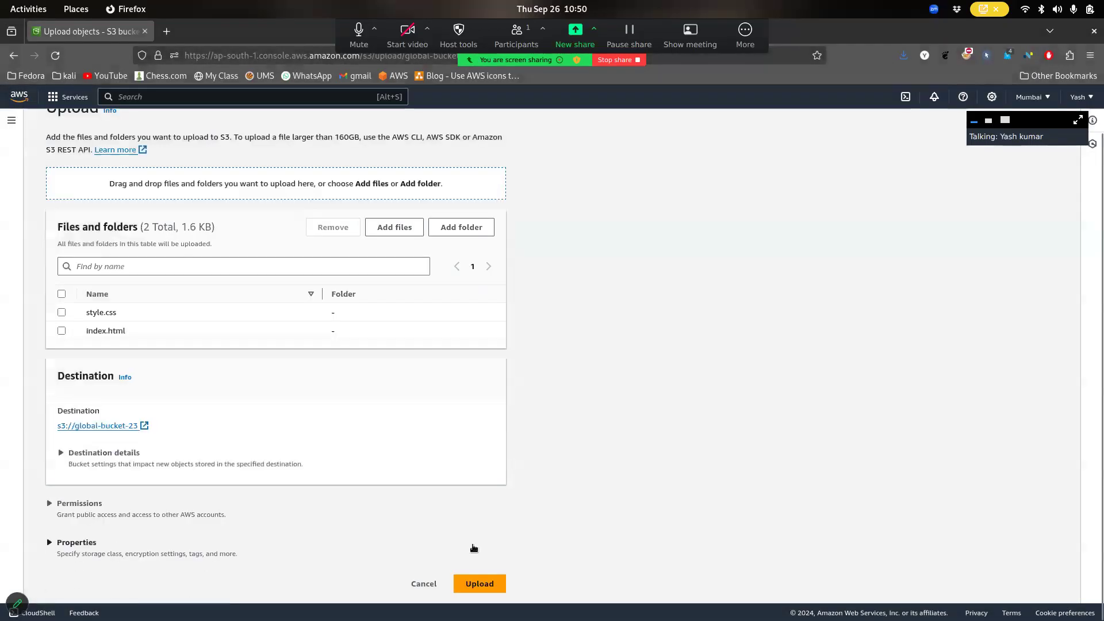
{"action": "left_click", "coordinate": [478, 585]}
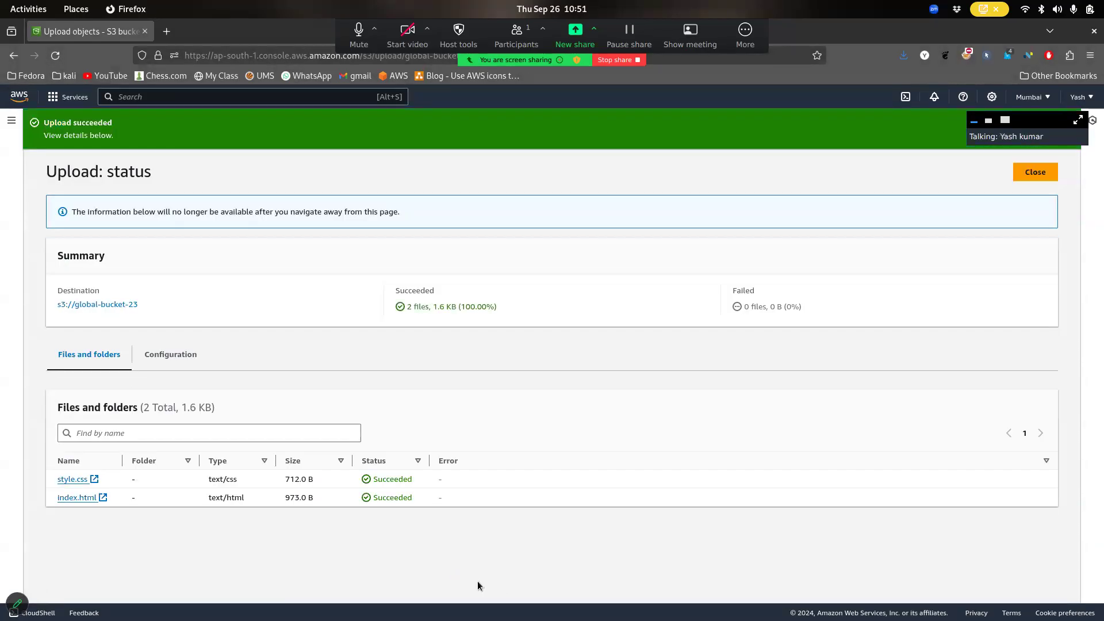
Close the upload status, dismiss the Zoom time-limit notice, and highlight the new index.html and style.css rows.
{"action": "left_click", "coordinate": [1042, 176]}
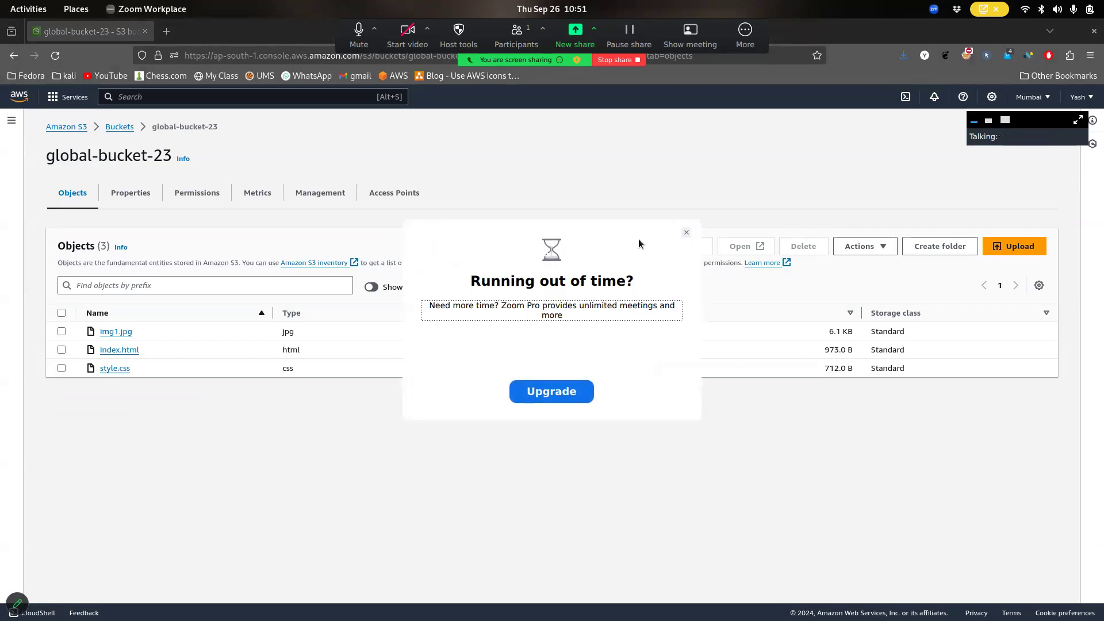
{"action": "left_click", "coordinate": [686, 232]}
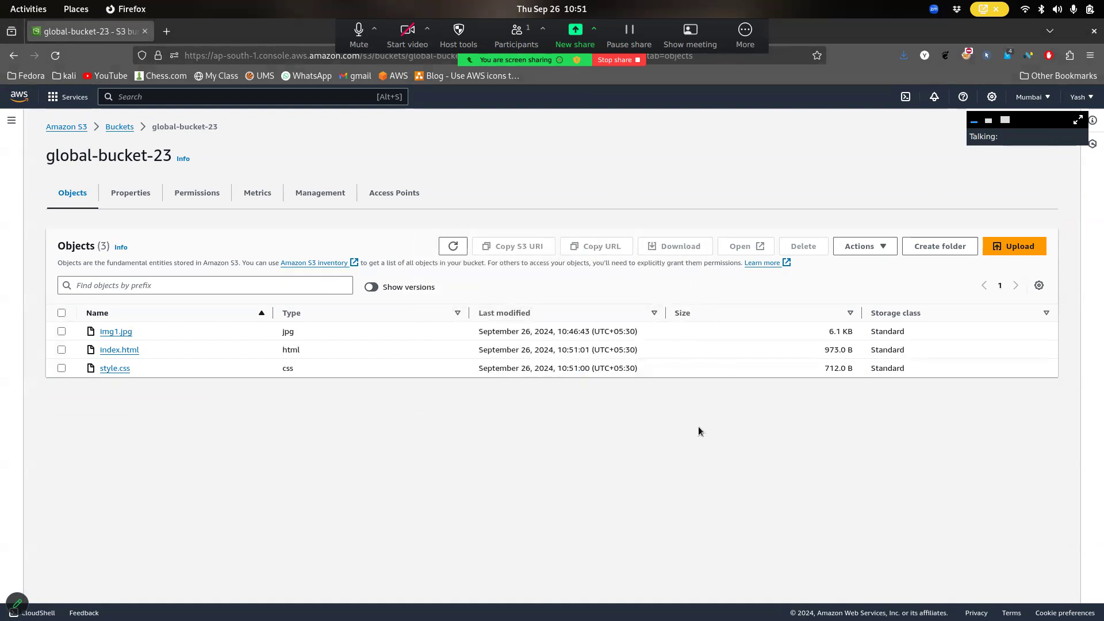
{"action": "mouse_move", "coordinate": [857, 350]}
{"action": "left_mouse_down"}
{"action": "mouse_move", "coordinate": [813, 335]}
{"action": "mouse_move", "coordinate": [854, 367]}
{"action": "left_mouse_up"}
{"action": "left_click", "coordinate": [854, 367]}
{"action": "left_click_drag", "start_coordinate": [577, 378], "coordinate": [418, 346]}
{"action": "left_click", "coordinate": [363, 357]}
Open img1.jpg in a new tab to confirm the panda photo, then return to global-bucket-23.
{"action": "left_click", "coordinate": [109, 331]}
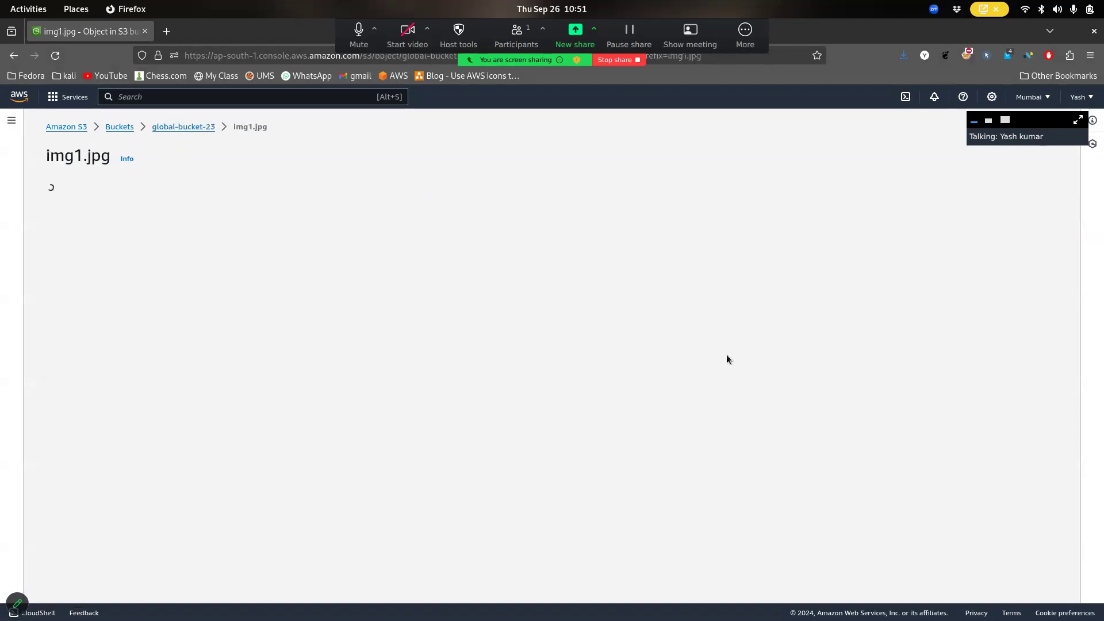
{"action": "left_click", "coordinate": [929, 156]}
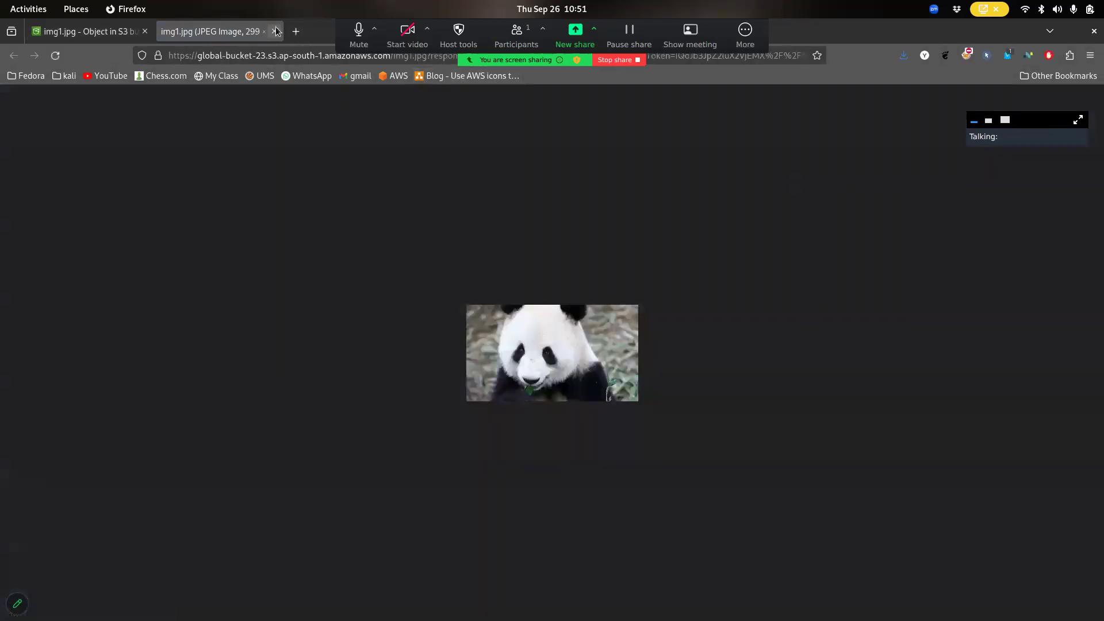
{"action": "left_click", "coordinate": [275, 31]}
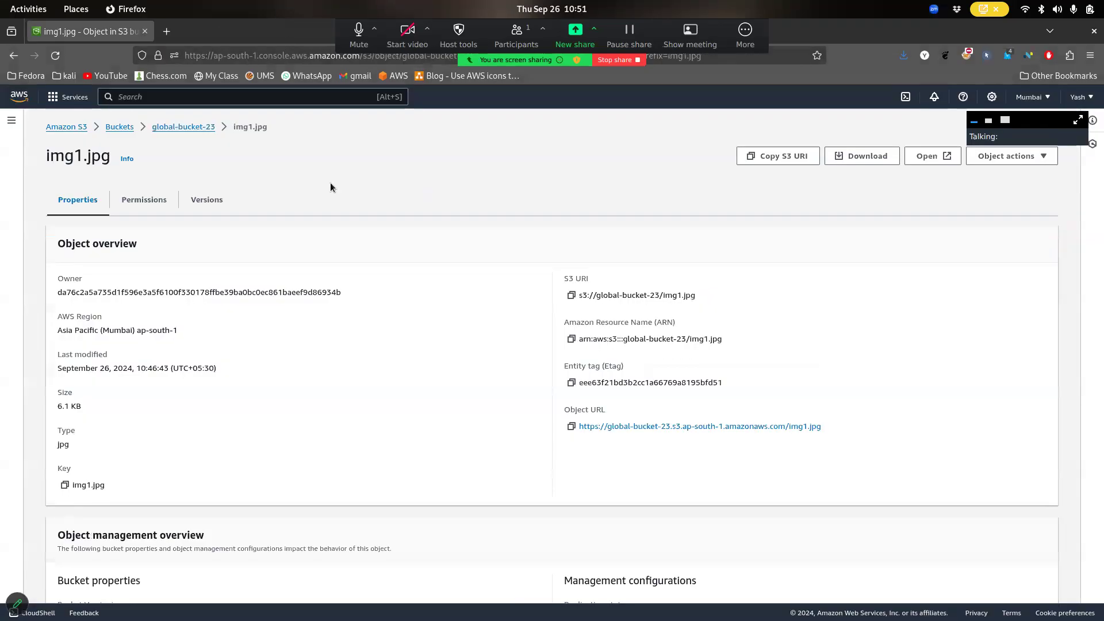
{"action": "left_click", "coordinate": [199, 127]}
{"action": "key", "text": "super"}
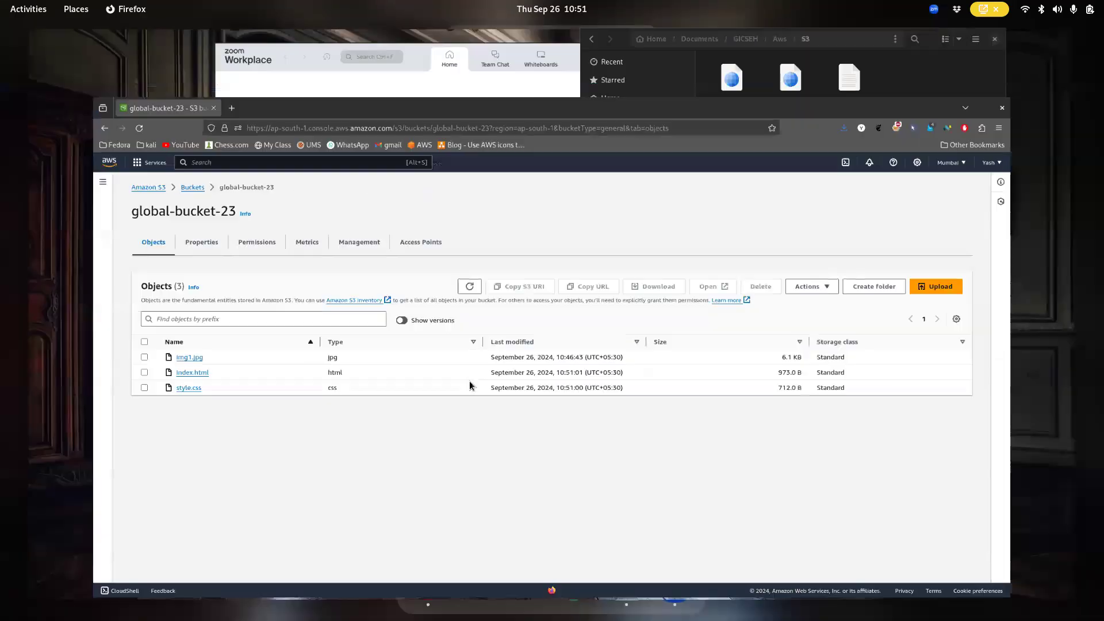
{"action": "key", "text": "super"}
{"action": "key", "text": "super"}
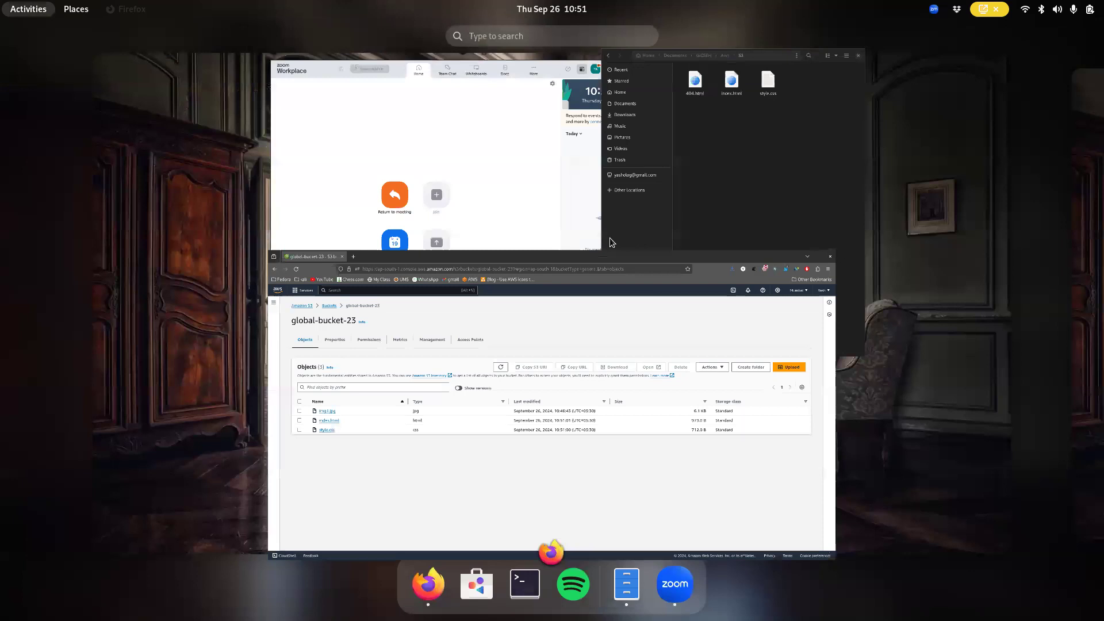
Check the Trash, then rename img1.jpg in Pictures to img5.jpg.
{"action": "left_click", "coordinate": [674, 180]}
{"action": "left_click", "coordinate": [605, 234]}
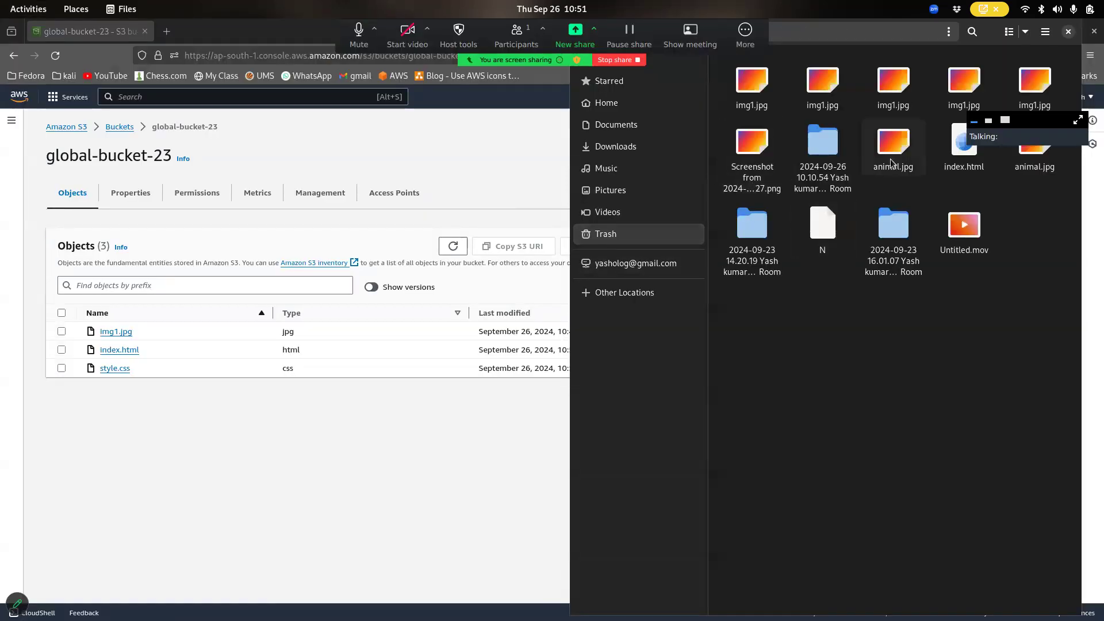
{"action": "right_click", "coordinate": [764, 95]}
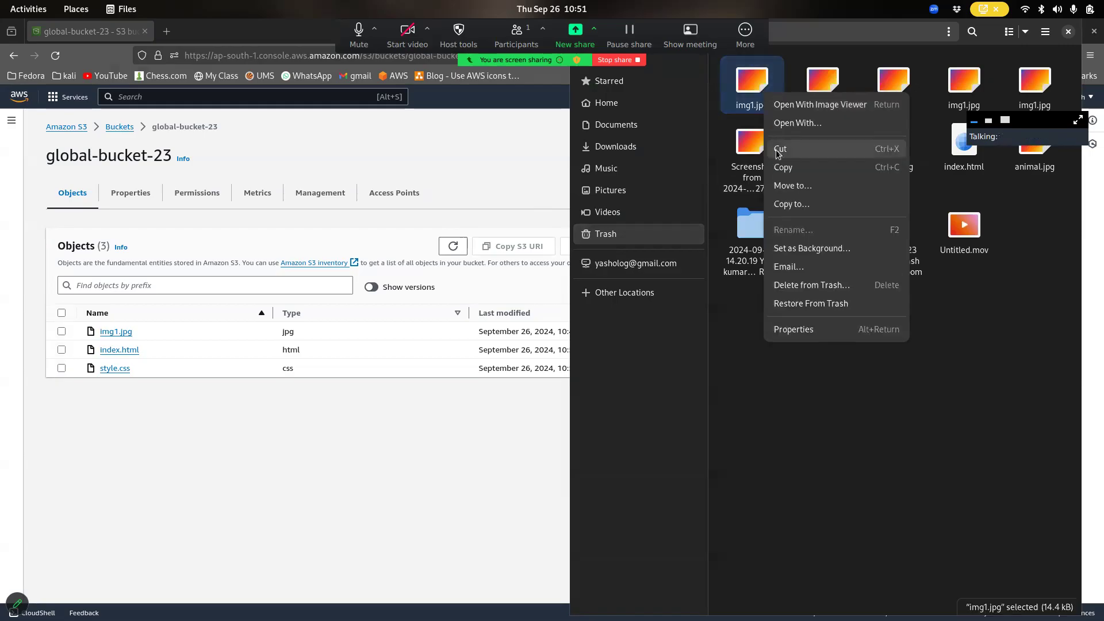
{"action": "left_click", "coordinate": [733, 330]}
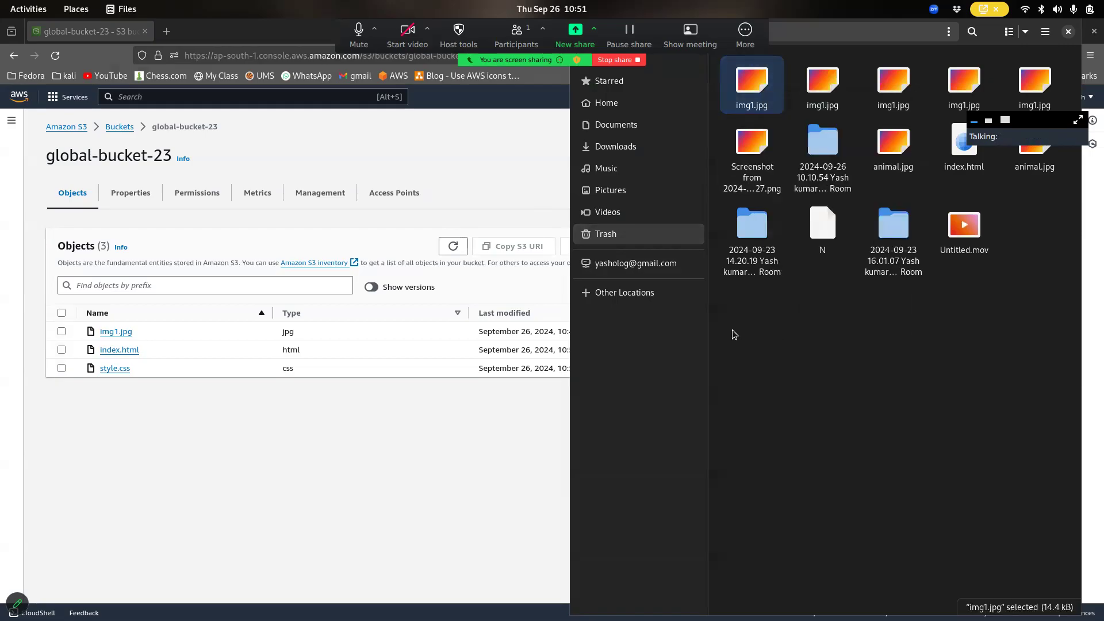
{"action": "left_click", "coordinate": [627, 188]}
{"action": "right_click", "coordinate": [767, 84]}
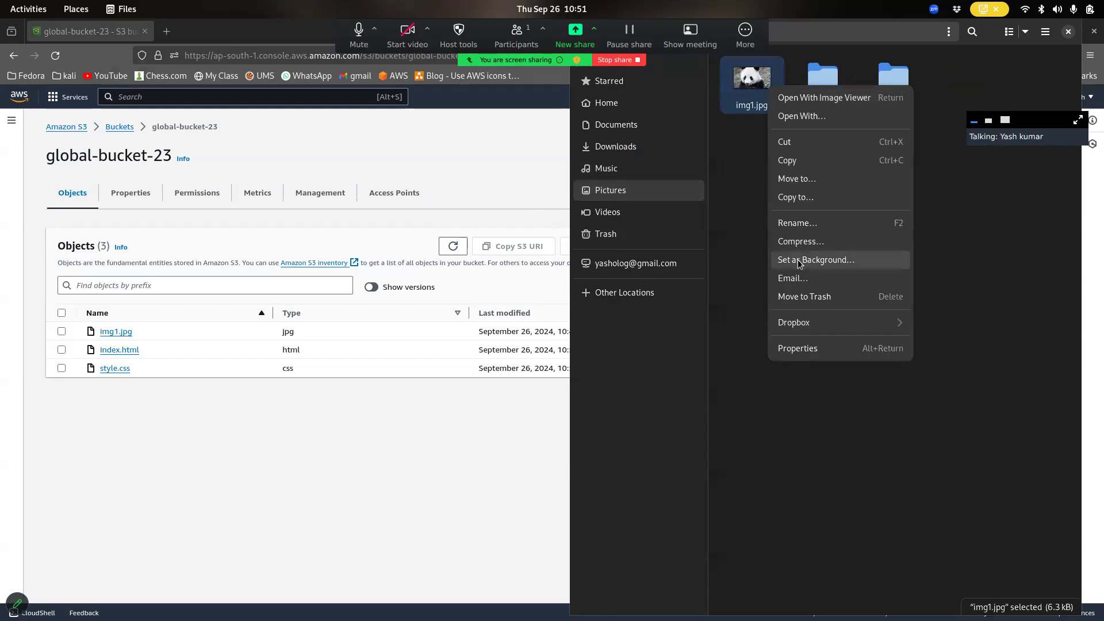
{"action": "left_click", "coordinate": [806, 220]}
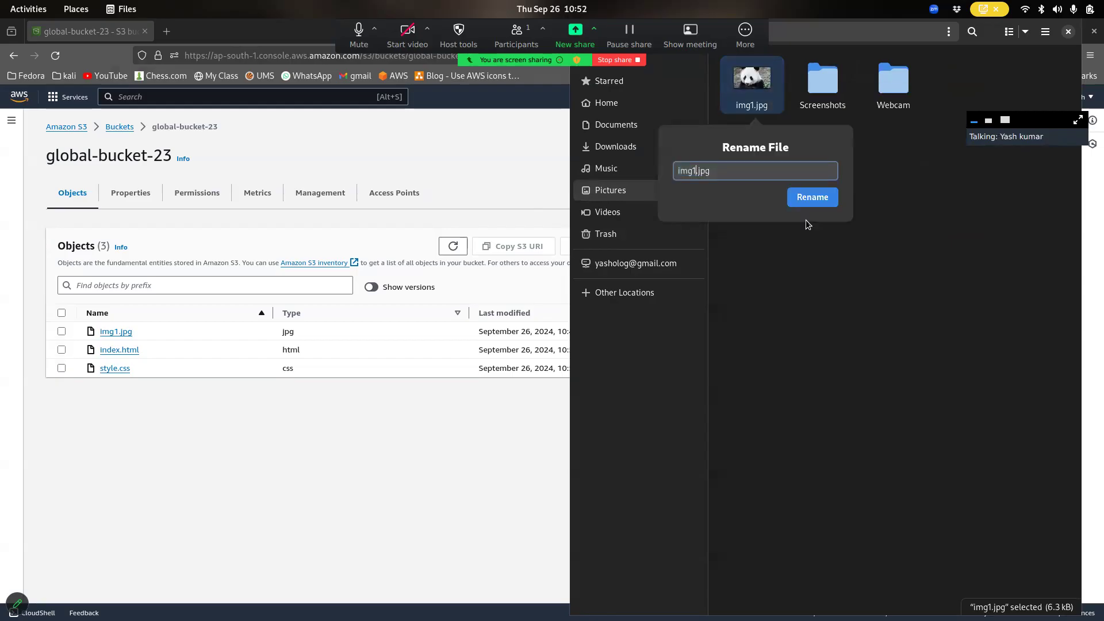
{"action": "key", "text": "BackSpace"}
{"action": "type", "text": "5"}
{"action": "key", "text": "Return"}
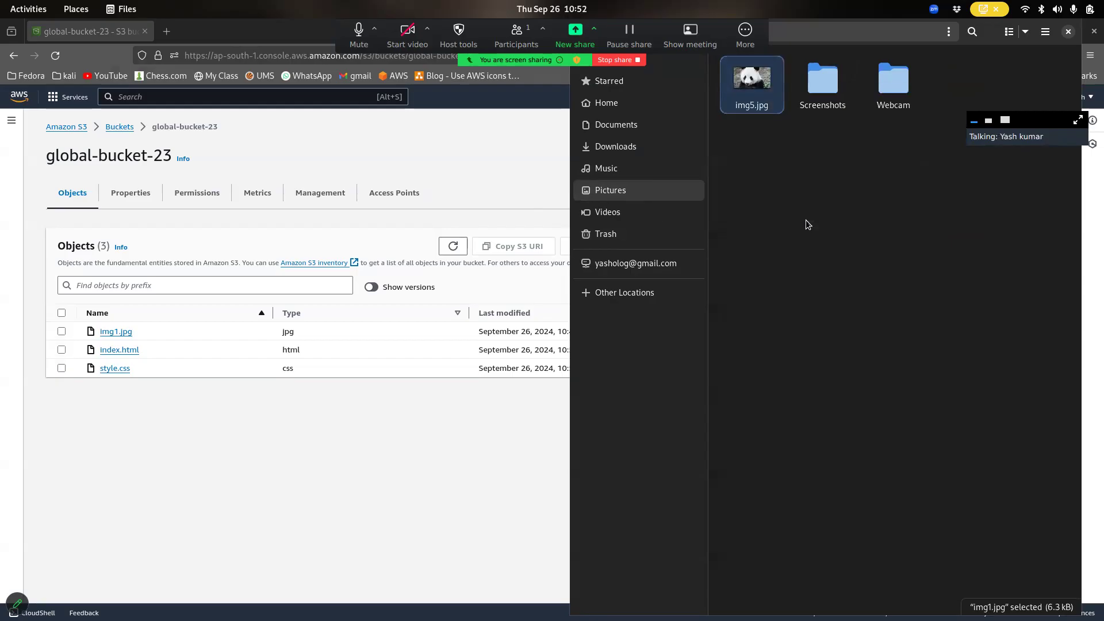
Restore one img1.jpg from the Trash into Pictures, keeping the name img1.jpg.
{"action": "left_click", "coordinate": [633, 234]}
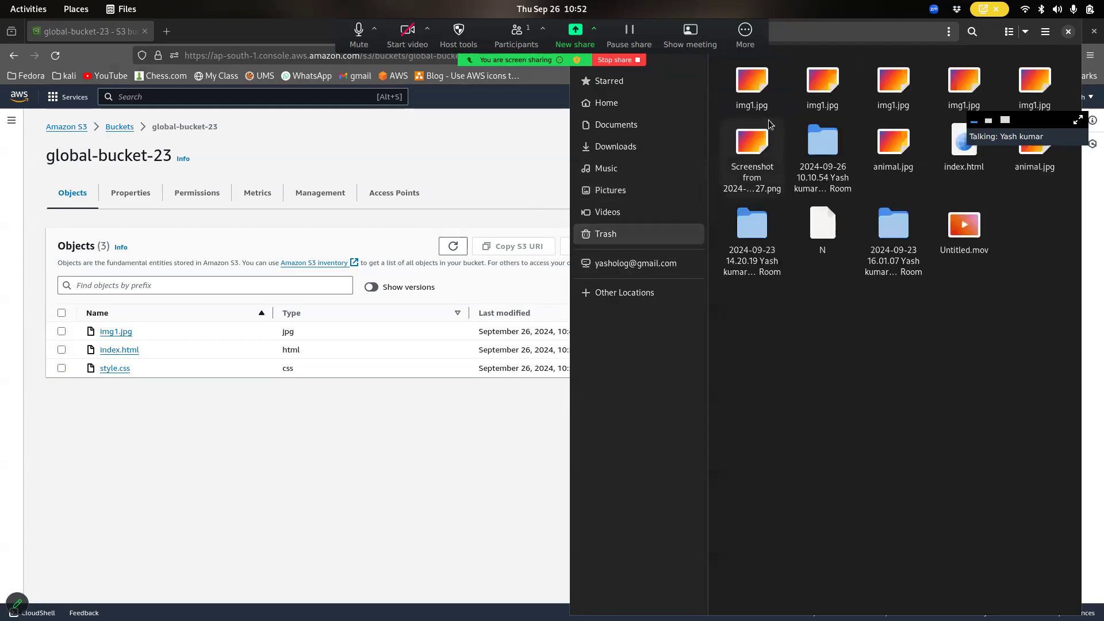
{"action": "left_click", "coordinate": [765, 108]}
{"action": "right_click", "coordinate": [765, 109]}
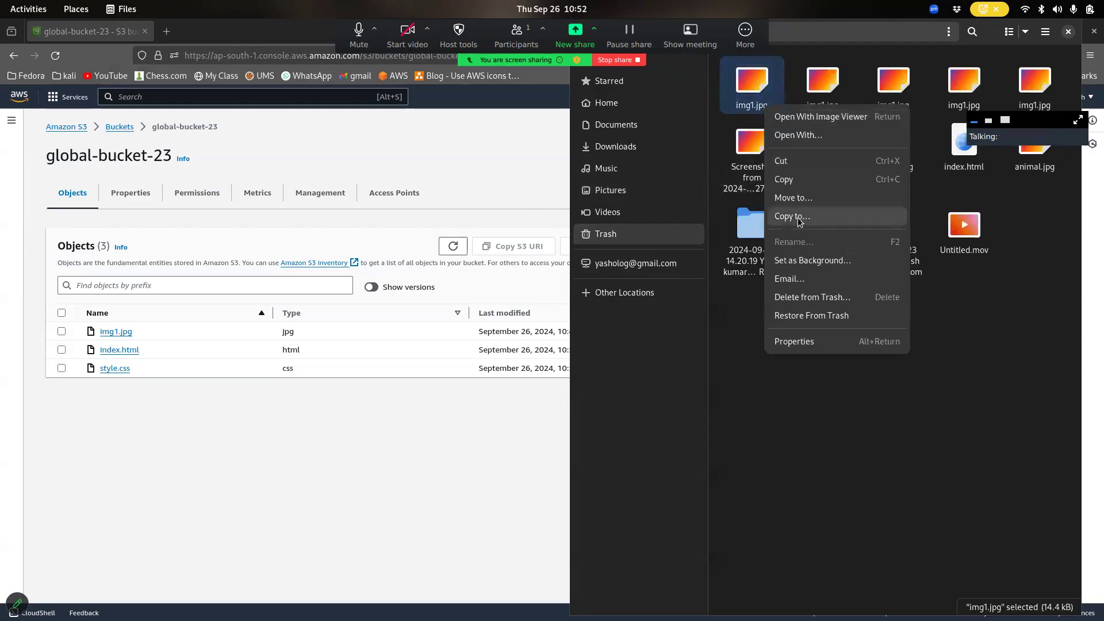
{"action": "left_click", "coordinate": [827, 316]}
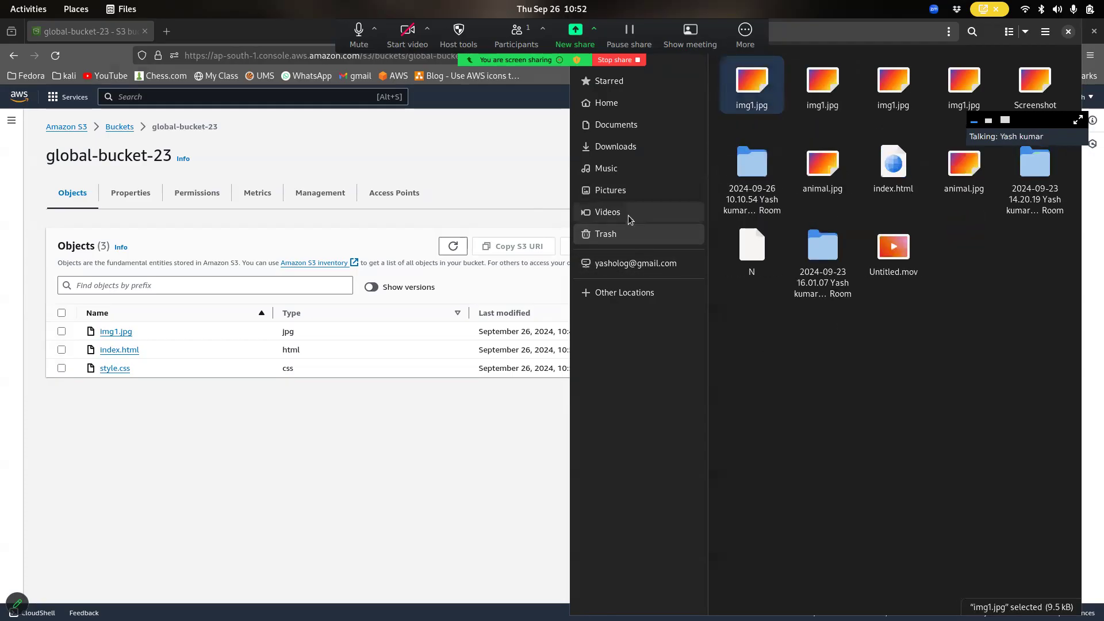
{"action": "left_click", "coordinate": [633, 189]}
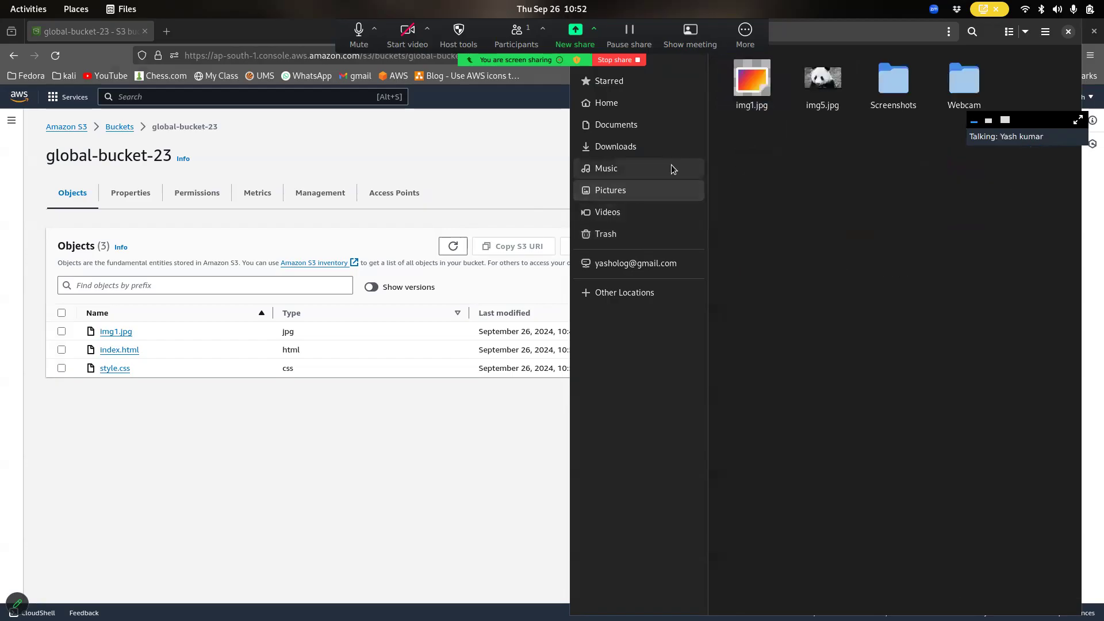
{"action": "right_click", "coordinate": [762, 101]}
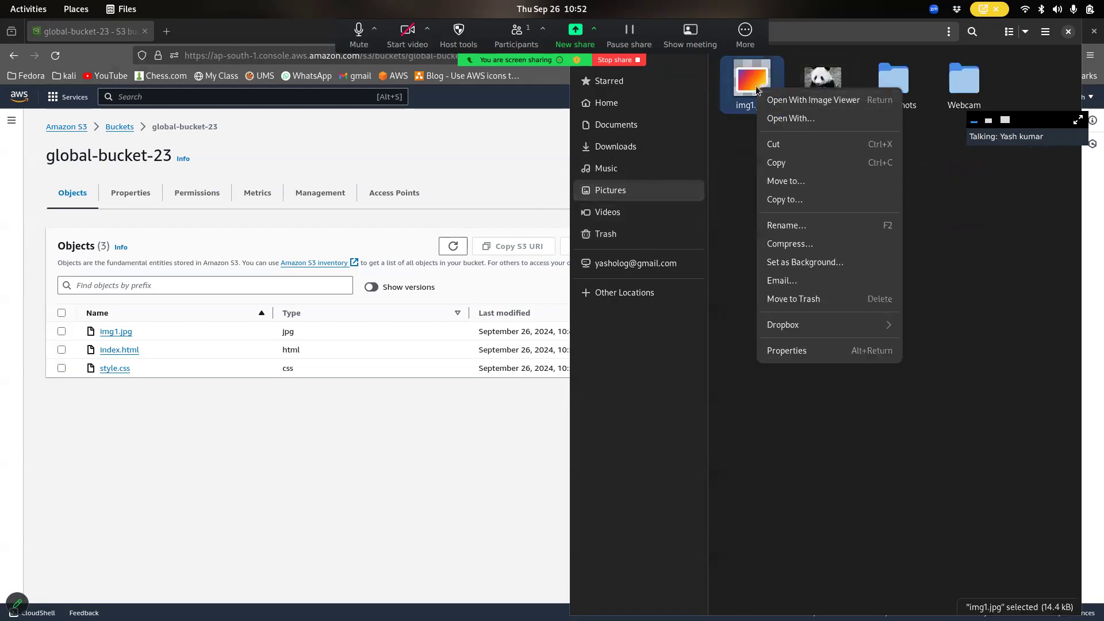
{"action": "left_click", "coordinate": [786, 225]}
{"action": "key", "text": "Escape"}
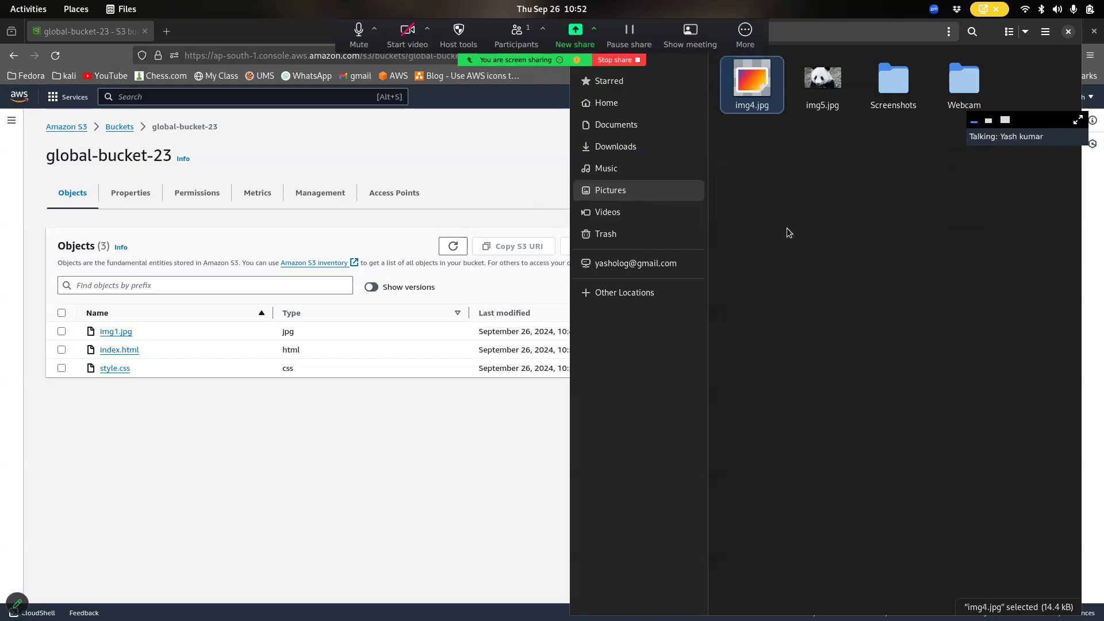
Restore another img1.jpg from the Trash and rename it img3.jpg.
{"action": "left_click", "coordinate": [644, 233]}
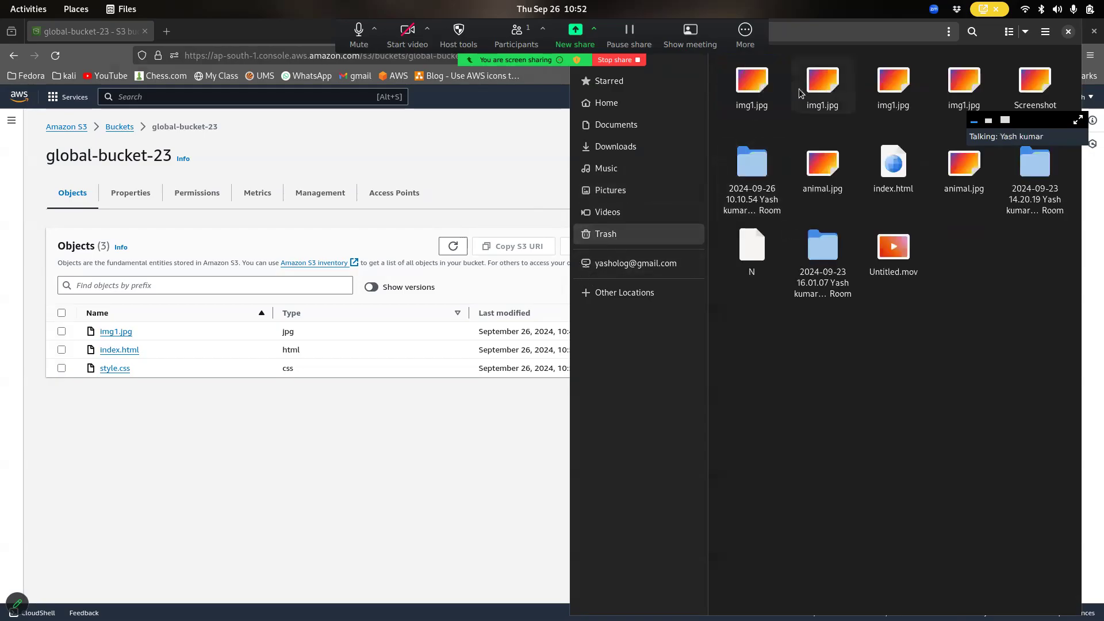
{"action": "right_click", "coordinate": [747, 78]}
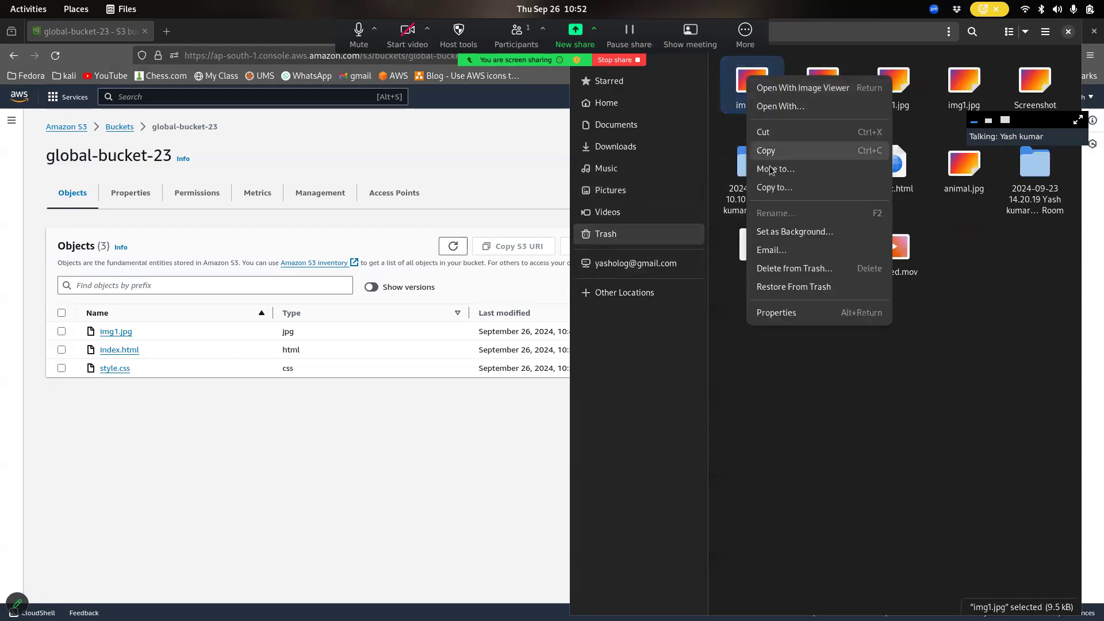
{"action": "left_click", "coordinate": [796, 285]}
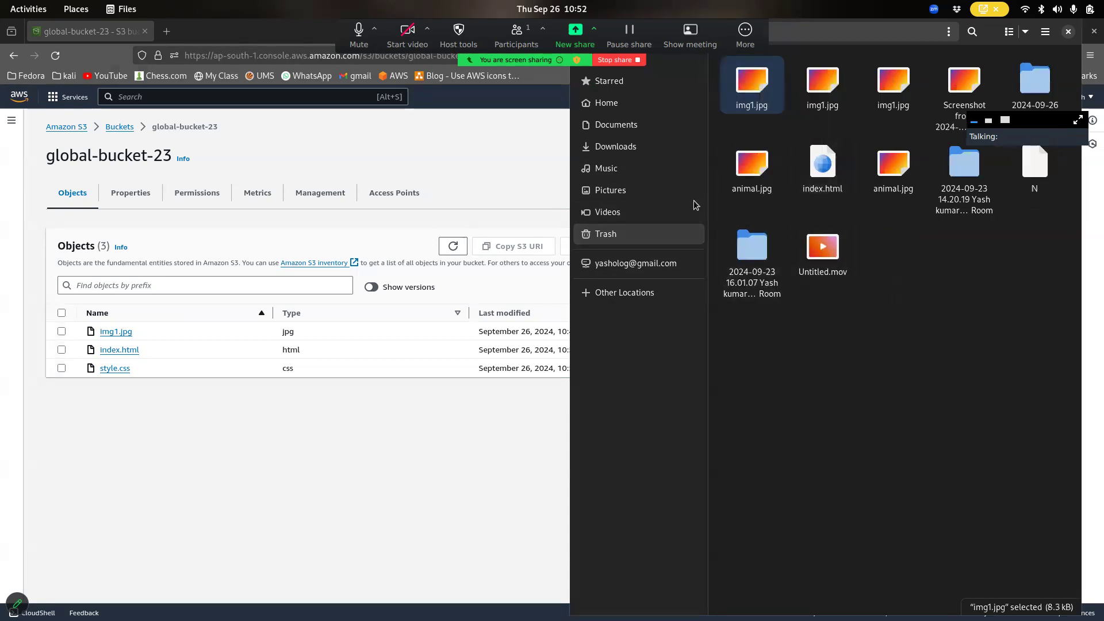
{"action": "left_click", "coordinate": [643, 194]}
{"action": "left_click", "coordinate": [760, 95]}
{"action": "right_click", "coordinate": [760, 95]}
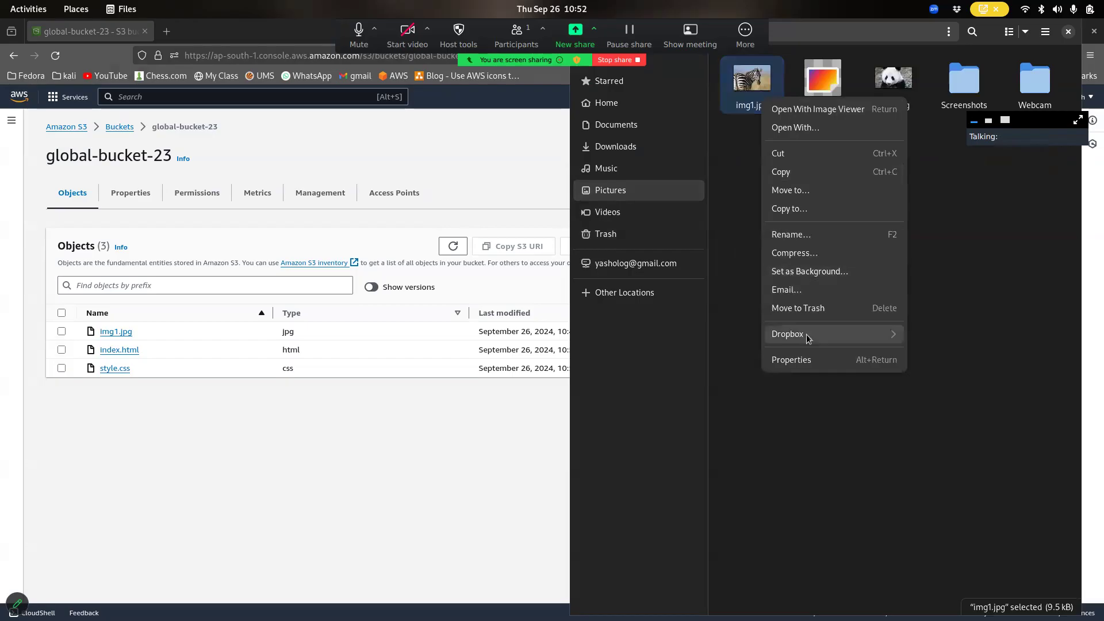
{"action": "left_click", "coordinate": [801, 235]}
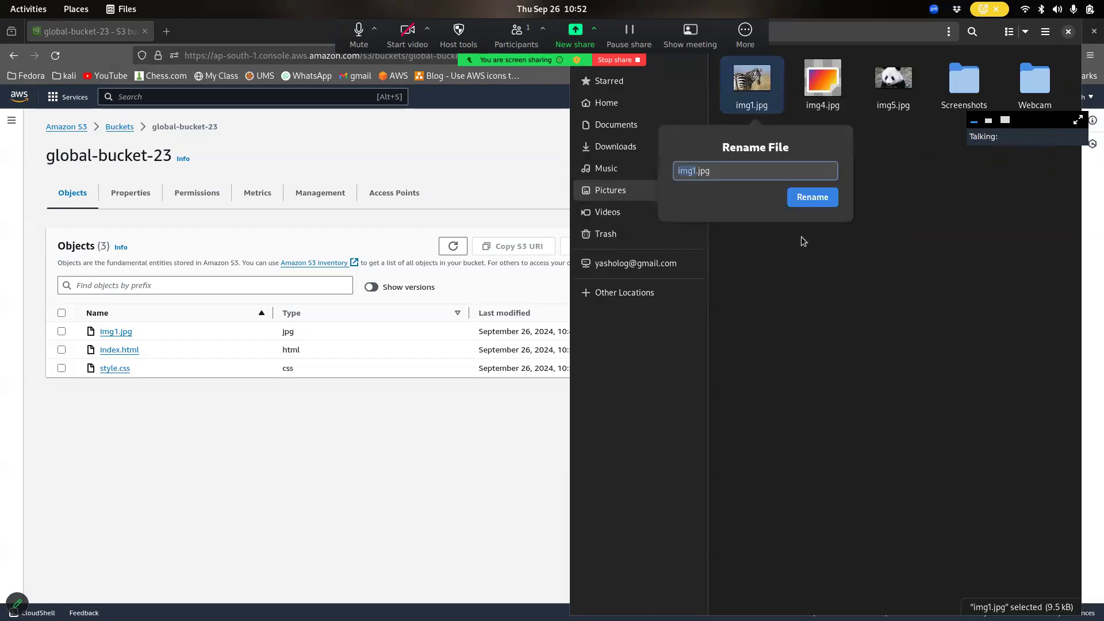
{"action": "key", "text": "BackSpace"}
{"action": "type", "text": "3"}
{"action": "key", "text": "Return"}
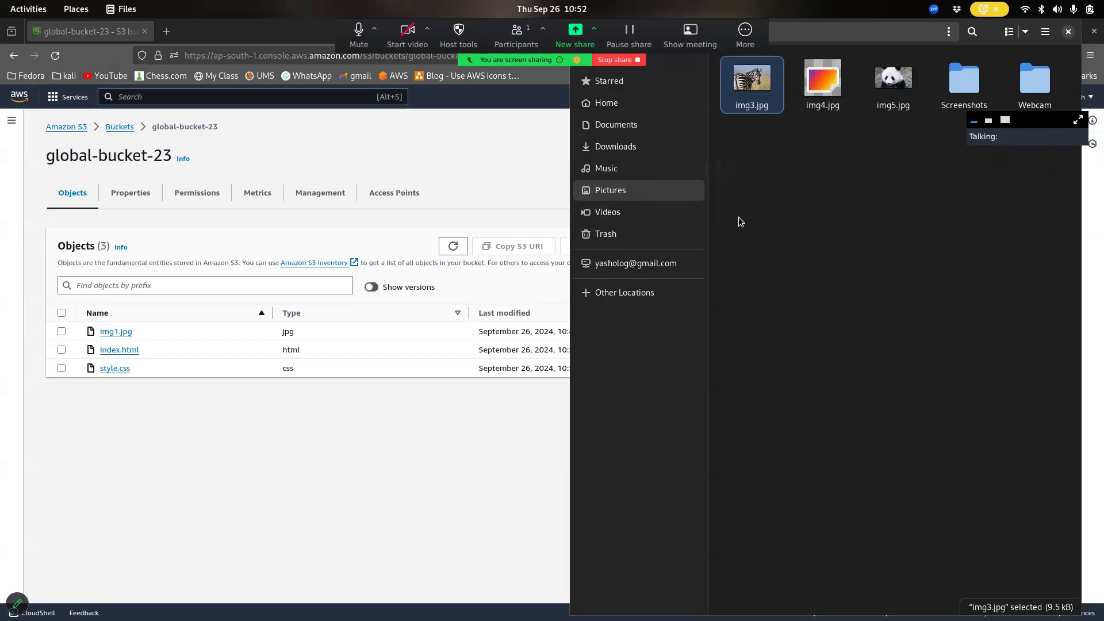
Restore another img1.jpg from the Trash and rename it img2.jpg.
{"action": "left_click", "coordinate": [632, 236]}
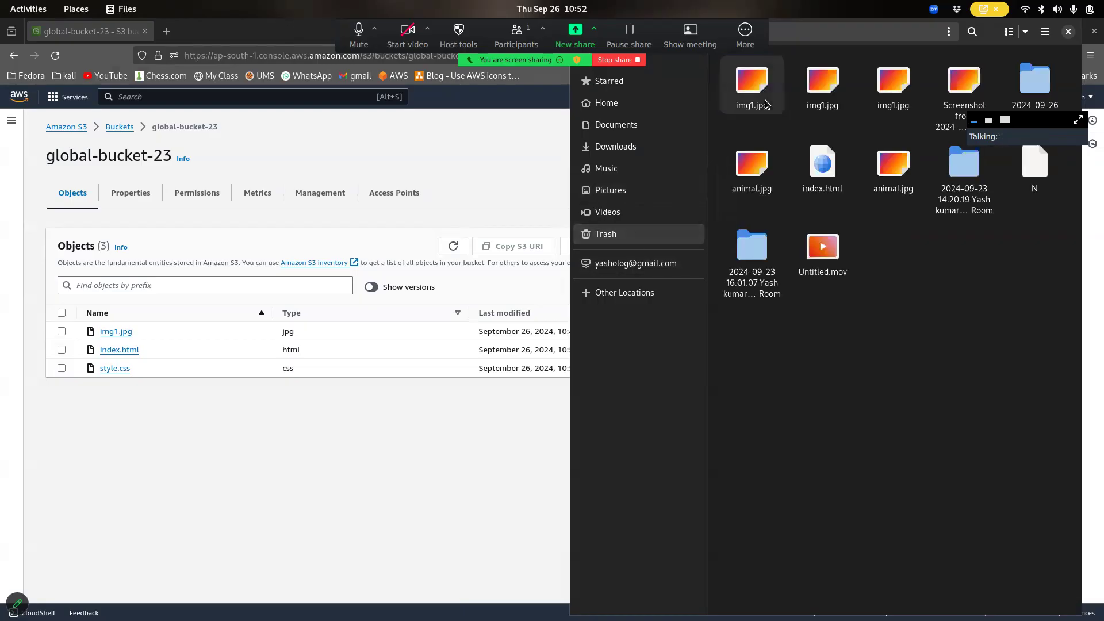
{"action": "right_click", "coordinate": [766, 104]}
{"action": "left_click", "coordinate": [814, 312]}
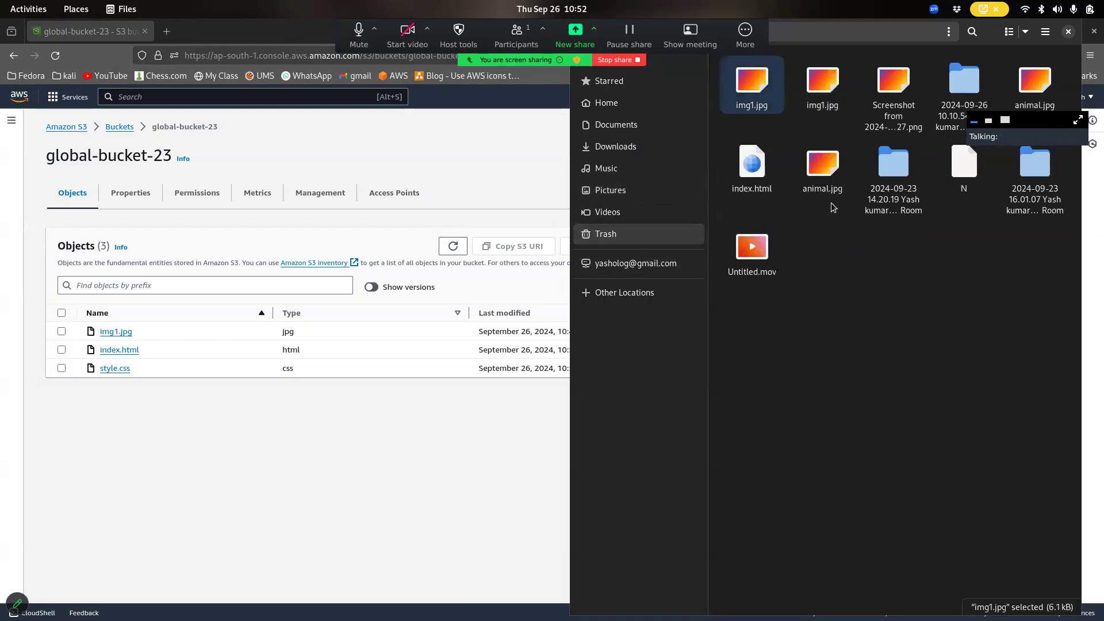
{"action": "left_click", "coordinate": [639, 190]}
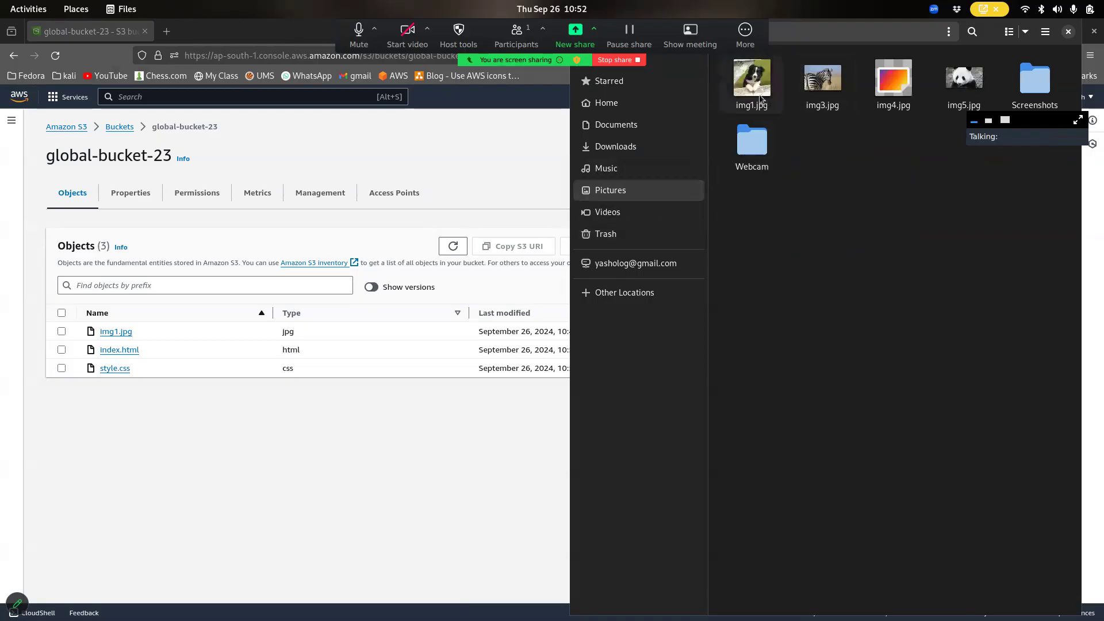
{"action": "right_click", "coordinate": [760, 99]}
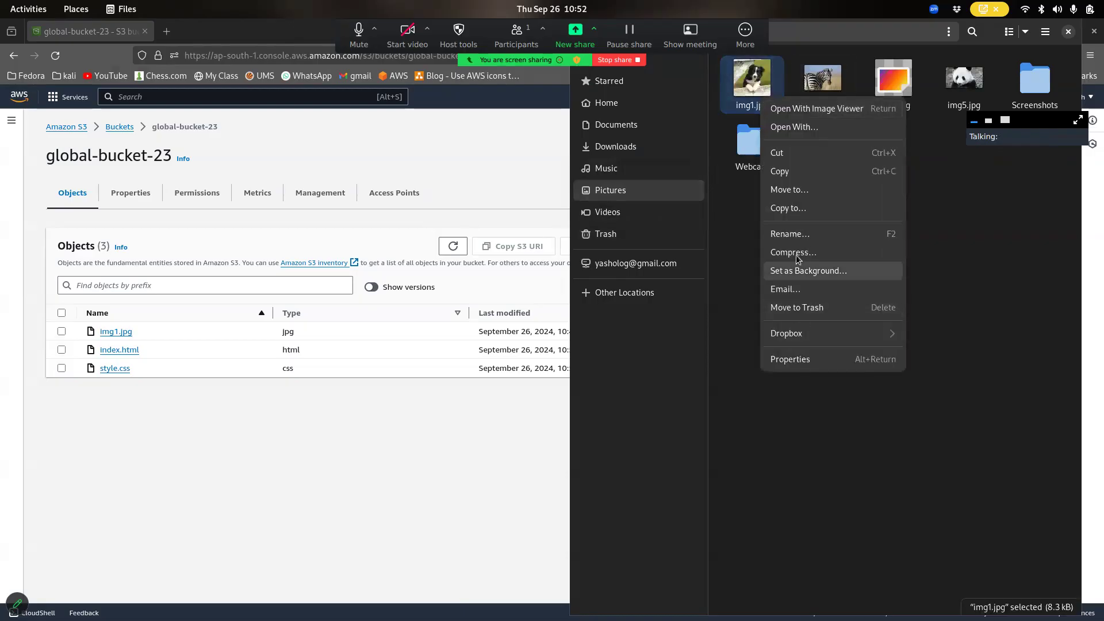
{"action": "left_click", "coordinate": [790, 234]}
{"action": "key", "text": "Right"}
{"action": "key", "text": "BackSpace"}
{"action": "type", "text": "2"}
{"action": "key", "text": "Return"}
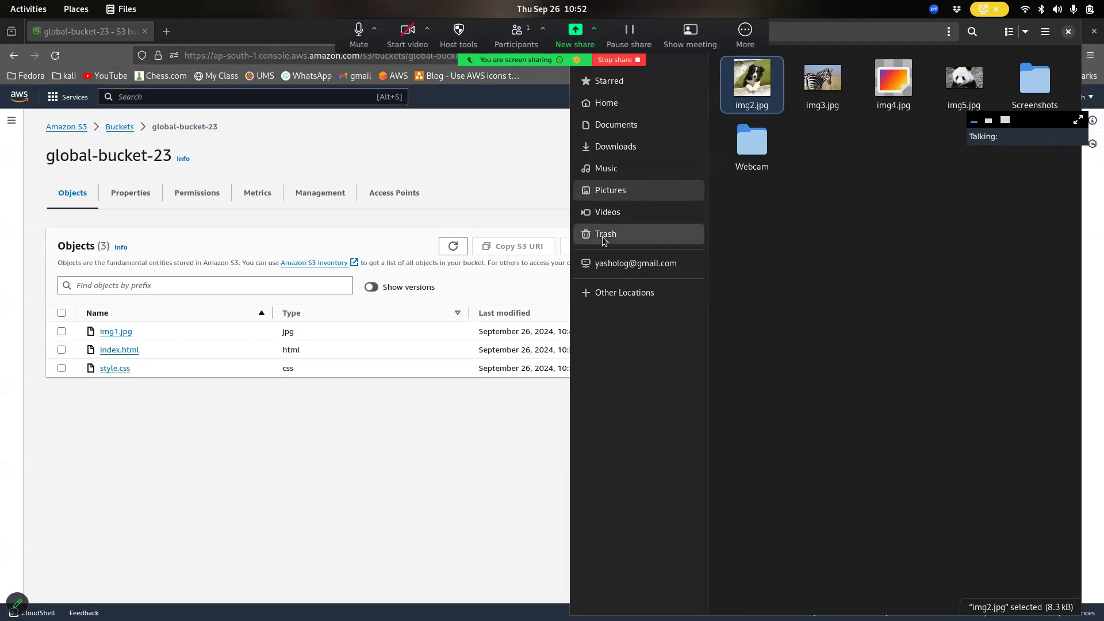
Restore the last img1.jpg from the Trash as img1.jpg, then trash img4.jpg.
{"action": "left_click", "coordinate": [603, 234]}
{"action": "right_click", "coordinate": [771, 116]}
{"action": "left_click", "coordinate": [761, 104]}
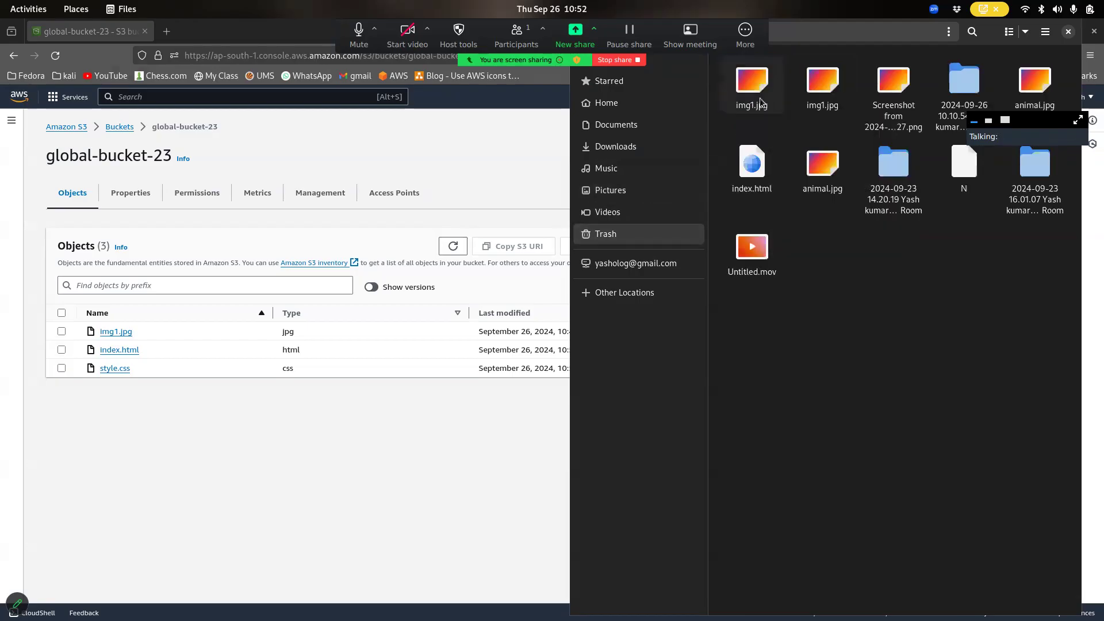
{"action": "right_click", "coordinate": [761, 100]}
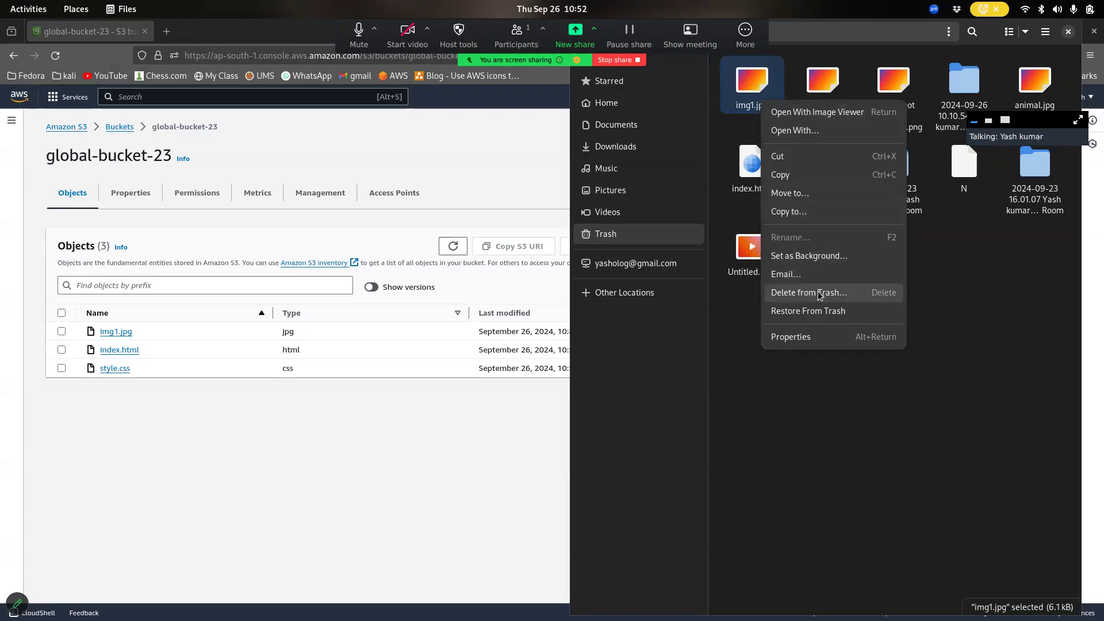
{"action": "left_click", "coordinate": [819, 306]}
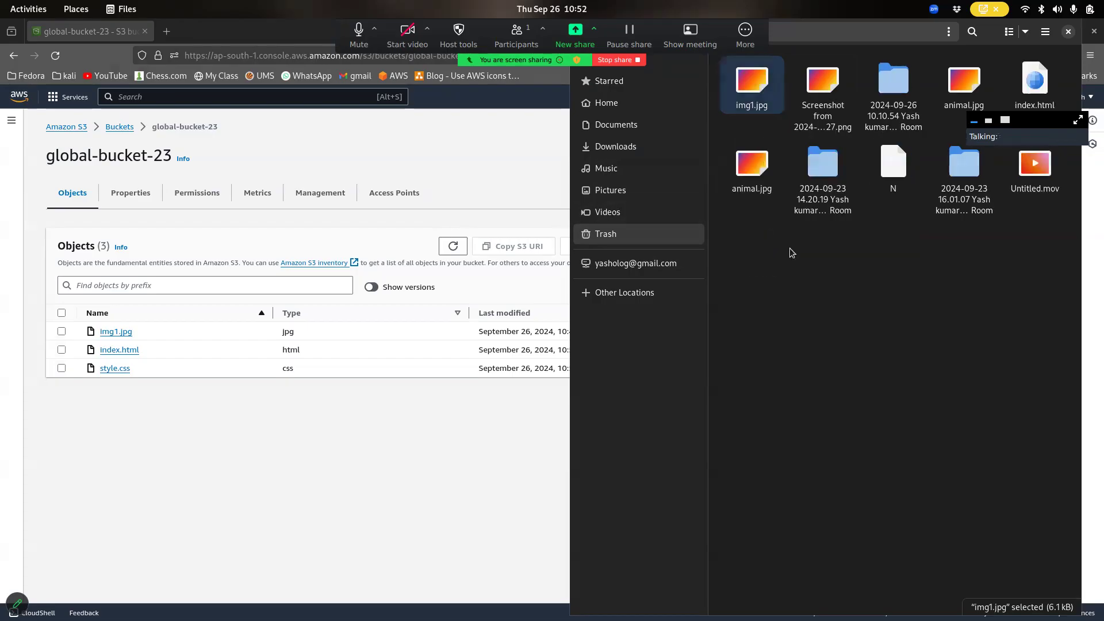
{"action": "left_click", "coordinate": [630, 191]}
{"action": "right_click", "coordinate": [759, 87]}
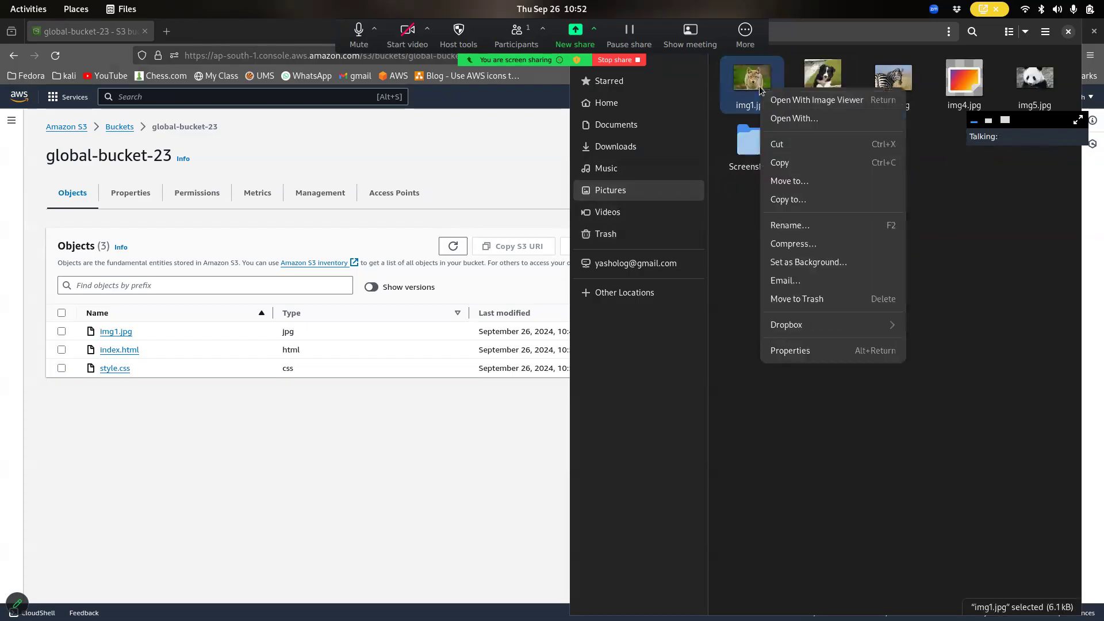
{"action": "left_click", "coordinate": [795, 226]}
{"action": "key", "text": "BackSpace"}
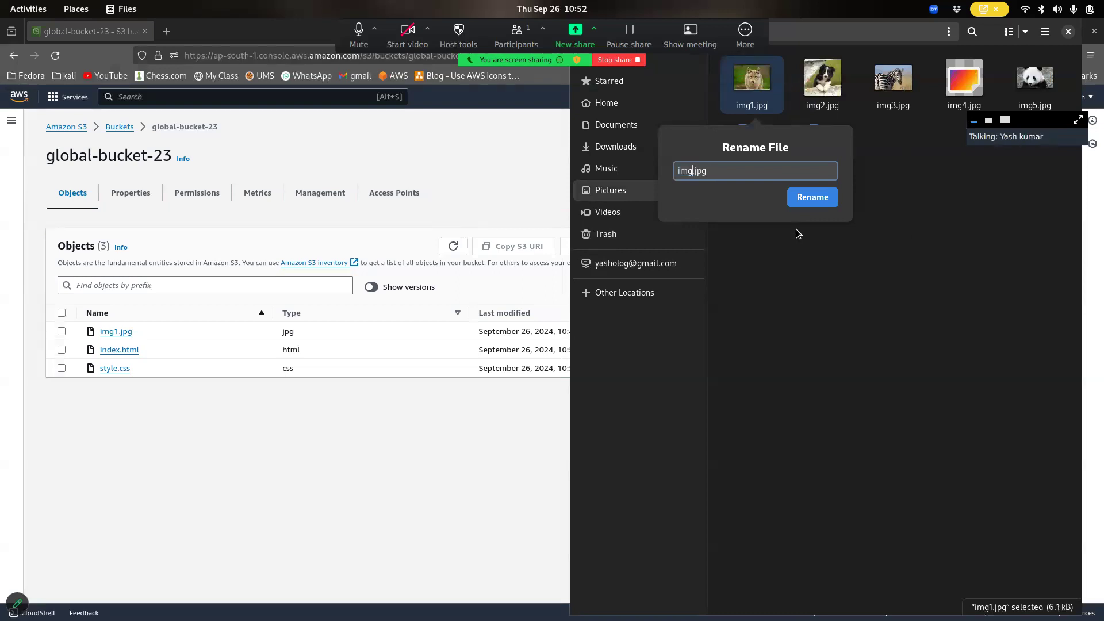
{"action": "type", "text": "1"}
{"action": "key", "text": "Return"}
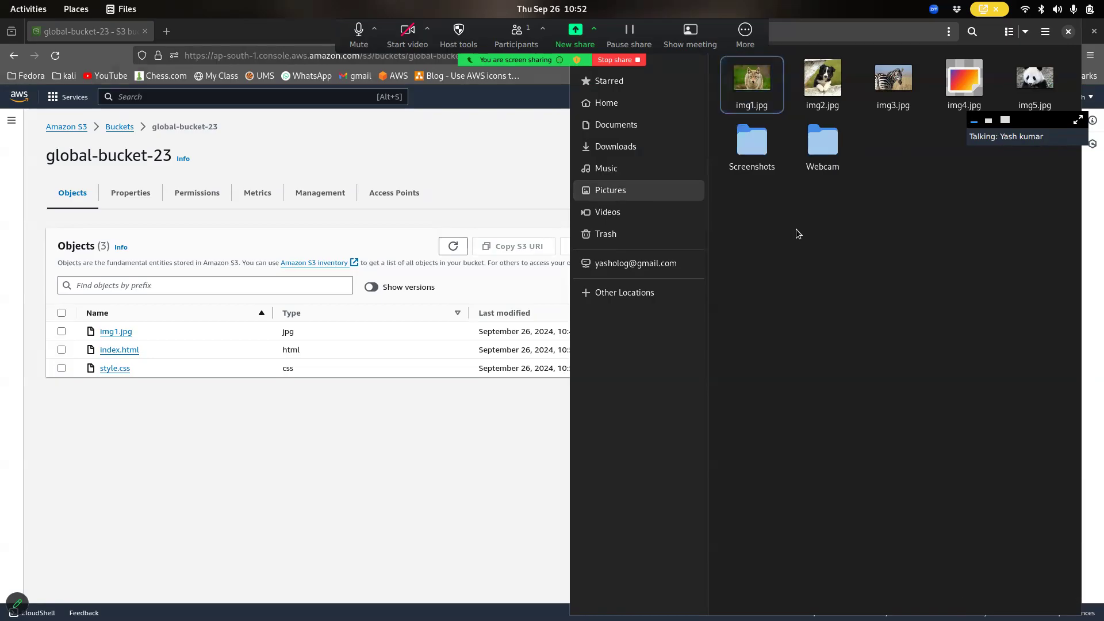
{"action": "left_click", "coordinate": [940, 108]}
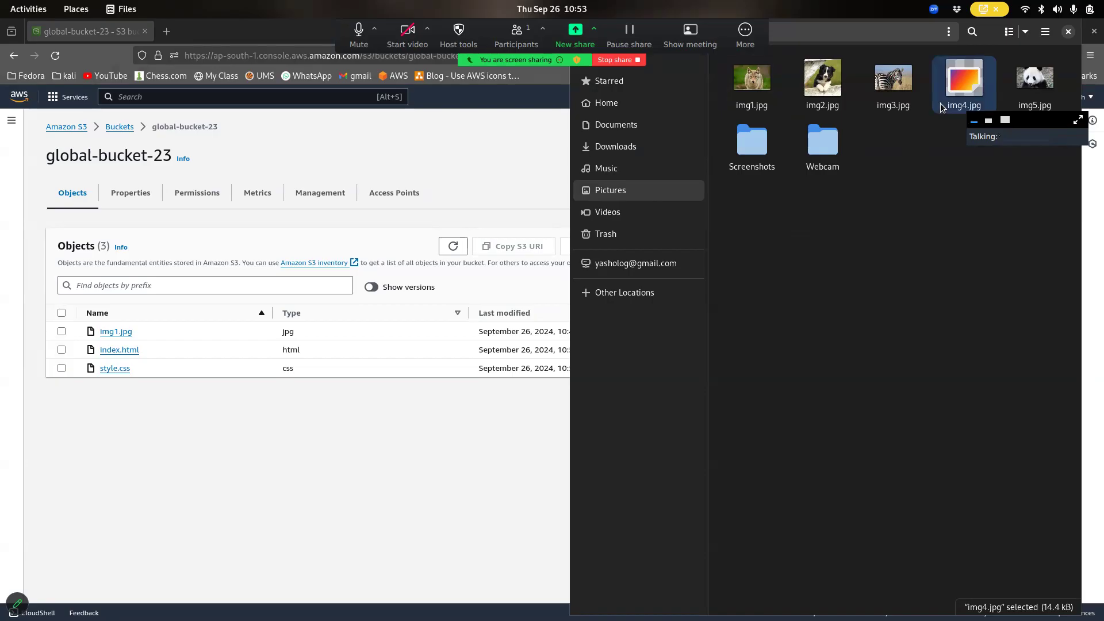
{"action": "key", "text": "Delete"}
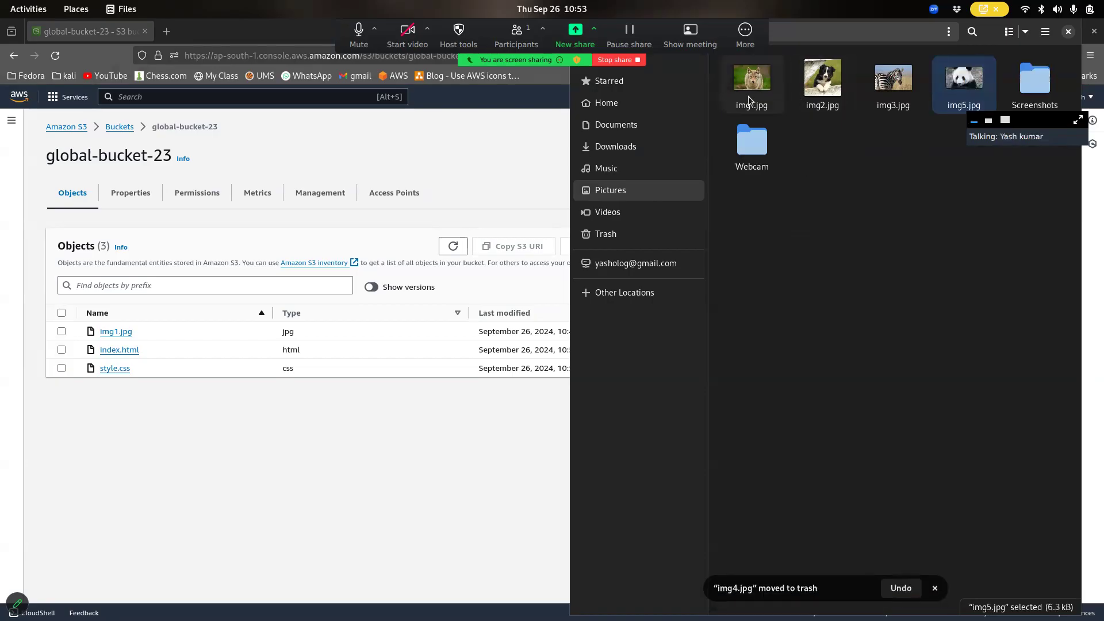
Rename img1.jpg in Pictures to img4.jpg.
{"action": "left_click", "coordinate": [751, 99]}
{"action": "right_click", "coordinate": [751, 99]}
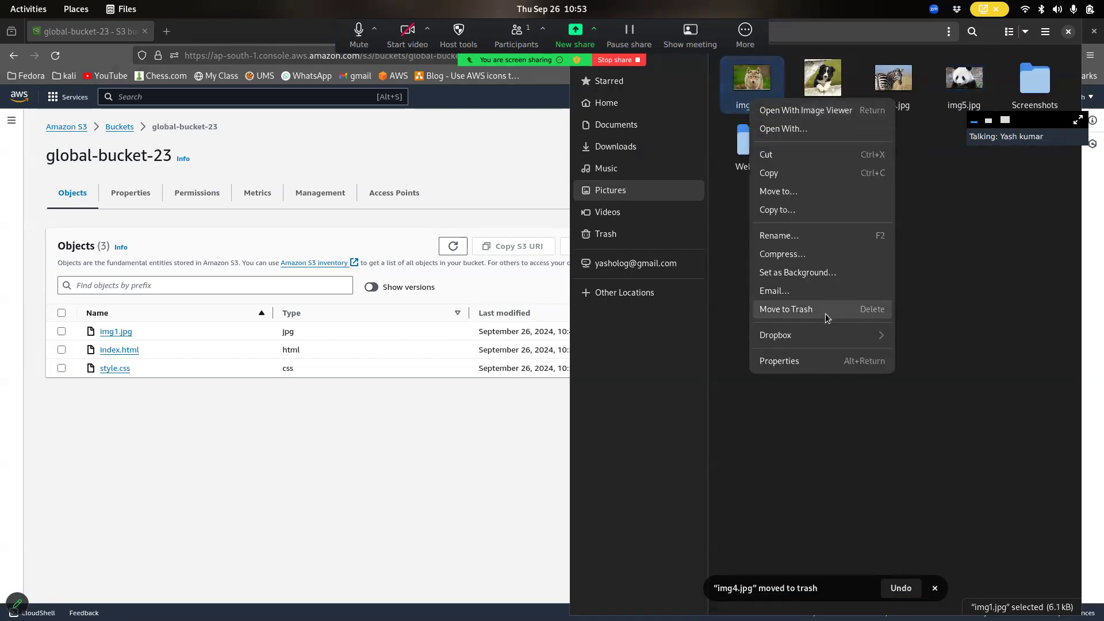
{"action": "left_click", "coordinate": [785, 237]}
{"action": "key", "text": "BackSpace"}
{"action": "type", "text": "4"}
{"action": "key", "text": "Return"}
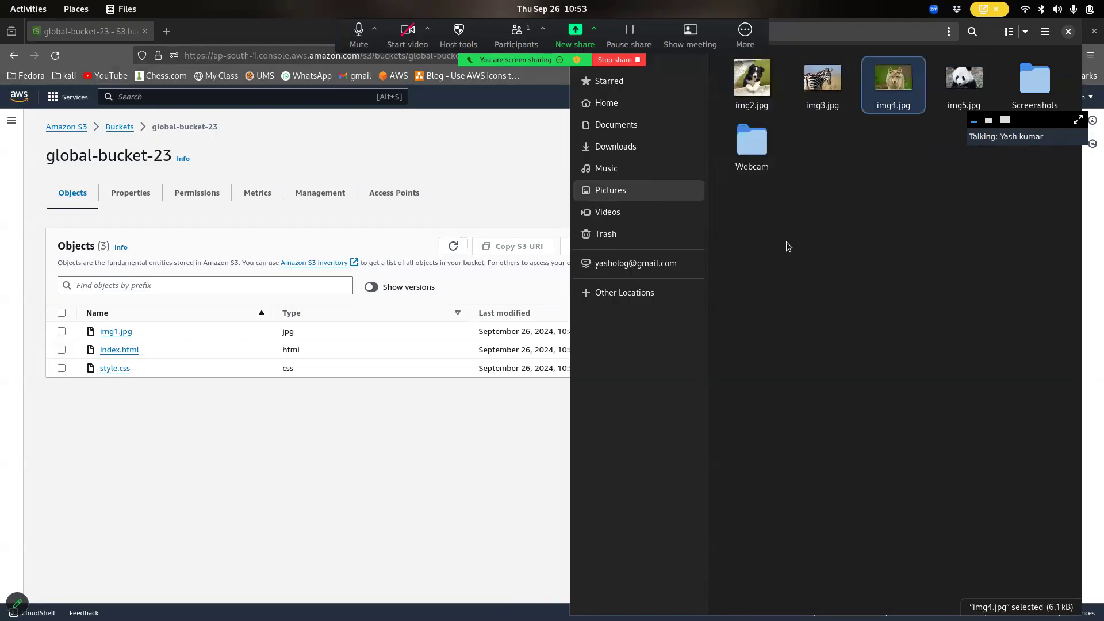
Restore img1.jpg from the Trash into Pictures and rename it animal.jpg.
{"action": "left_click", "coordinate": [670, 232]}
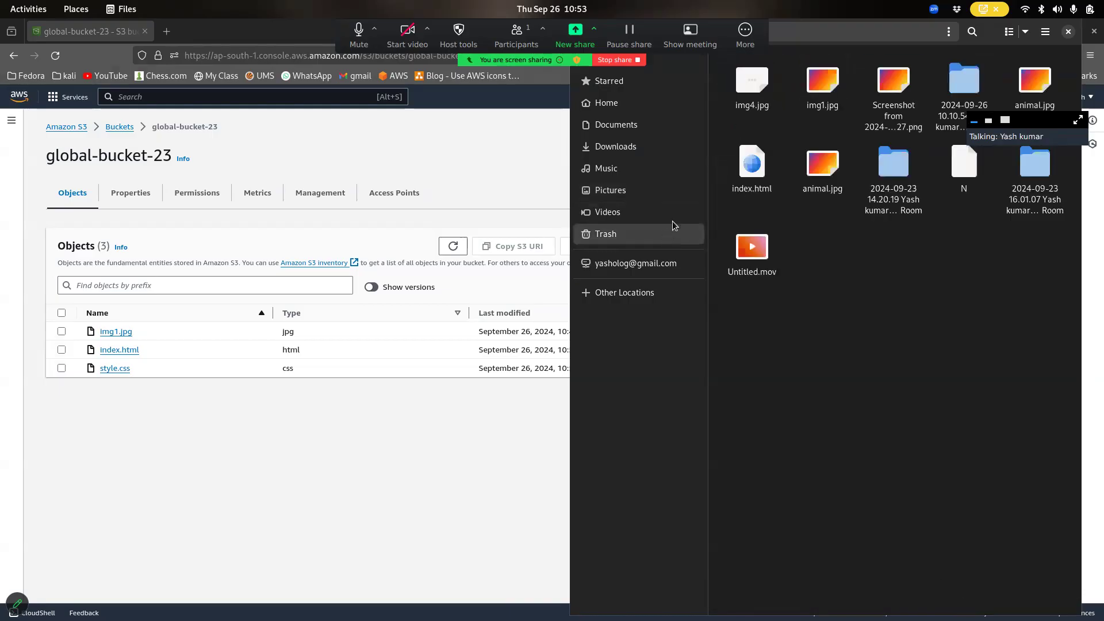
{"action": "left_click", "coordinate": [819, 109]}
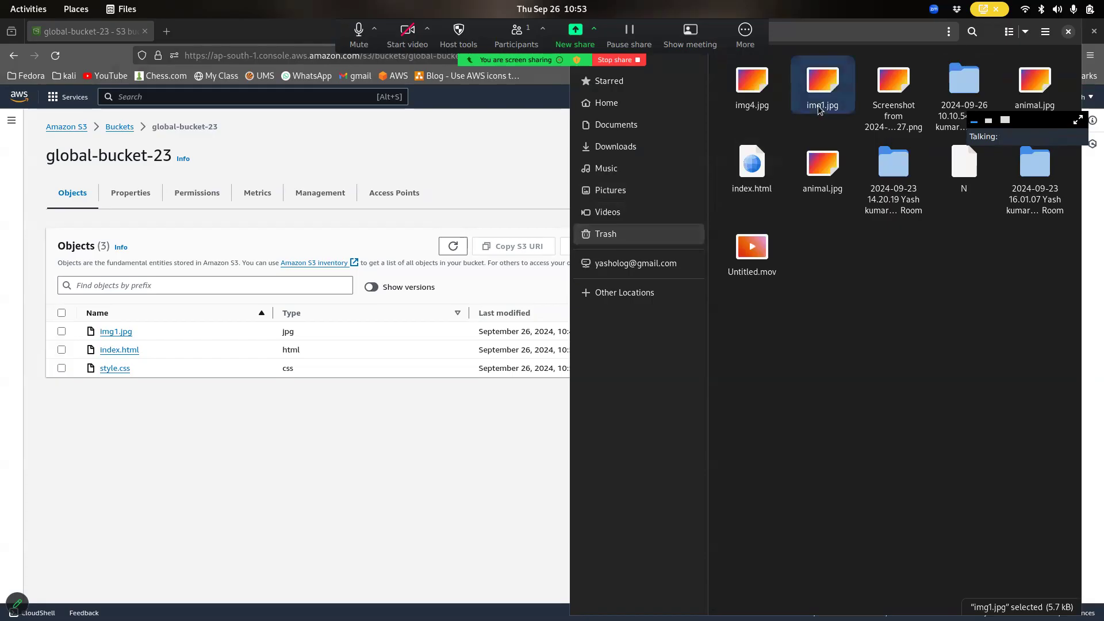
{"action": "right_click", "coordinate": [828, 107]}
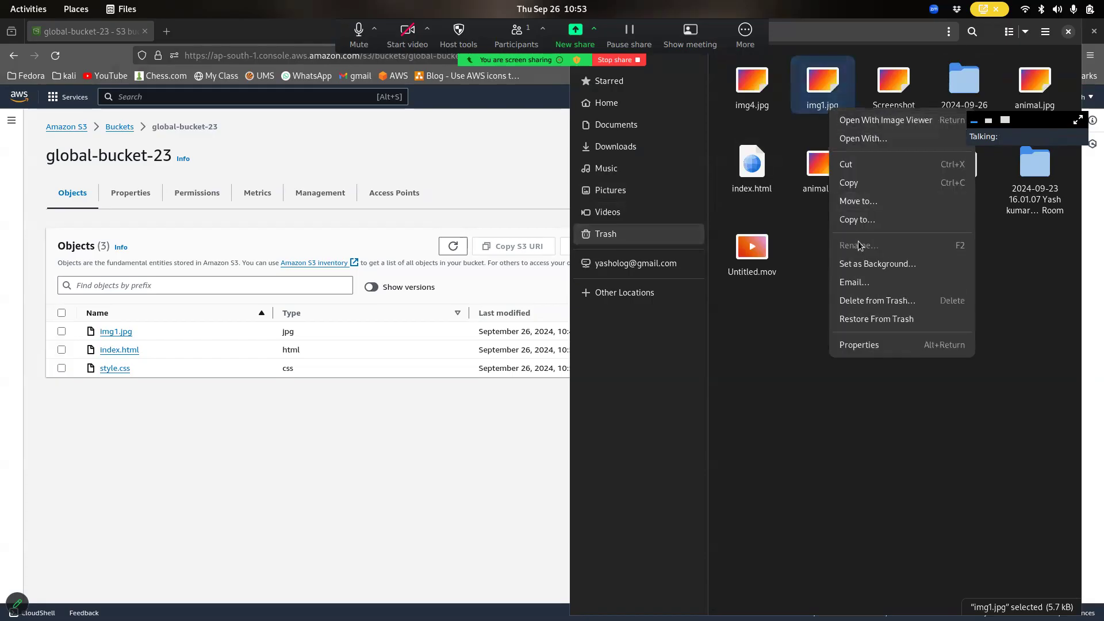
{"action": "left_click", "coordinate": [873, 319]}
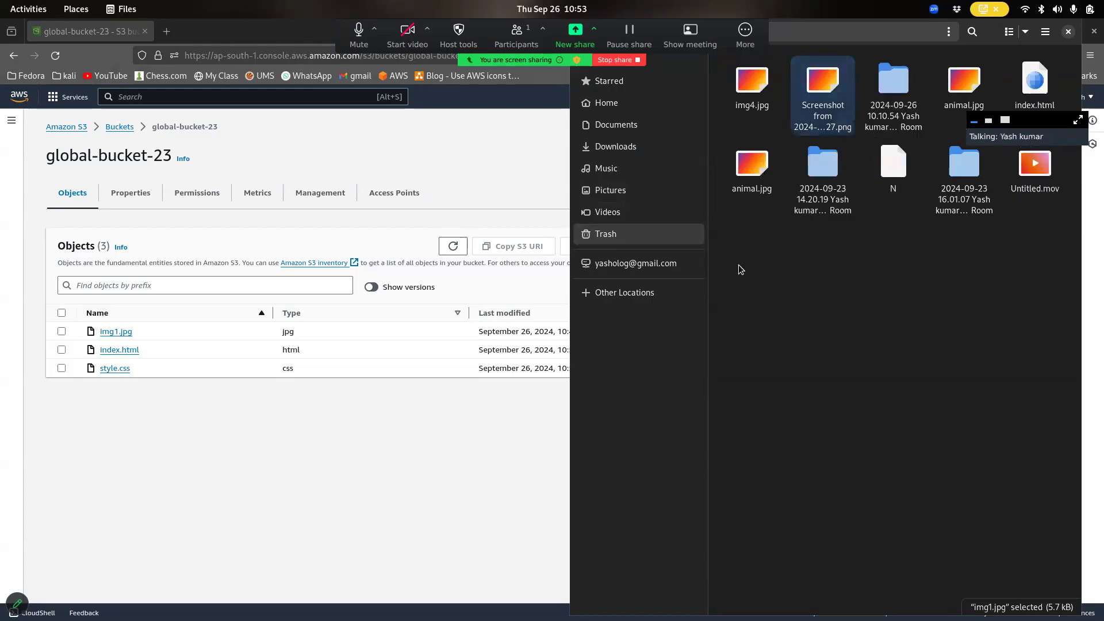
{"action": "left_click", "coordinate": [627, 188]}
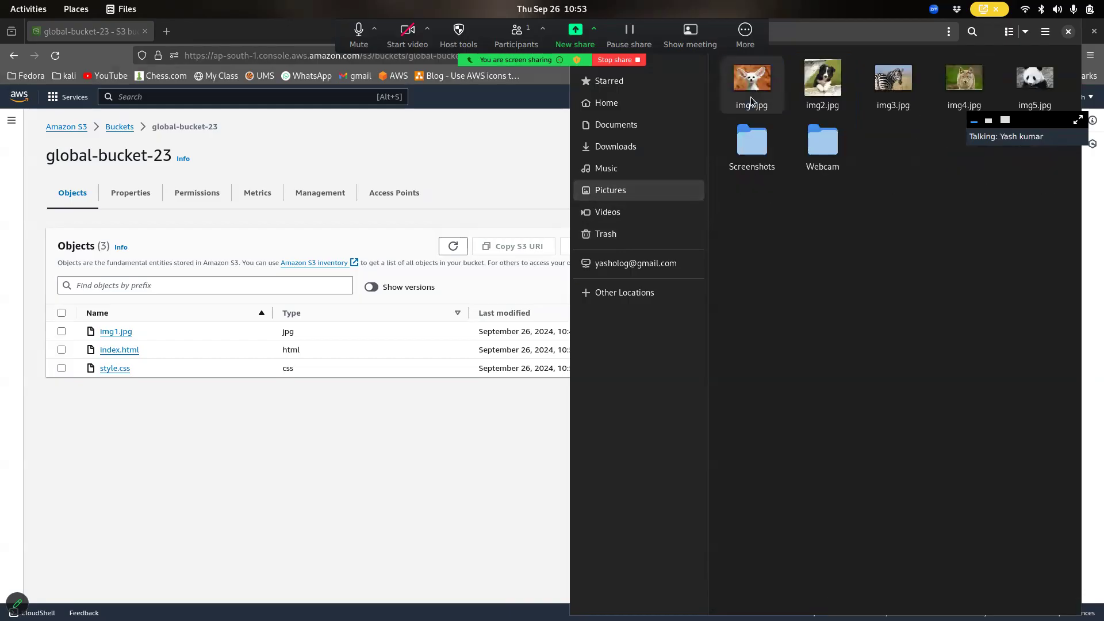
{"action": "right_click", "coordinate": [751, 98]}
{"action": "left_click", "coordinate": [949, 208]}
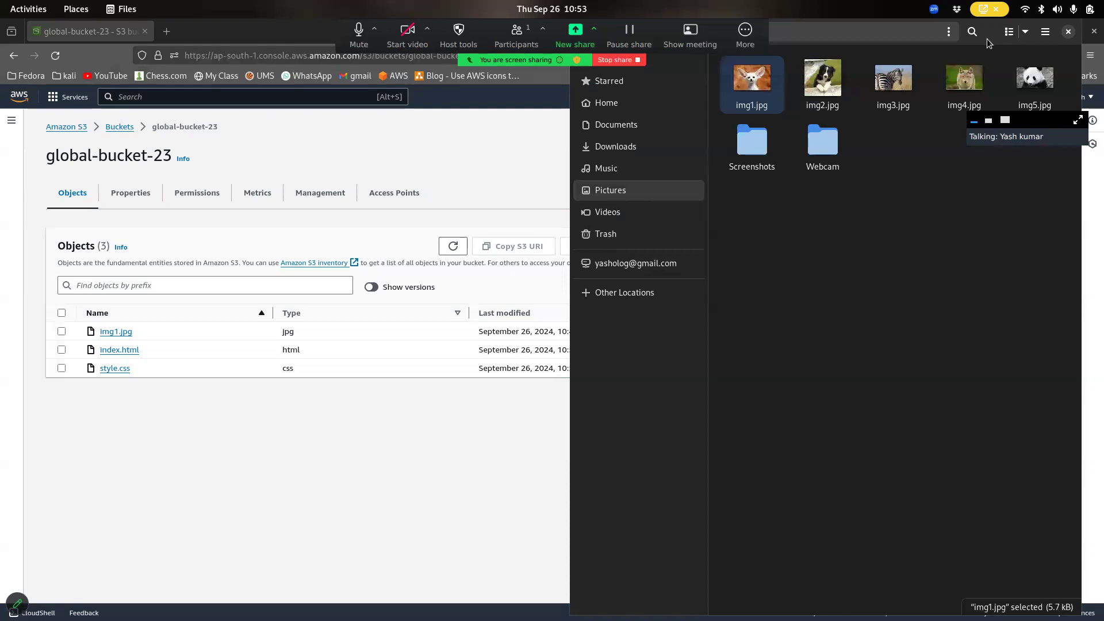
{"action": "right_click", "coordinate": [743, 100]}
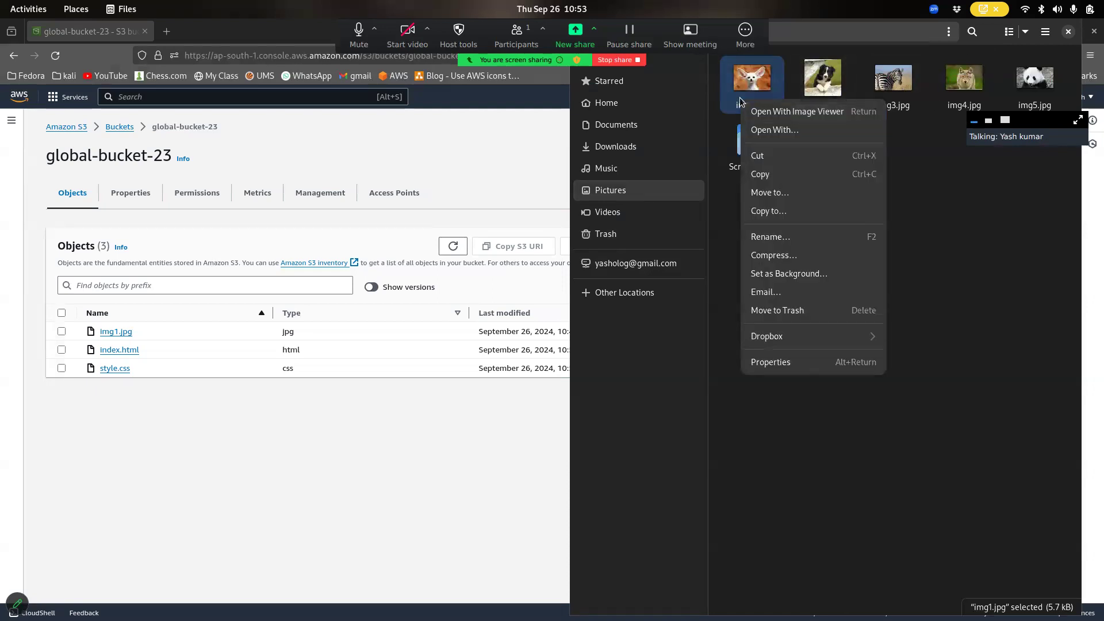
{"action": "left_click", "coordinate": [771, 237]}
{"action": "type", "text": "anima;"}
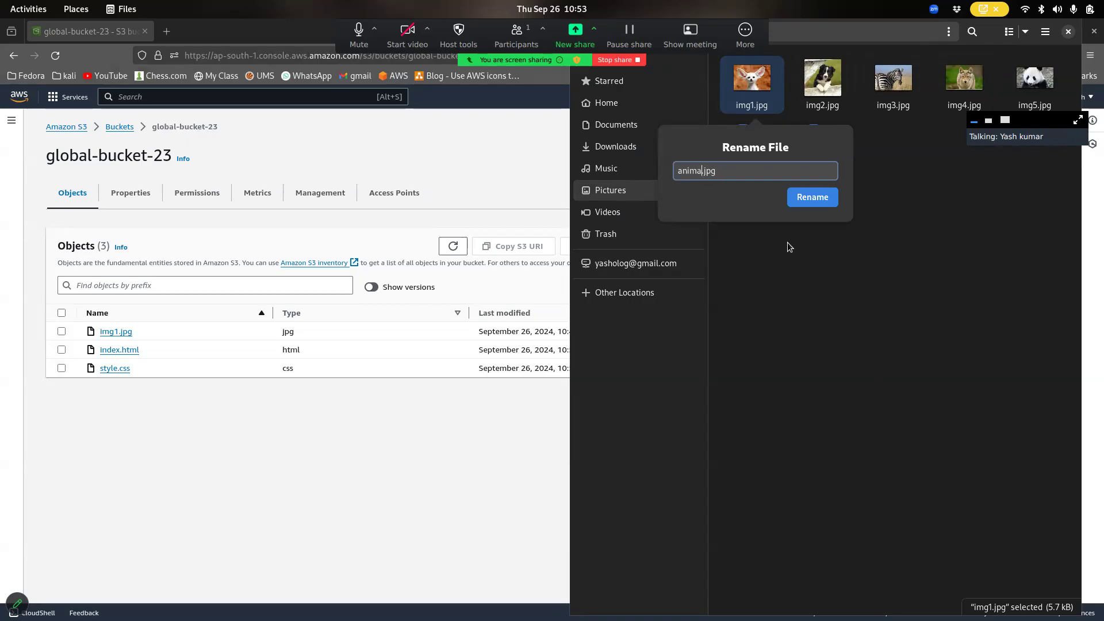
{"action": "left_click", "coordinate": [813, 197]}
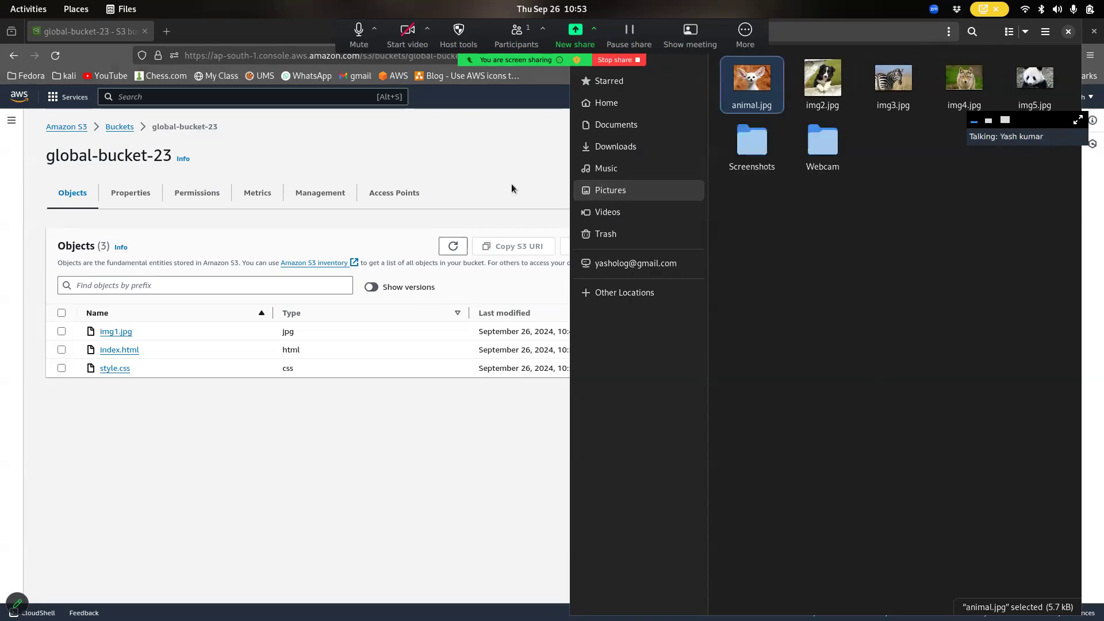
{"action": "left_click", "coordinate": [512, 184]}
Back out of Create folder and upload Pictures/animal.jpg into global-bucket-23.
{"action": "left_click", "coordinate": [942, 246]}
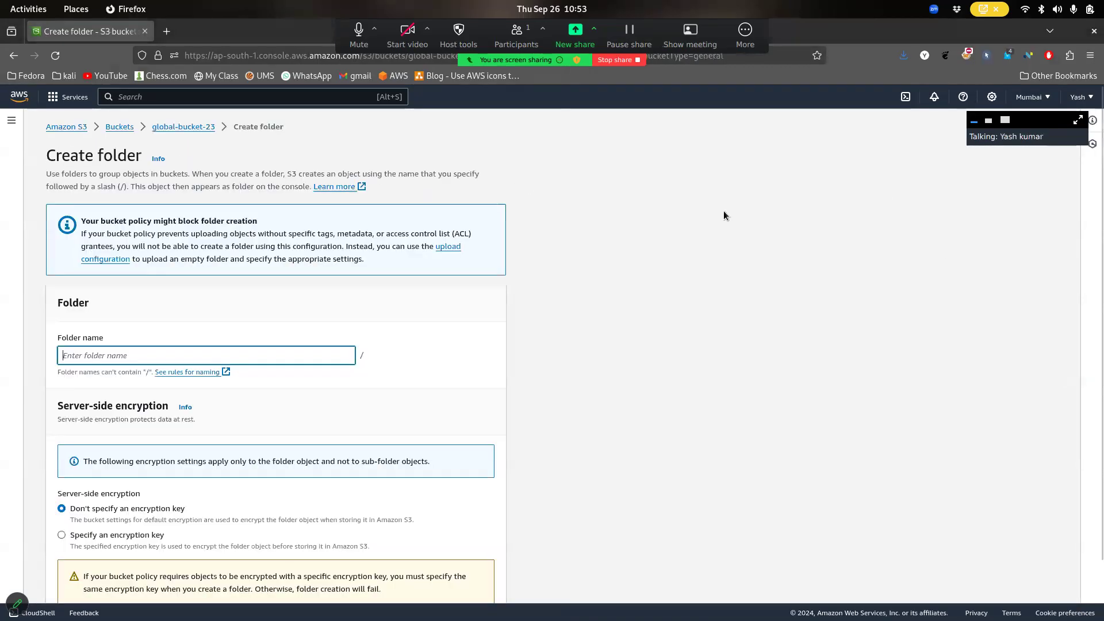
{"action": "key", "text": "alt+Left"}
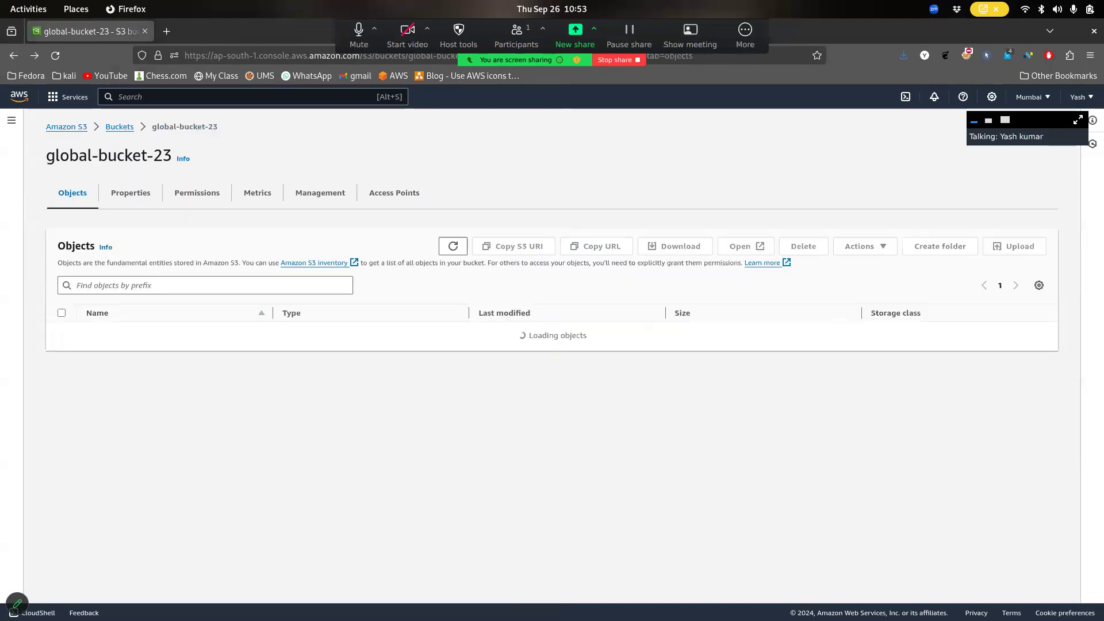
{"action": "left_click", "coordinate": [1011, 247]}
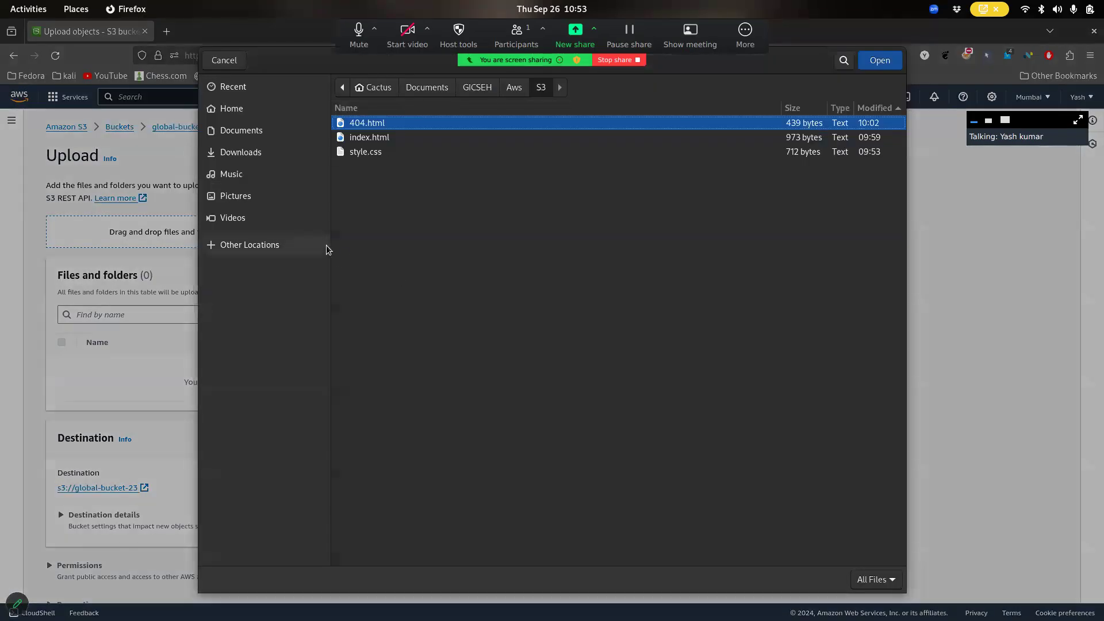
{"action": "left_click", "coordinate": [247, 196]}
{"action": "left_click", "coordinate": [373, 193]}
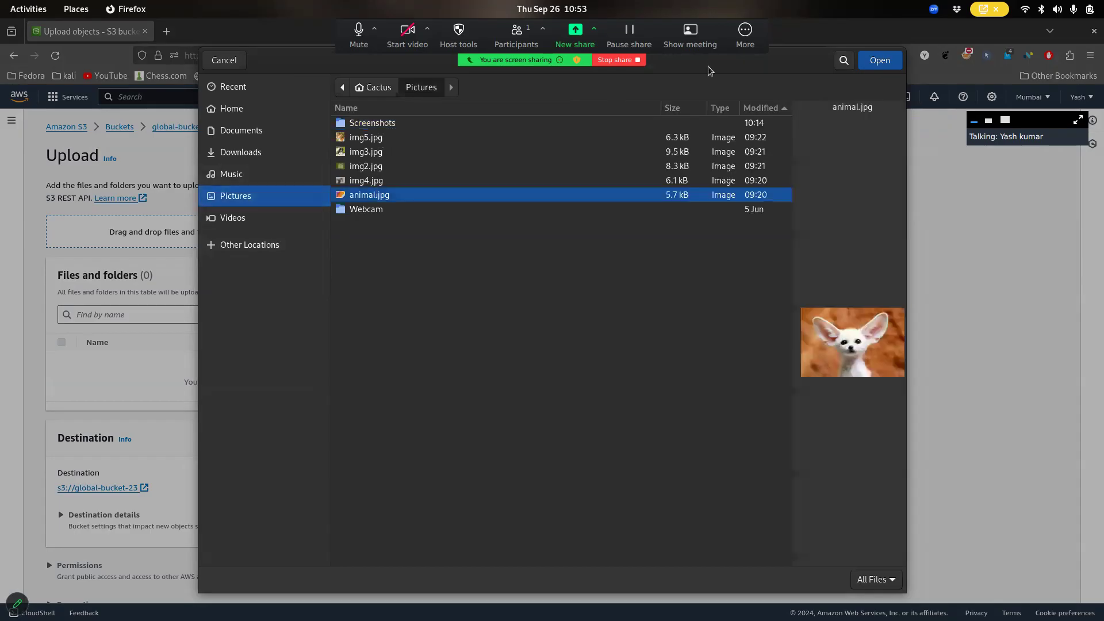
{"action": "left_click", "coordinate": [878, 60]}
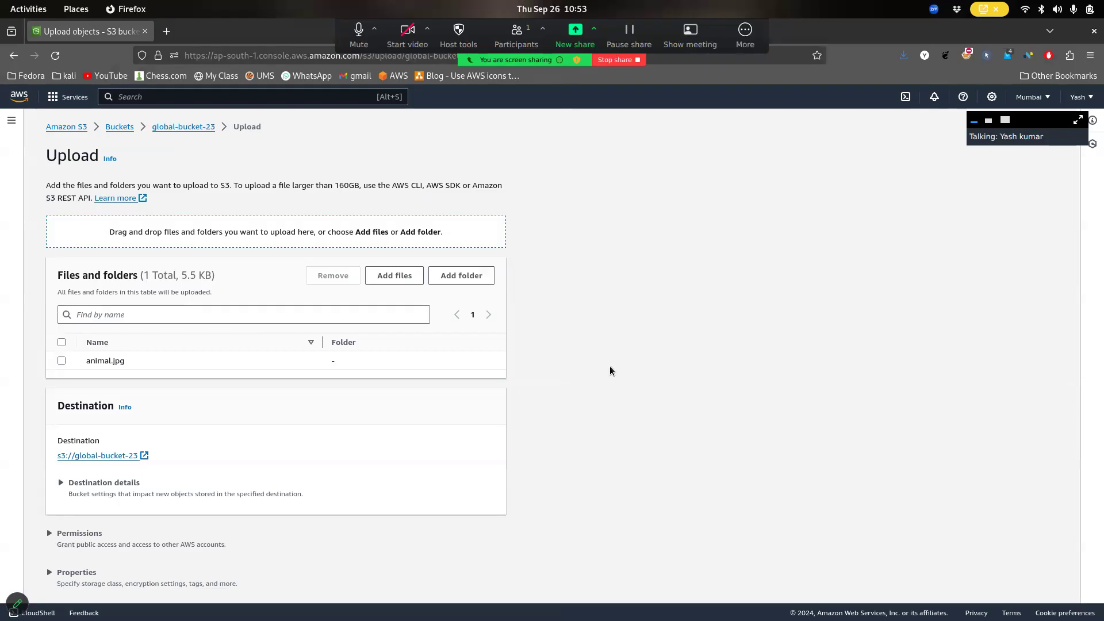
{"action": "scroll", "coordinate": [610, 368], "scroll_direction": "down", "scroll_amount": 1}
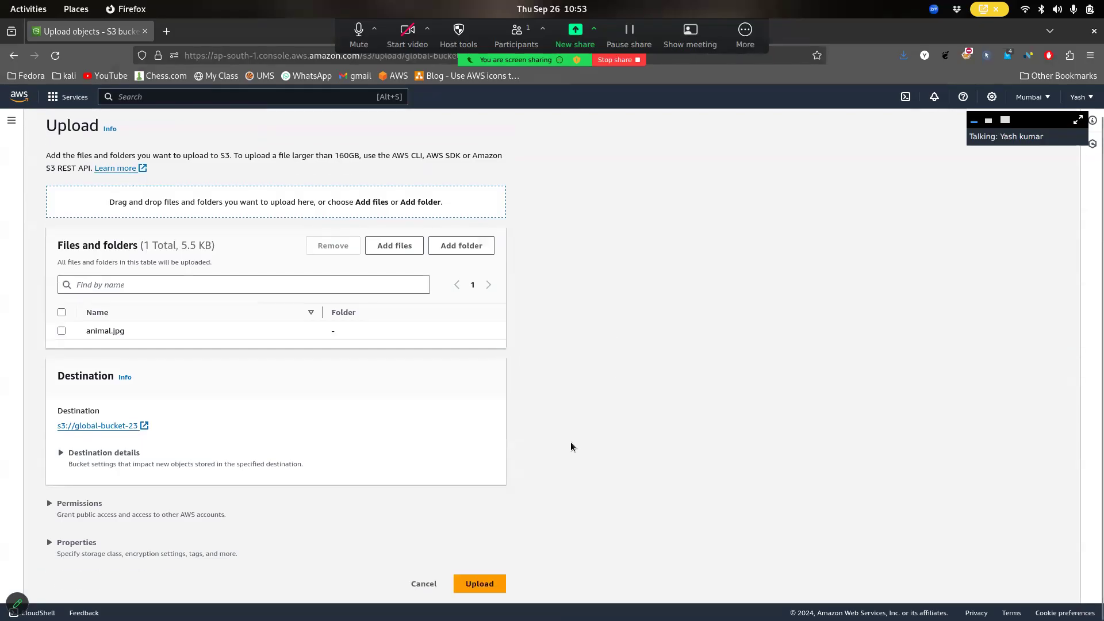
{"action": "left_click", "coordinate": [486, 592]}
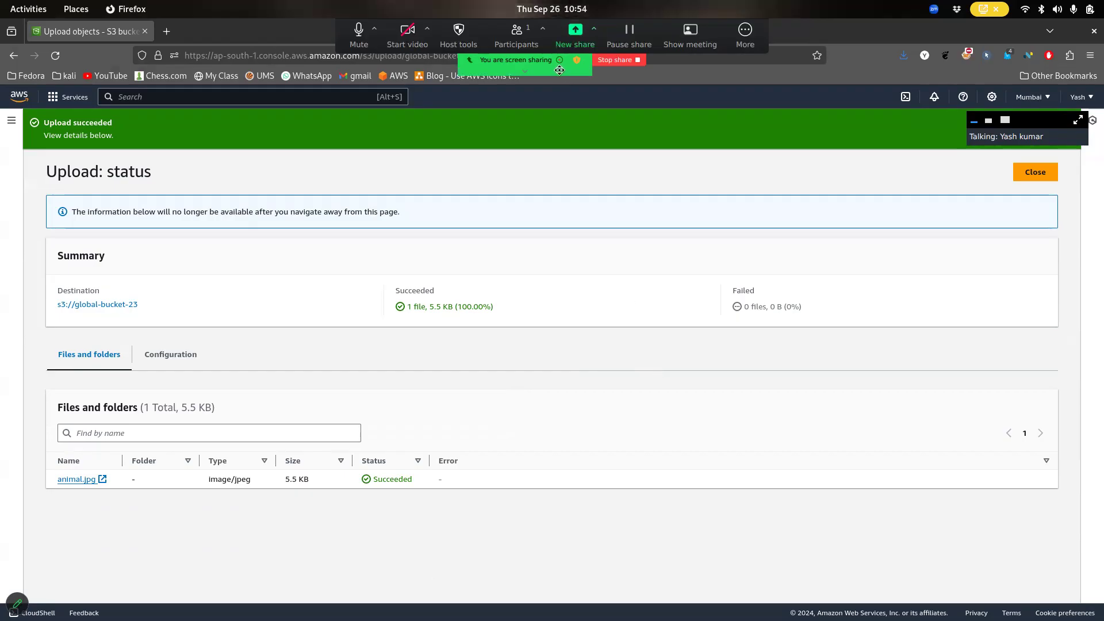
Close the upload status, then tick and clear the animal.jpg, index.html and style.css checkboxes.
{"action": "left_click", "coordinate": [543, 72]}
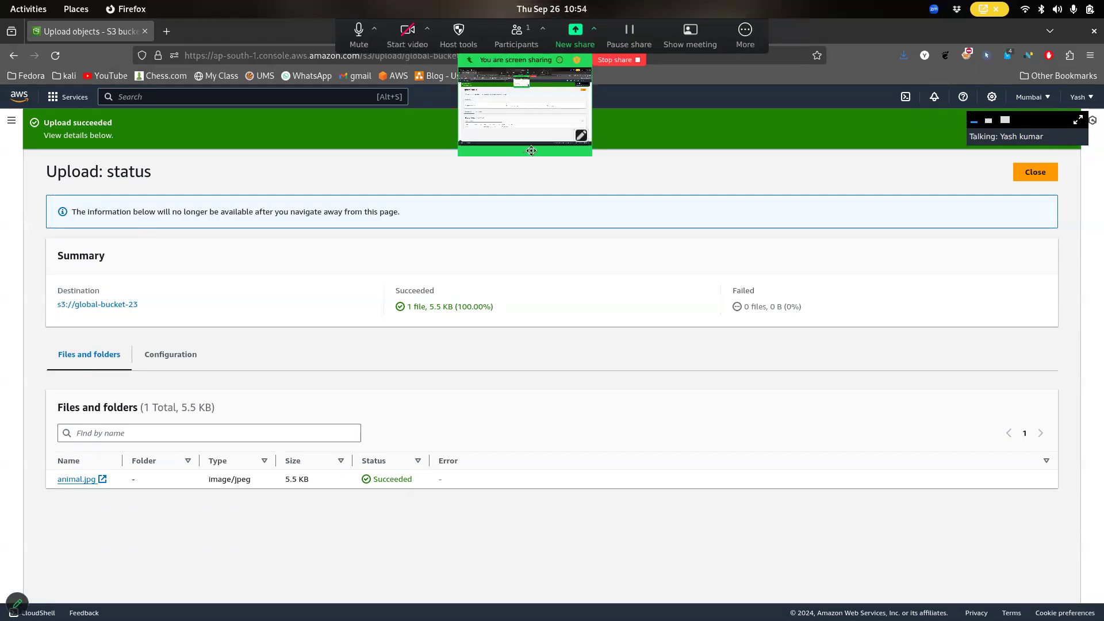
{"action": "left_click", "coordinate": [750, 38]}
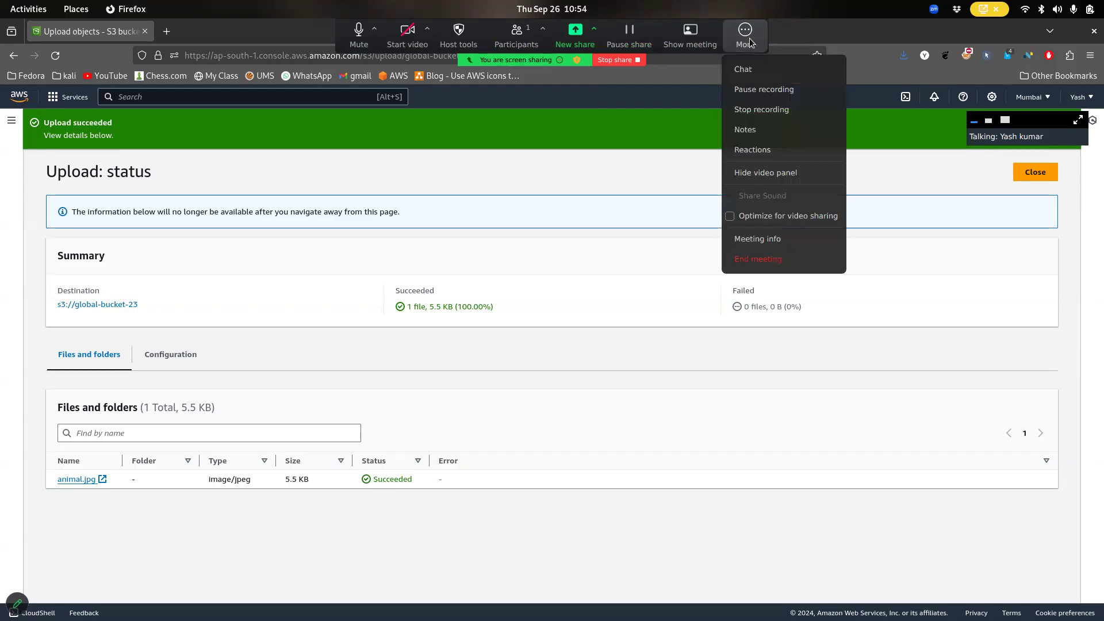
{"action": "left_click", "coordinate": [630, 245]}
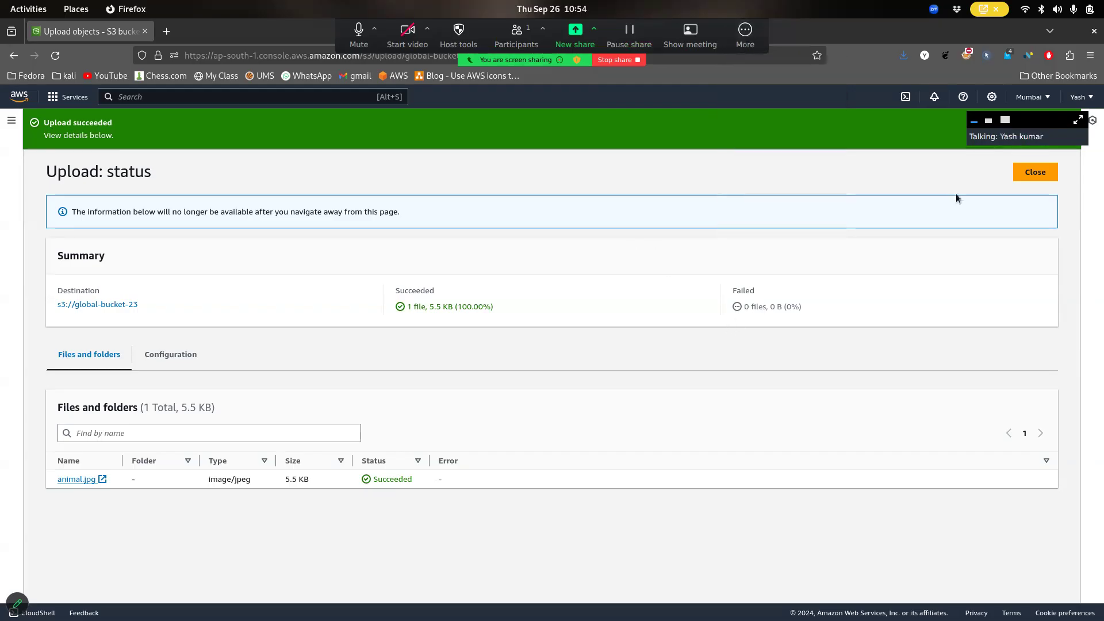
{"action": "left_click", "coordinate": [1033, 174]}
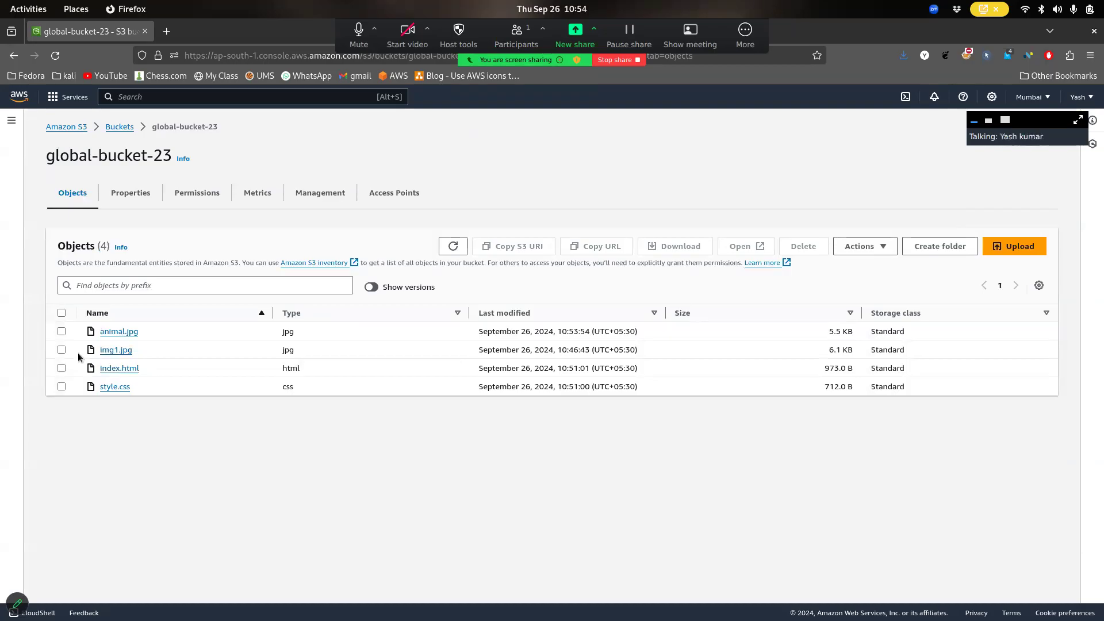
{"action": "left_click", "coordinate": [60, 331]}
{"action": "left_click", "coordinate": [61, 368]}
{"action": "left_click", "coordinate": [61, 387]}
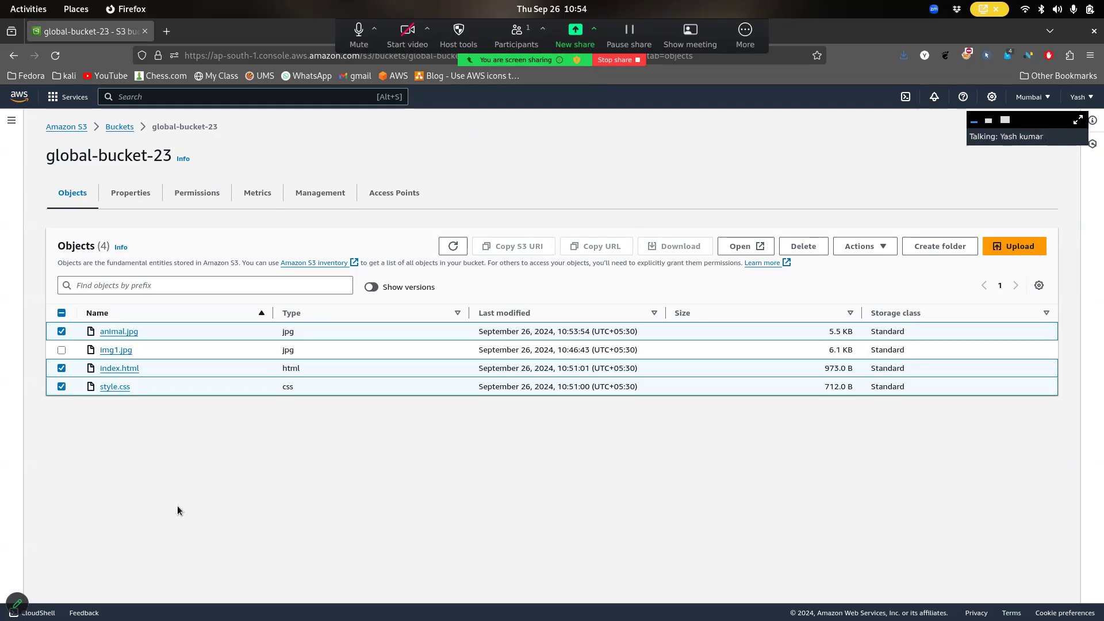
{"action": "left_click", "coordinate": [62, 314]}
{"action": "left_click", "coordinate": [61, 313]}
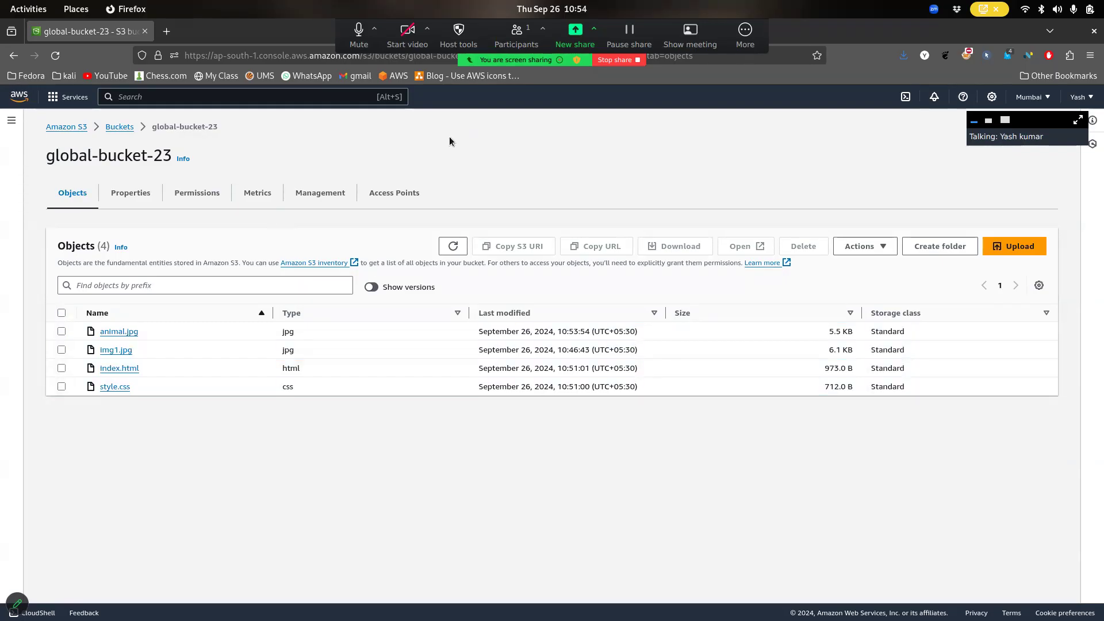
{"action": "left_click", "coordinate": [533, 74]}
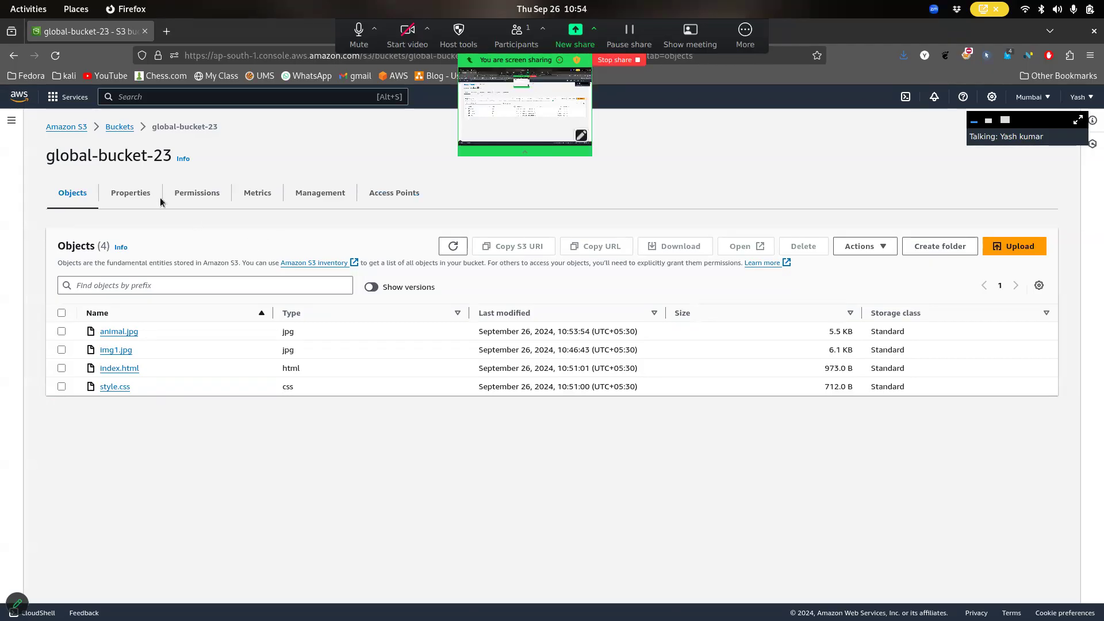
Open global-bucket-23's Properties and scroll to Static website hosting, shown as Disabled.
{"action": "left_click", "coordinate": [131, 200]}
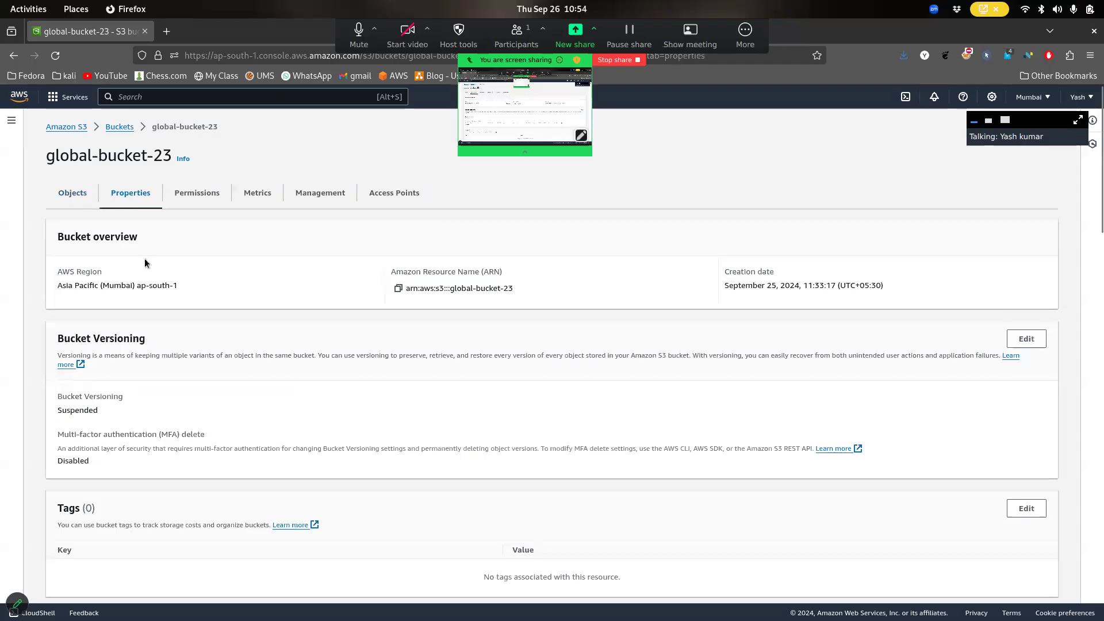
{"action": "scroll", "coordinate": [364, 585], "scroll_direction": "down", "scroll_amount": 15}
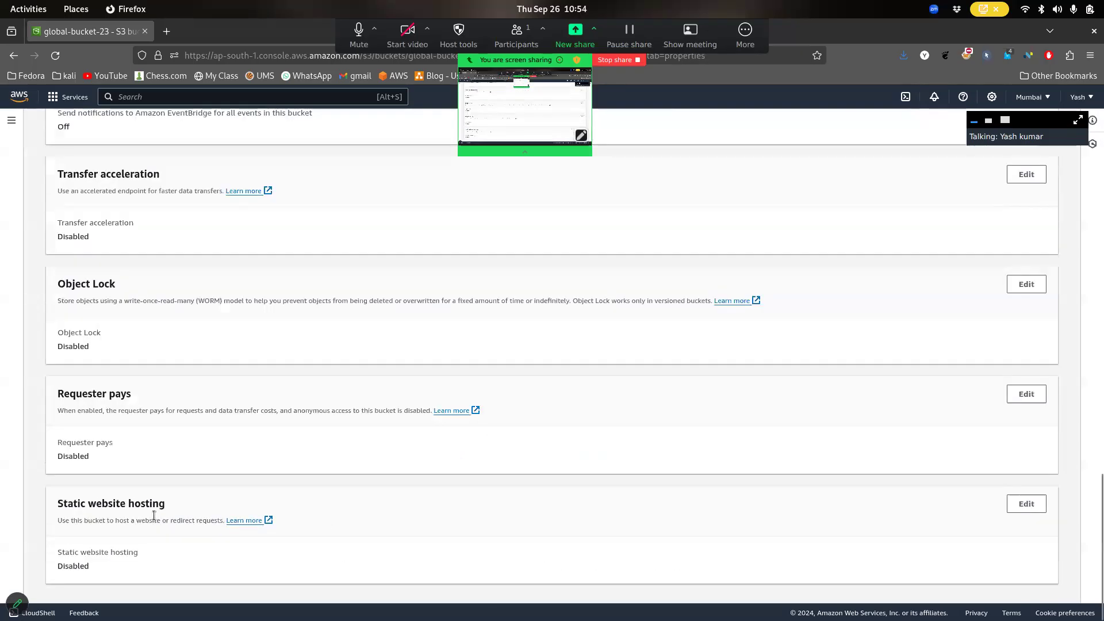
{"action": "left_click_drag", "start_coordinate": [166, 504], "coordinate": [50, 500]}
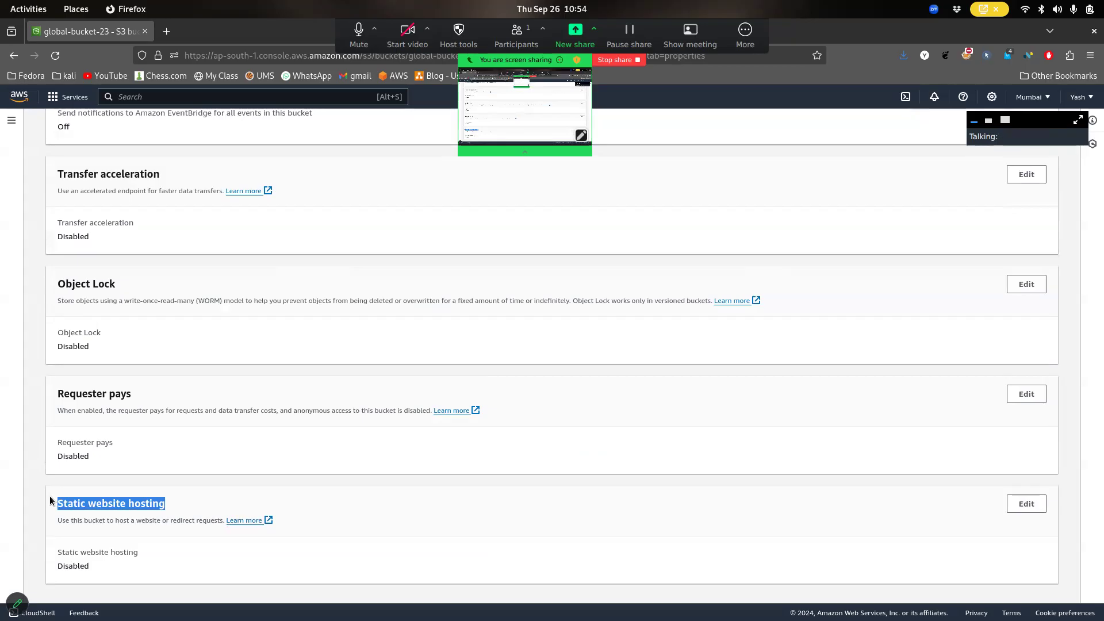
{"action": "left_click", "coordinate": [436, 260]}
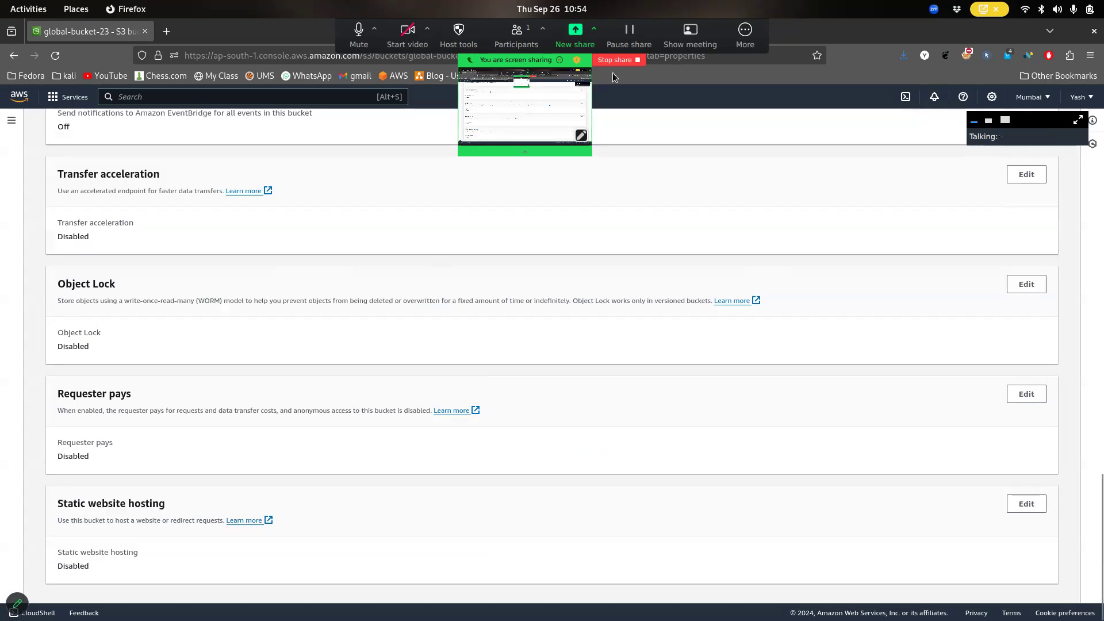
{"action": "left_click", "coordinate": [627, 60]}
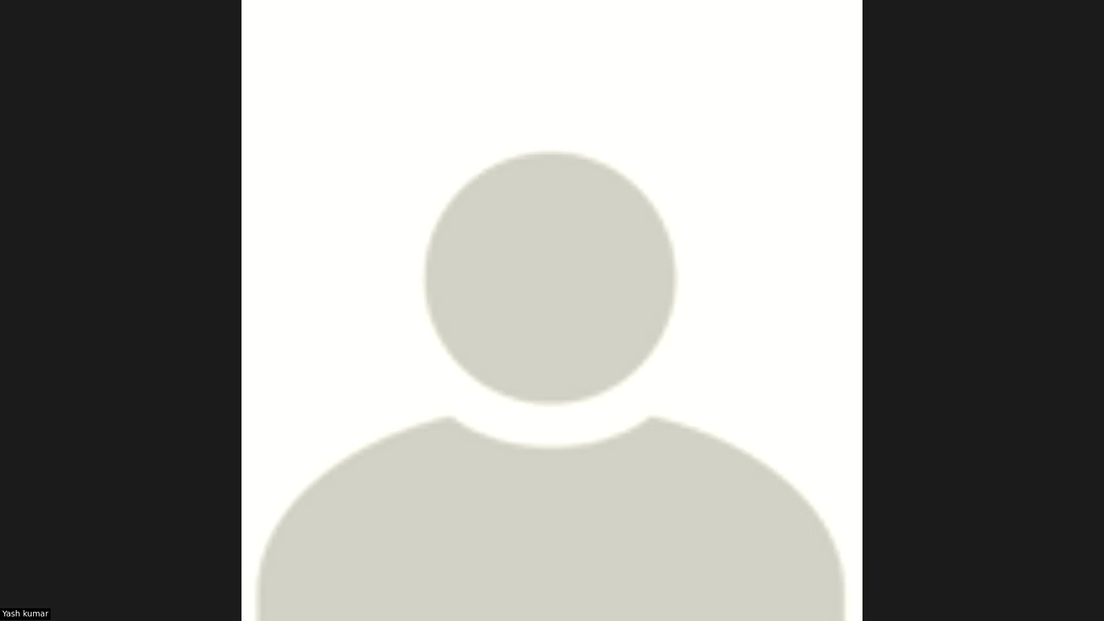